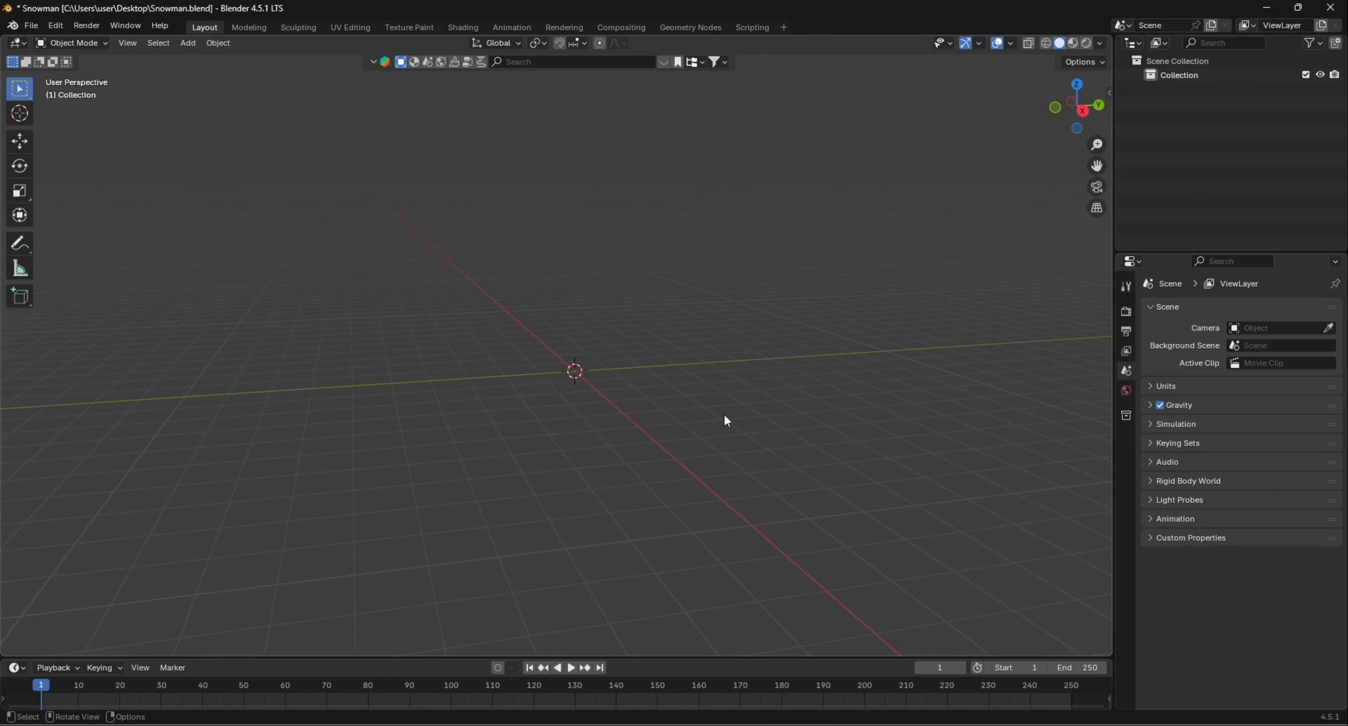
Switch to the Downloads folder and bring the snowman screenshot into Blender's viewport as a reference image
left_click(757, 723)
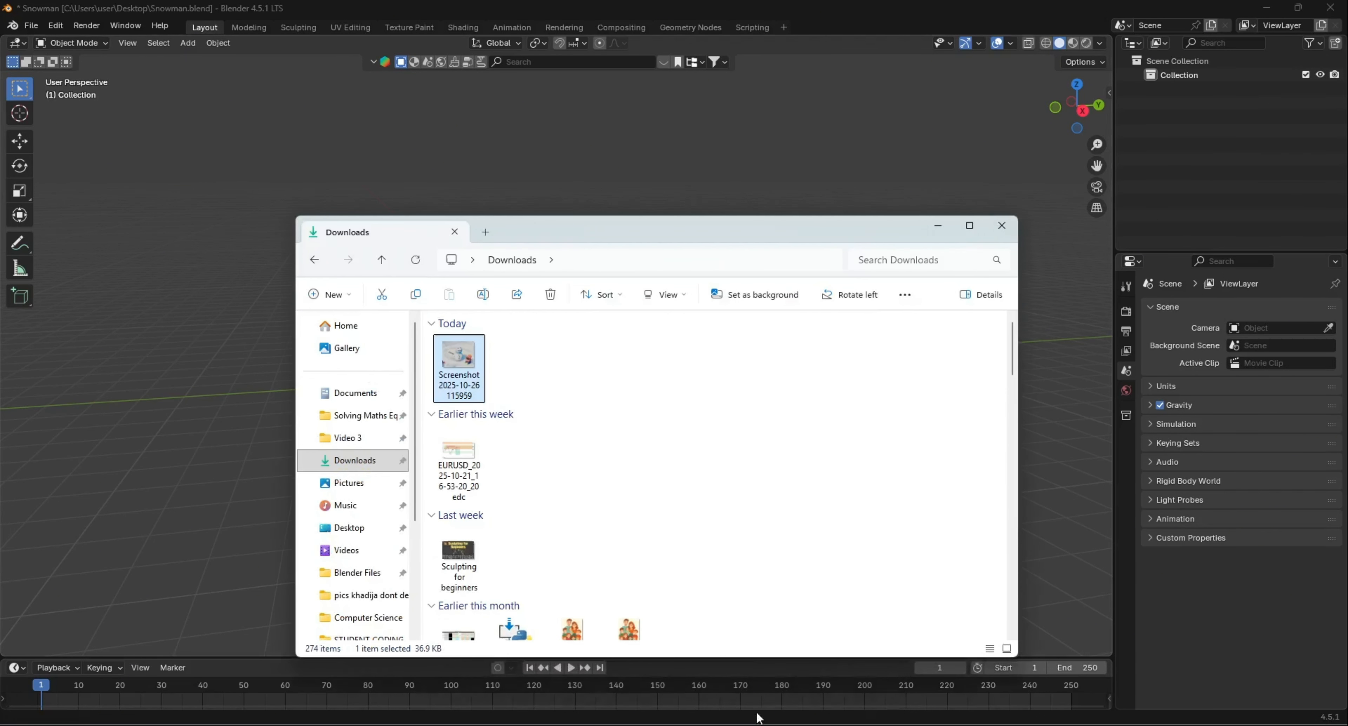
left_click_drag(489, 264, 491, 189)
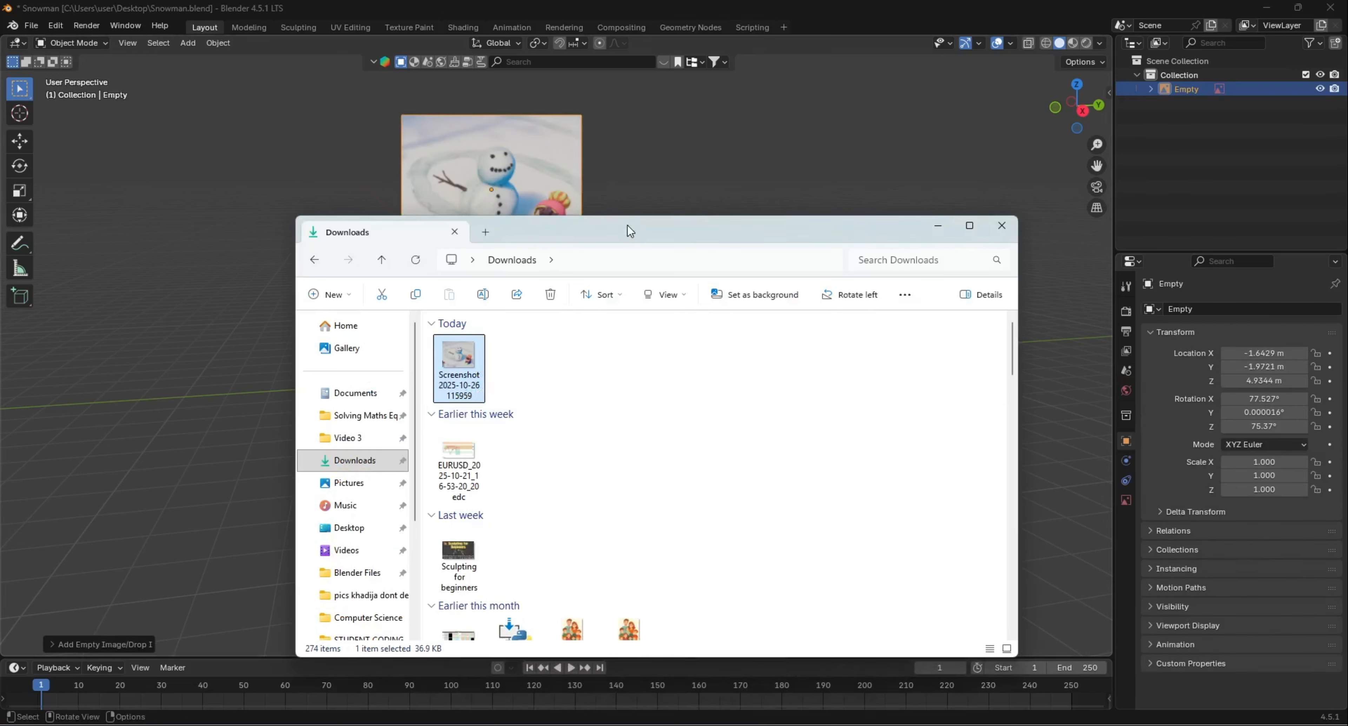
left_click_drag(627, 226, 642, 311)
left_click(953, 310)
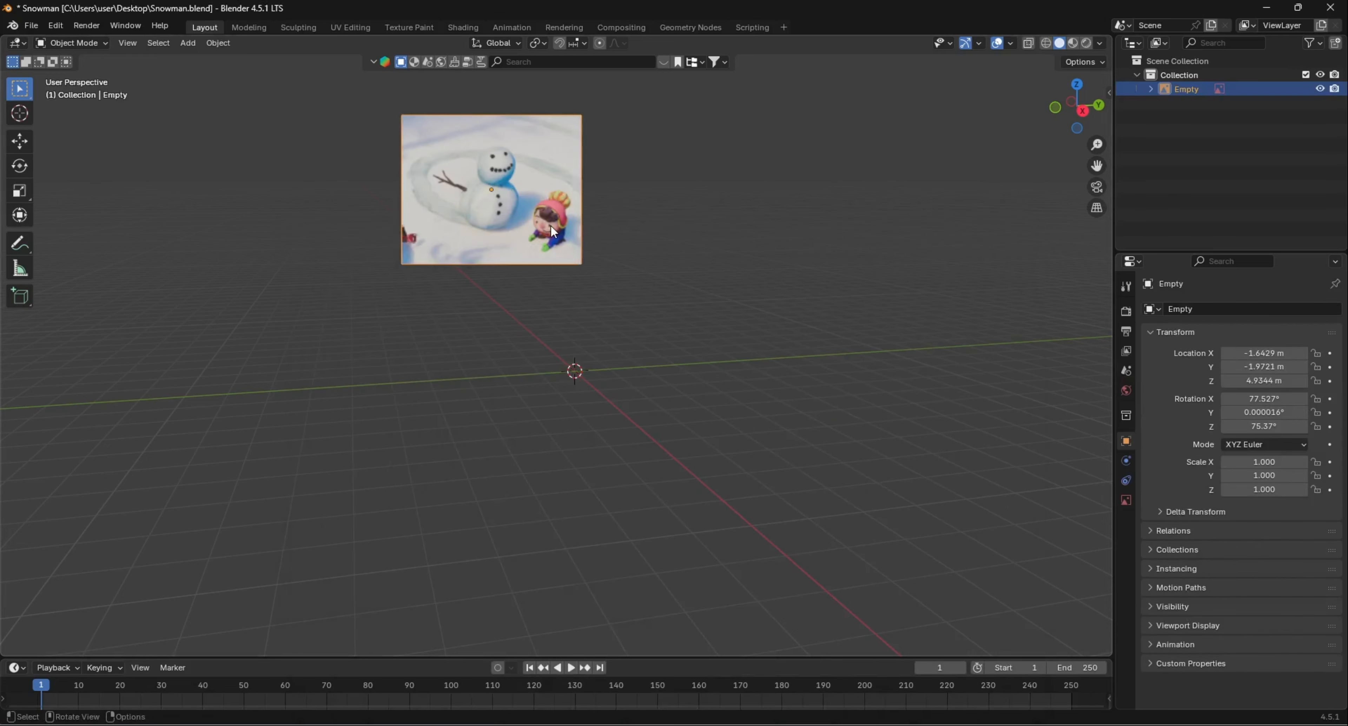
Reset the reference image's rotation to 0° on the X, Y and Z axes
middle_click_drag(562, 258, 633, 258)
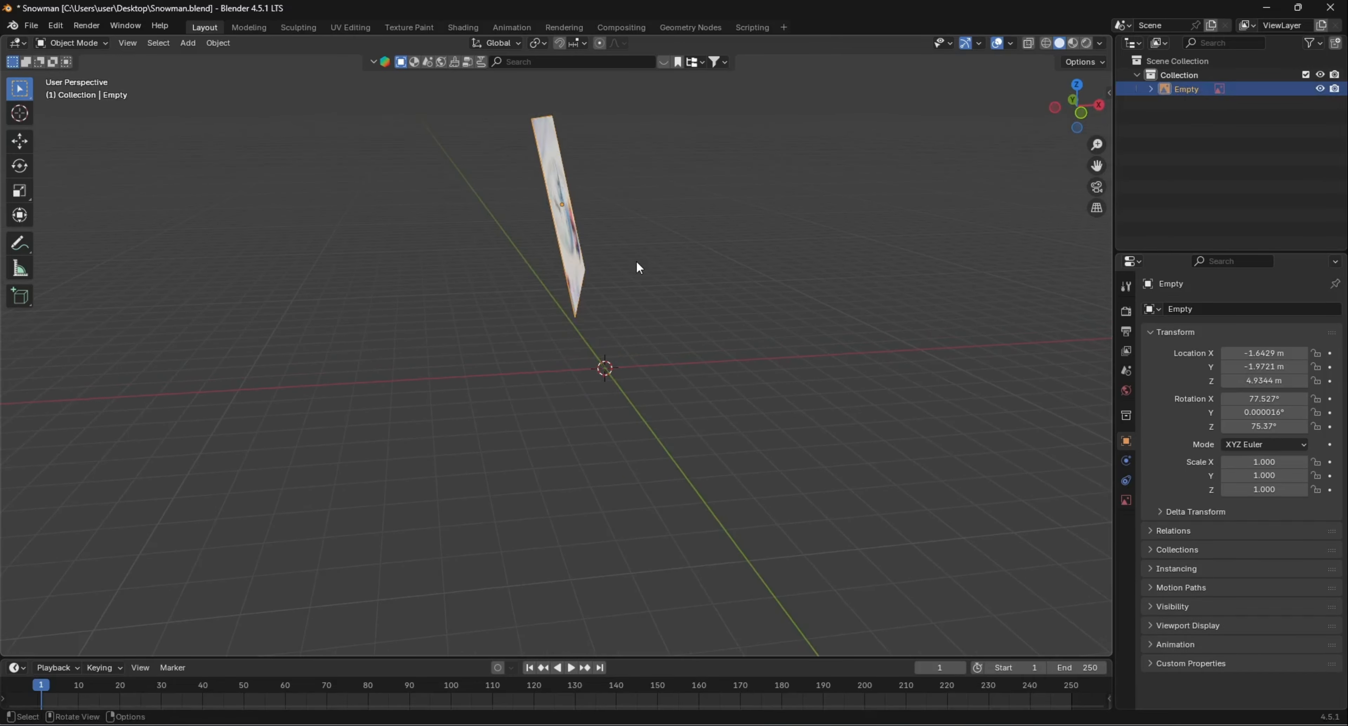
key("n")
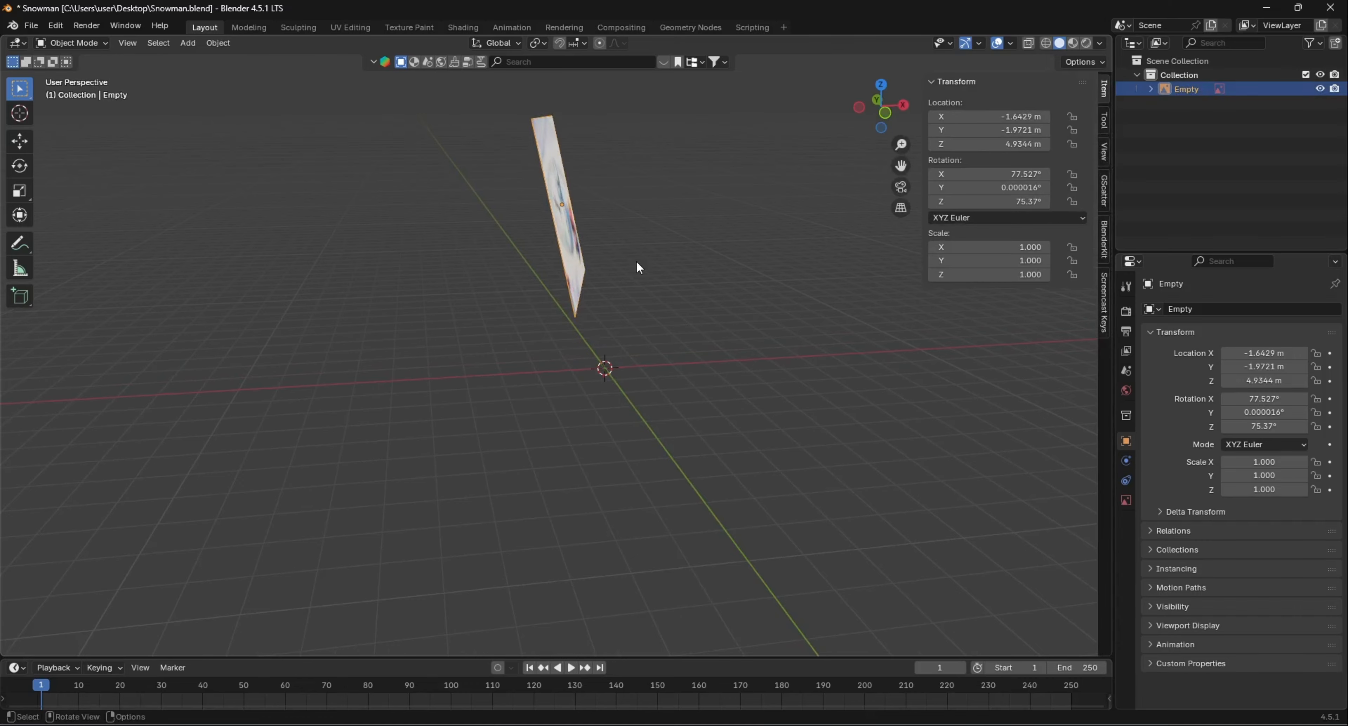
double_click(1002, 175)
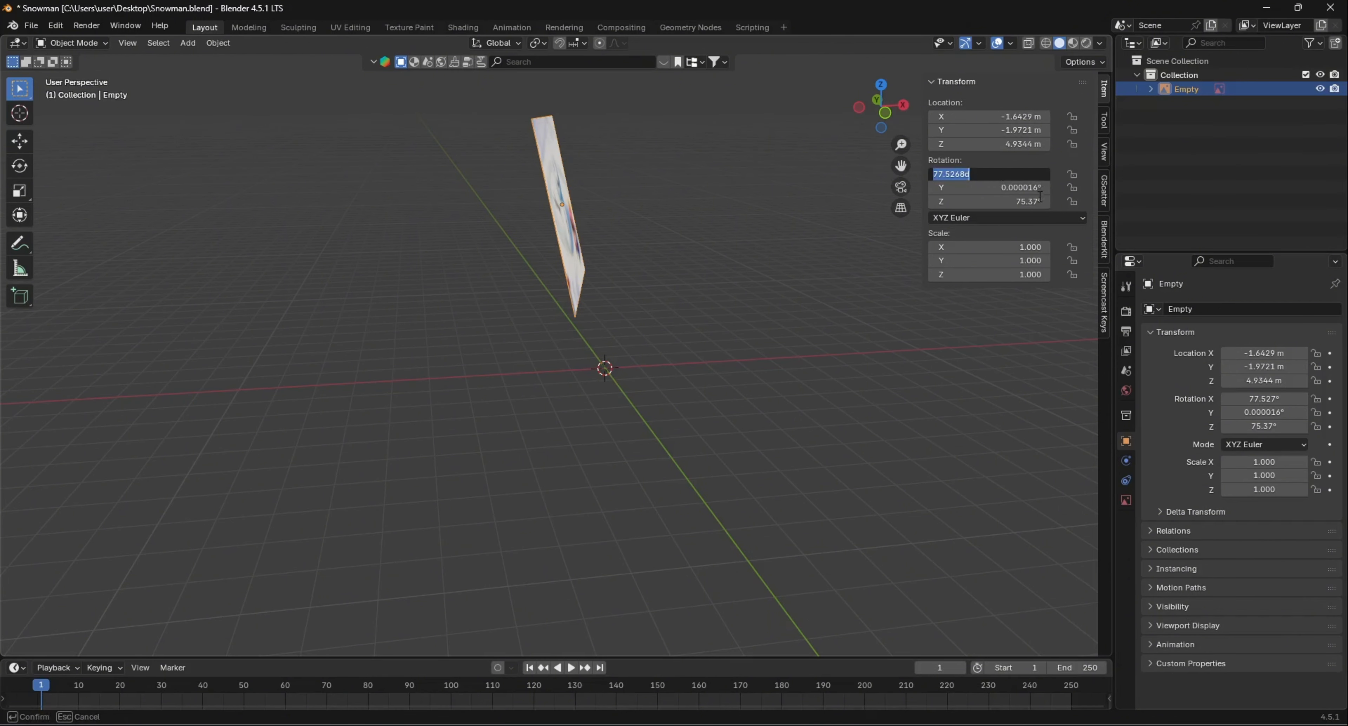
key("Return")
left_click_drag(1001, 175, 1001, 202)
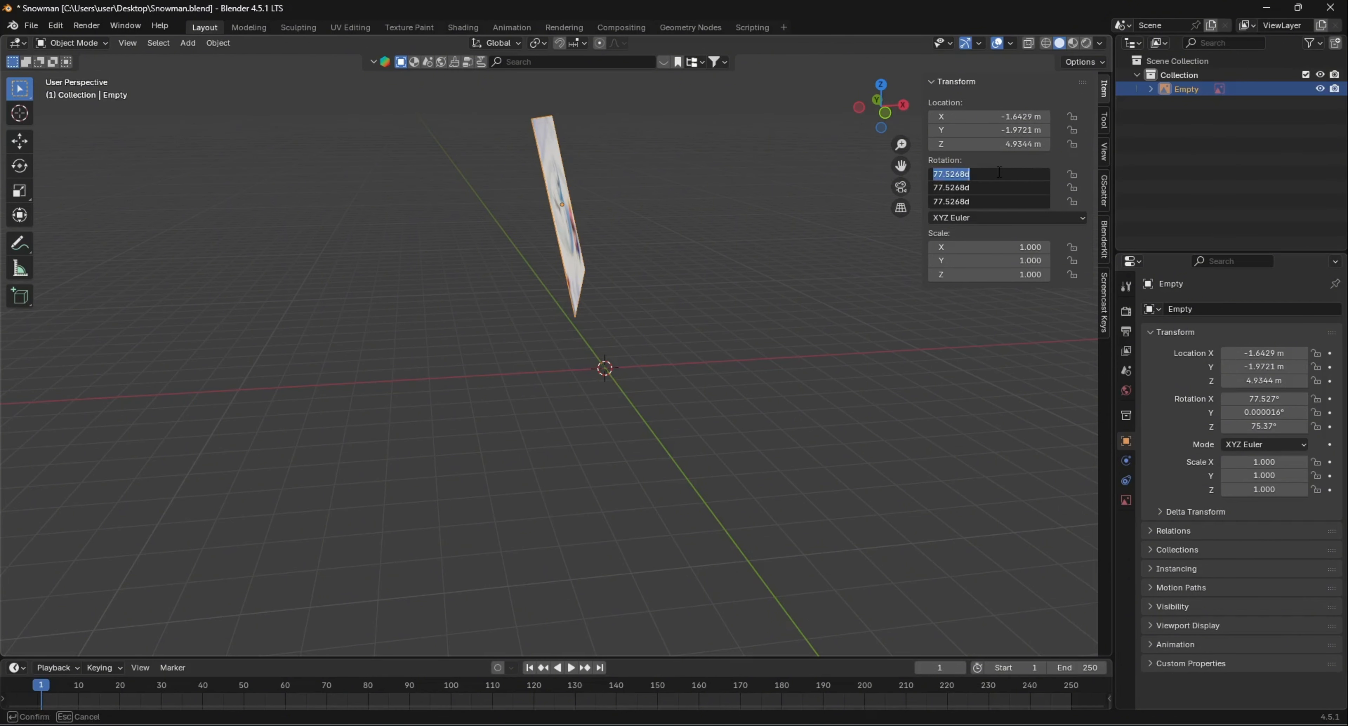
type("0")
key("Return")
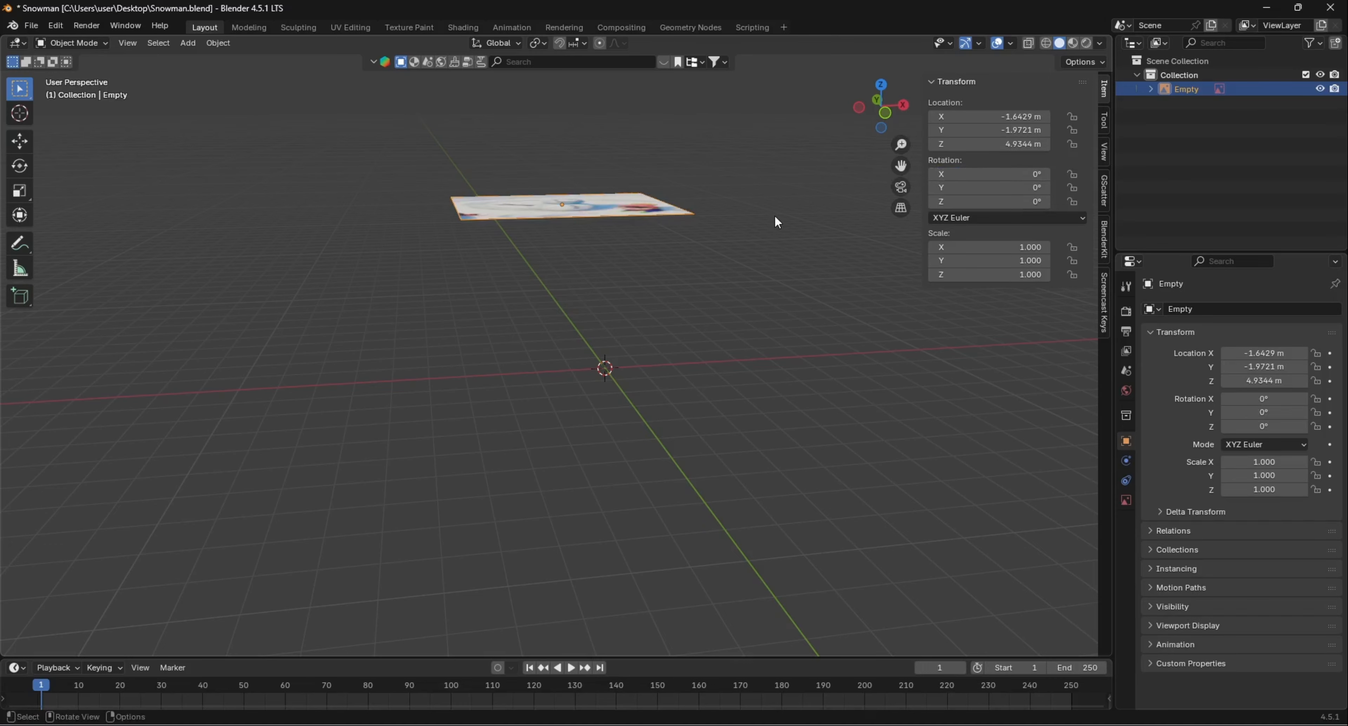
Stand the reference image upright by setting its X rotation to 90° and its Z rotation to 90°
key("KP_1")
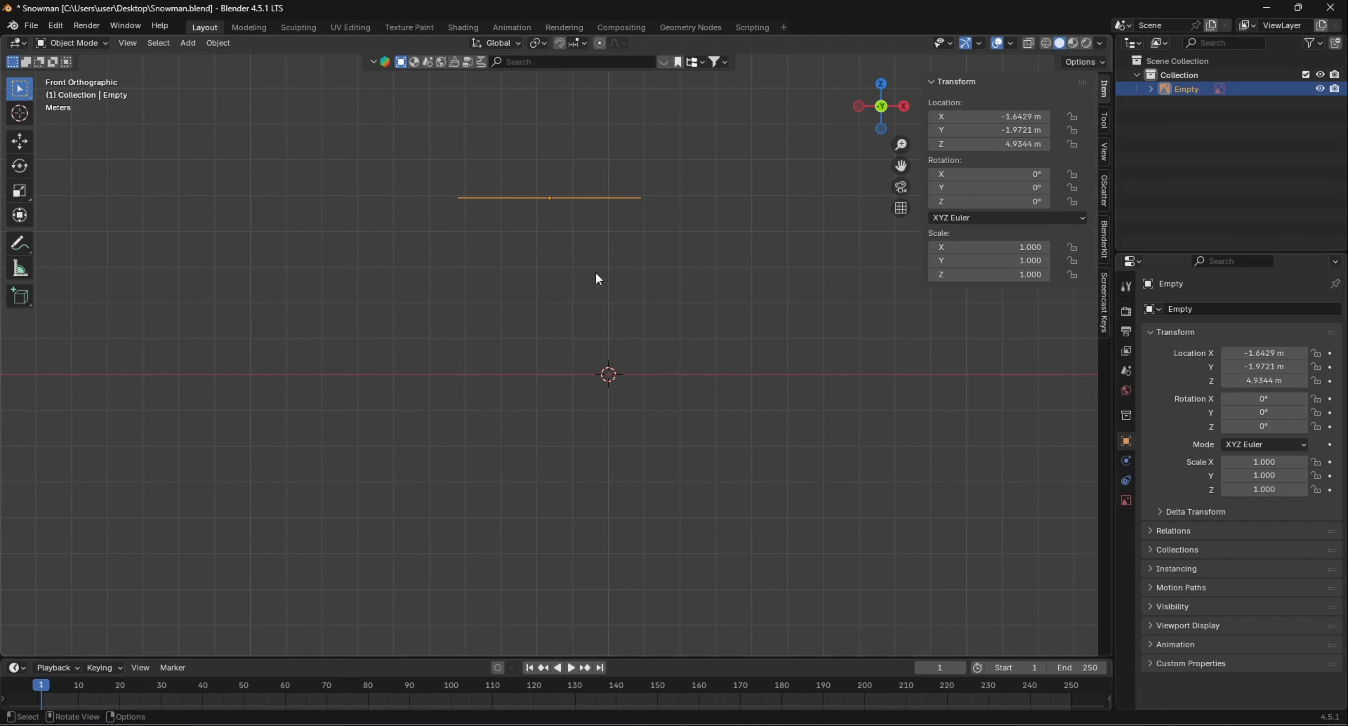
left_click(976, 179)
type("90")
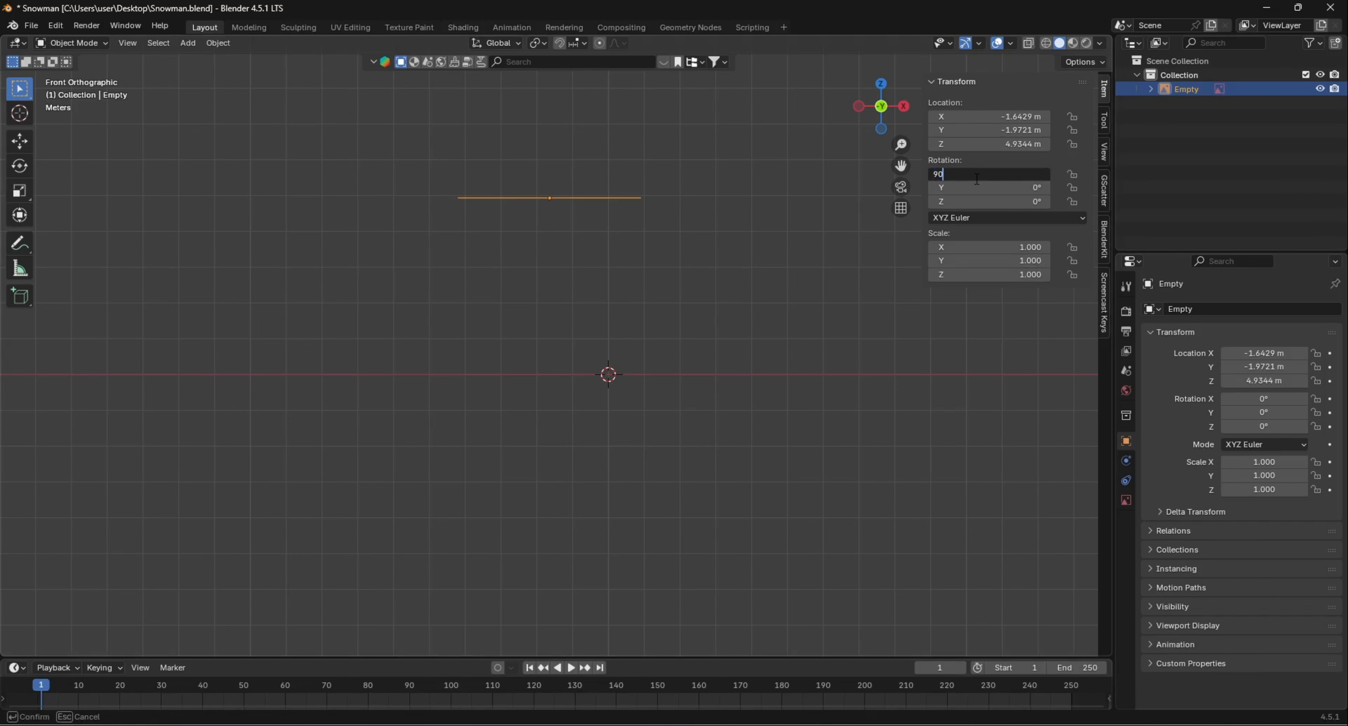
key("Return")
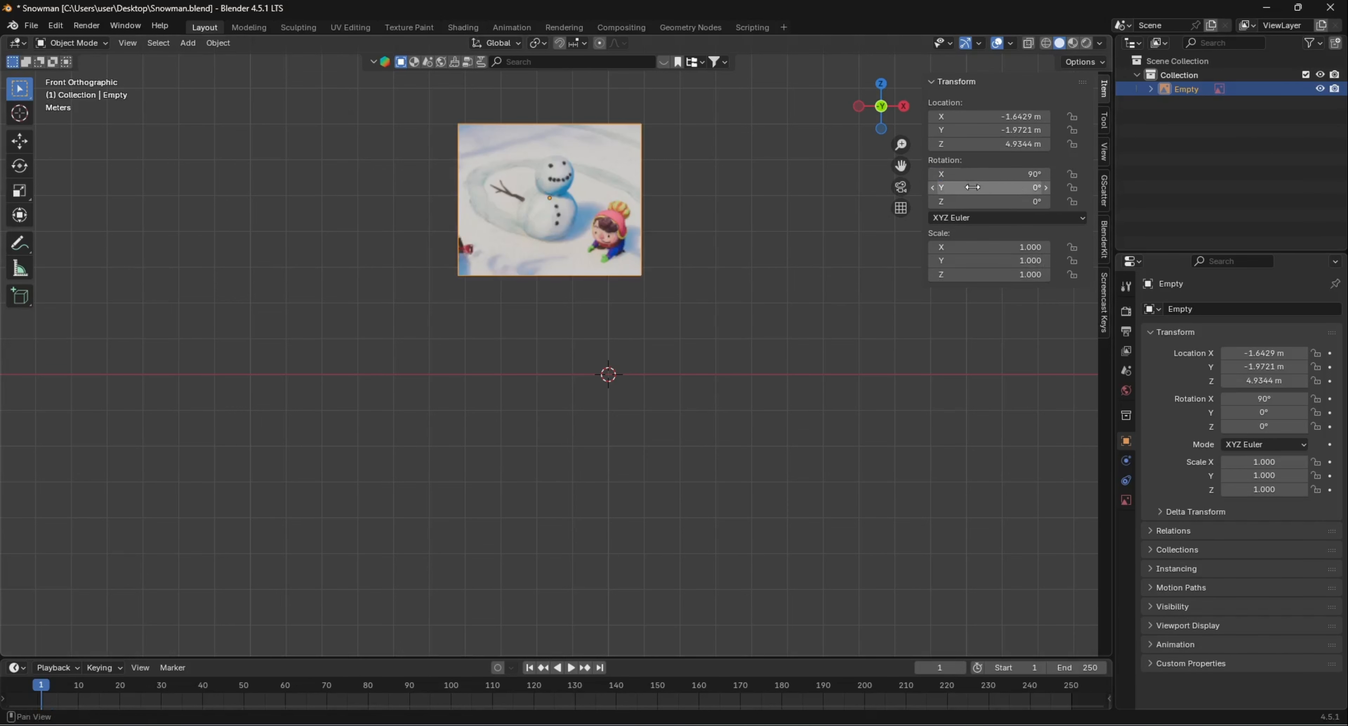
left_click(996, 201)
type("90")
key("Return")
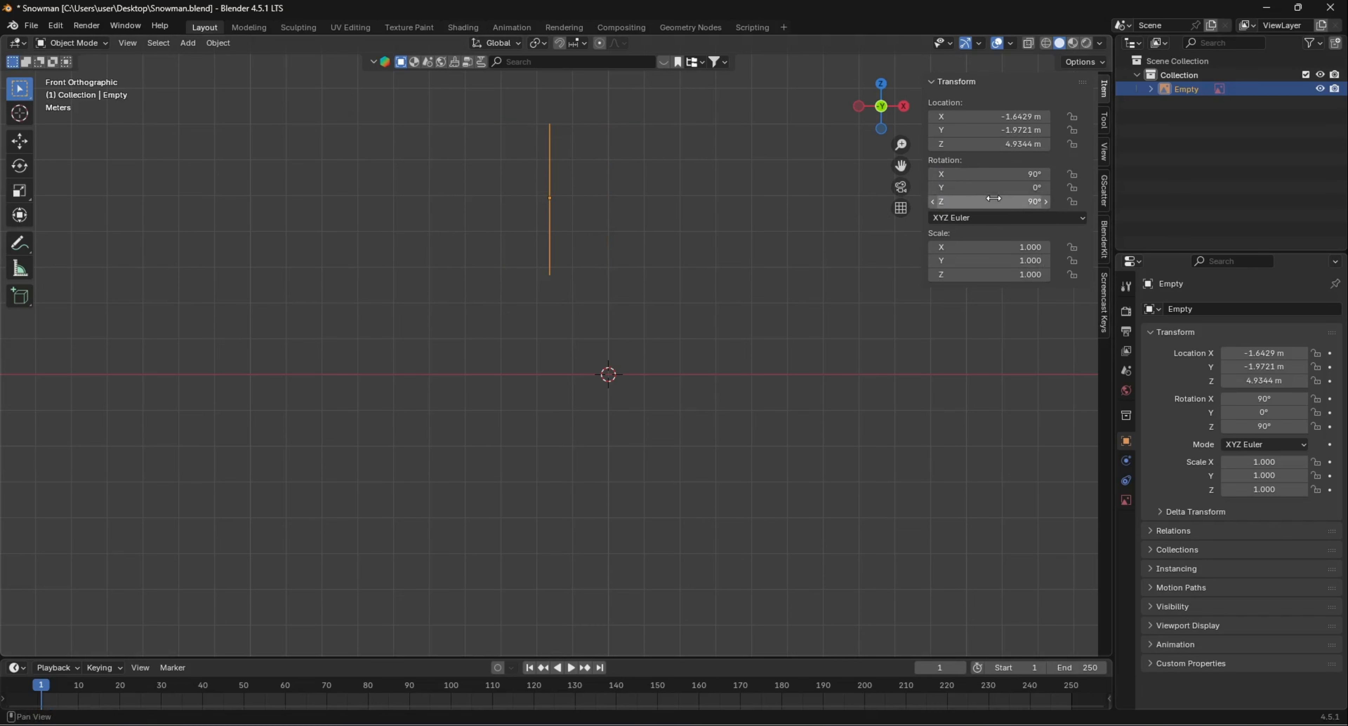
In right view, move the reference image above the origin to about Z 2.69 m and scale it to about 0.4
middle_click_drag(758, 188, 589, 224)
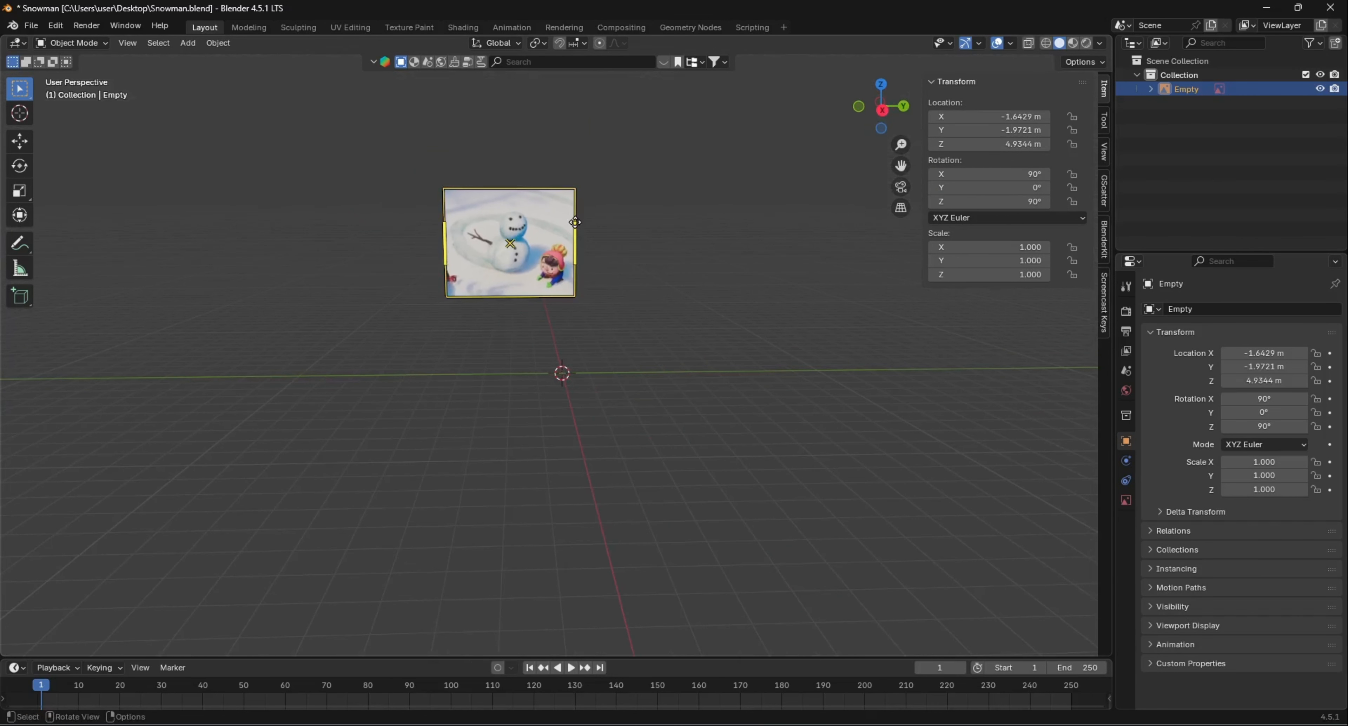
key("KP_3")
scroll(558, 243, "up", 5)
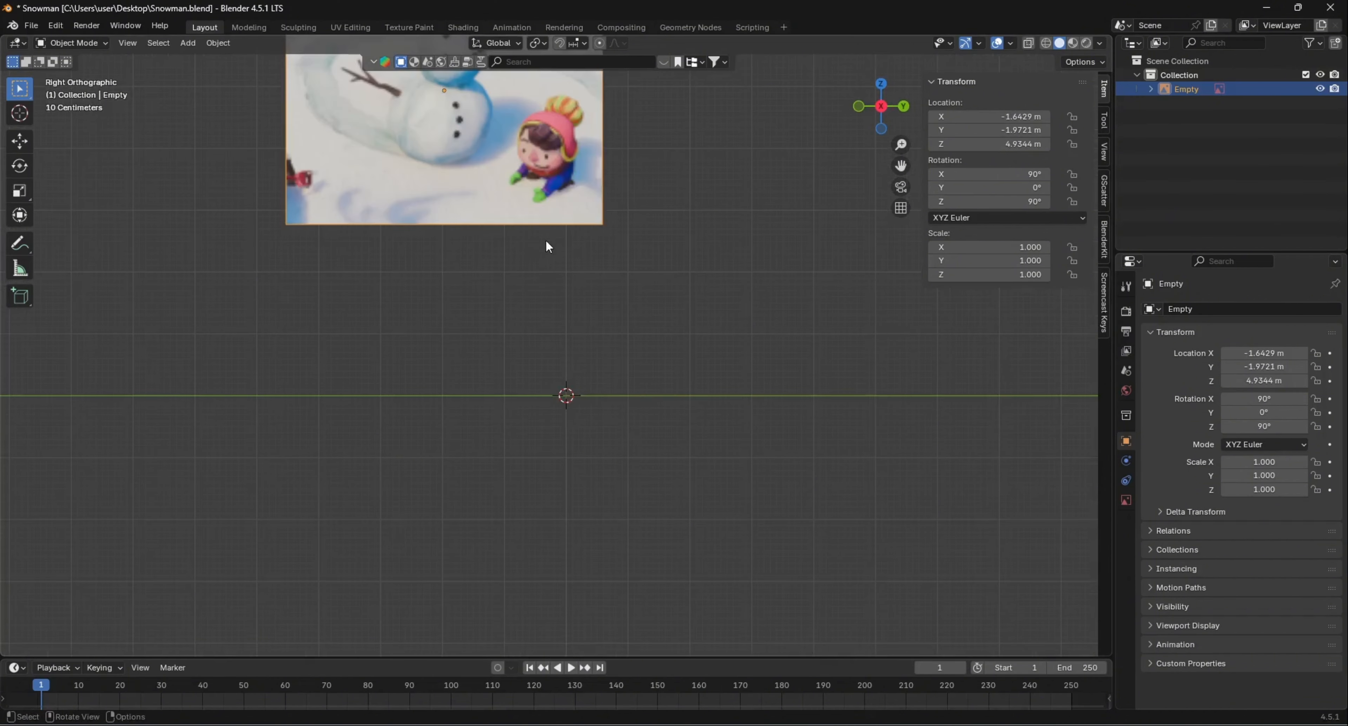
key("g")
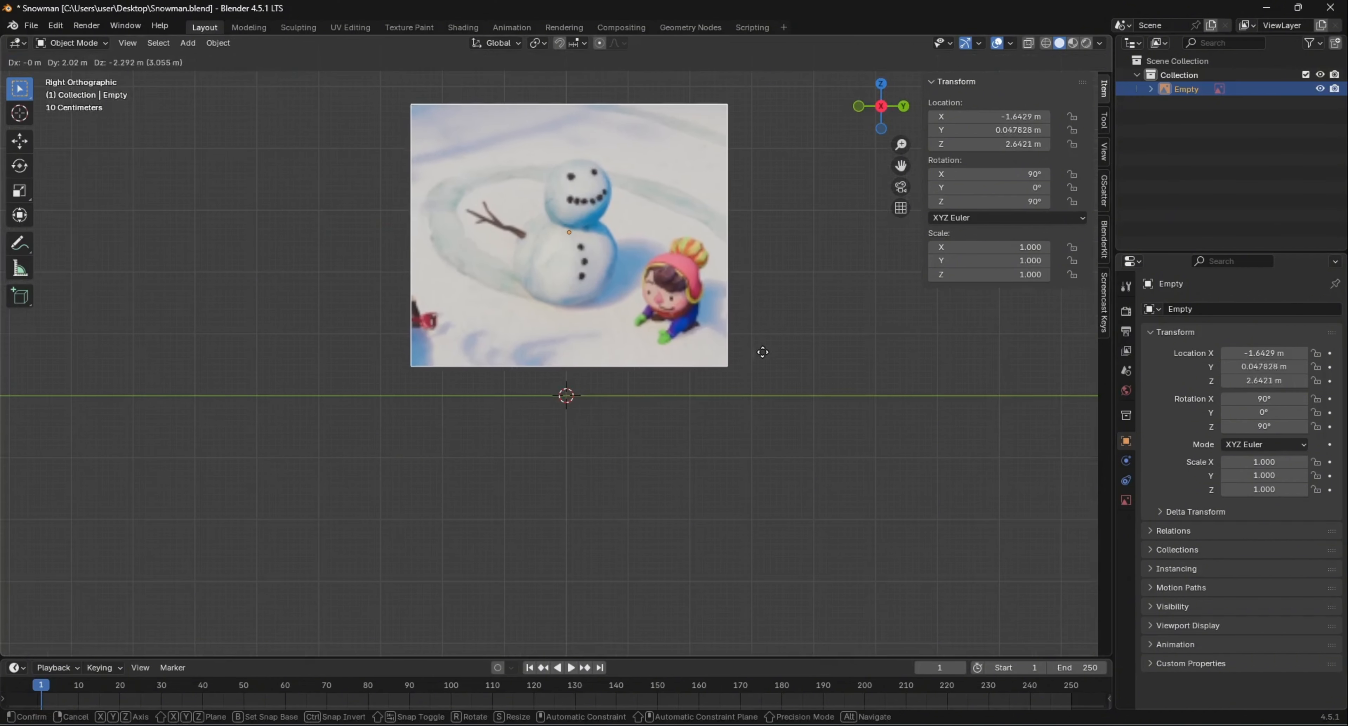
left_click(784, 355)
key("s")
left_click(687, 321)
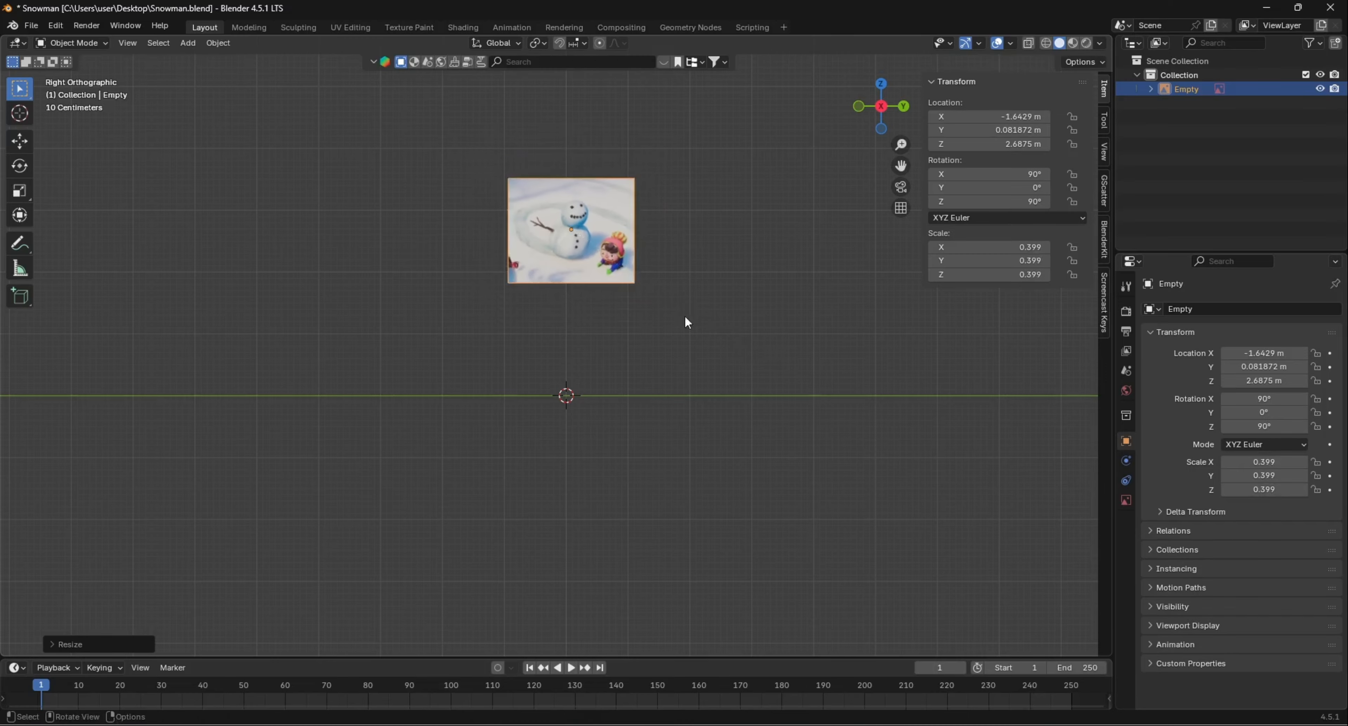
Lower the reference image along the Z axis to about 1.09 m
middle_click_drag(648, 257, 797, 280)
key("g")
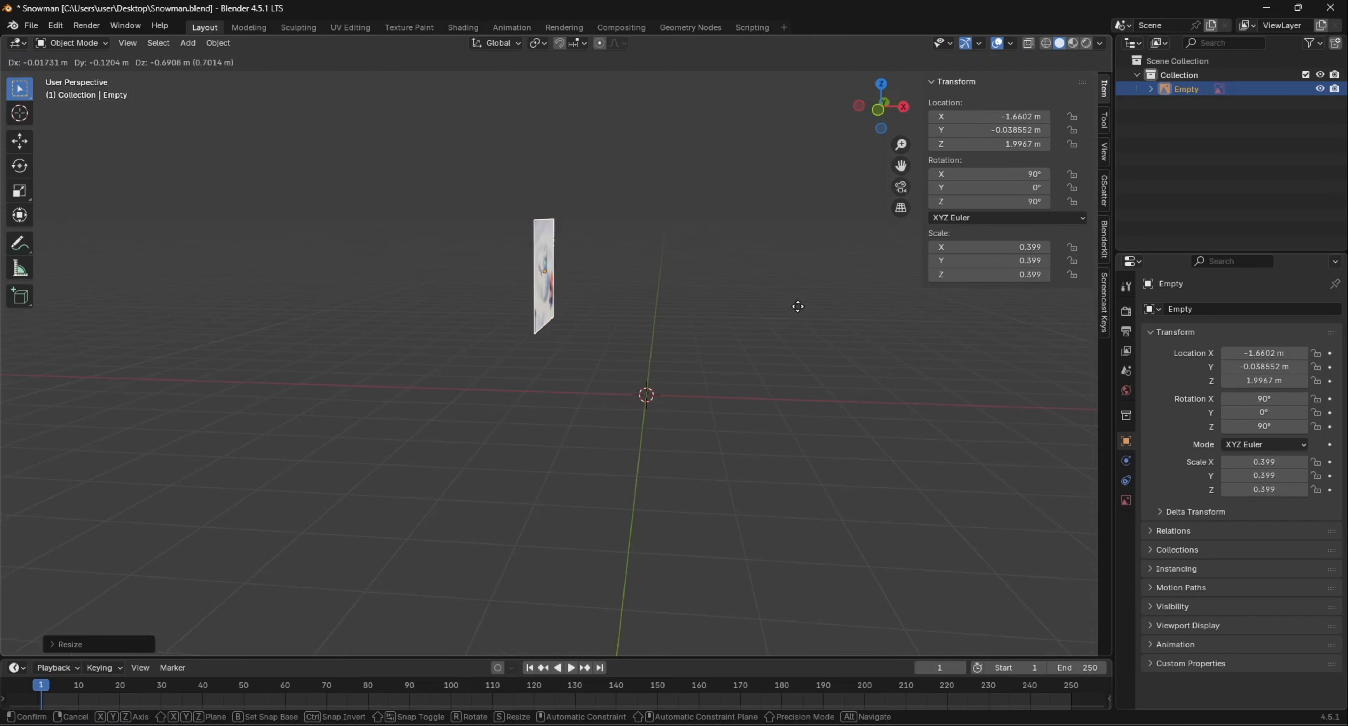
key("z")
left_click(801, 358)
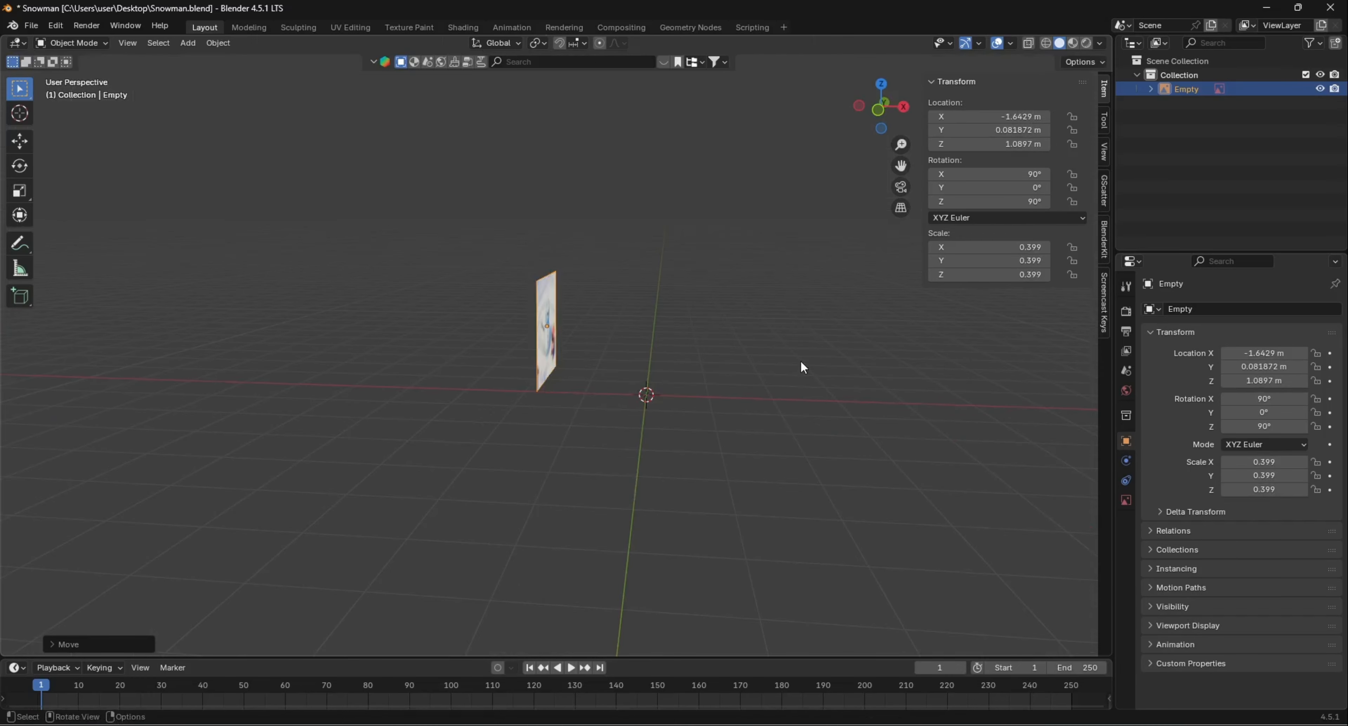
middle_click_drag(820, 330, 802, 357)
key("x")
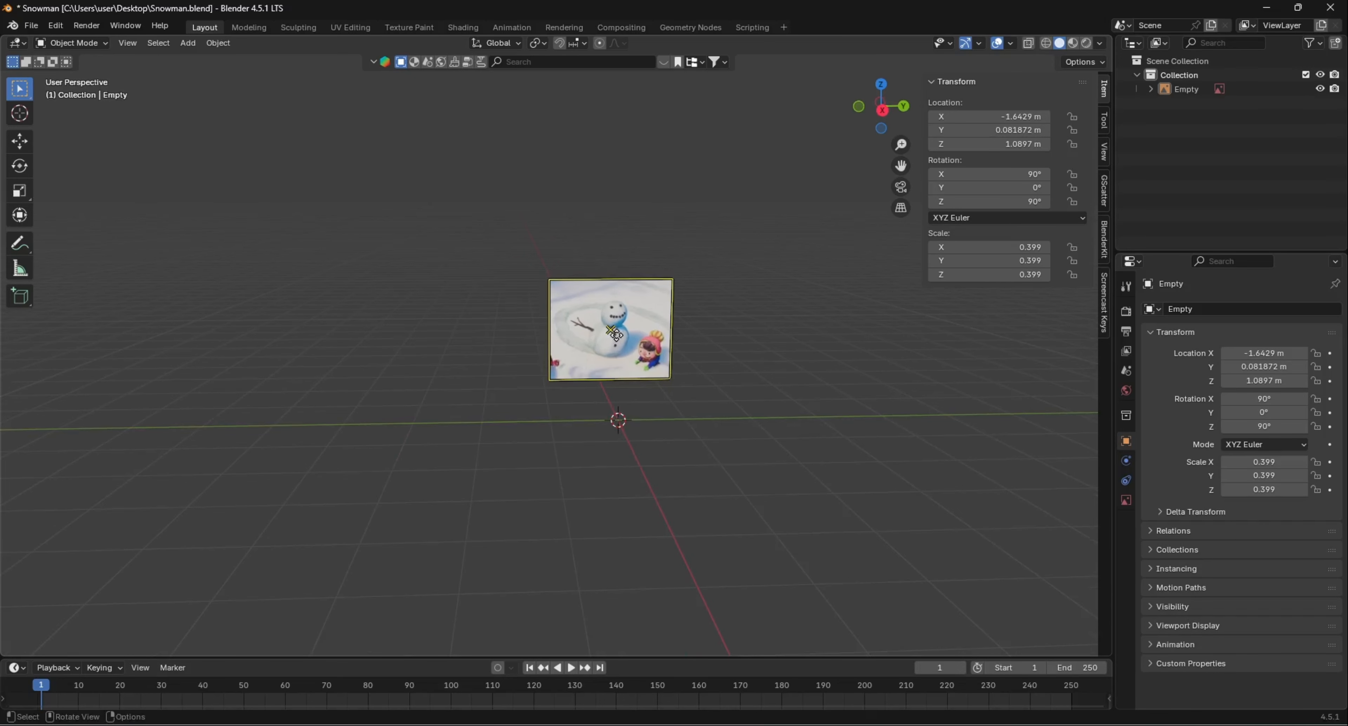
scroll(709, 375, "up", 4)
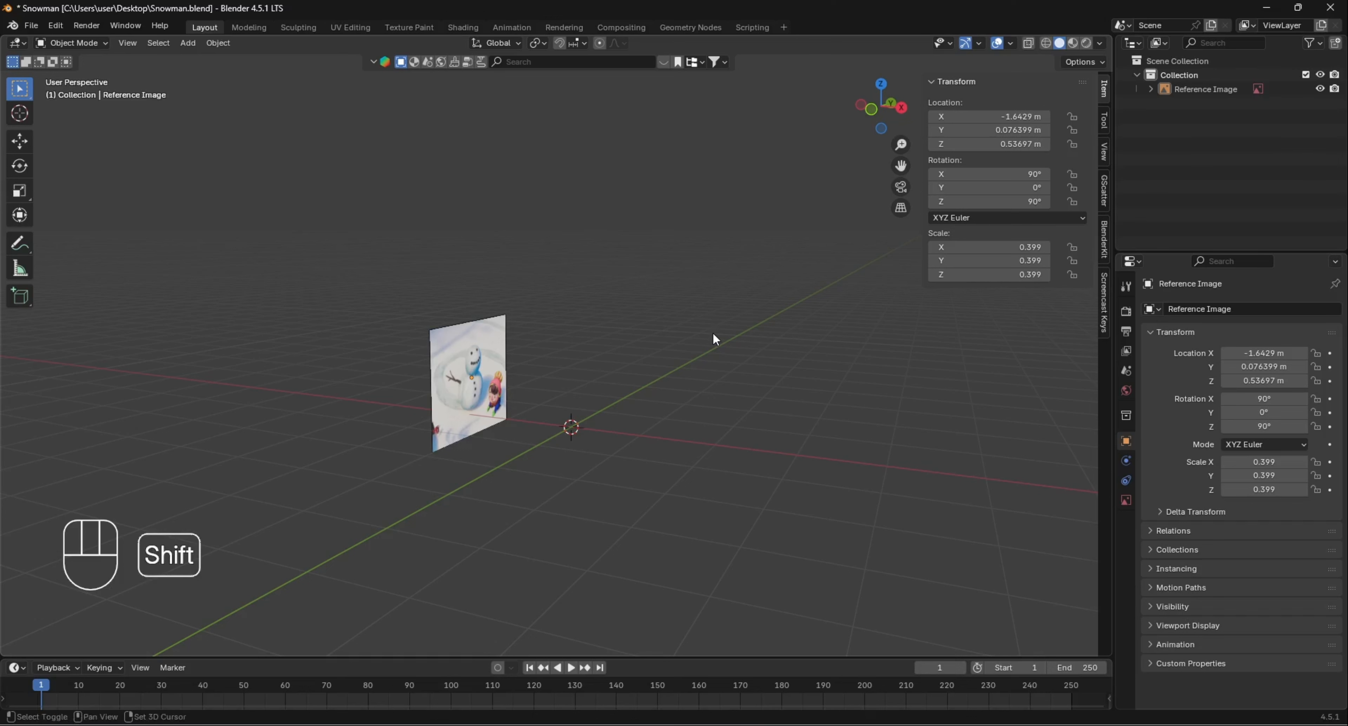
Add a UV sphere at the origin and scale it down to about 0.32 in right view
key("shift+a")
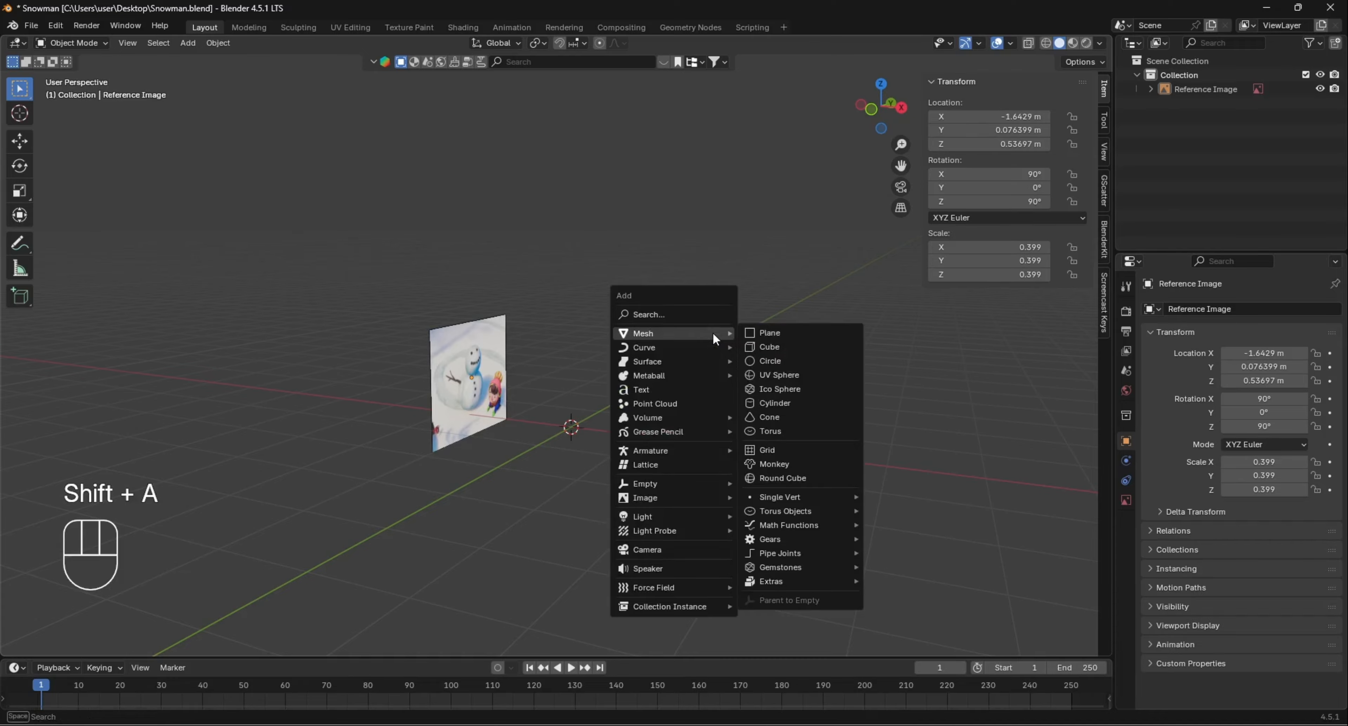
left_click(778, 376)
middle_click_drag(864, 437, 751, 459)
key("KP_3")
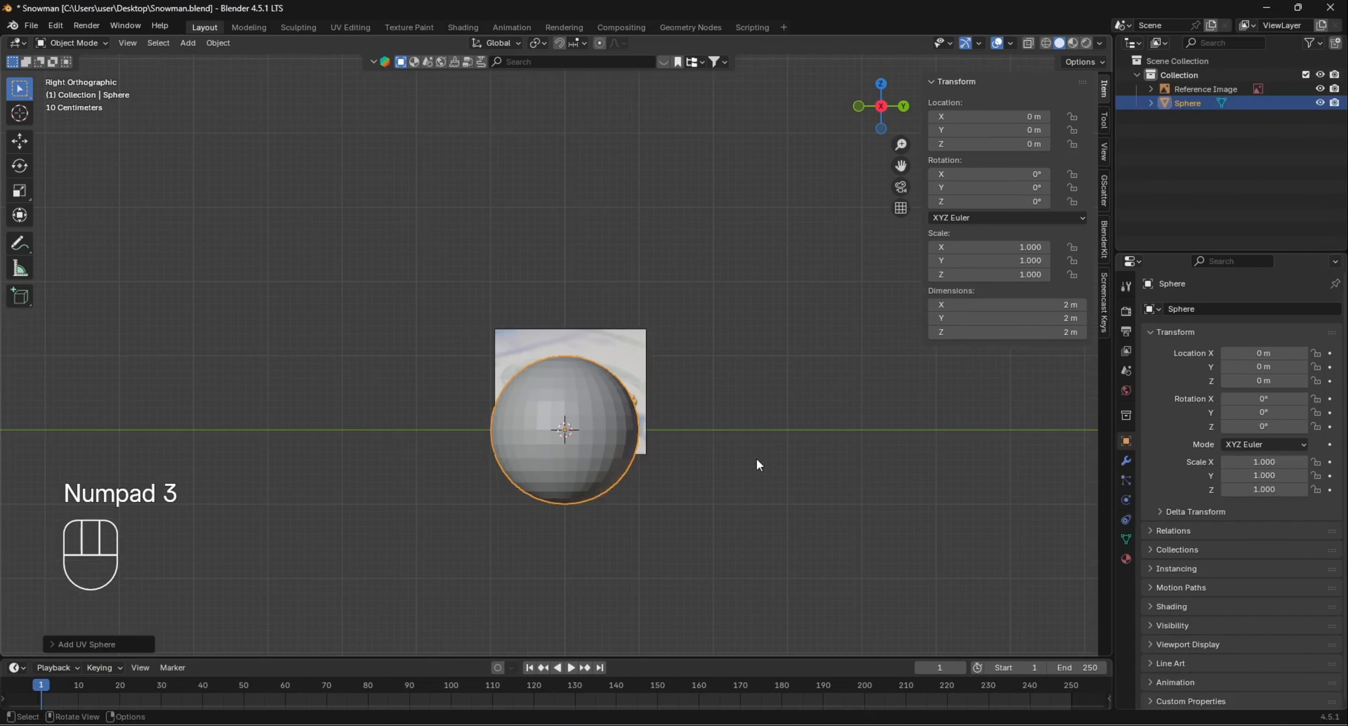
scroll(603, 399, "up", 5)
scroll(683, 419, "down", 2)
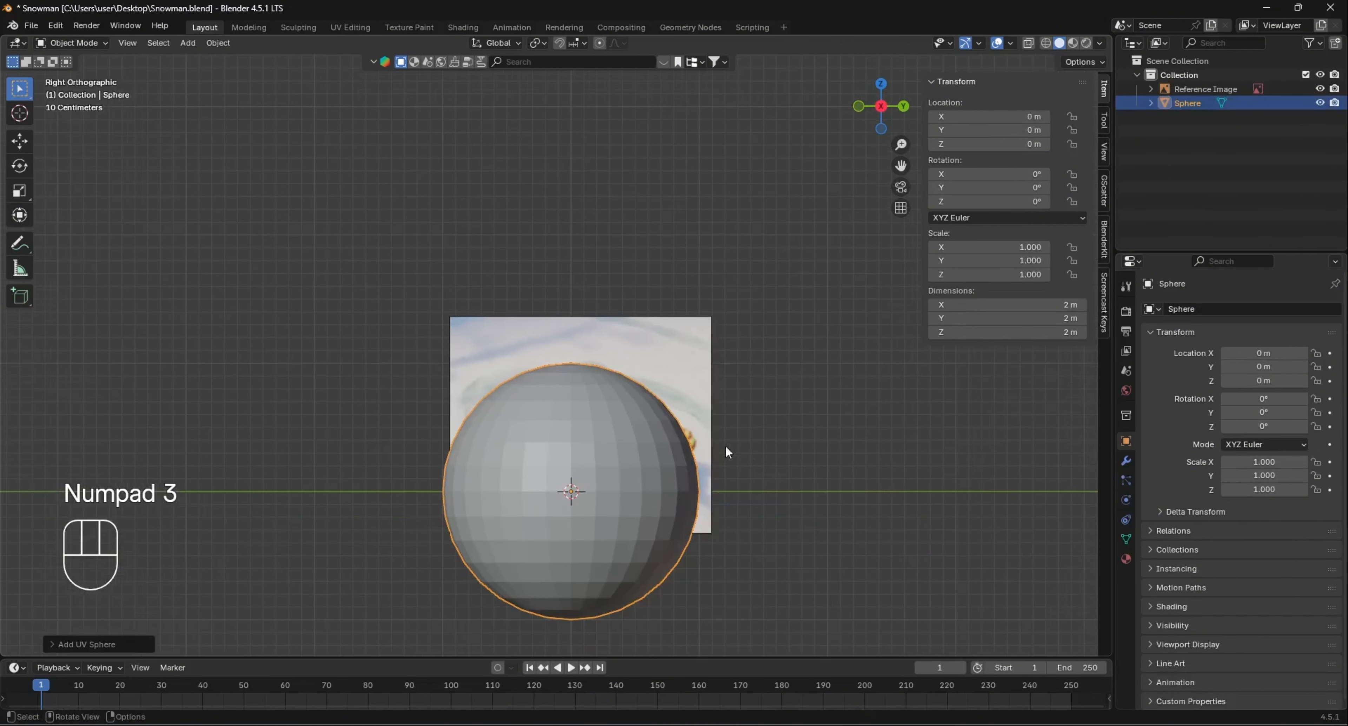
middle_click_drag(726, 445, 801, 395, "shift")
key("s")
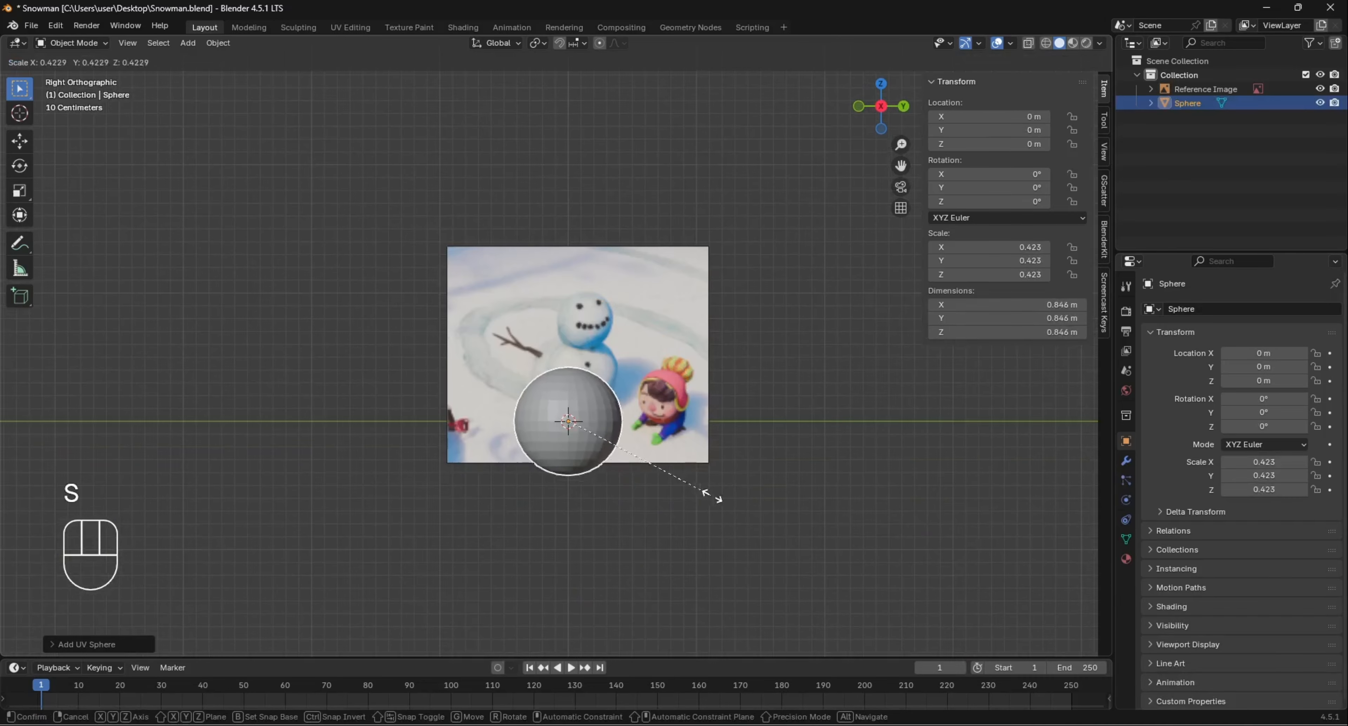
left_click(678, 487)
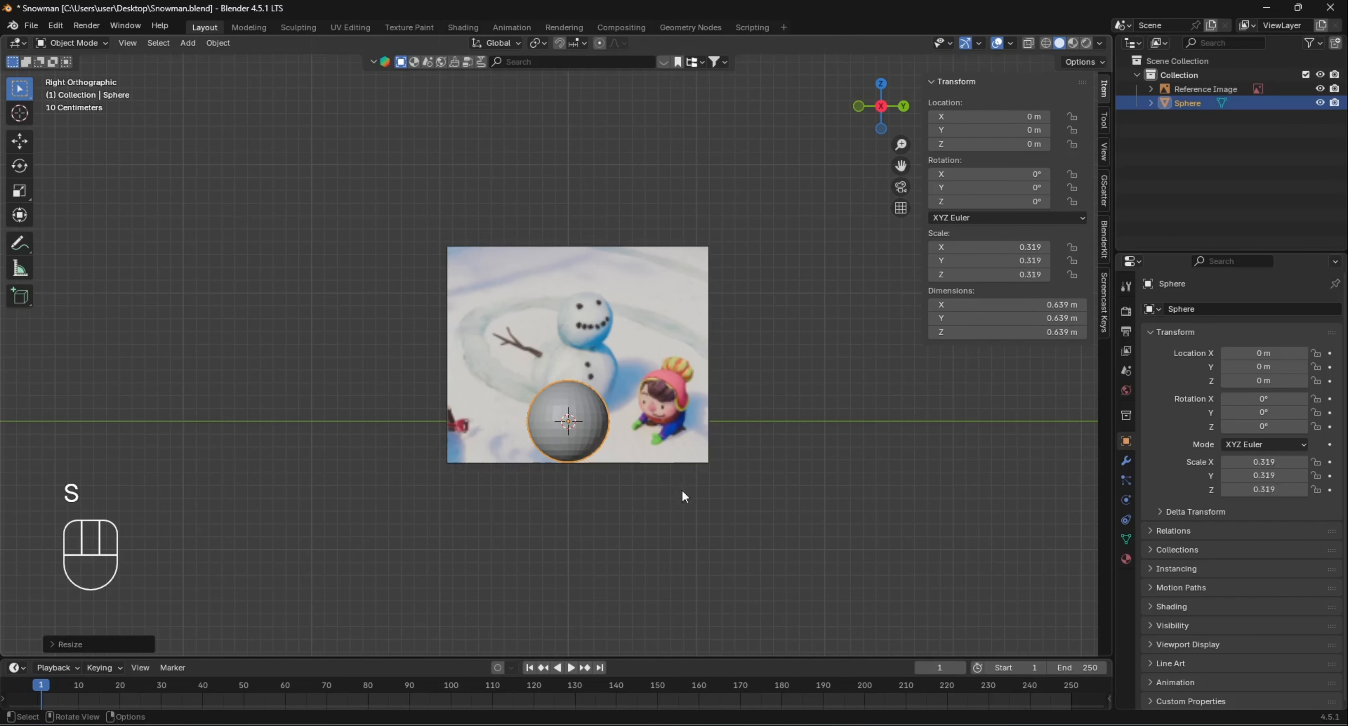
Raise the sphere along the Z axis to about 0.3 m so it rests near the ground line
key("g")
key("z")
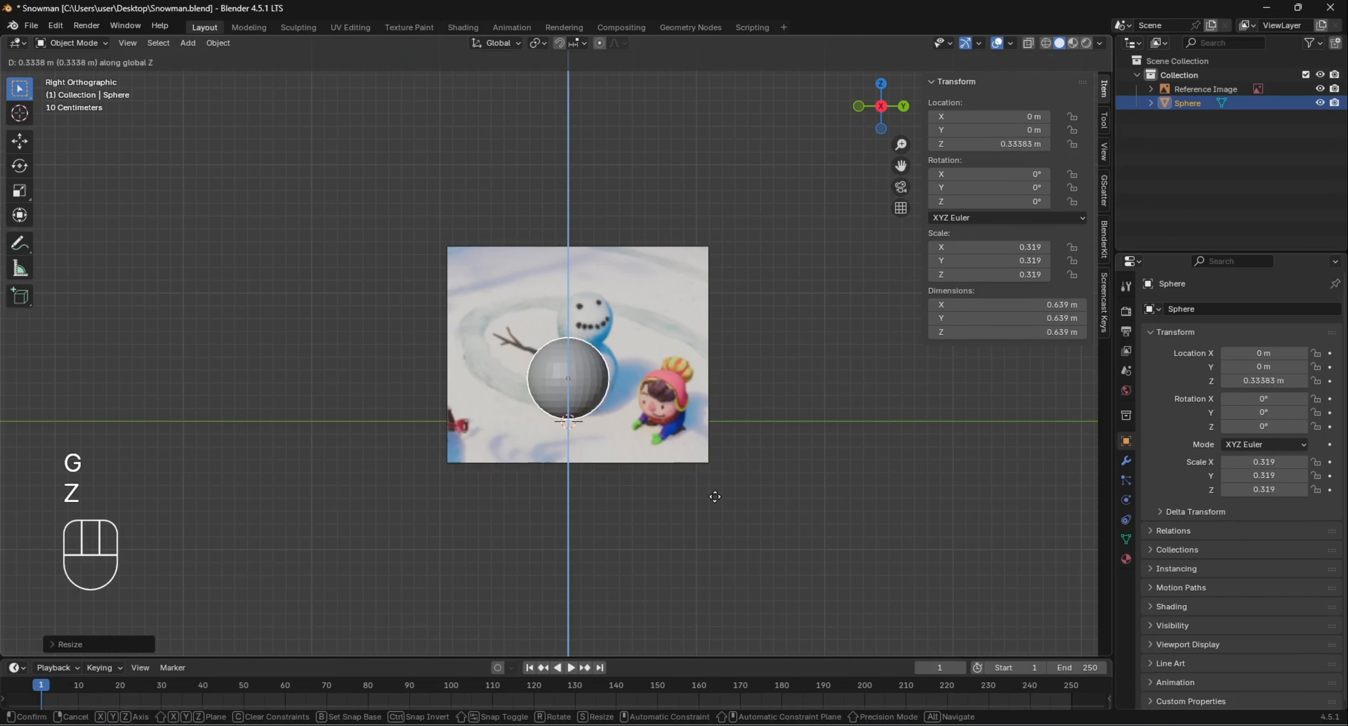
left_click(717, 505)
Move the reference image beside the sphere, to about Y 0.85 m and Z 0.47 m
left_click(706, 446)
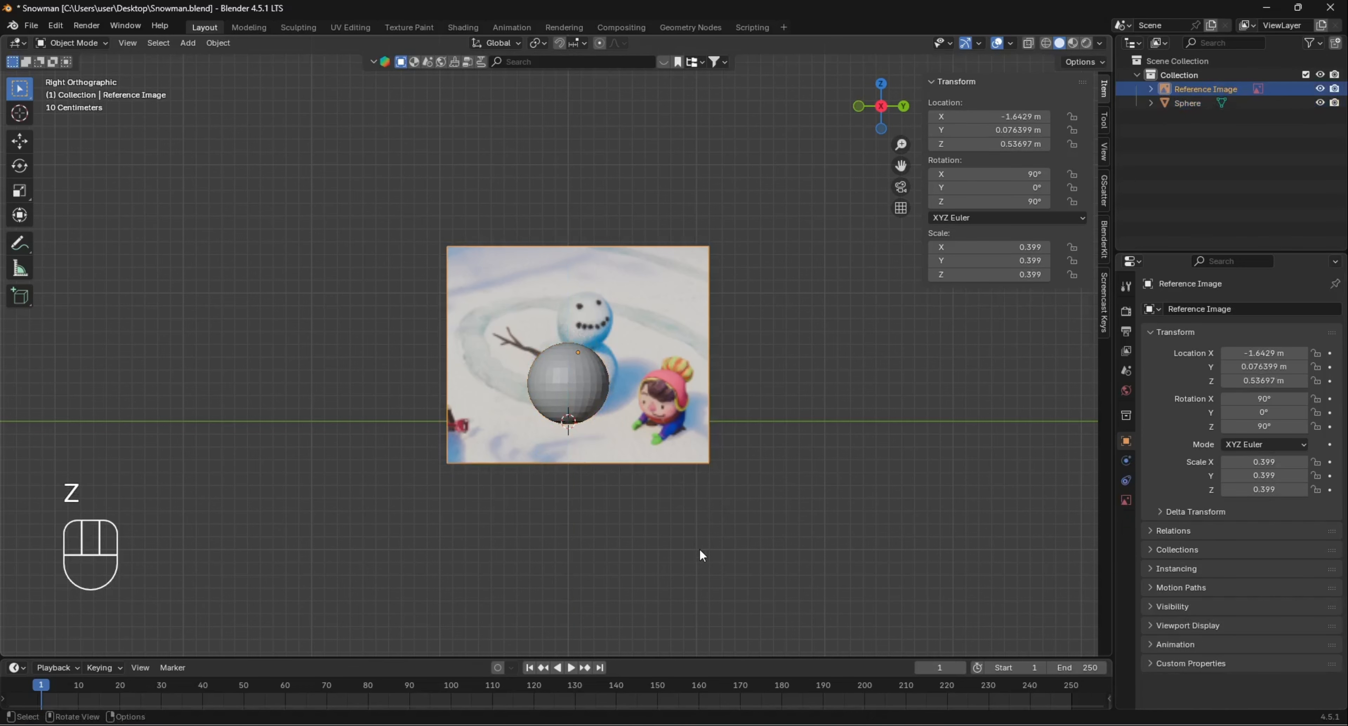
key("g")
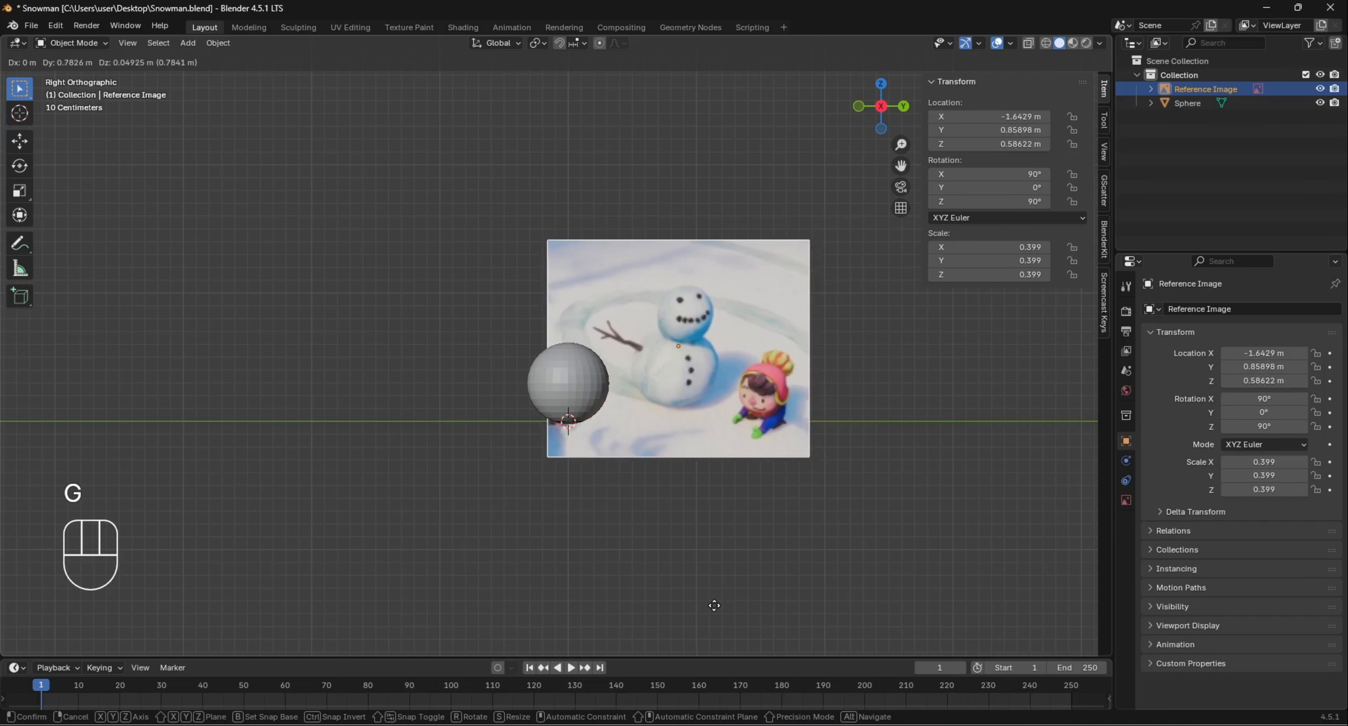
left_click(713, 620)
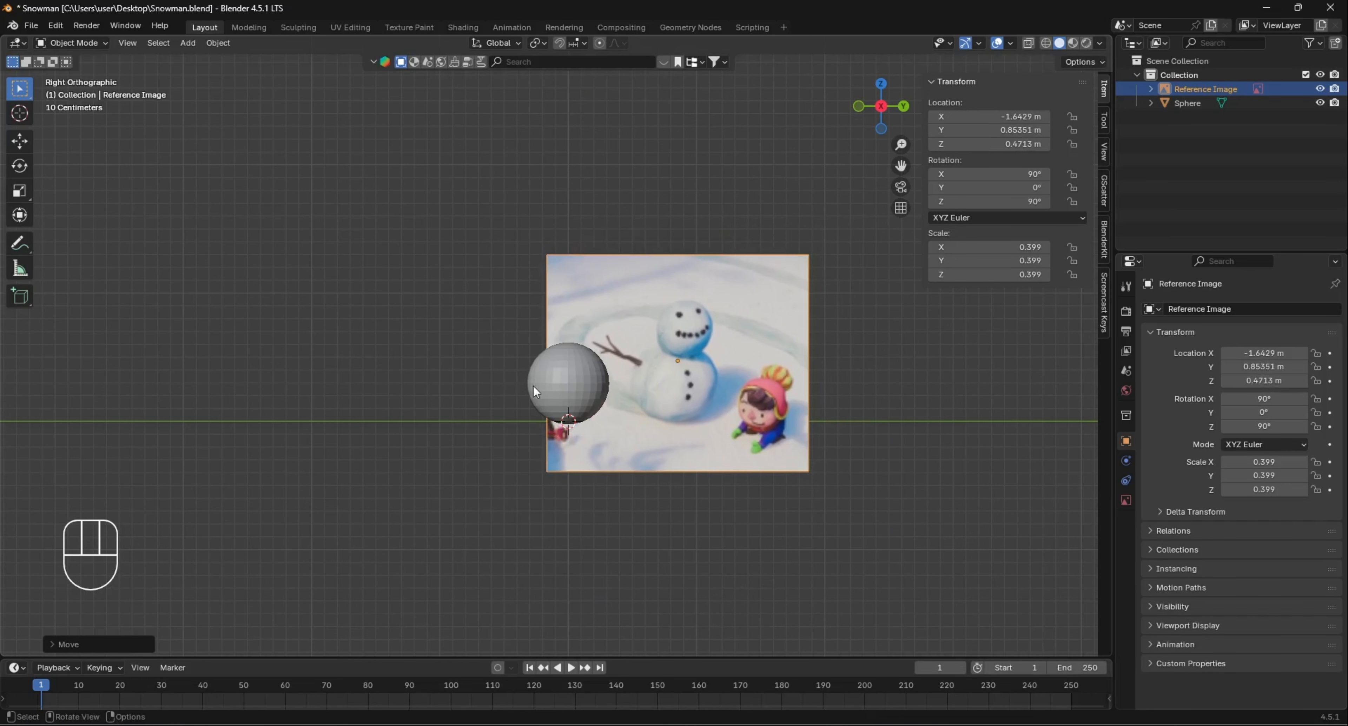
Scale the sphere down slightly to about 0.31 to match the snowman's body
left_click(572, 363)
key("s")
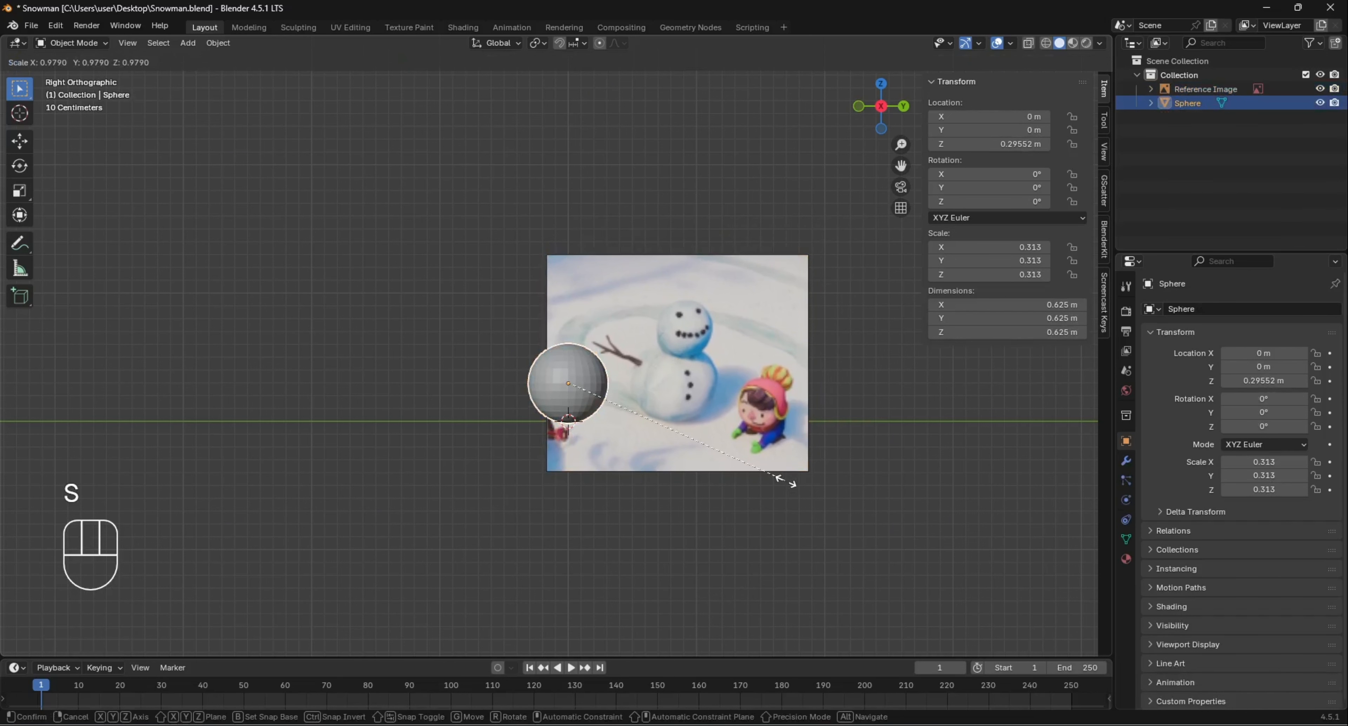
left_click(787, 479)
left_click(789, 501)
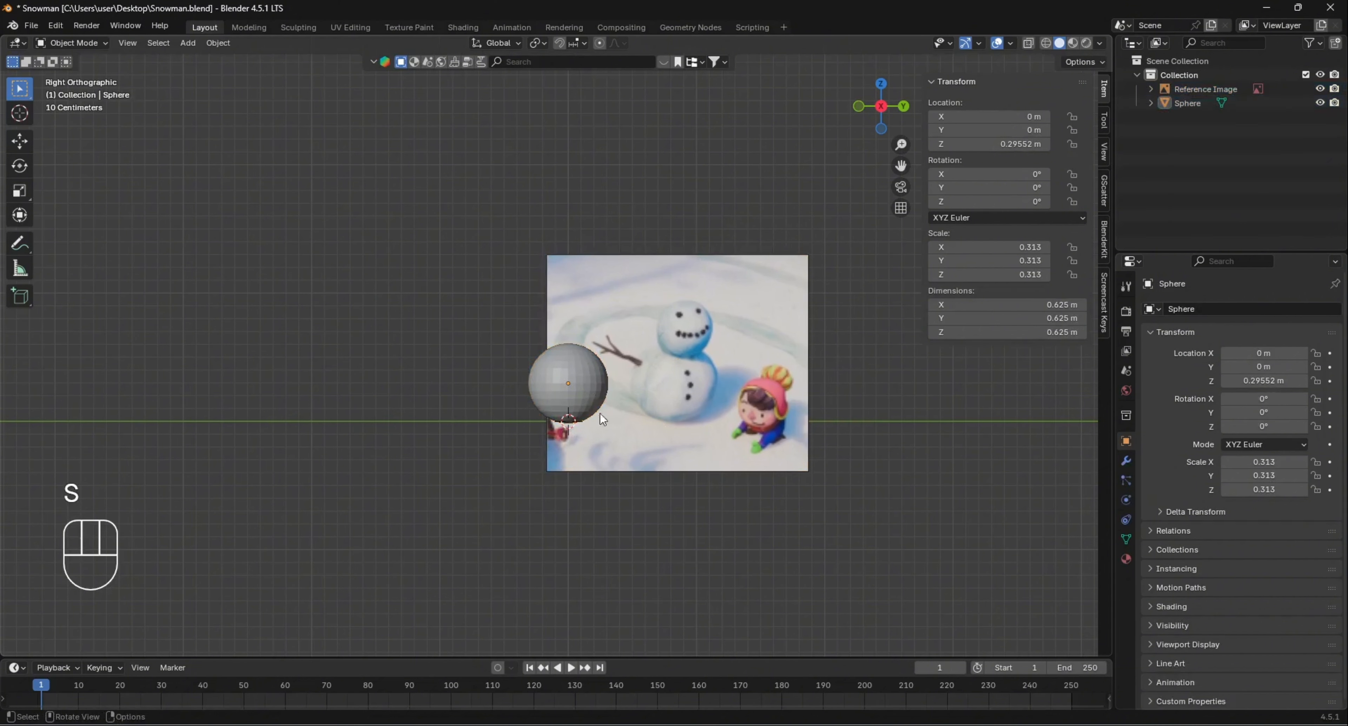
left_click(577, 385)
key("s")
left_click(809, 478)
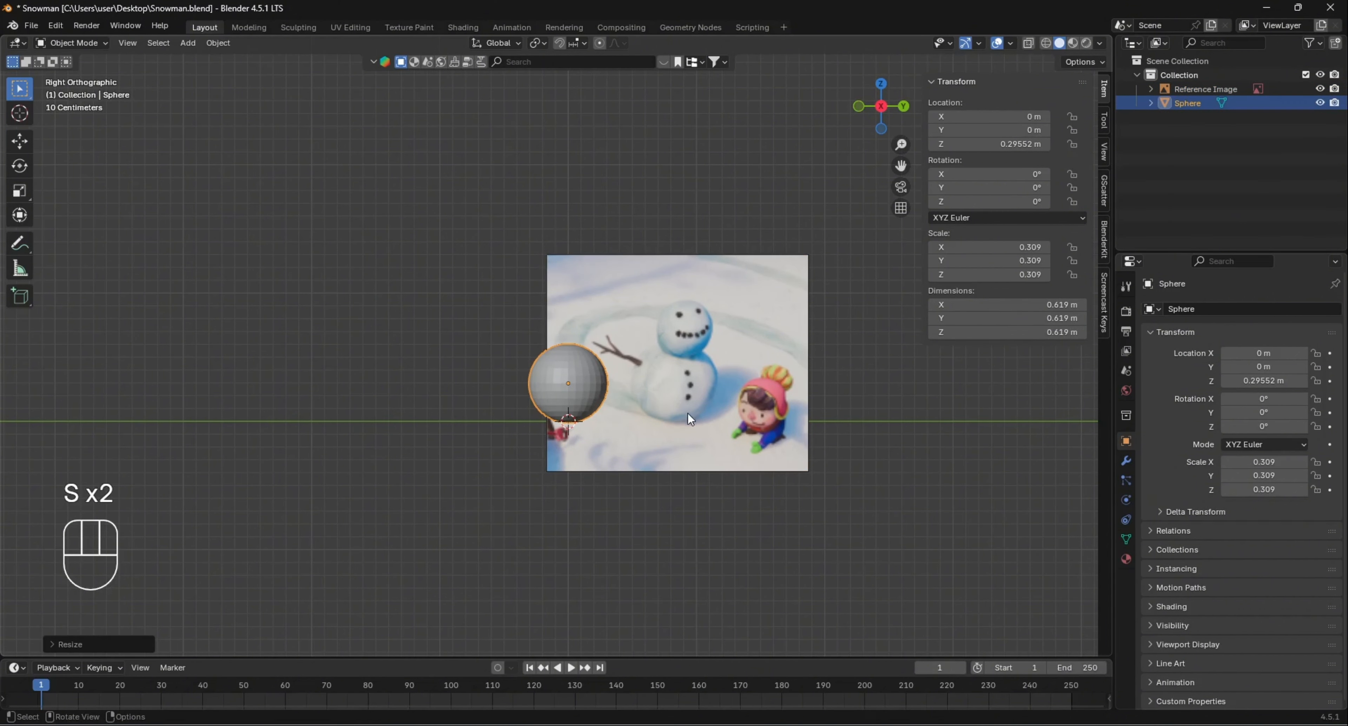
Duplicate the sphere, keeping the copy in the same place
key("shift")
key("shift+d")
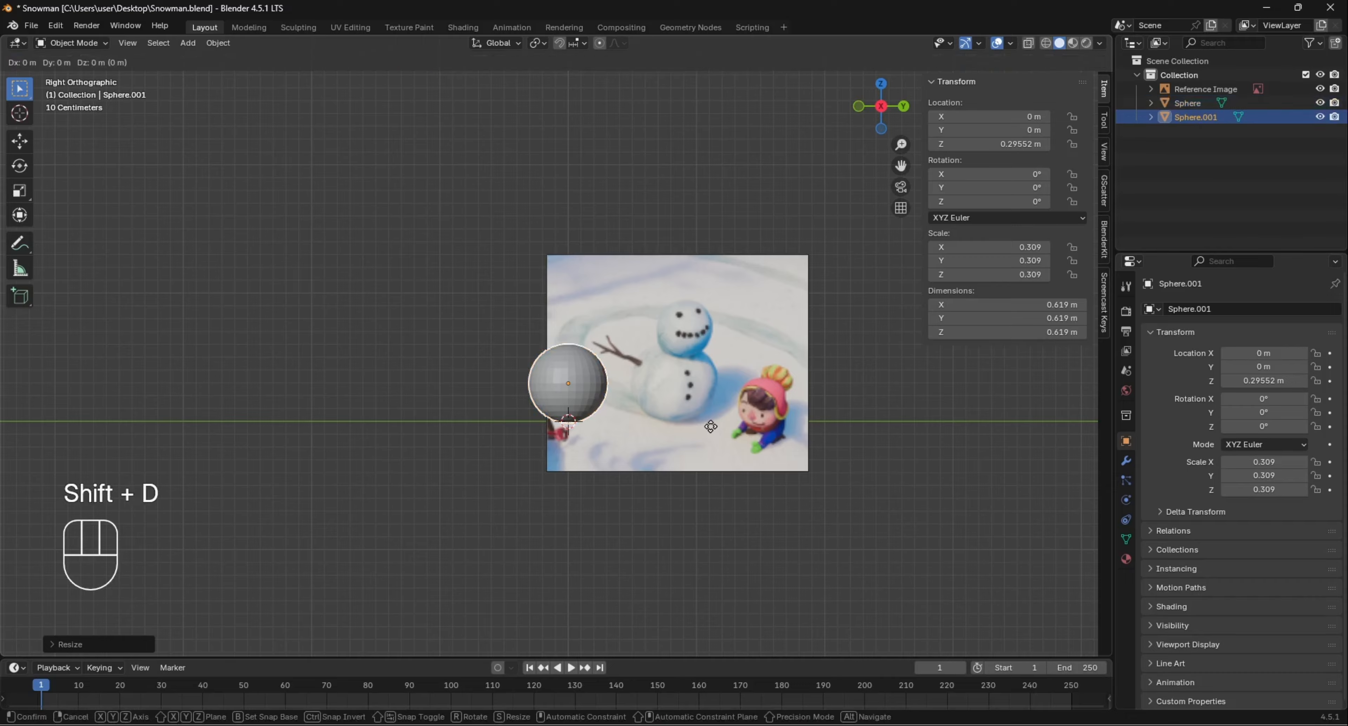
right_click(710, 426)
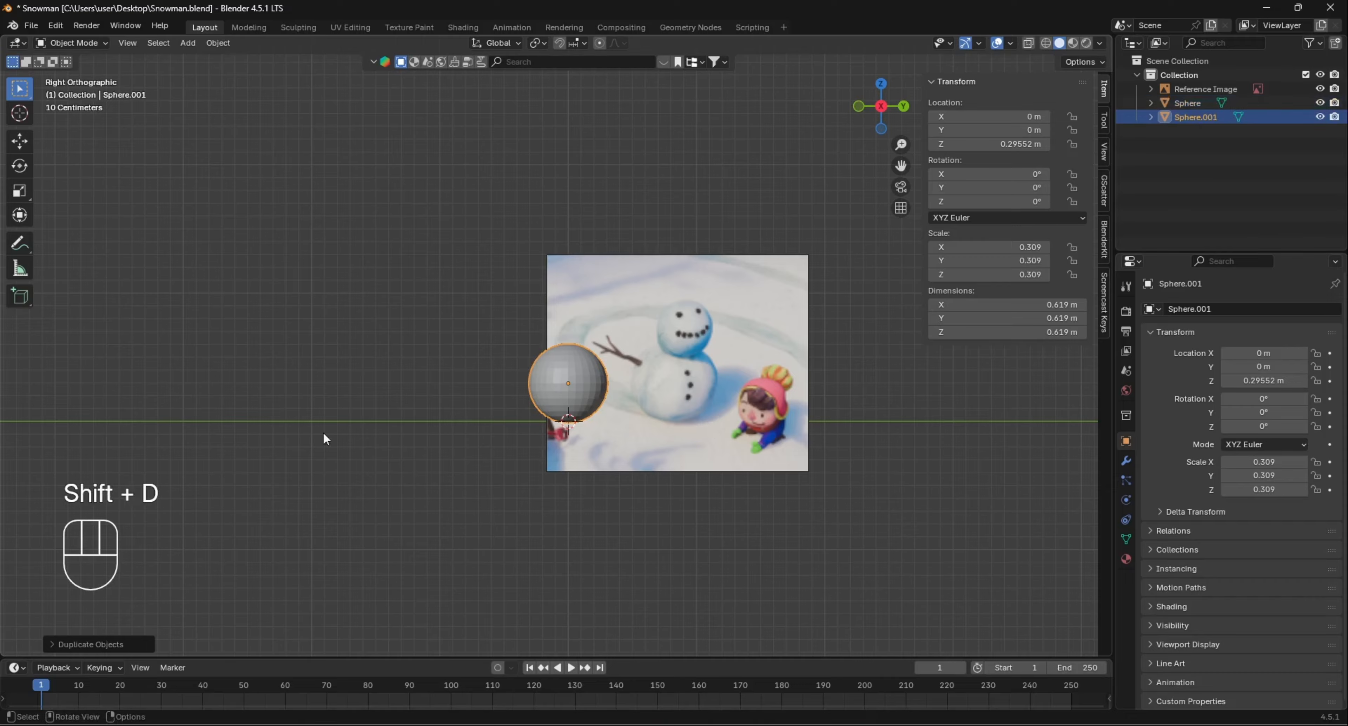
Raise one of the two overlapping spheres along the Z axis to about 0.78 m to form the snowman's head
left_click(554, 382)
key("g")
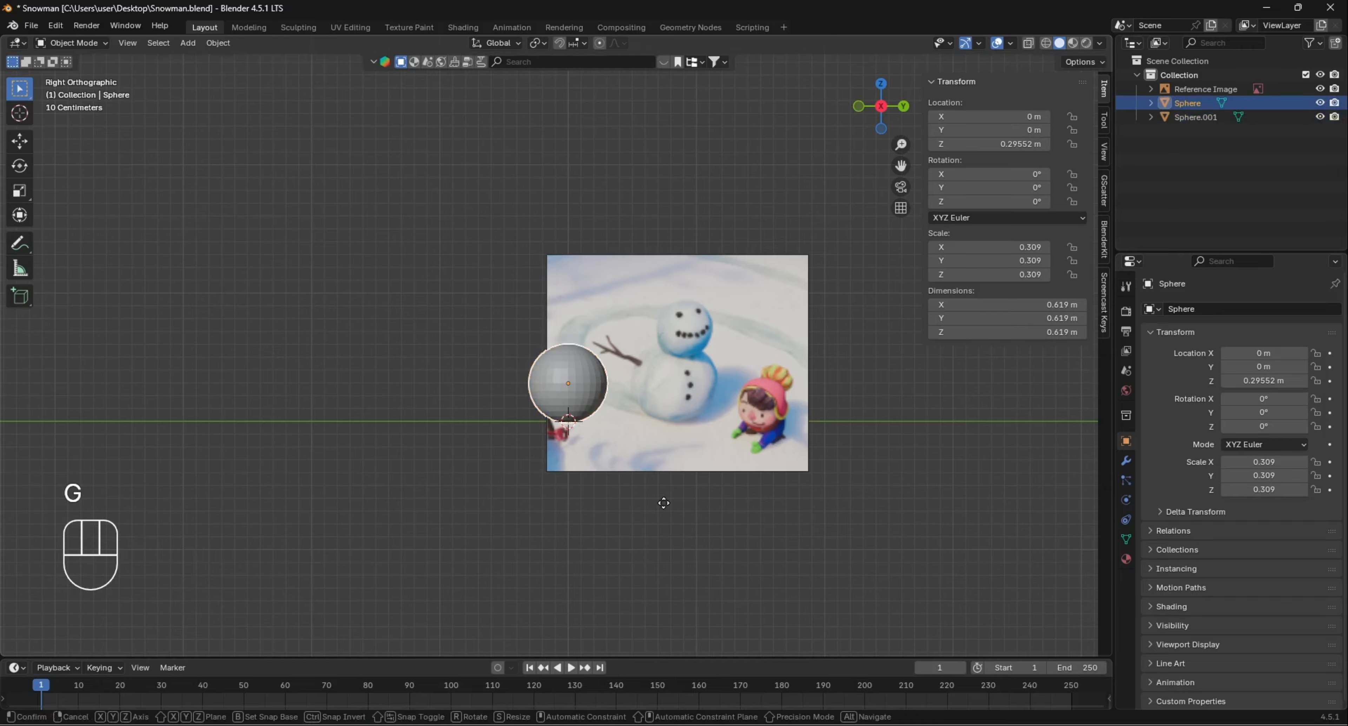
key("z")
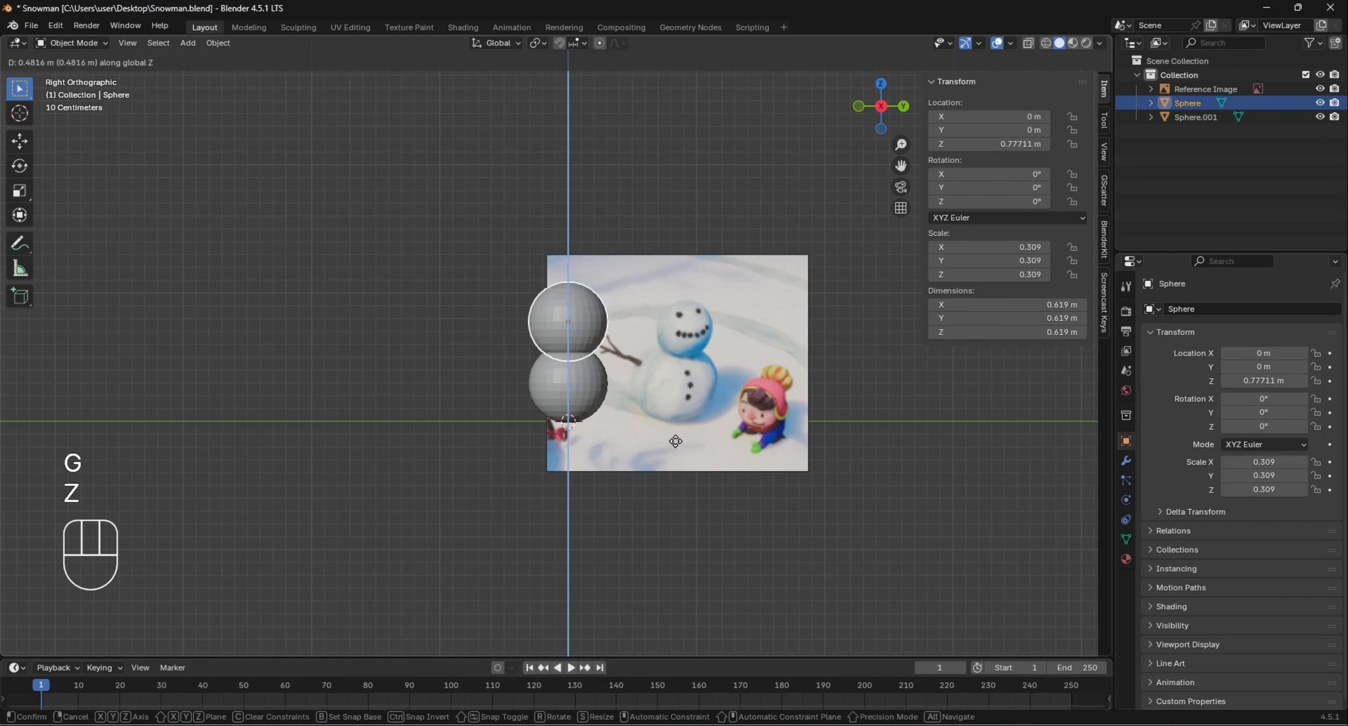
left_click(678, 441)
Scale the head sphere down to about 0.20 to match the head proportions in the reference image
key("s")
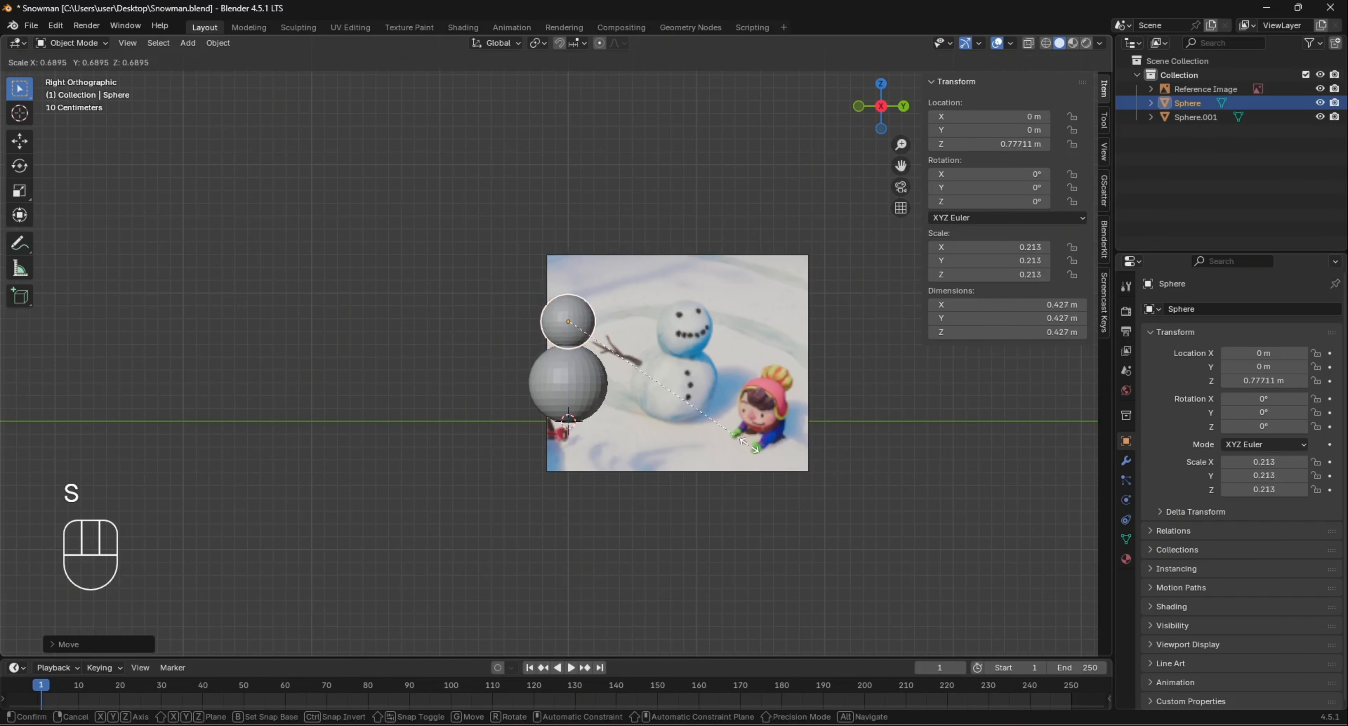
left_click(746, 444)
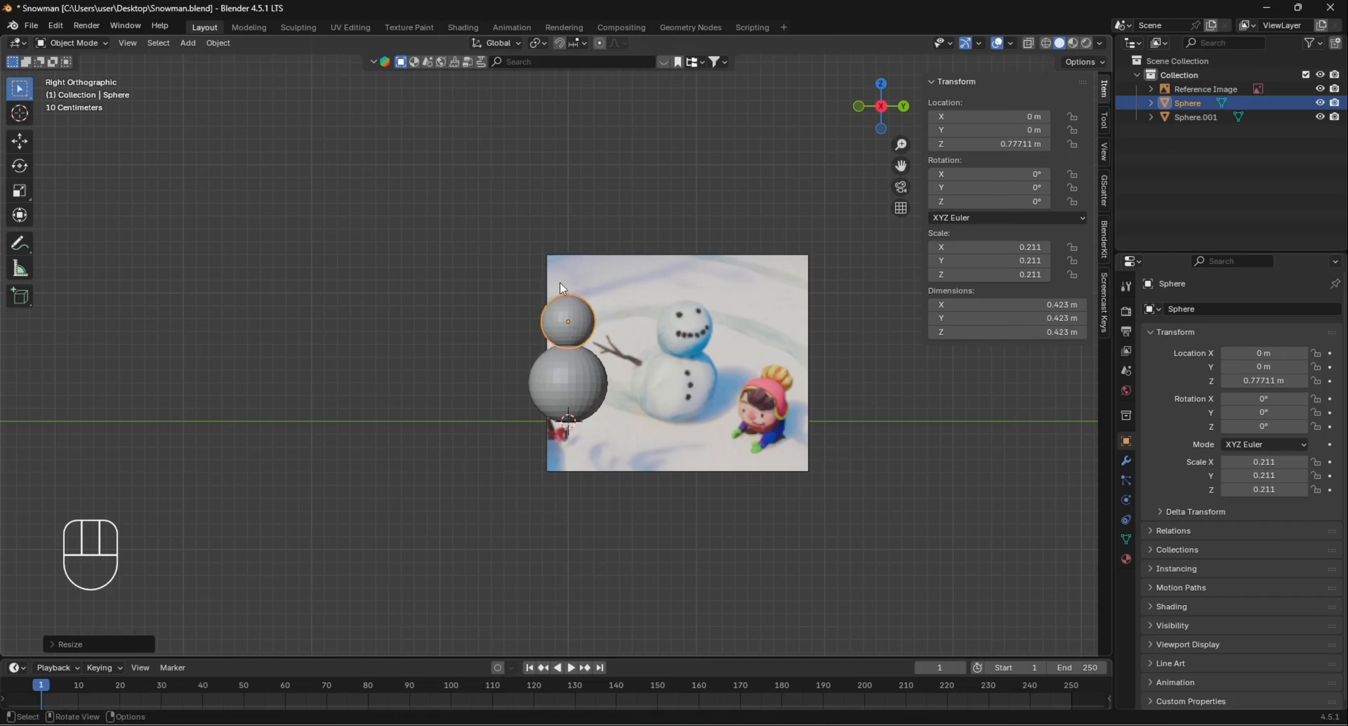
key("s")
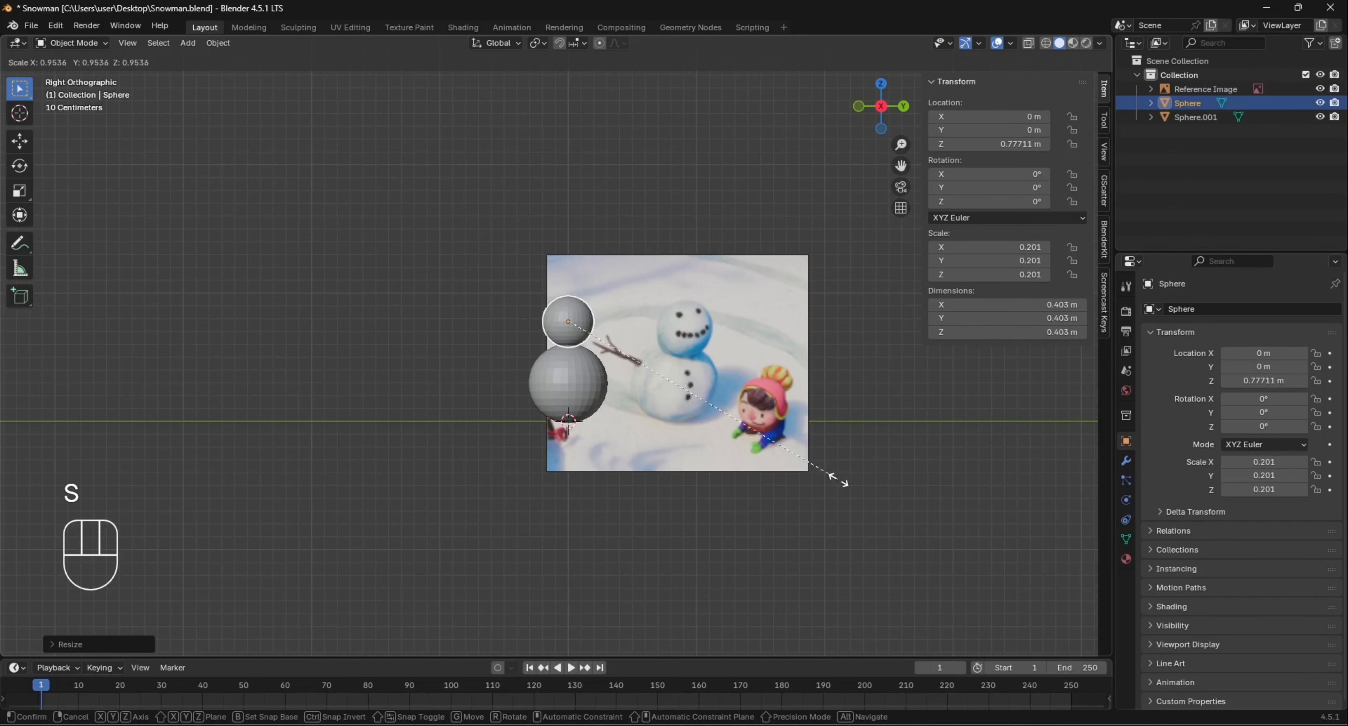
left_click(837, 477)
Lower the head sphere along the Z axis to about 0.73 m so it sinks slightly into the body
key("g")
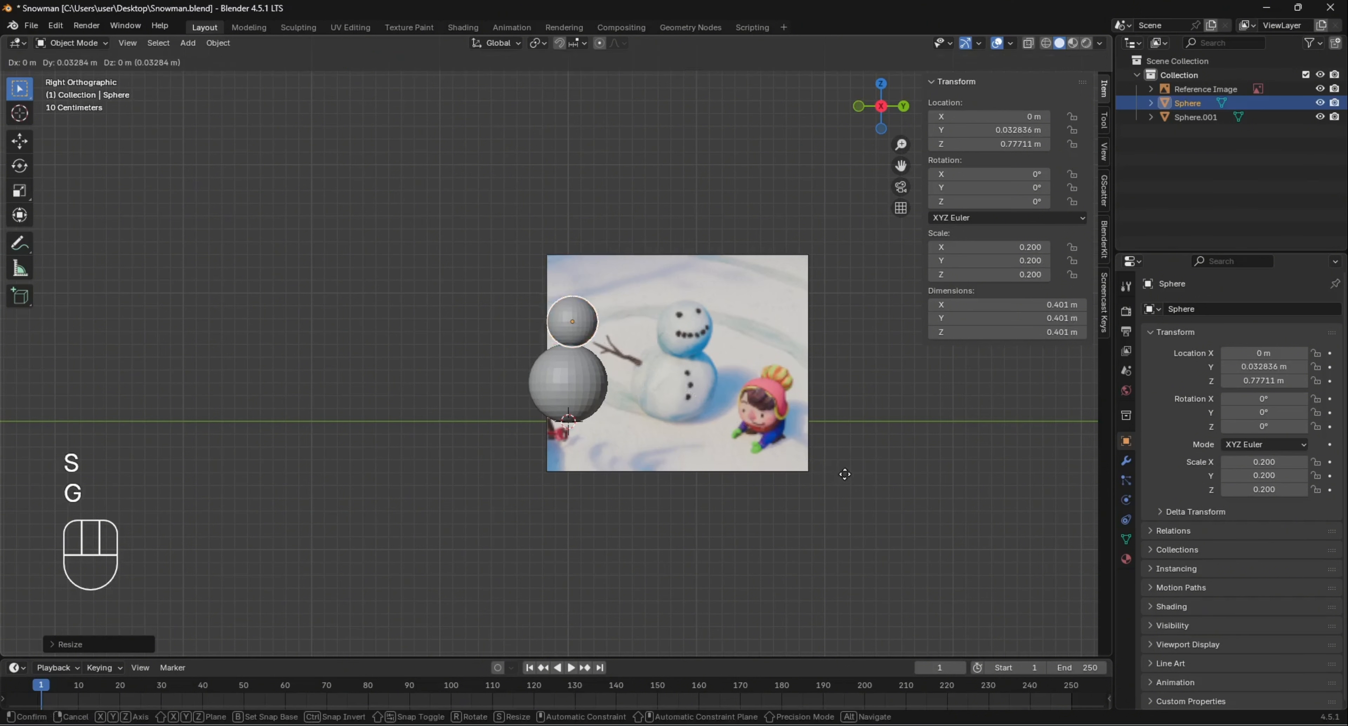
key("z")
left_click(844, 481)
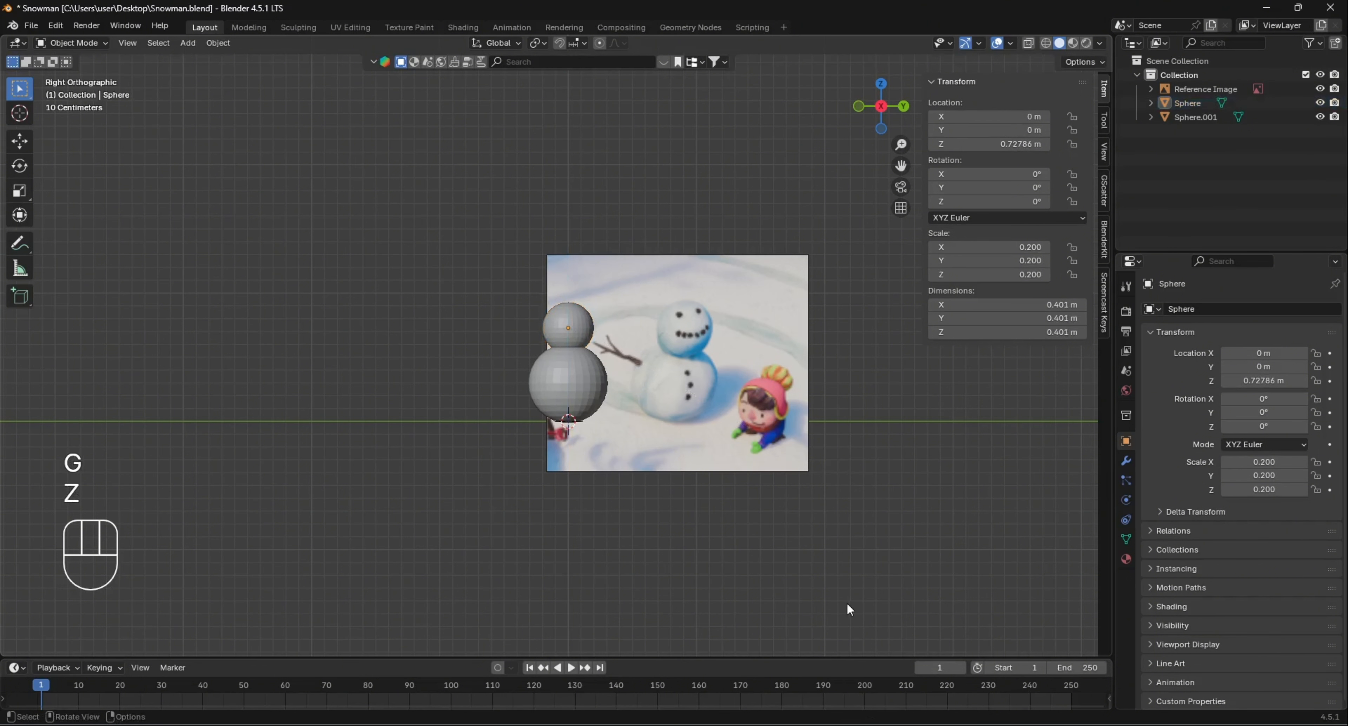
middle_click_drag(458, 319, 474, 357)
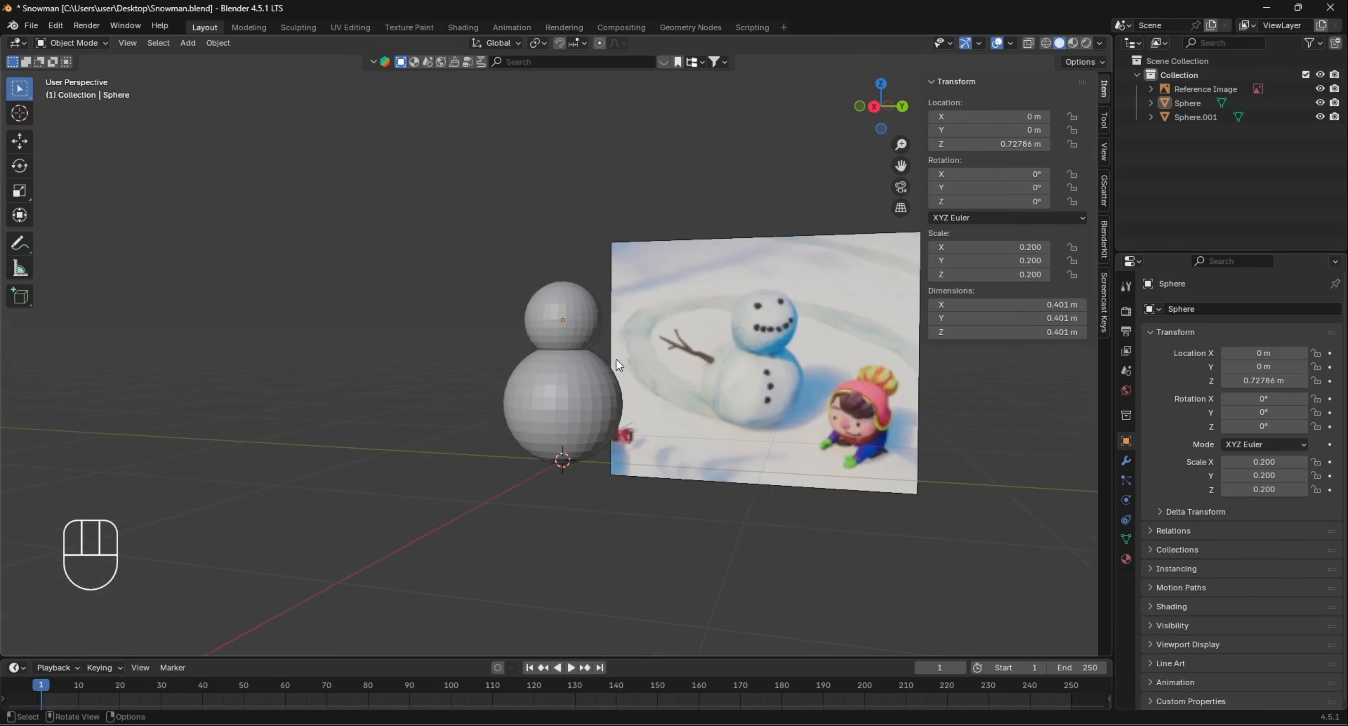
mouse_move(617, 361)
middle_mouse_down()
mouse_move(674, 382)
mouse_move(615, 372)
middle_mouse_up()
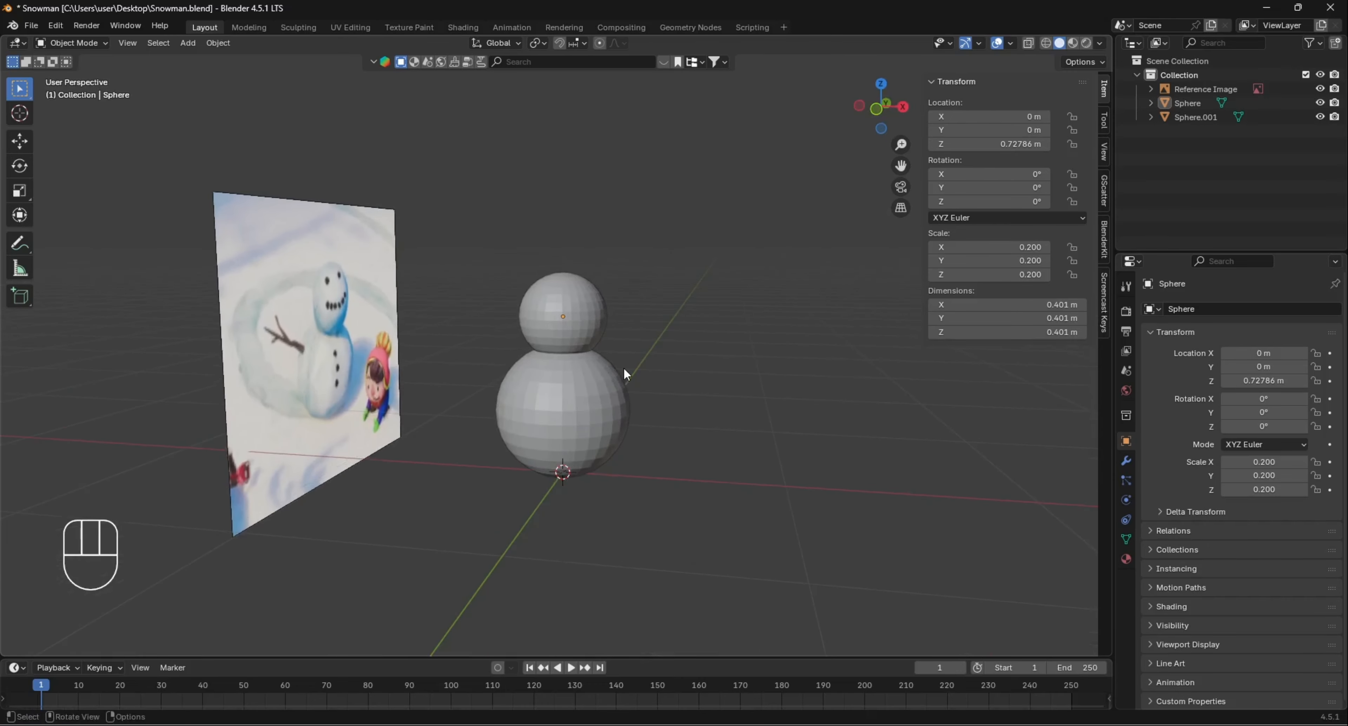
In front view, rotate the head sphere about 12.4° around Y and shift it to about X 0.067 m
key("KP_1")
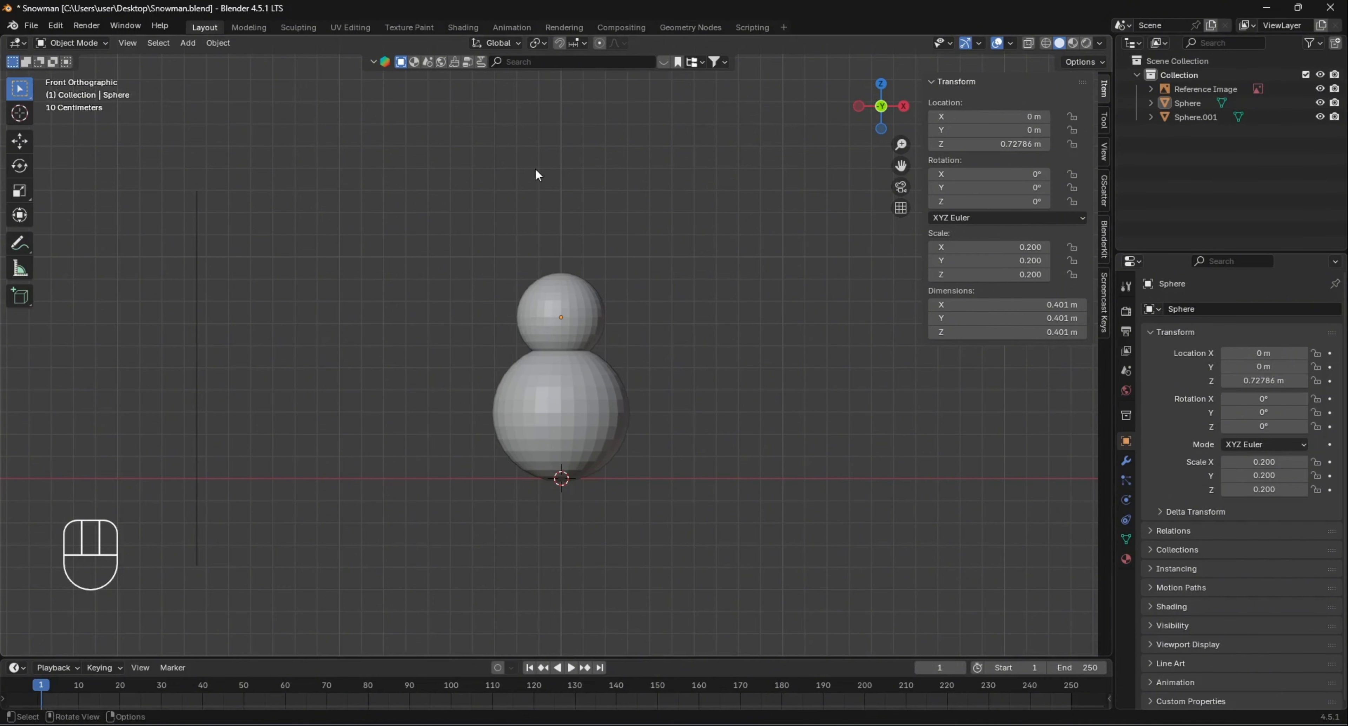
left_click(580, 322)
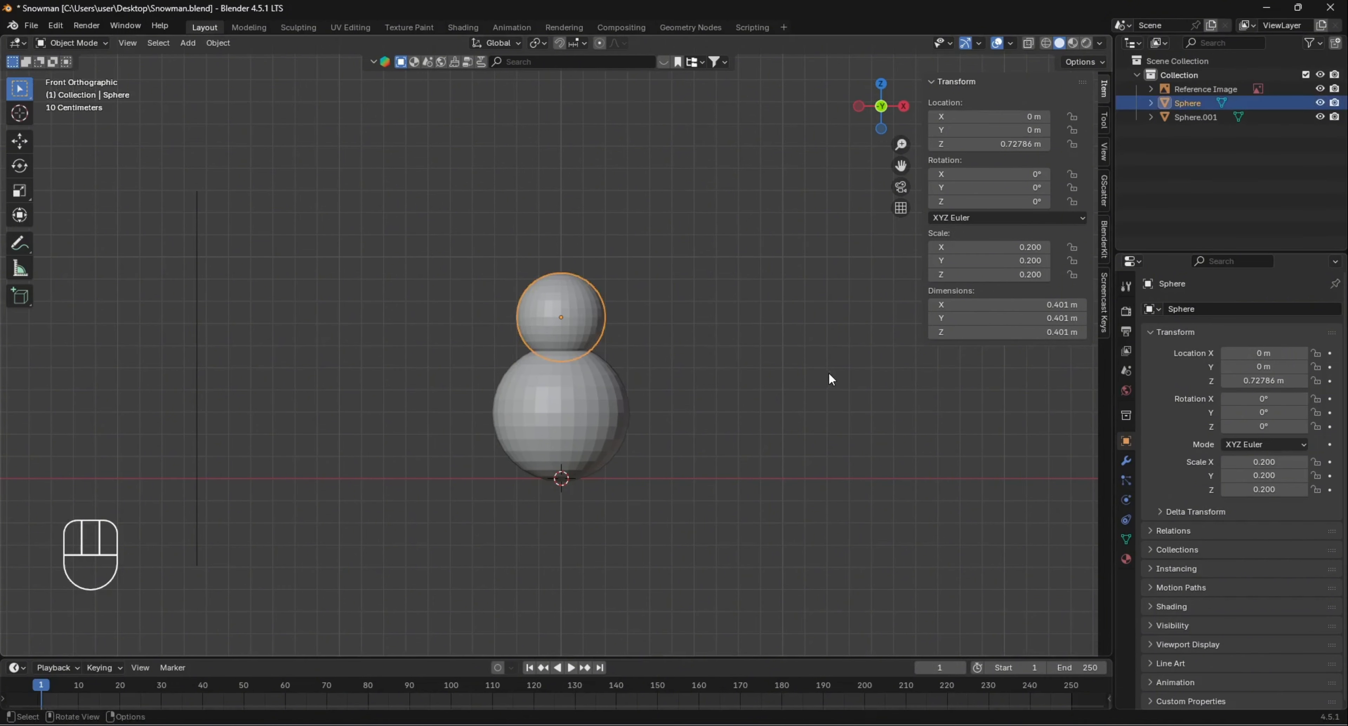
key("r")
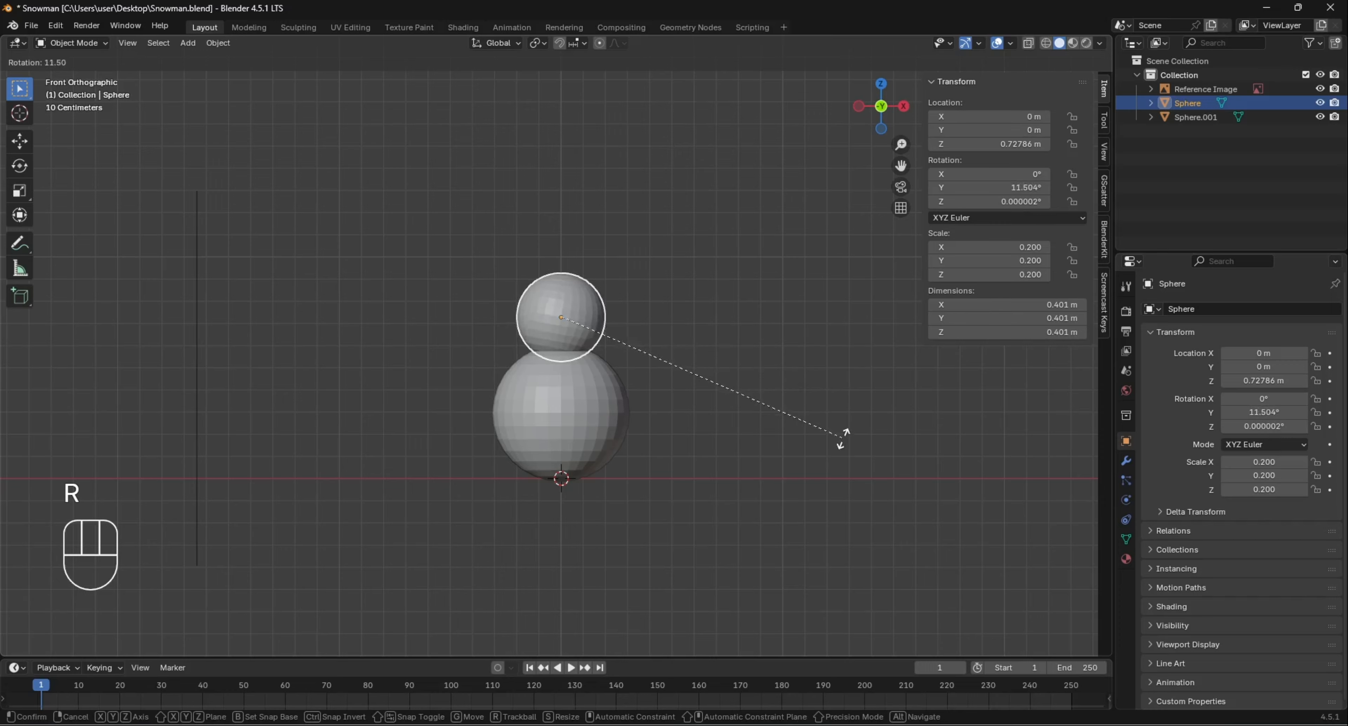
left_click(841, 443)
key("g")
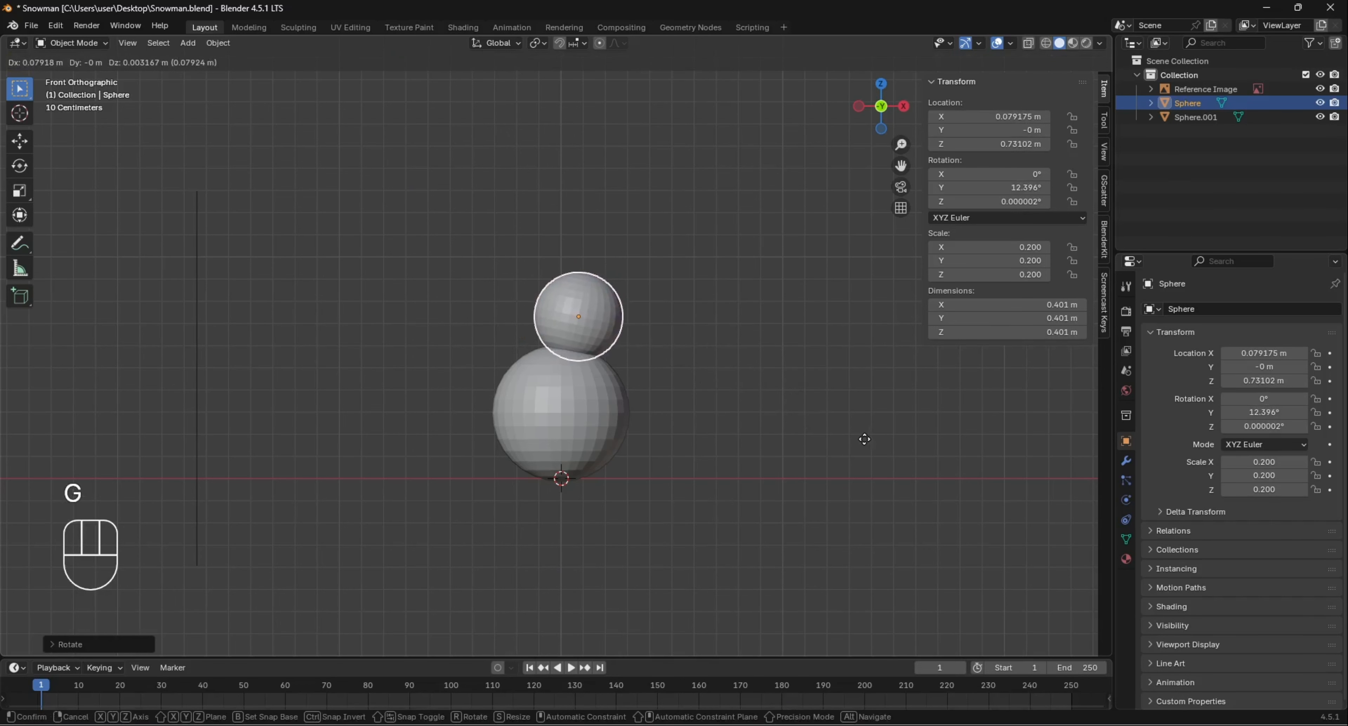
left_click(832, 438)
Tilt the head sphere back the other way in front view, to about -5.6° around Y
middle_click_drag(831, 398, 665, 411)
middle_click_drag(734, 299, 823, 338)
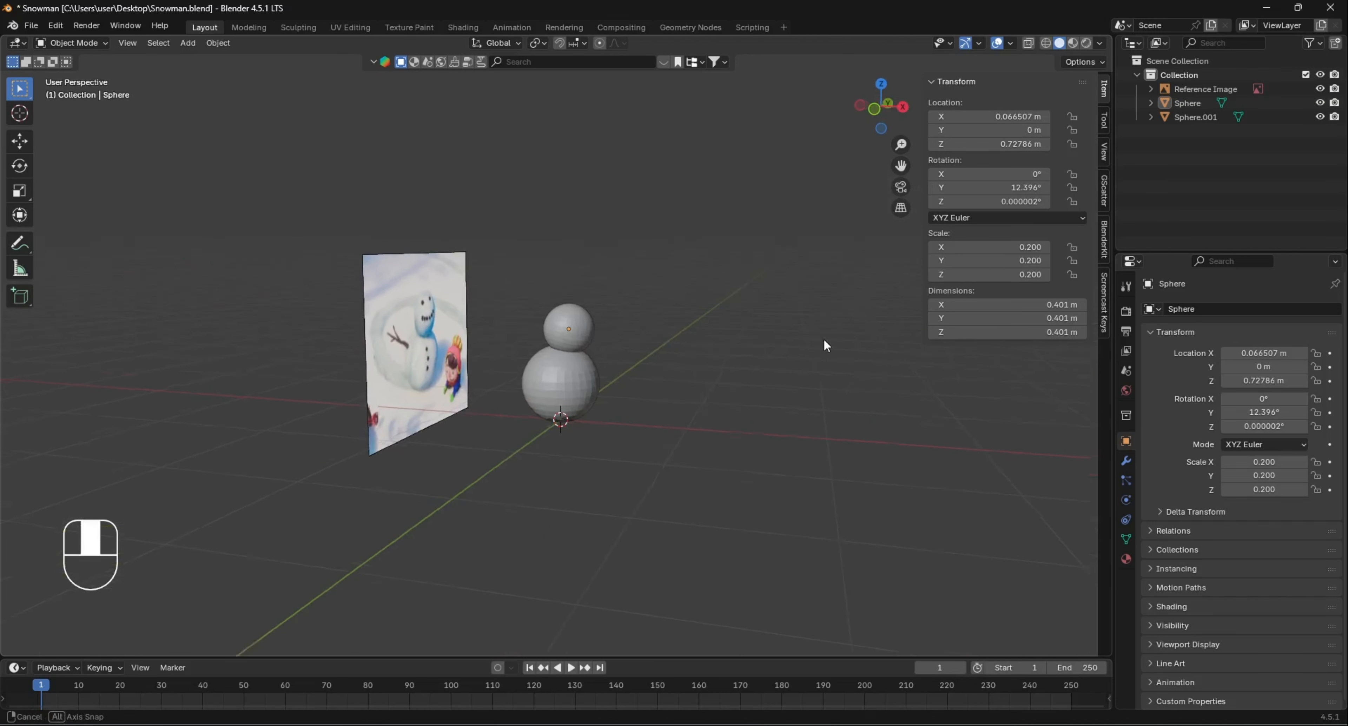
left_click(584, 339)
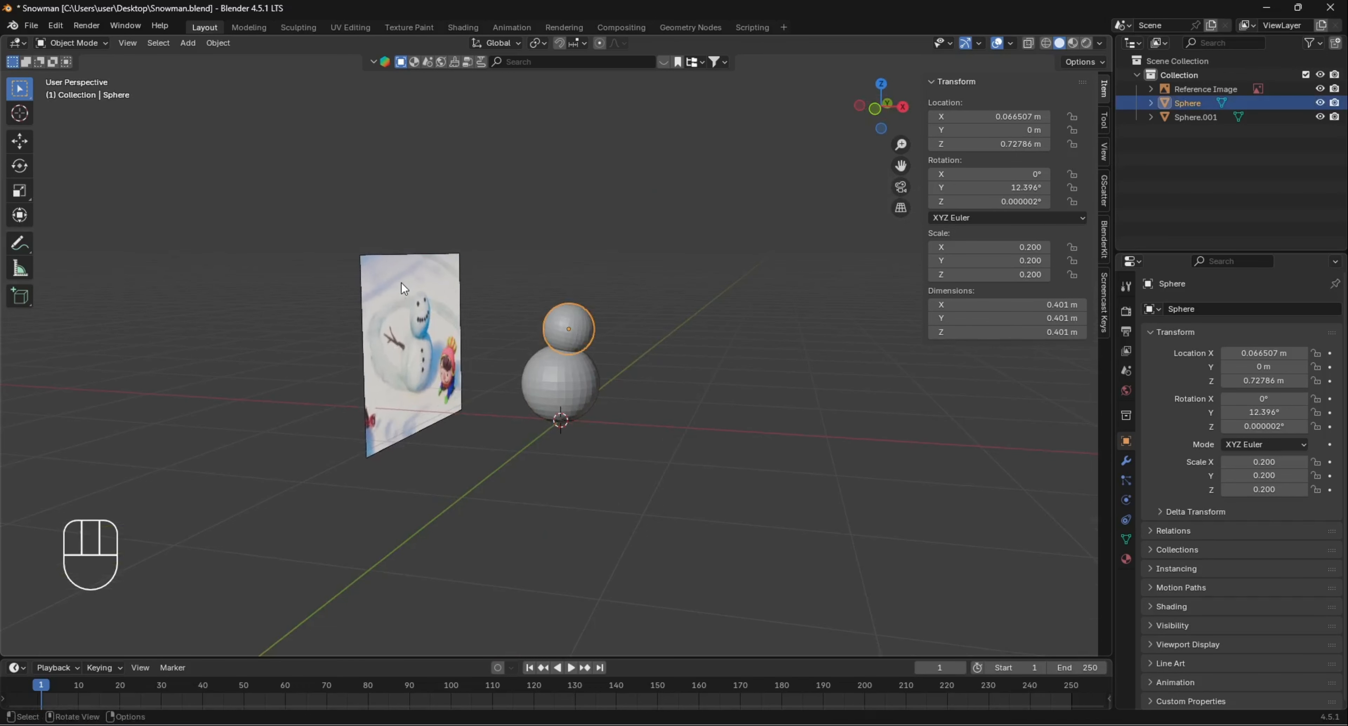
middle_click_drag(737, 277, 779, 290)
key("KP_1")
scroll(642, 308, "up", 6)
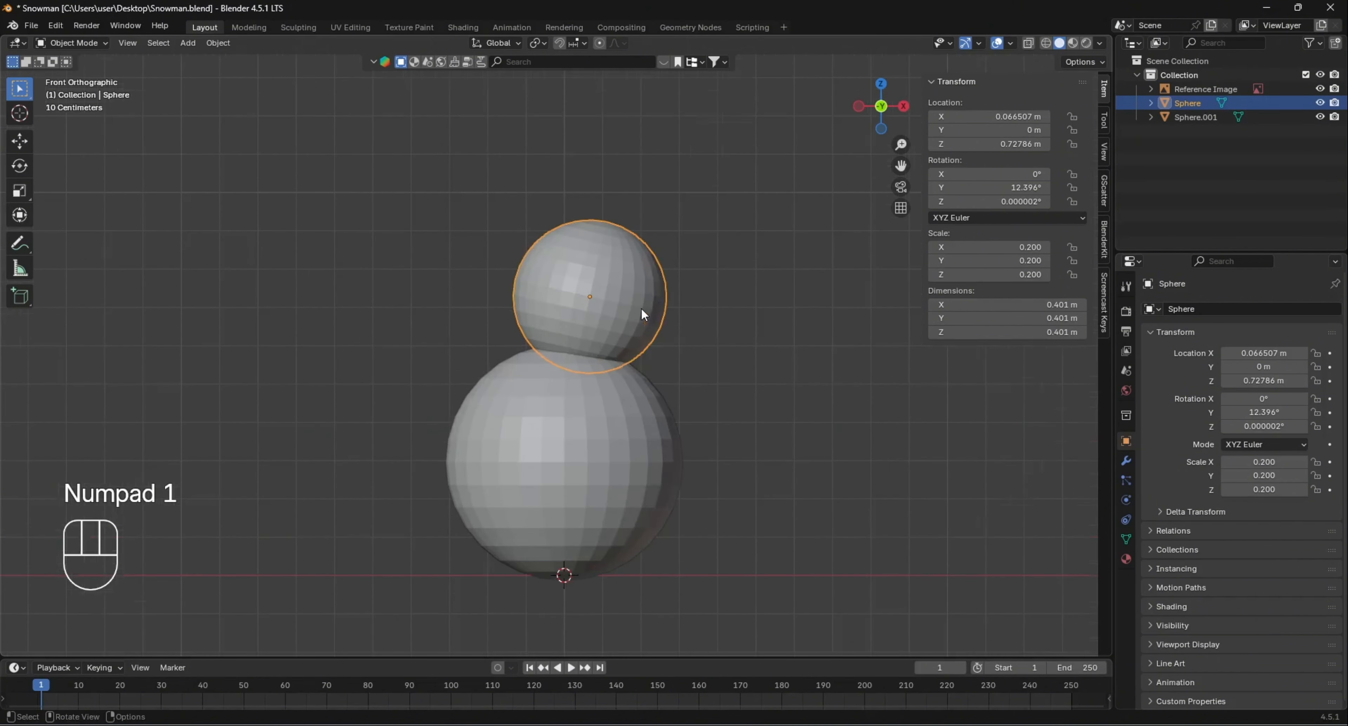
key("r")
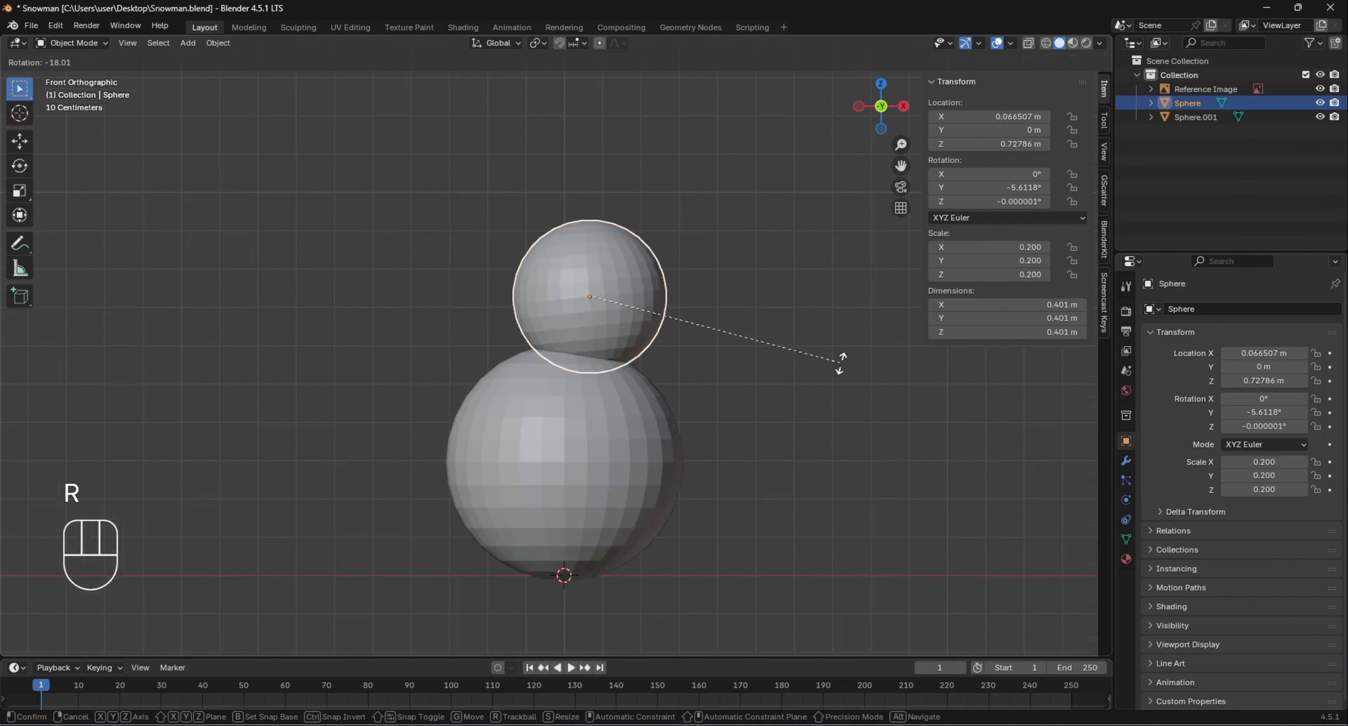
left_click(841, 366)
left_click(847, 455)
Move the head sphere back toward the body's centre in front view, to about X 0.045 m
middle_click_drag(674, 256, 564, 316)
left_click(565, 316)
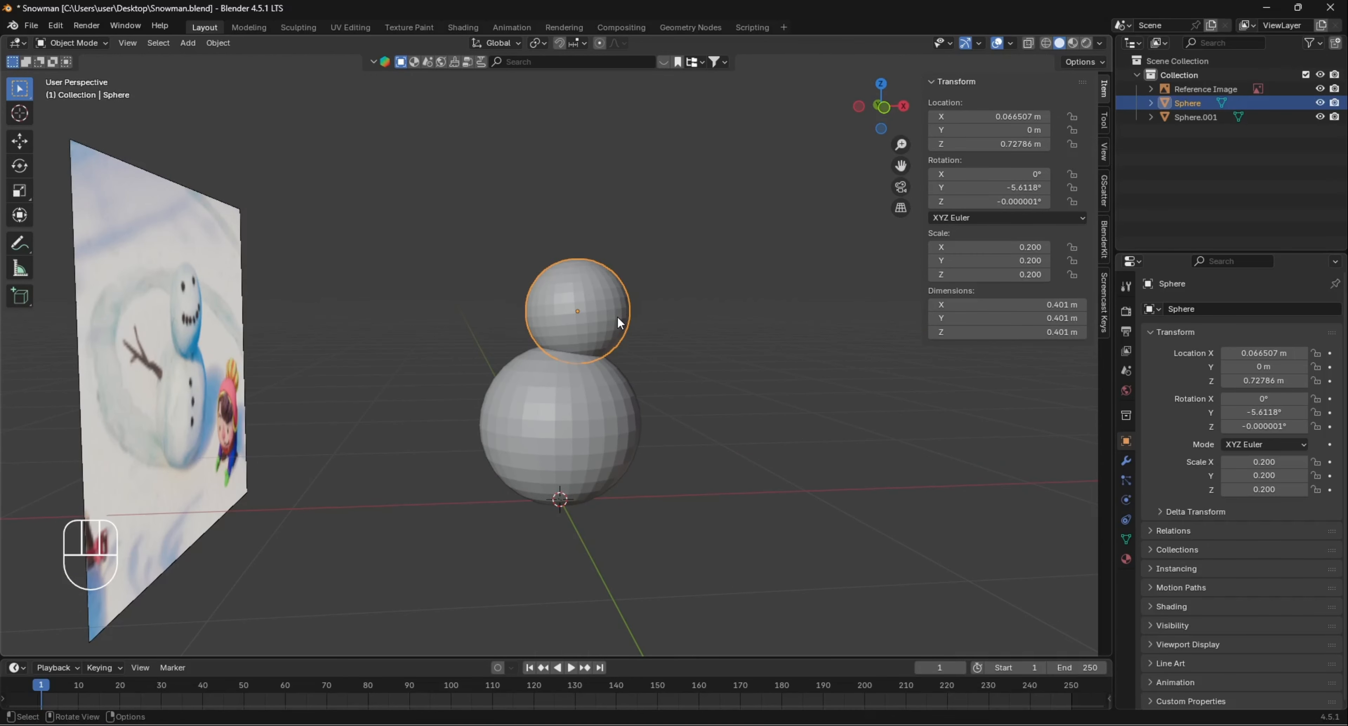
key("KP_1")
key("g")
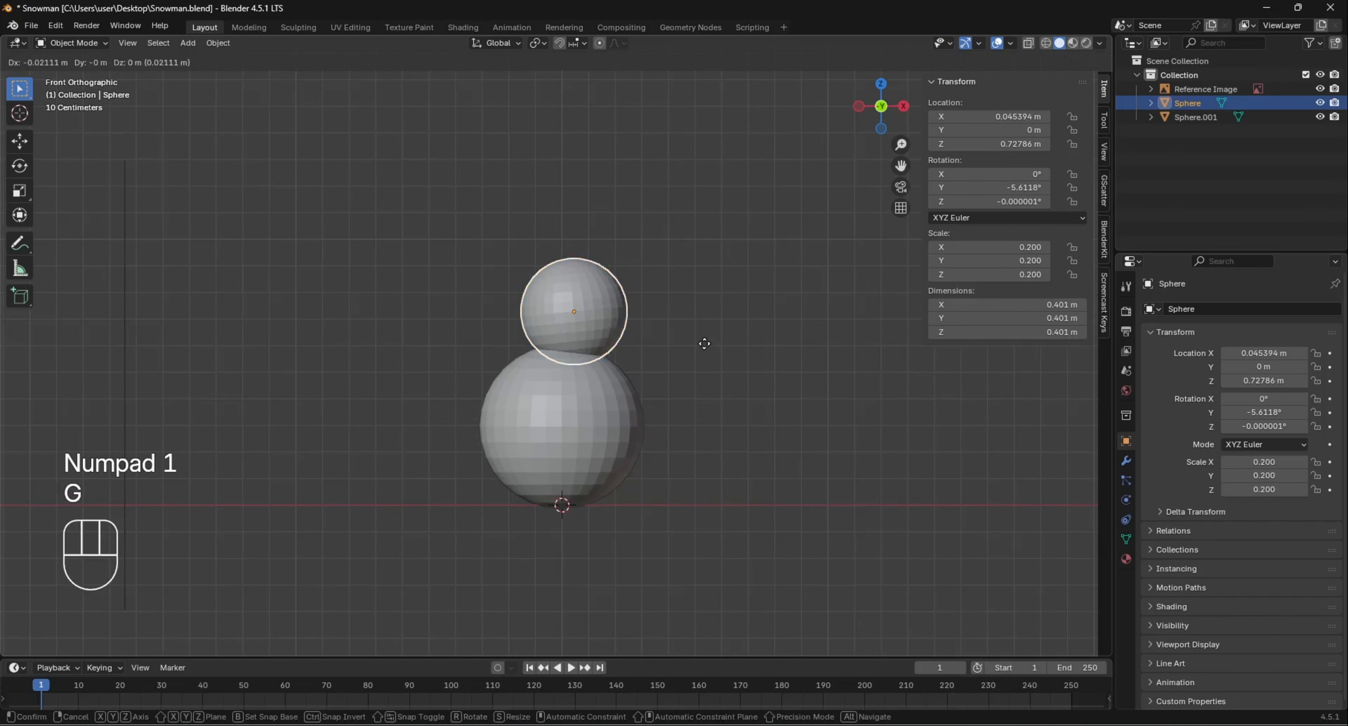
left_click(699, 340)
left_click(731, 397)
Apply Shade Smooth to the head sphere and Shade Auto Smooth to the body sphere
middle_click_drag(731, 397, 590, 385)
right_click(591, 386)
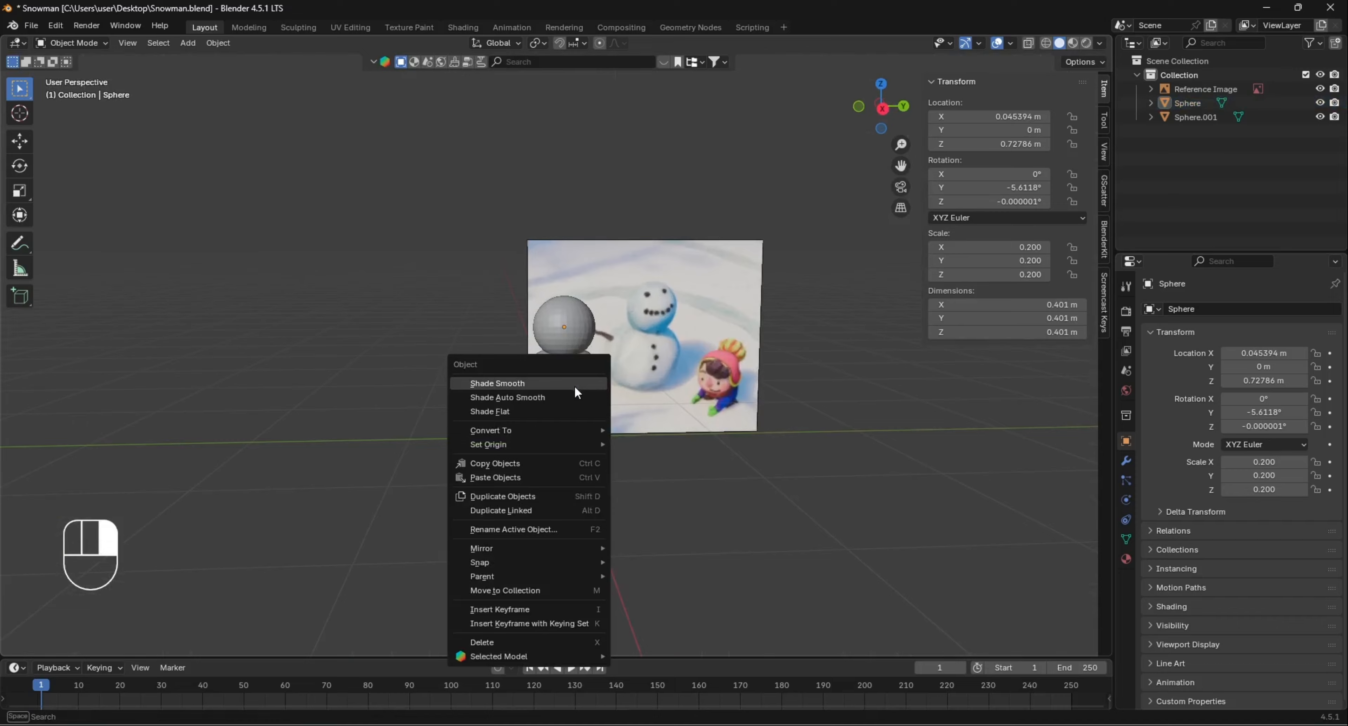
left_click(576, 330)
right_click(588, 318)
left_click(589, 316)
left_click(590, 371)
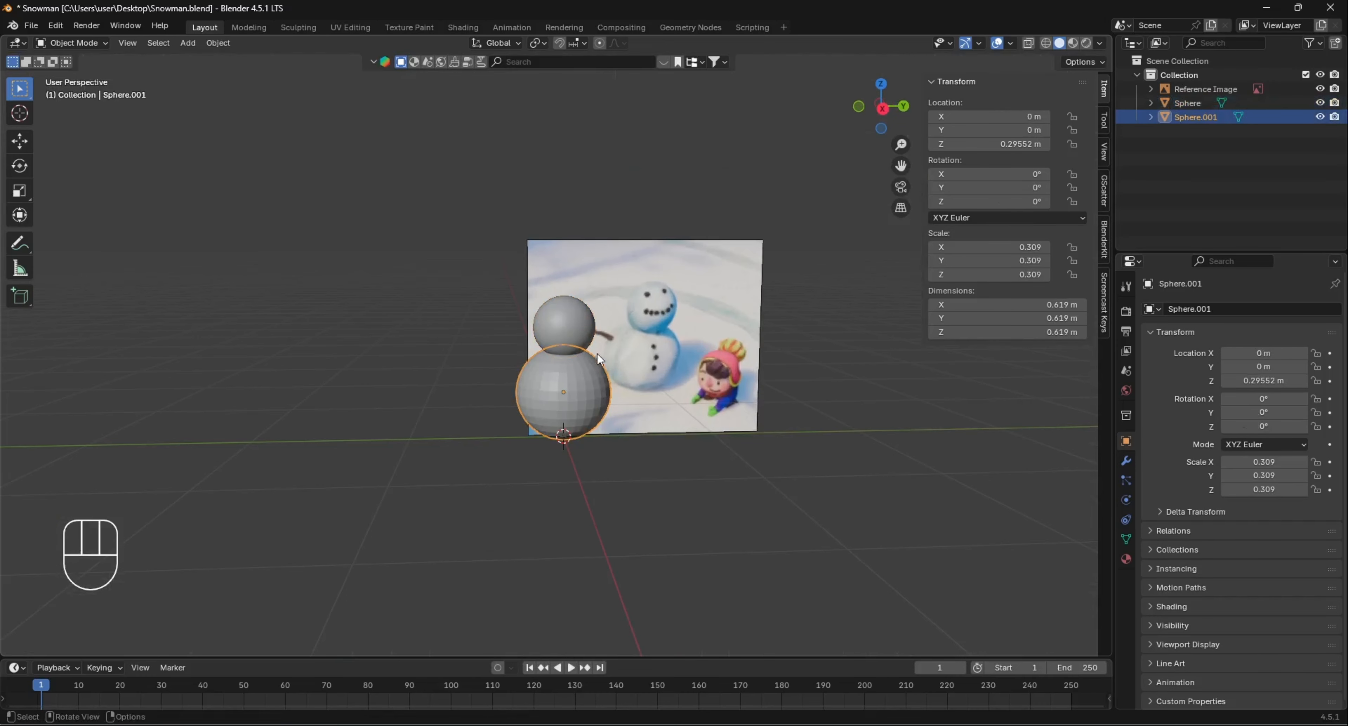
right_click(598, 347)
left_click(595, 363)
left_click(695, 487)
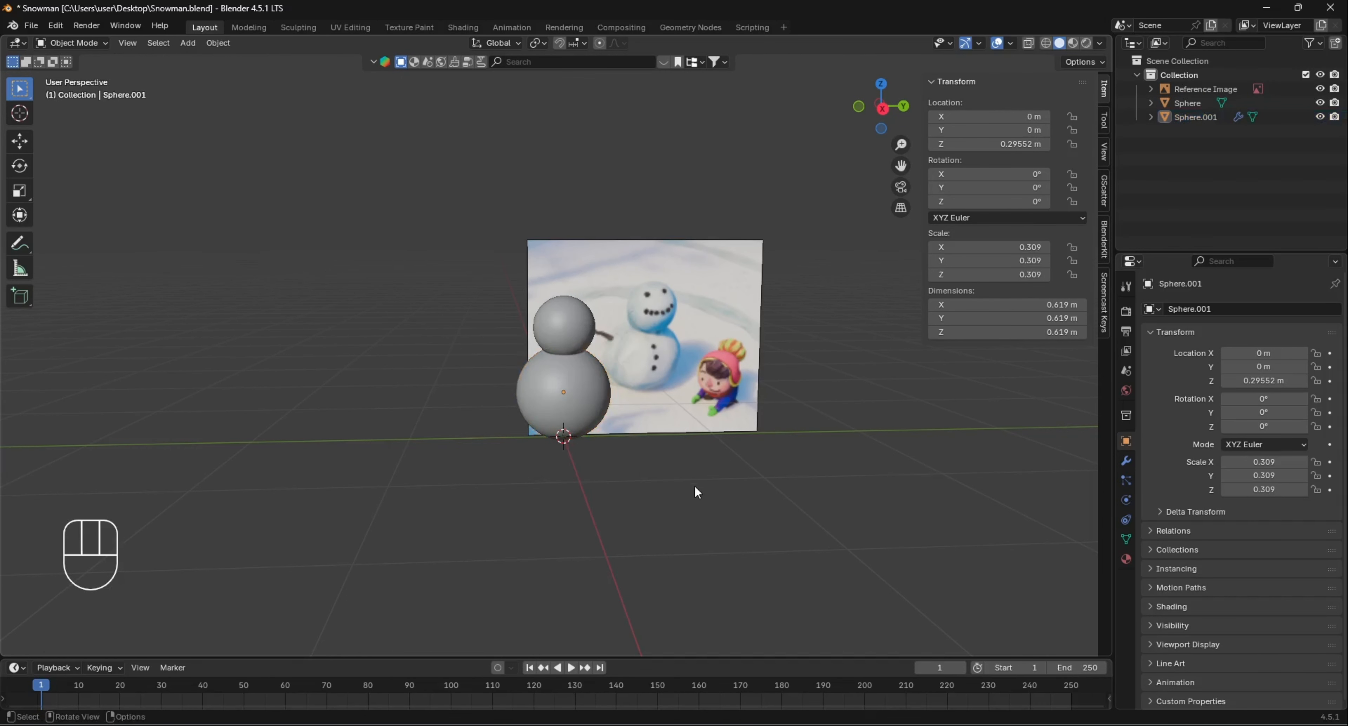
In top view, place the 3D cursor on the ground beside the snowman, at about Y 1.09 m
scroll(697, 458, "up", 1)
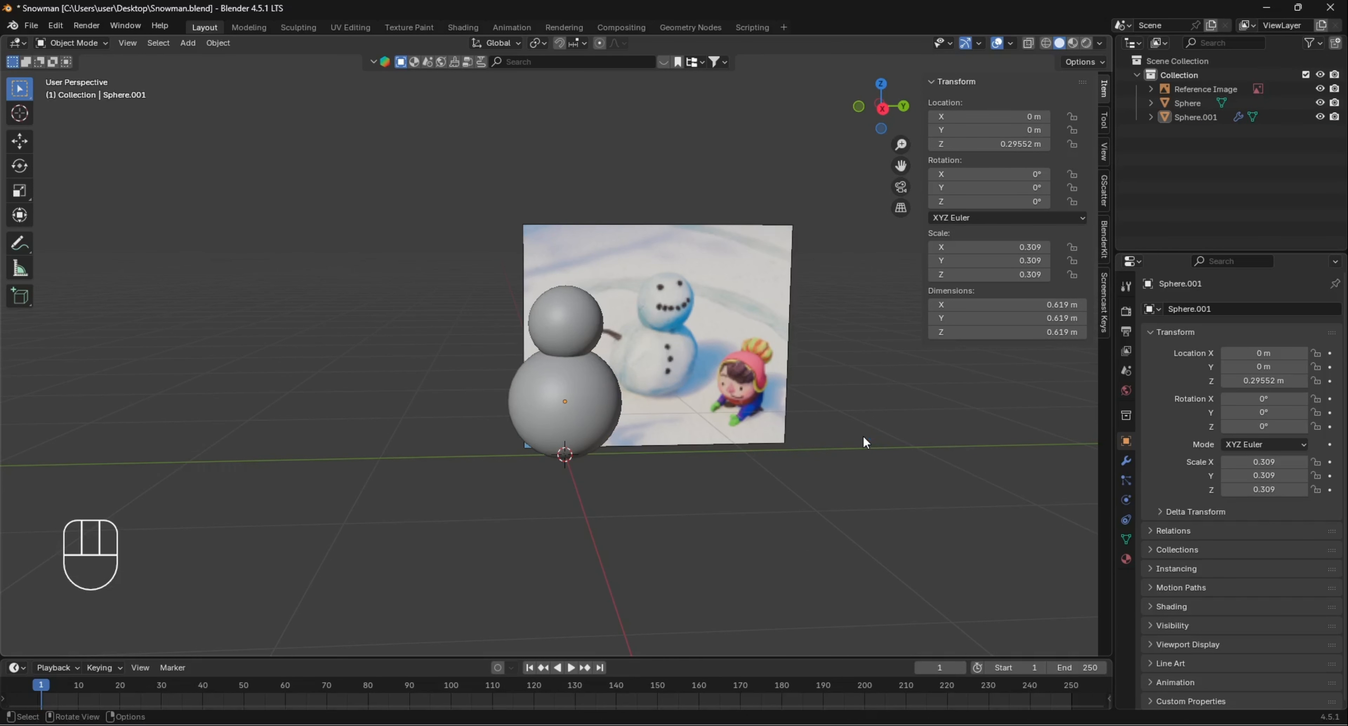
middle_click_drag(800, 456, 714, 517, "shift")
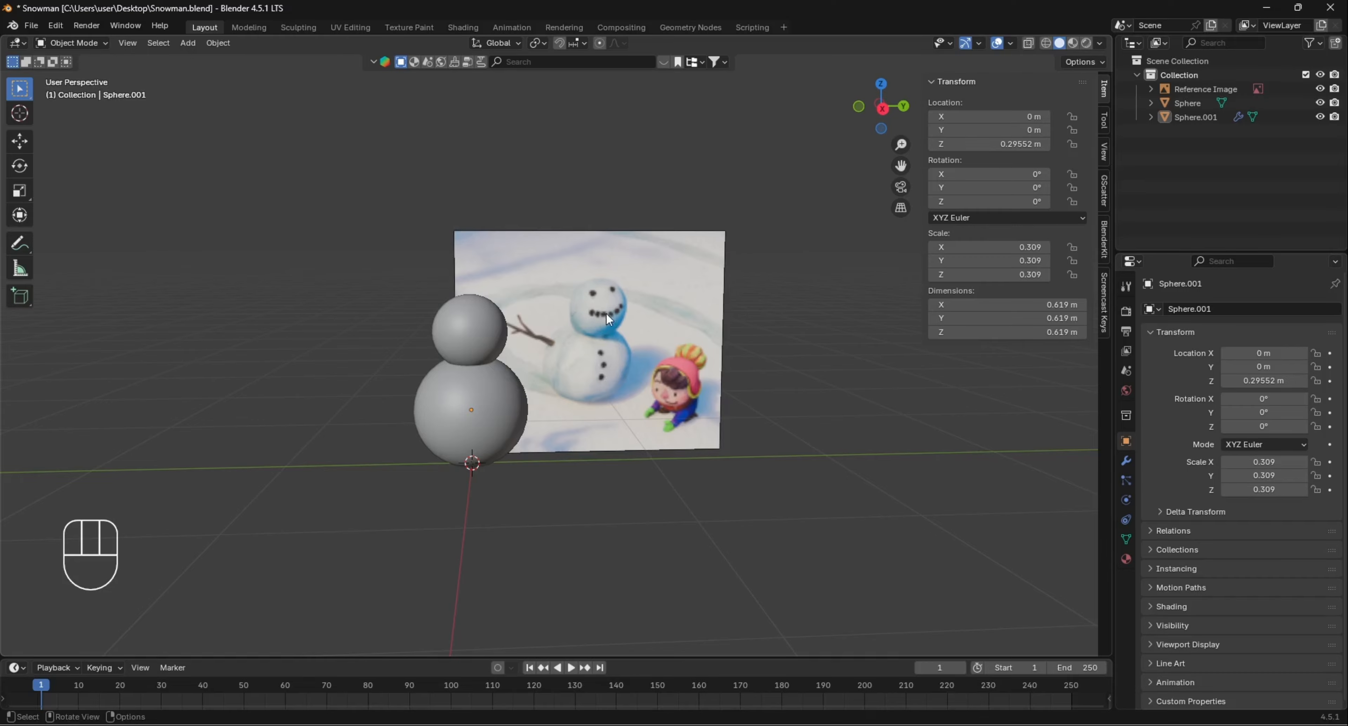
middle_click_drag(667, 422, 662, 459)
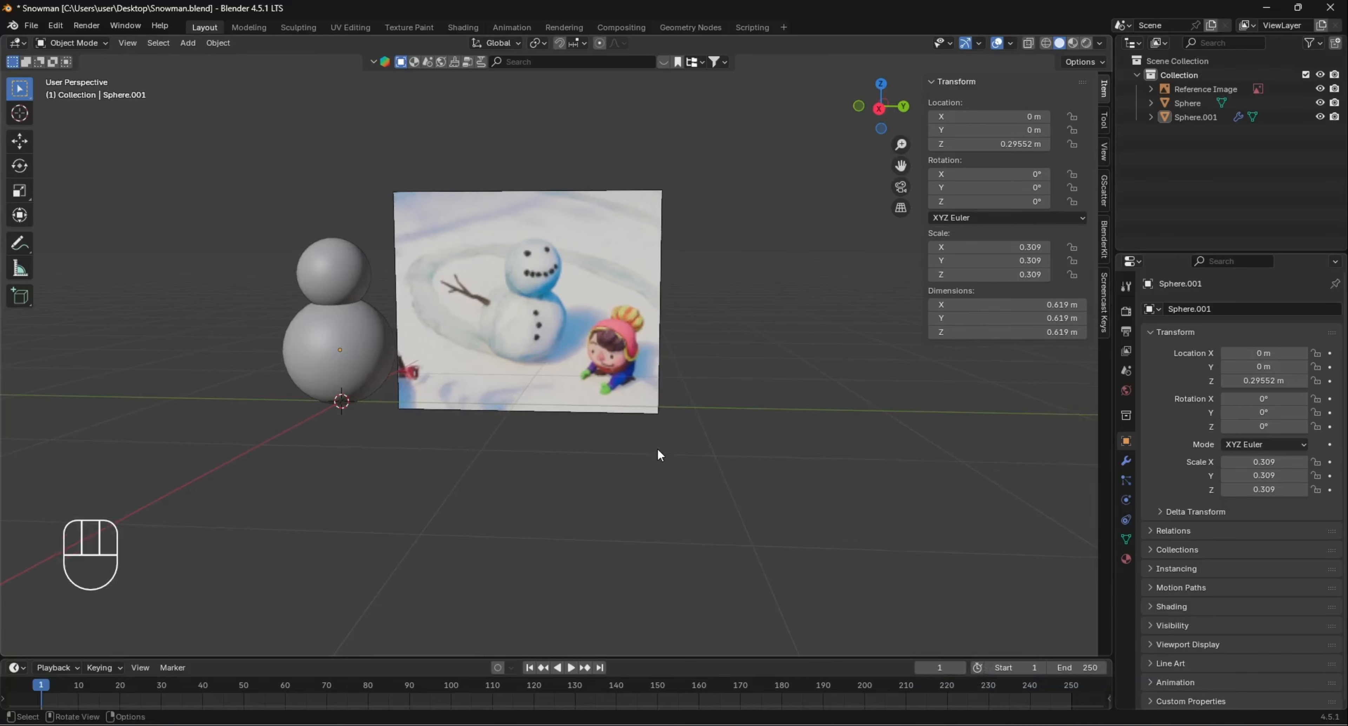
middle_click_drag(656, 451, 605, 439)
key("KP_7")
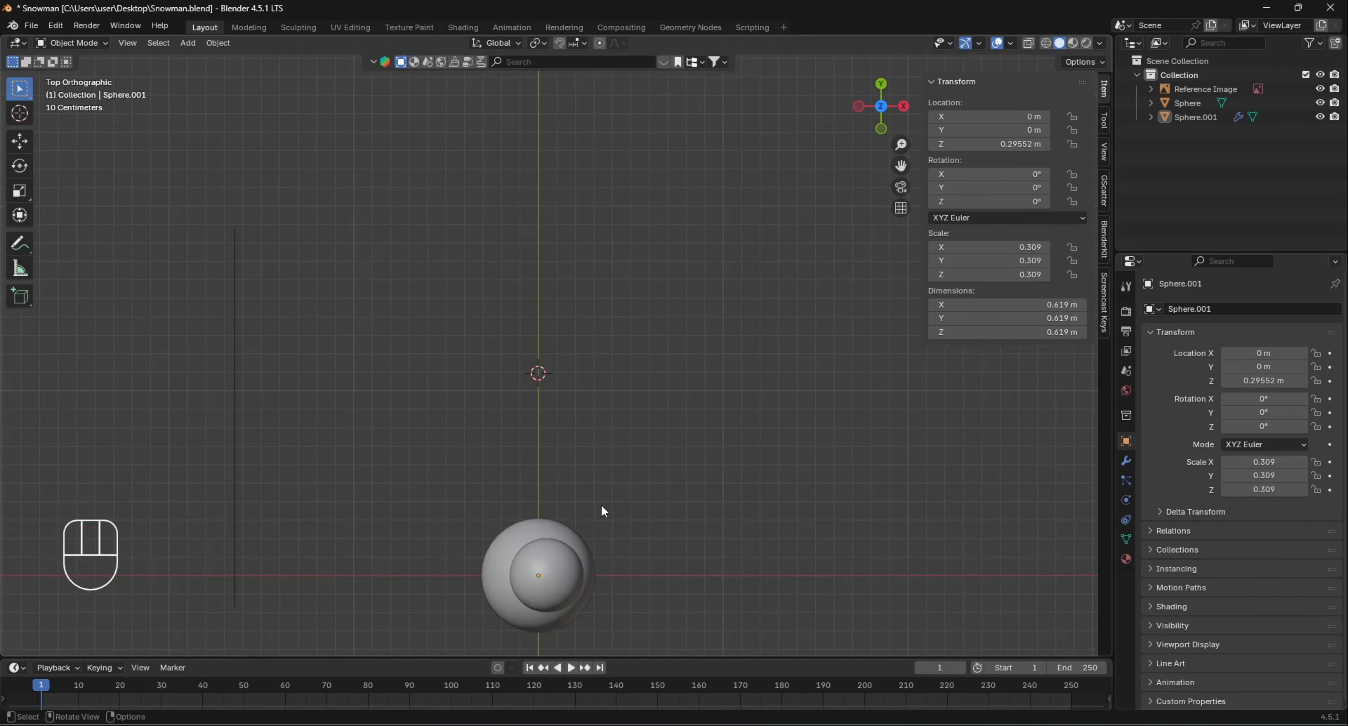
key("KP_1")
middle_click_drag(591, 501, 532, 479)
Add a mesh circle at the 3D cursor and scale it down to about 0.146
key("shift+a")
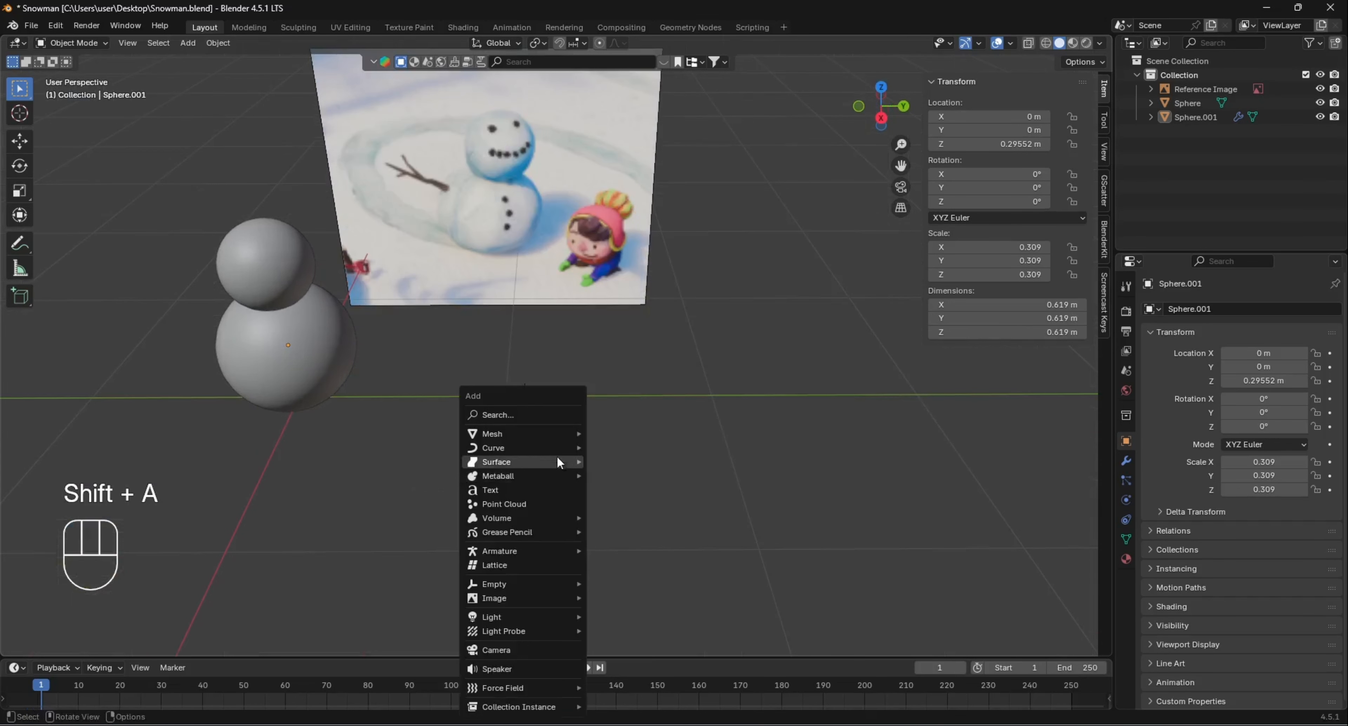
mouse_move(550, 442)
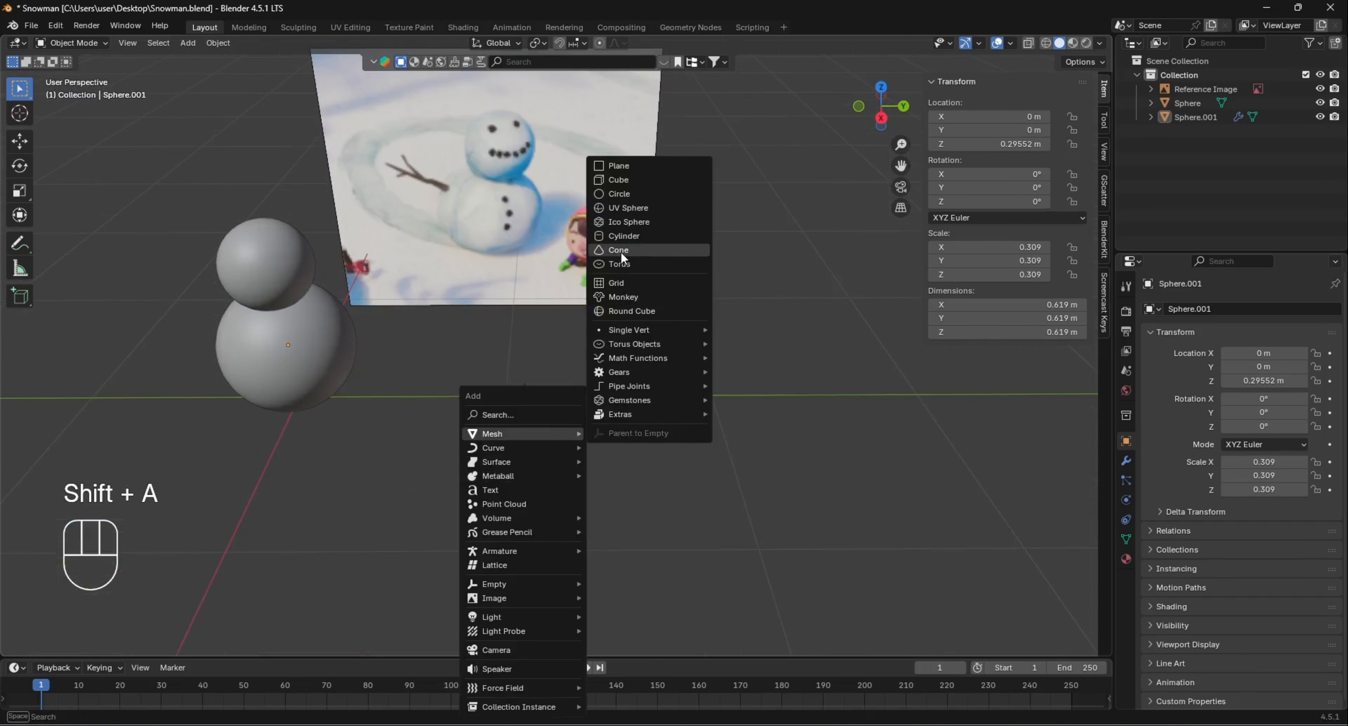
left_click(619, 199)
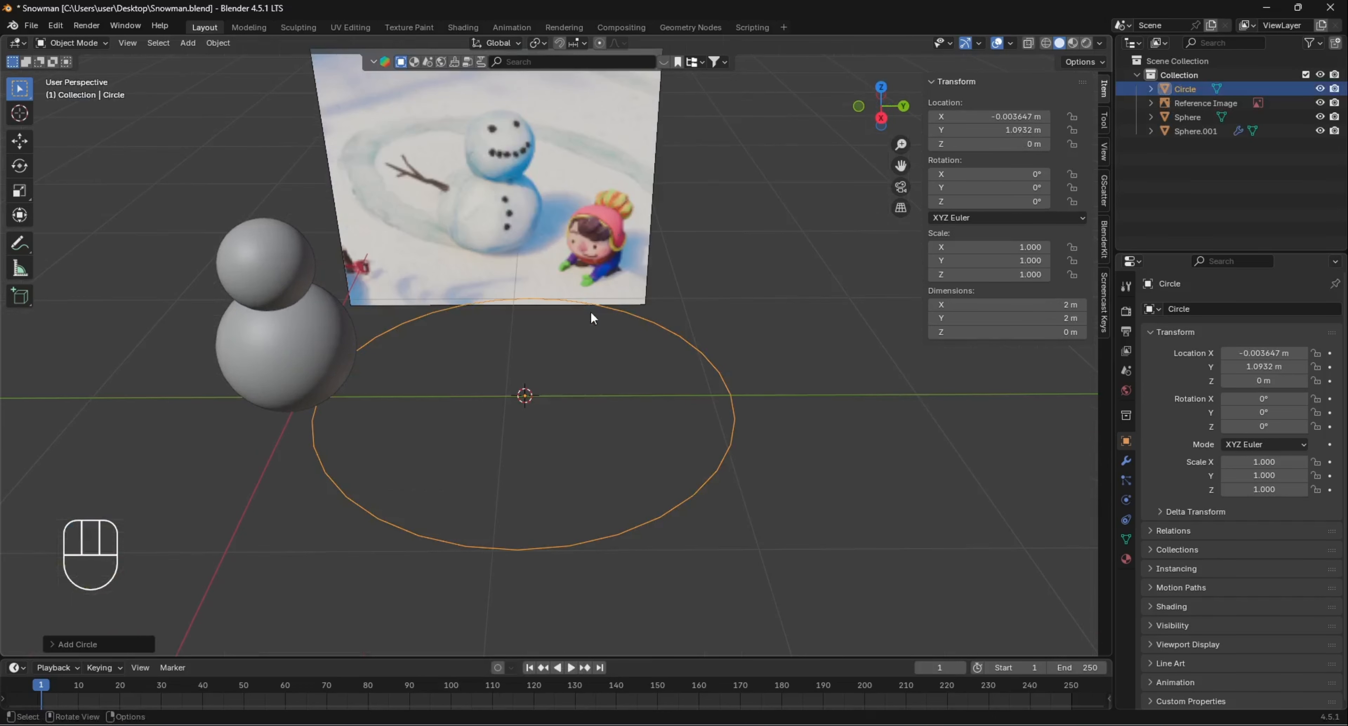
key("s")
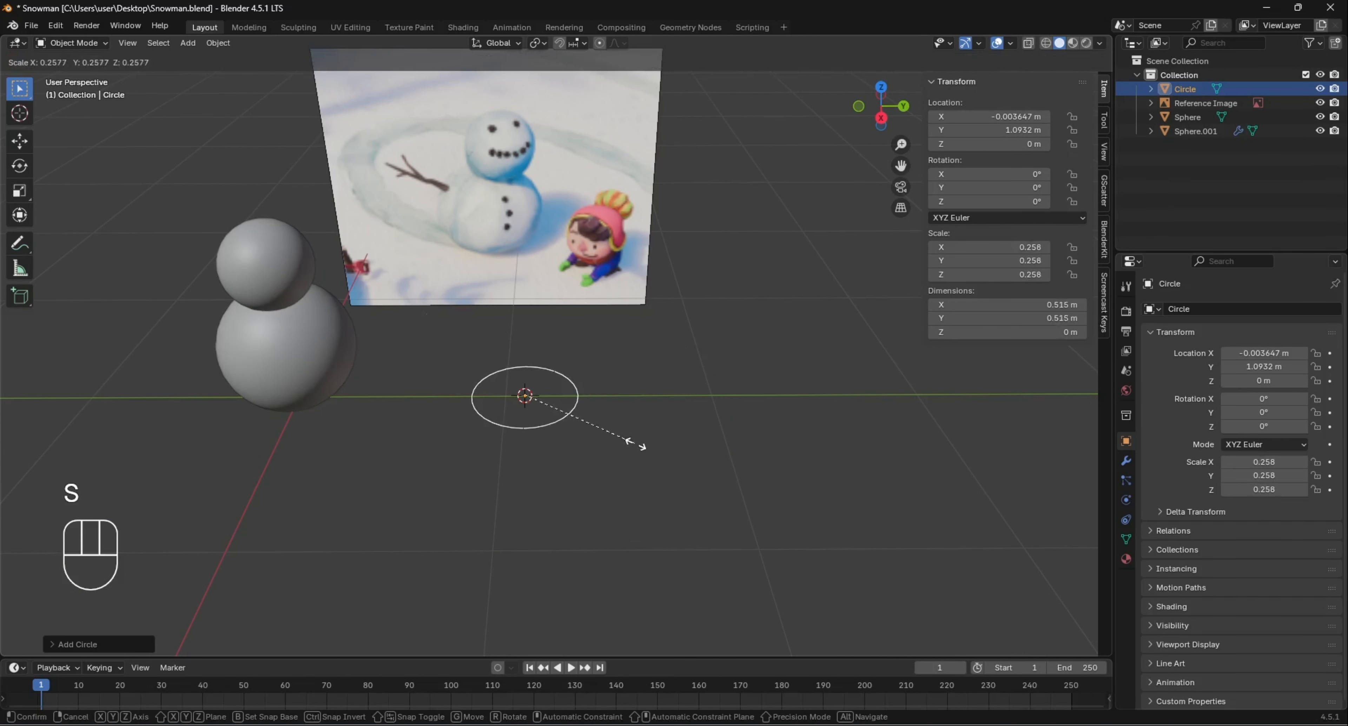
left_click(590, 417)
In right view, move the whole circle along the Y axis to about 2.35 m, clear of the reference image
middle_click_drag(587, 460, 558, 396)
key("Tab")
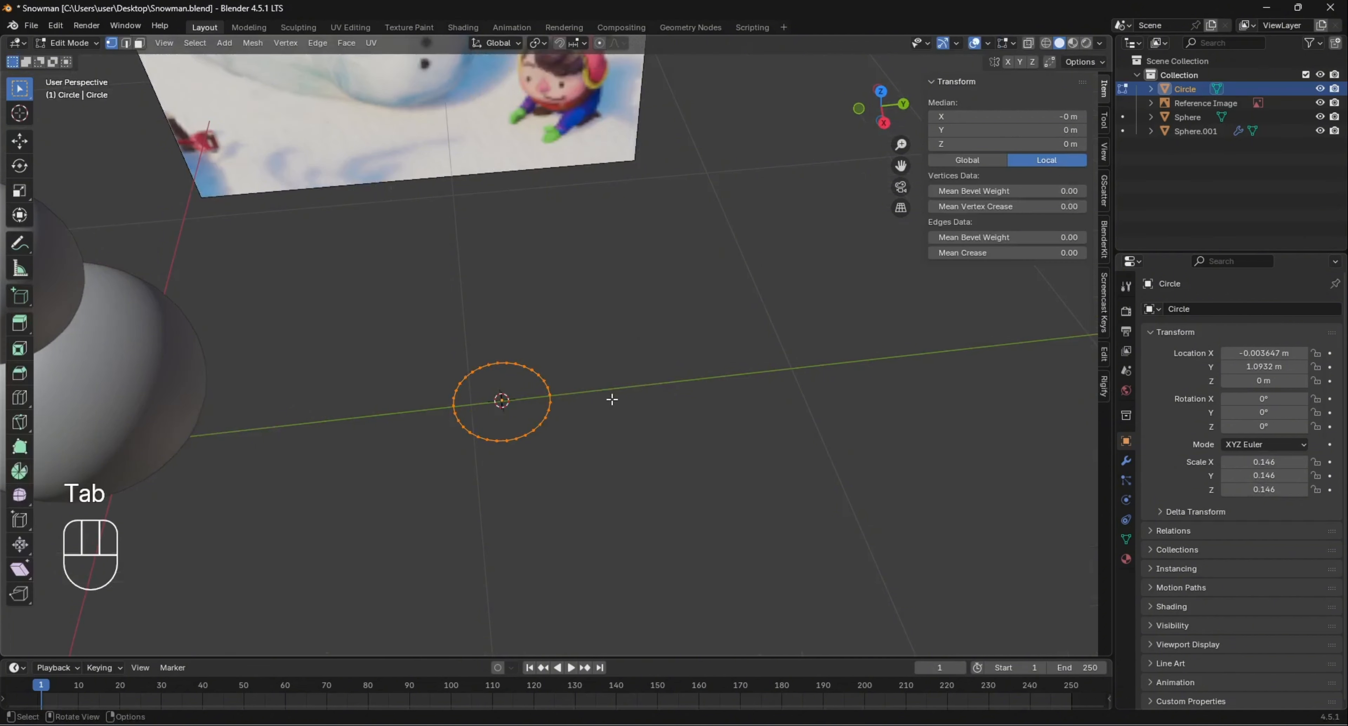
key("KP_3")
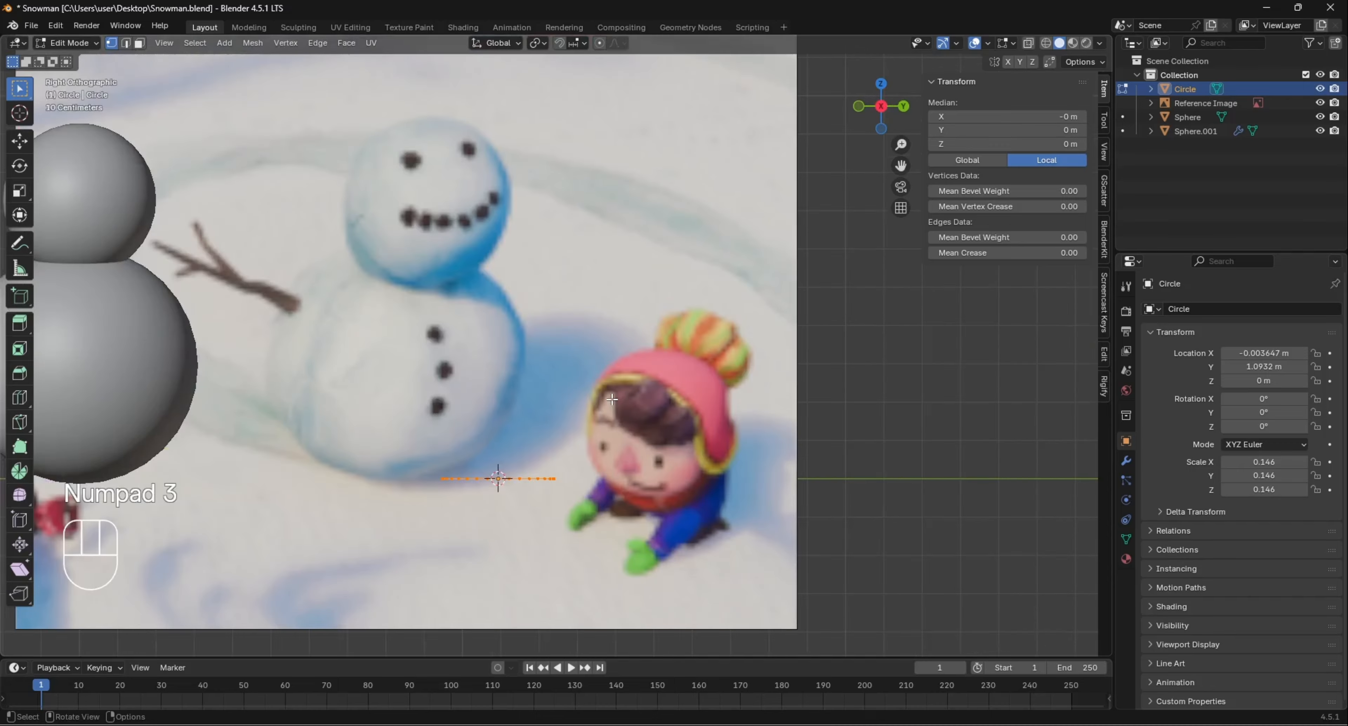
scroll(398, 477, "up", 2)
middle_click_drag(689, 526, 337, 389, "shift")
scroll(471, 395, "down", 3)
middle_click_drag(631, 401, 461, 402, "shift")
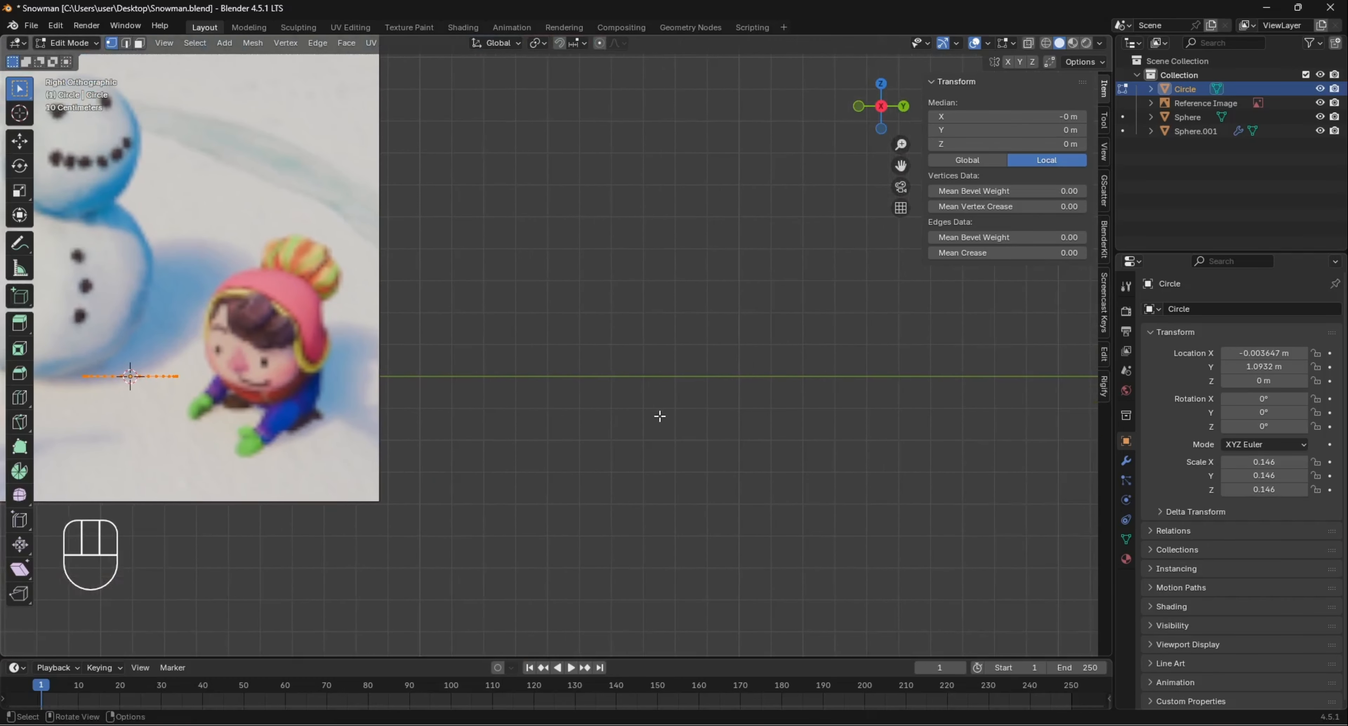
key("Tab")
key("g")
key("y")
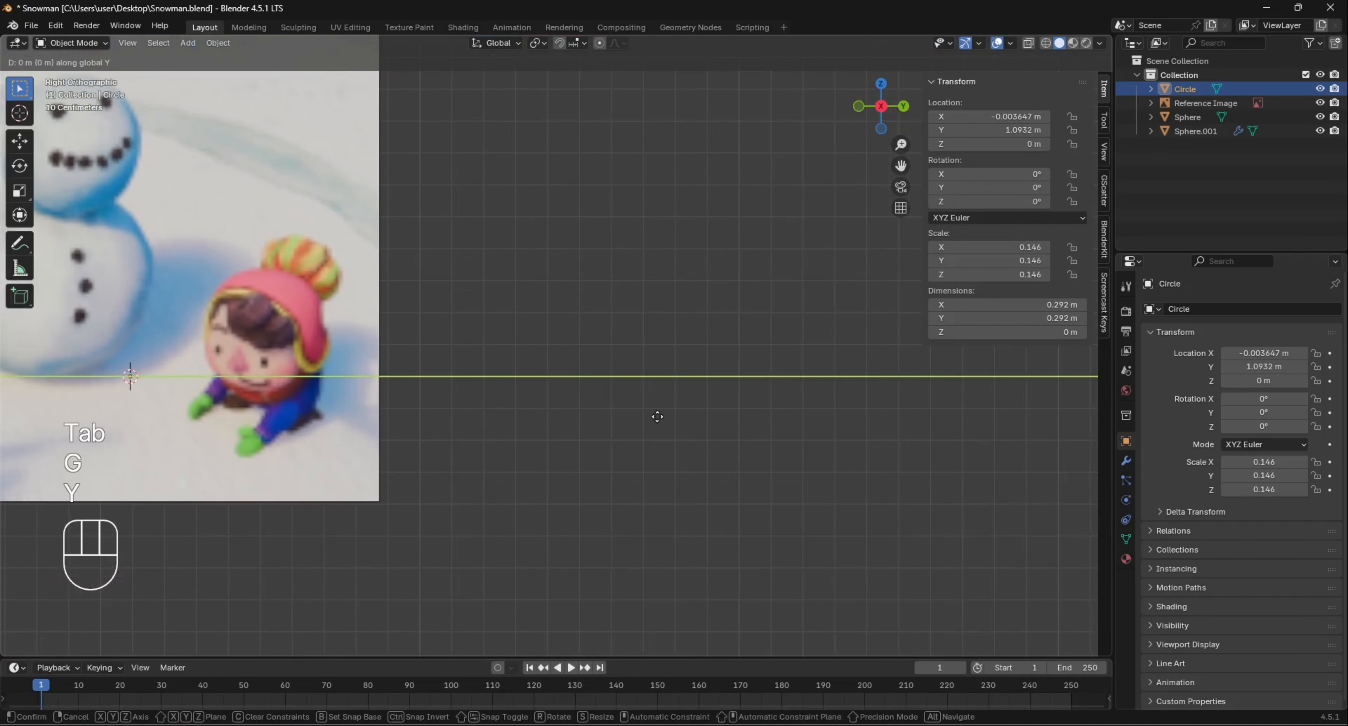
left_click(1058, 420)
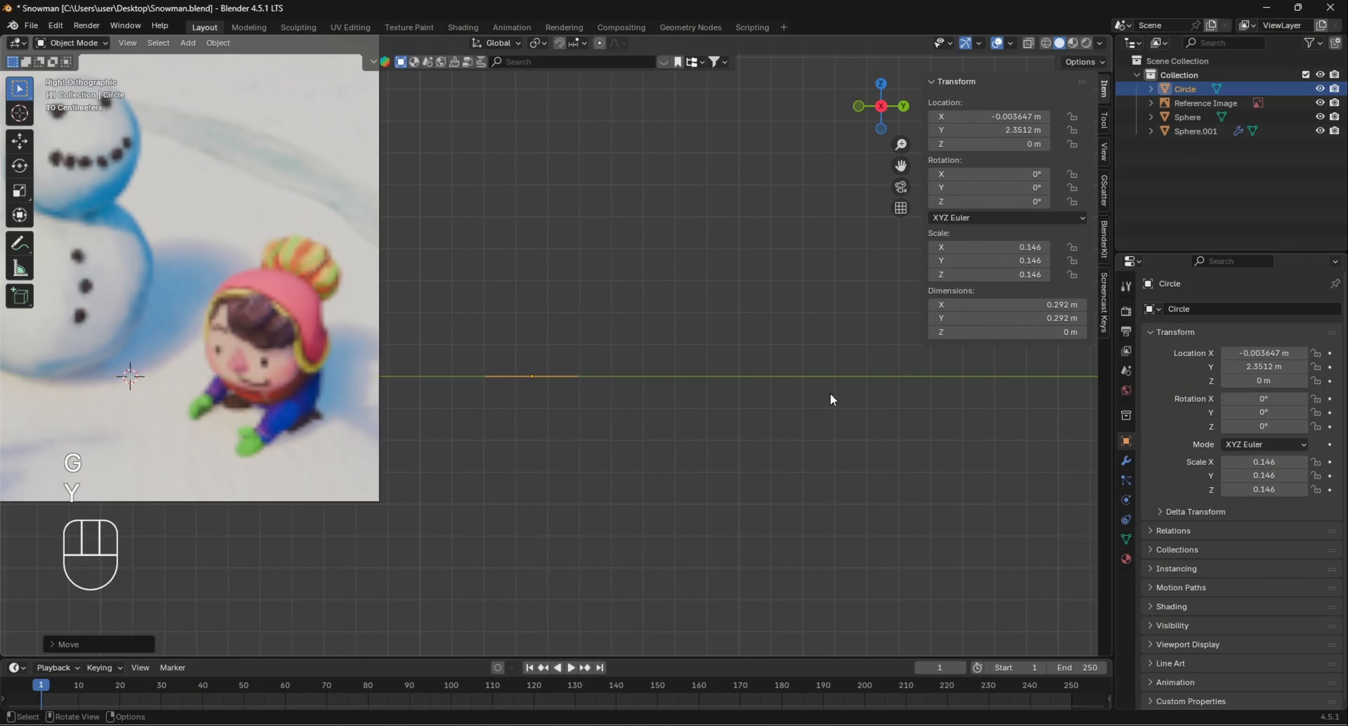
Fill the circle with a face in Edit Mode and switch to face selection
scroll(530, 364, "up", 2)
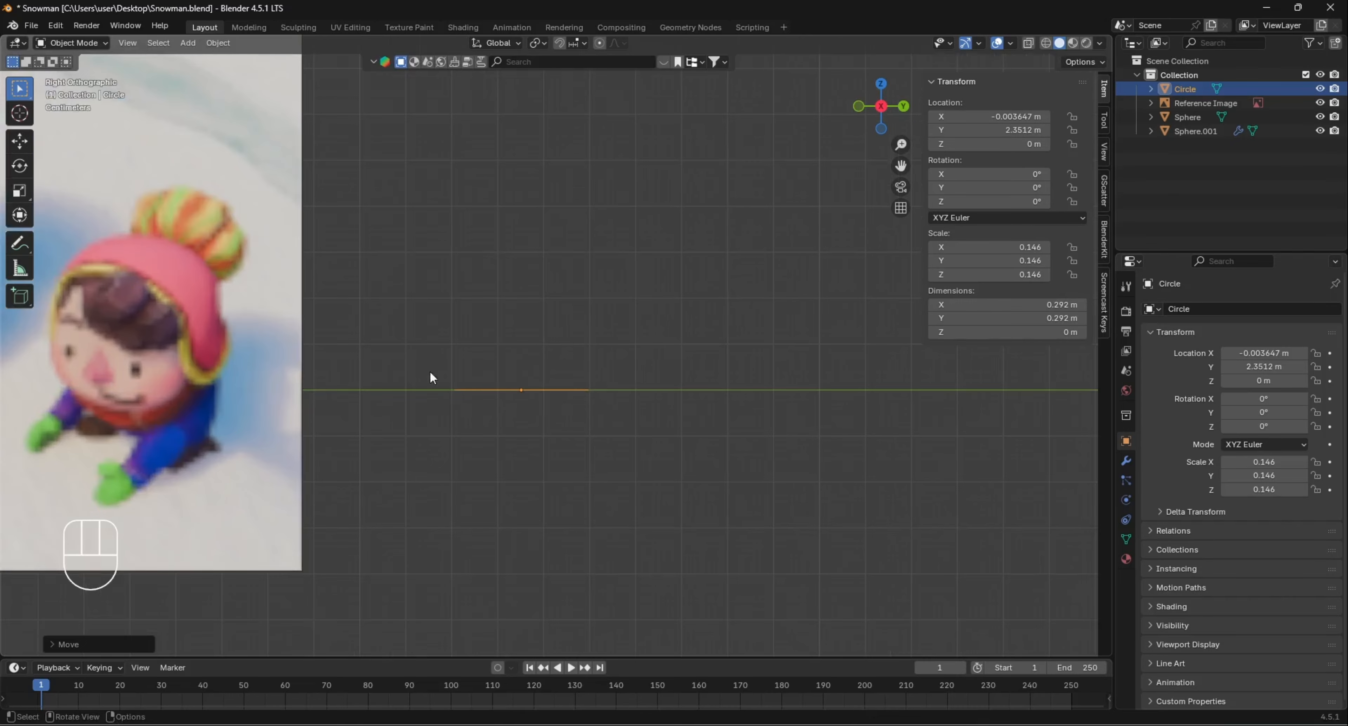
middle_click_drag(393, 335, 560, 329)
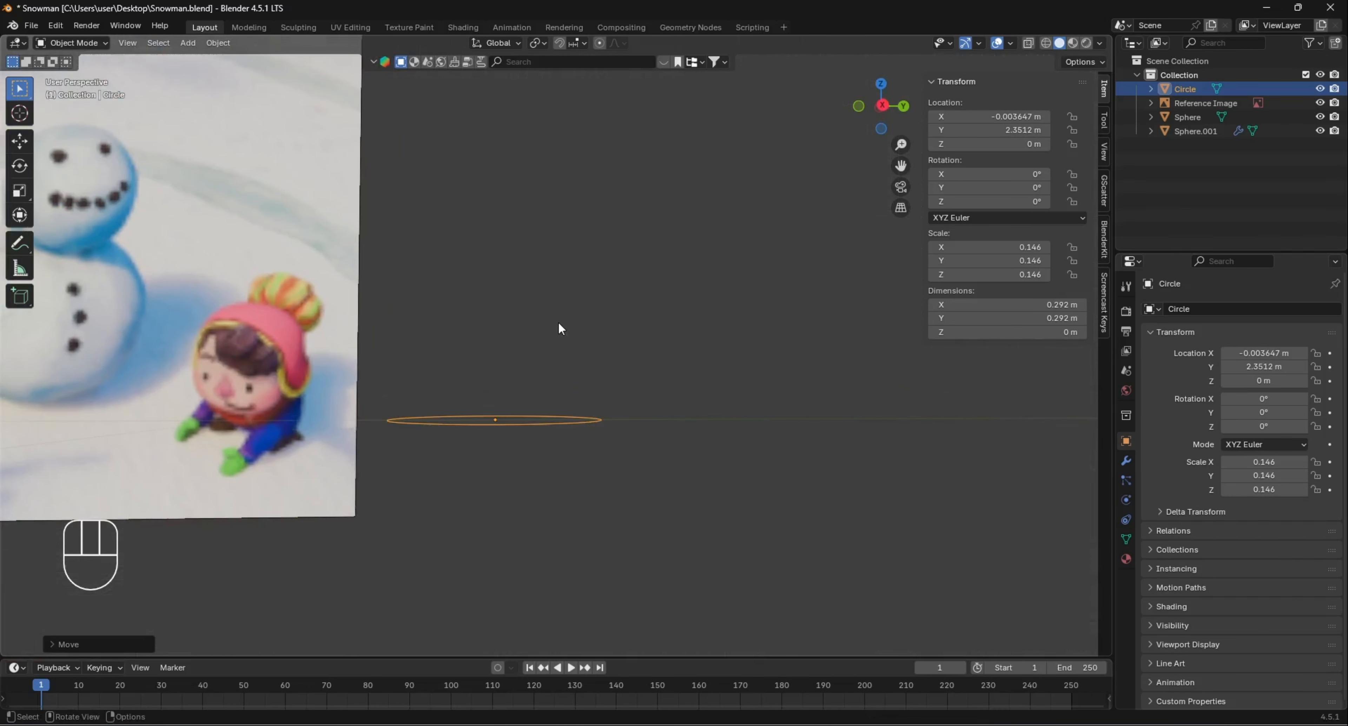
key("KP_1")
key("KP_3")
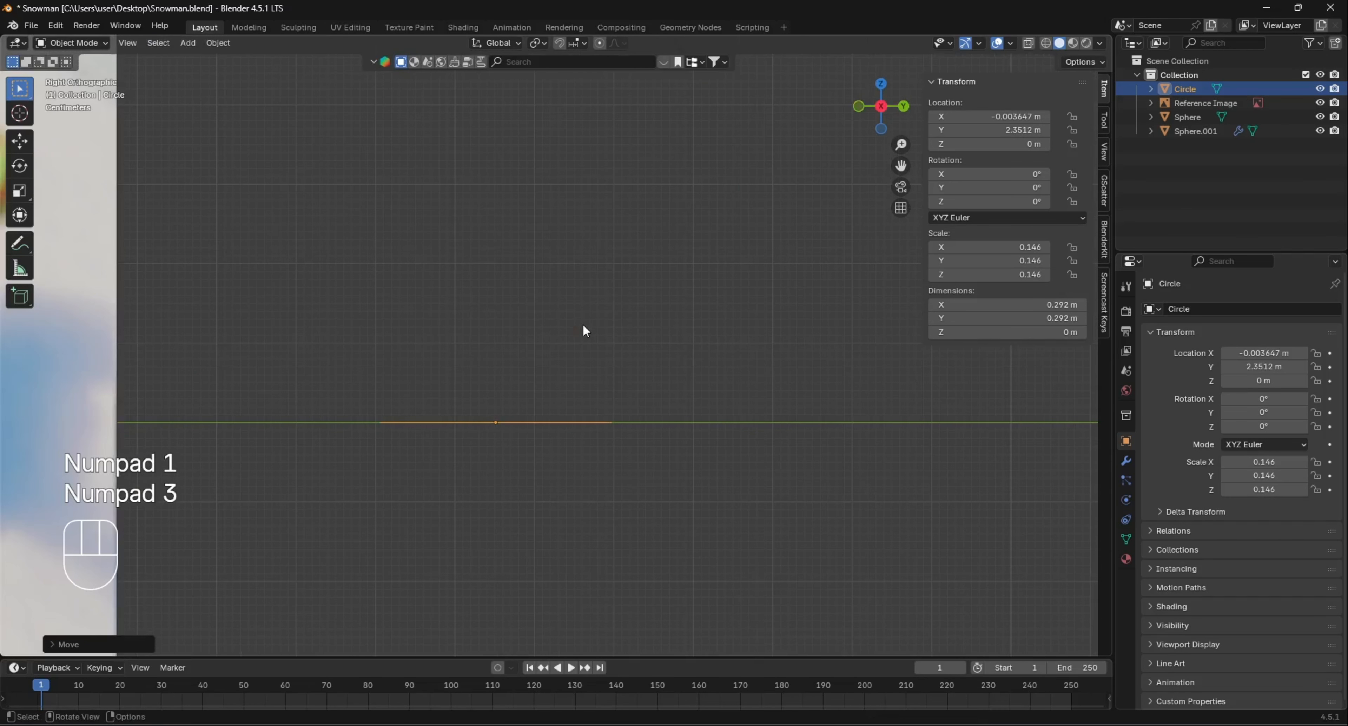
key("Tab")
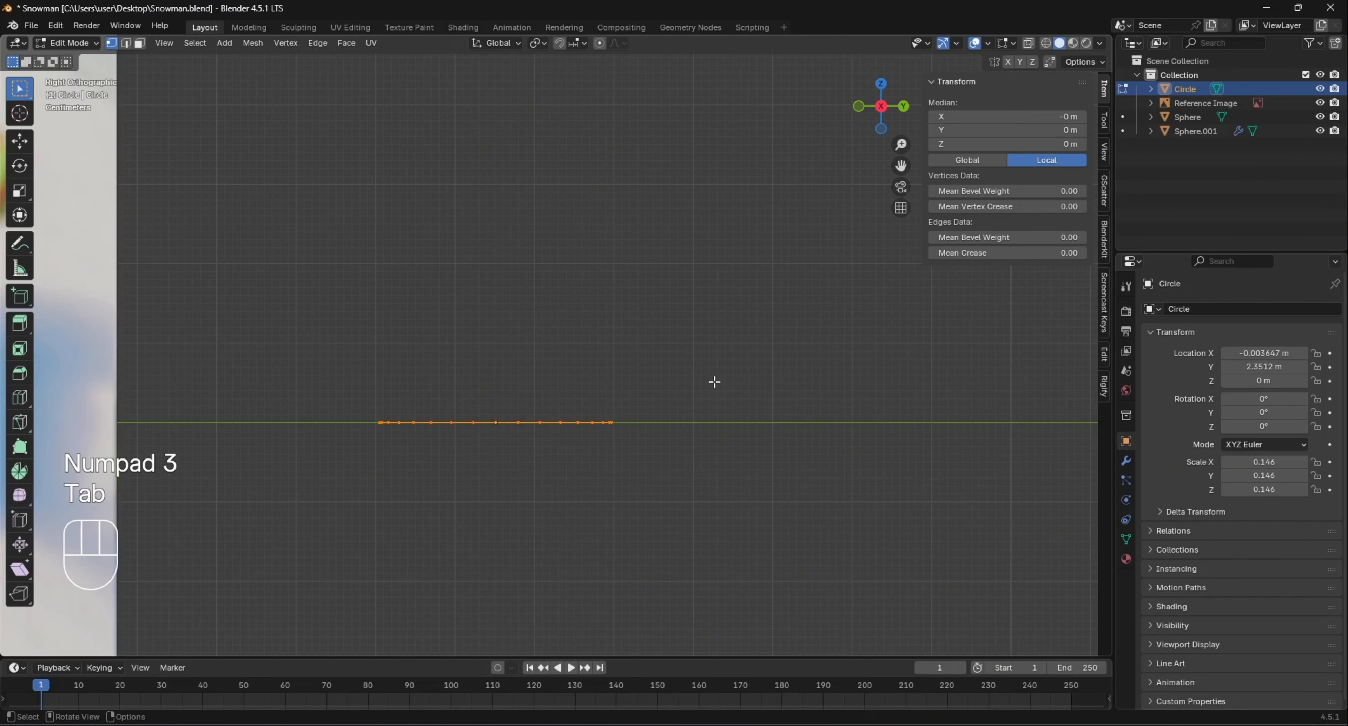
middle_click_drag(651, 348, 604, 361)
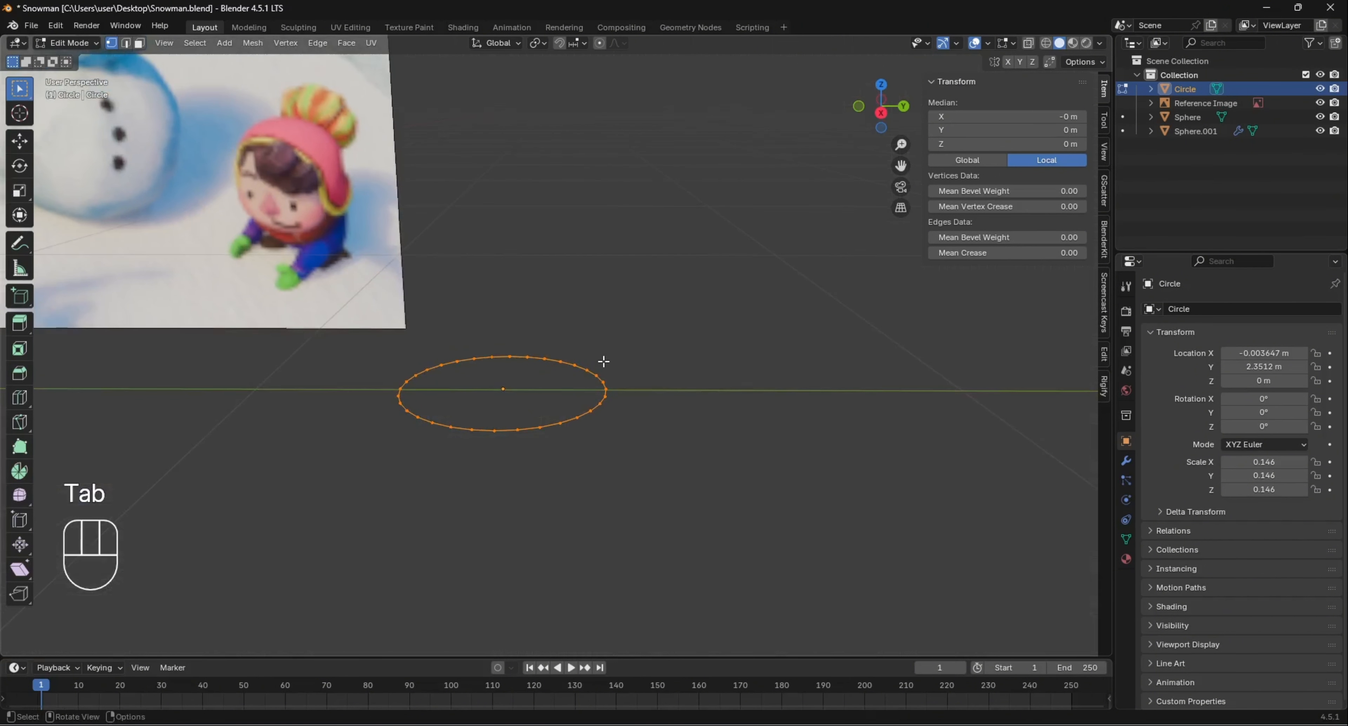
key("f")
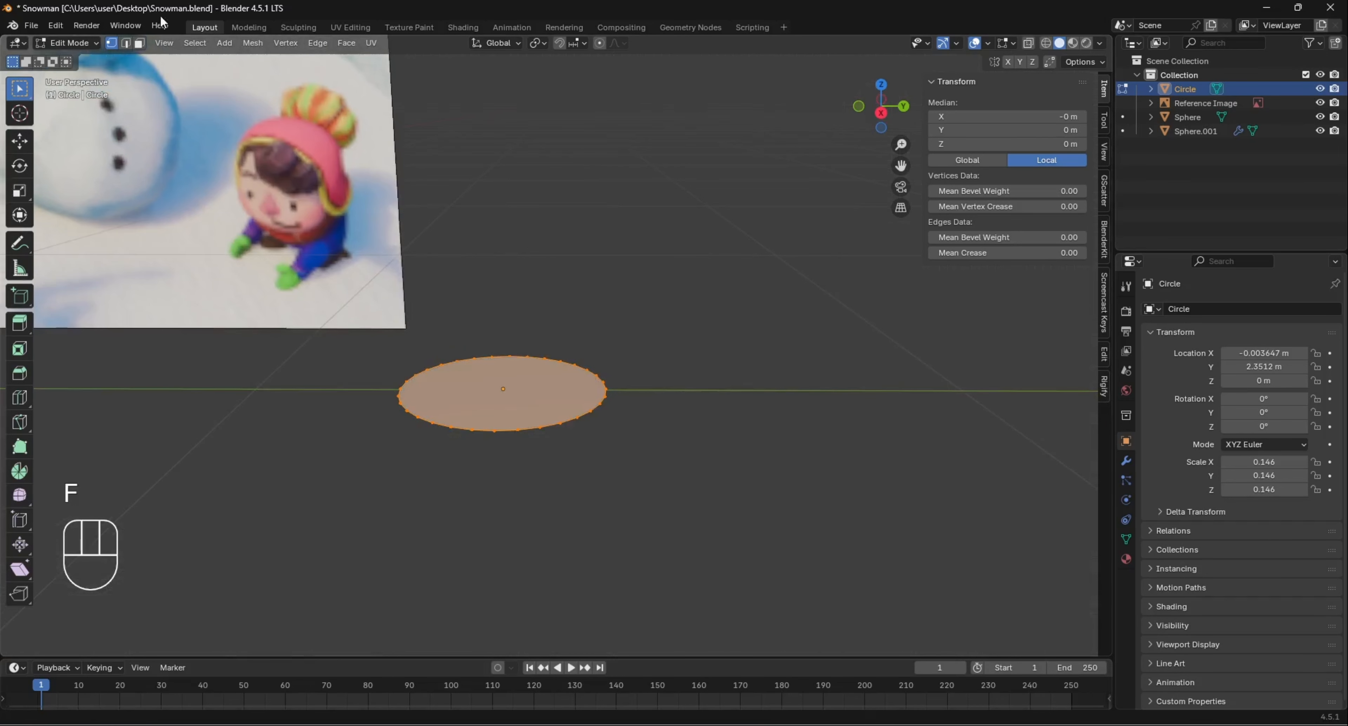
left_click(140, 43)
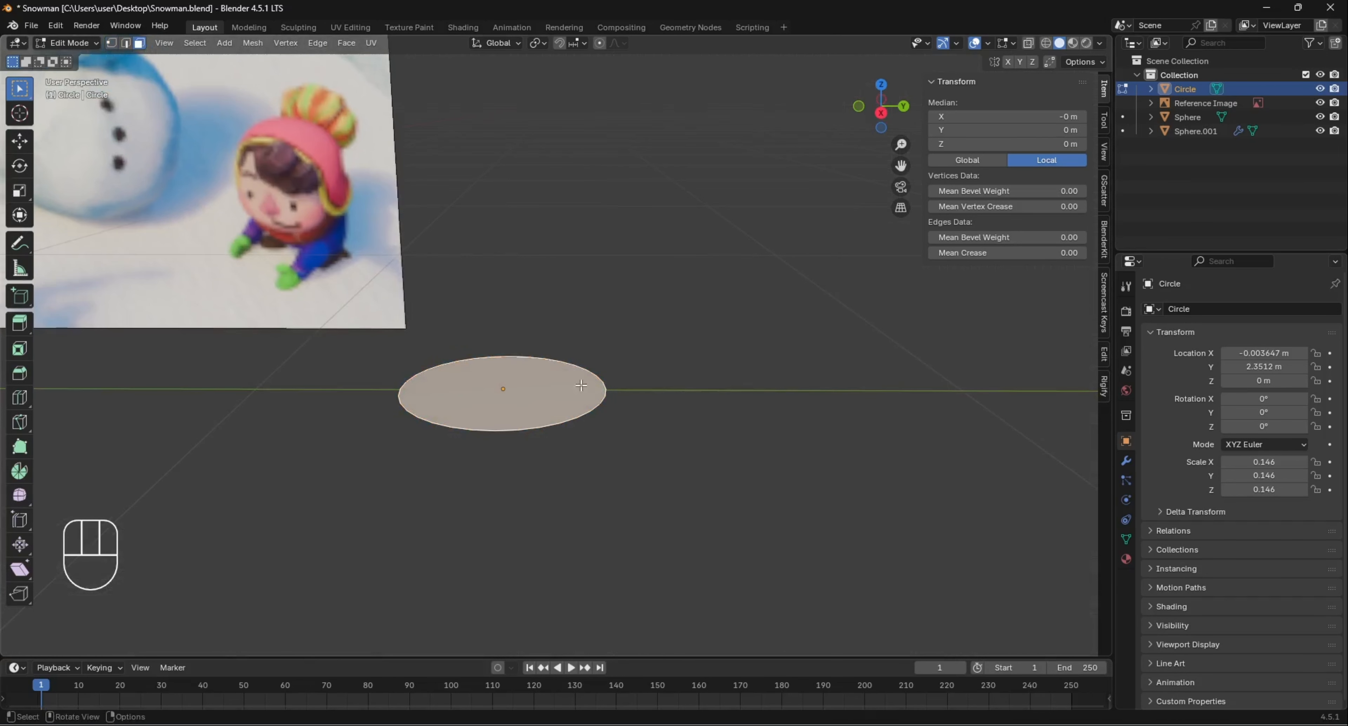
In right view, extrude the circle face up to local Z about 0.157 m and scale it in to about 0.92
key("KP_1")
key("KP_3")
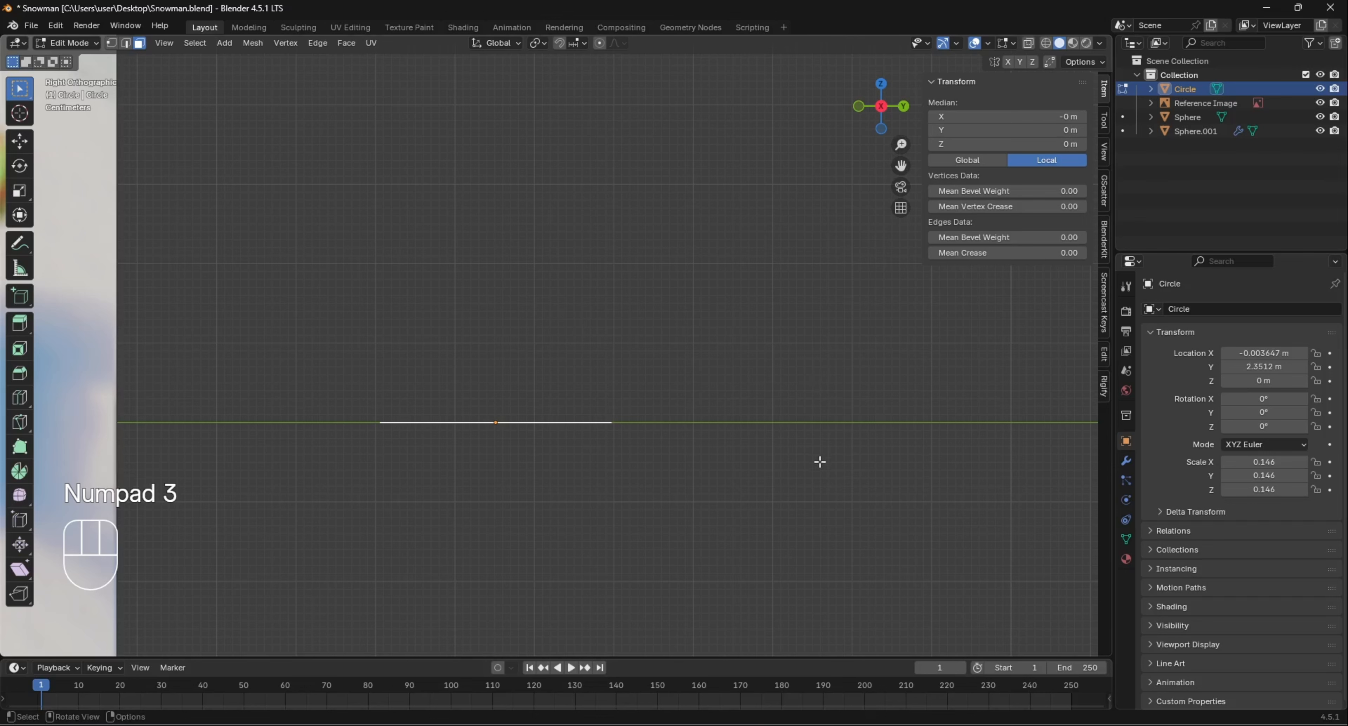
key("e")
left_click(821, 445)
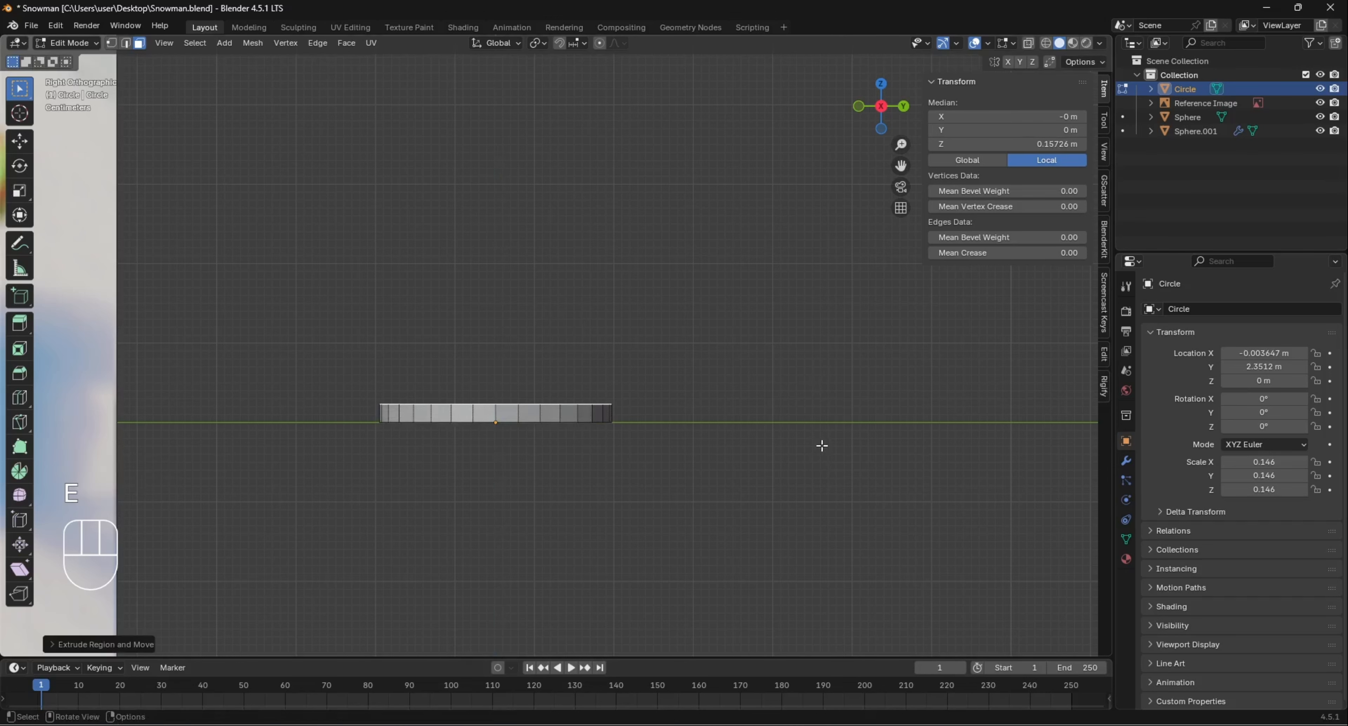
key("s")
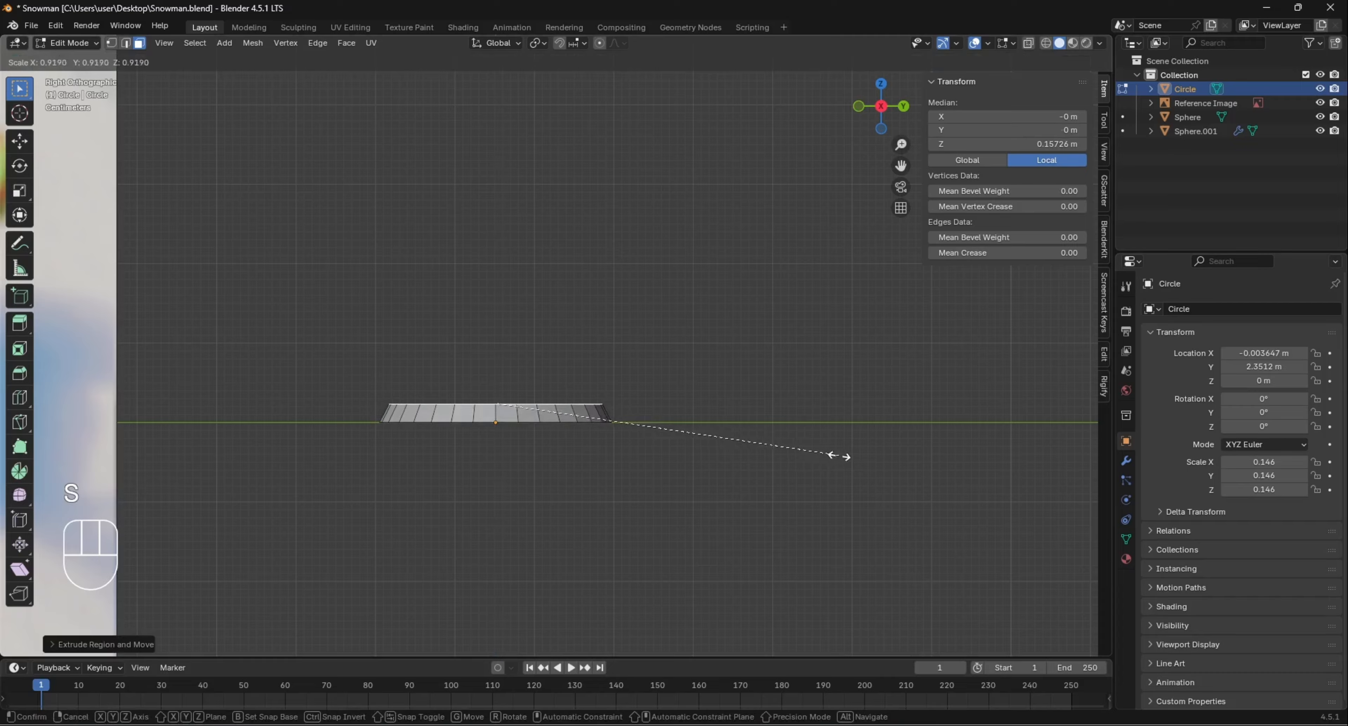
left_click(834, 454)
Extrude the top face again, shrink it to about half its width, and lower it to local Z about 0.339 m
key("e")
left_click(862, 453)
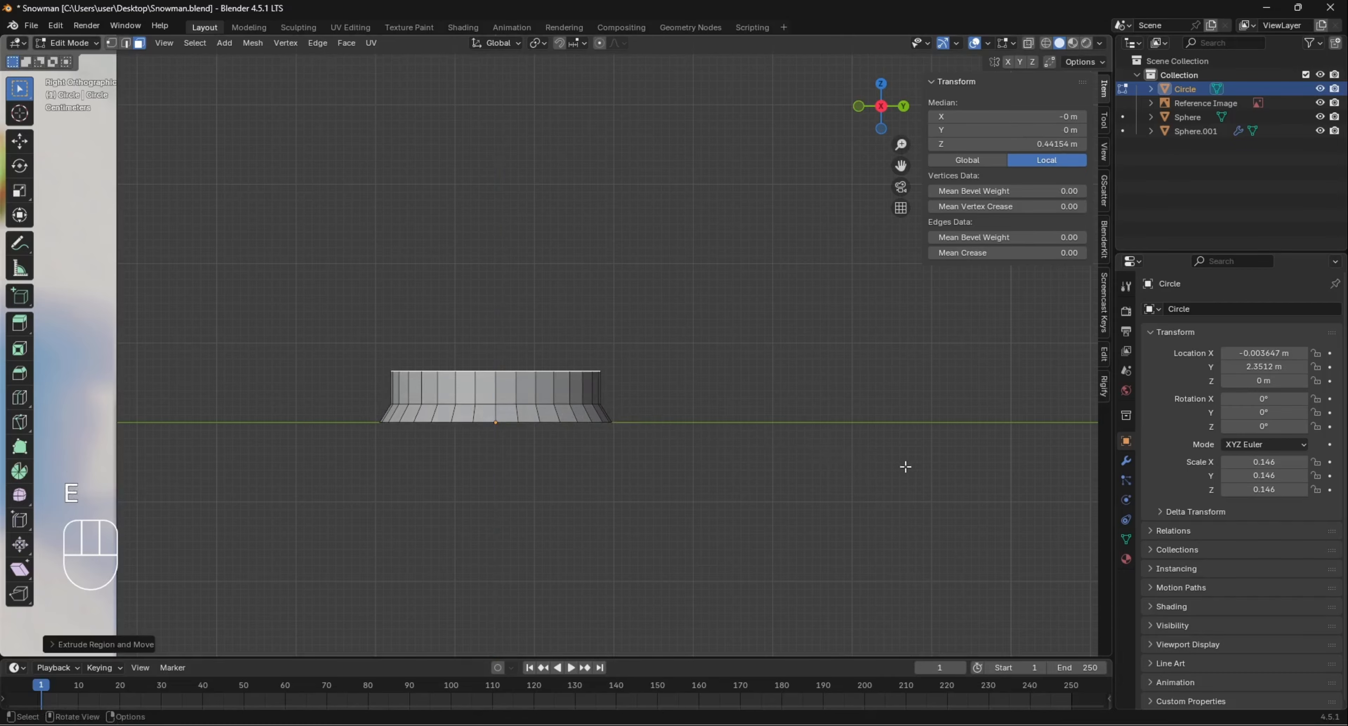
key("s")
left_click(714, 398)
key("g")
key("z")
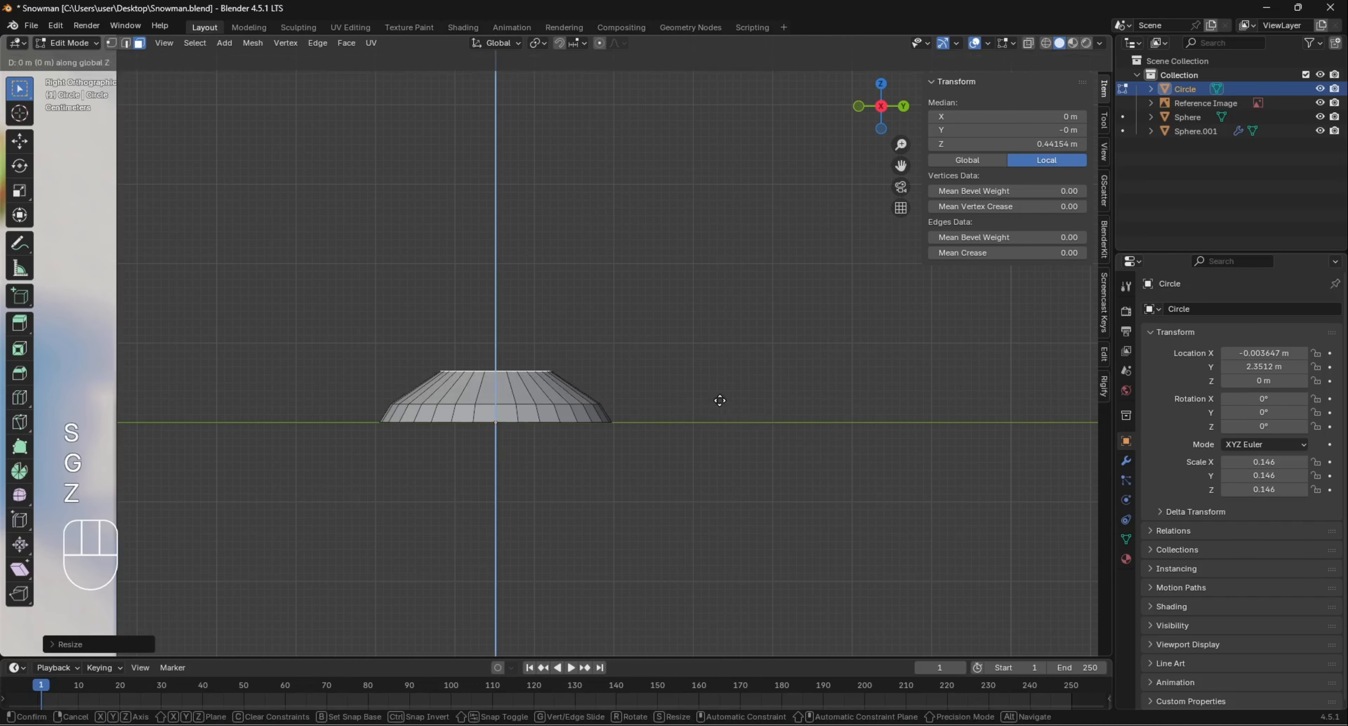
left_click(719, 413)
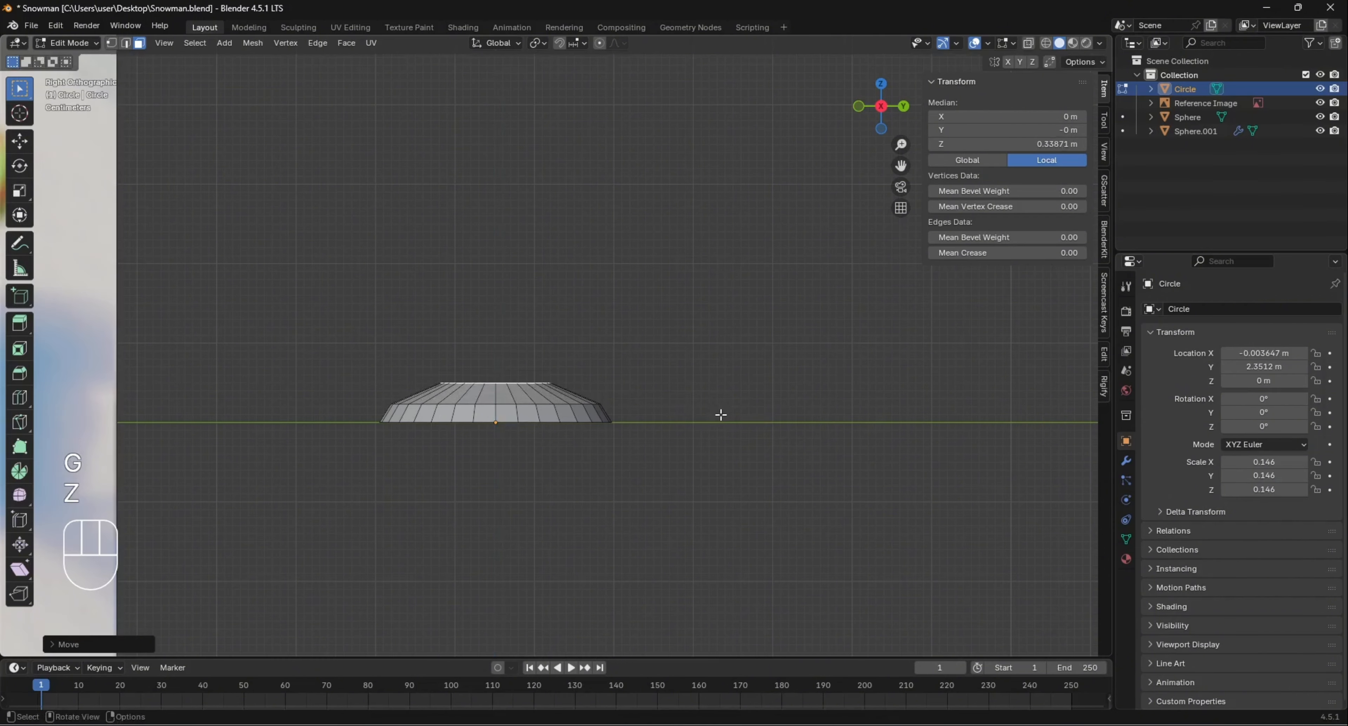
Extrude the top face a third time, shrink it to a small cap, and lower it to local Z about 0.40 m
key("e")
left_click(862, 482)
key("s")
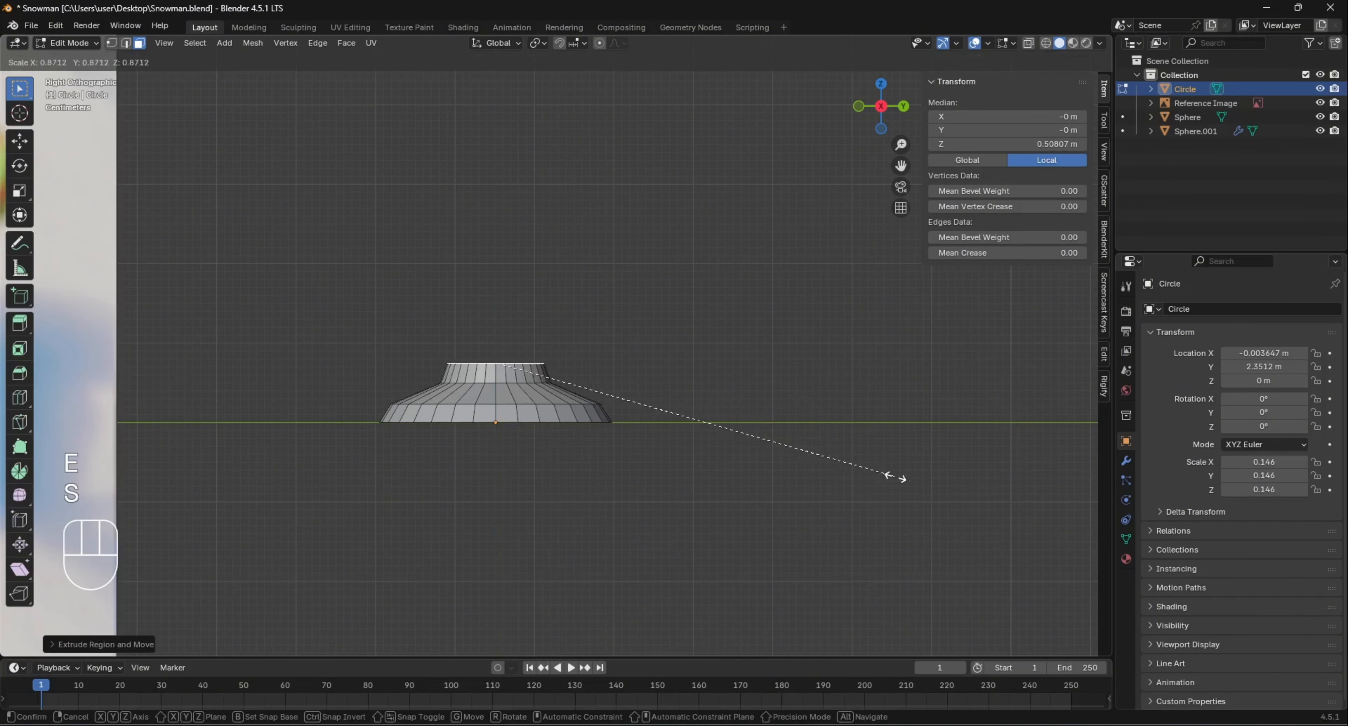
left_click(687, 396)
key("g")
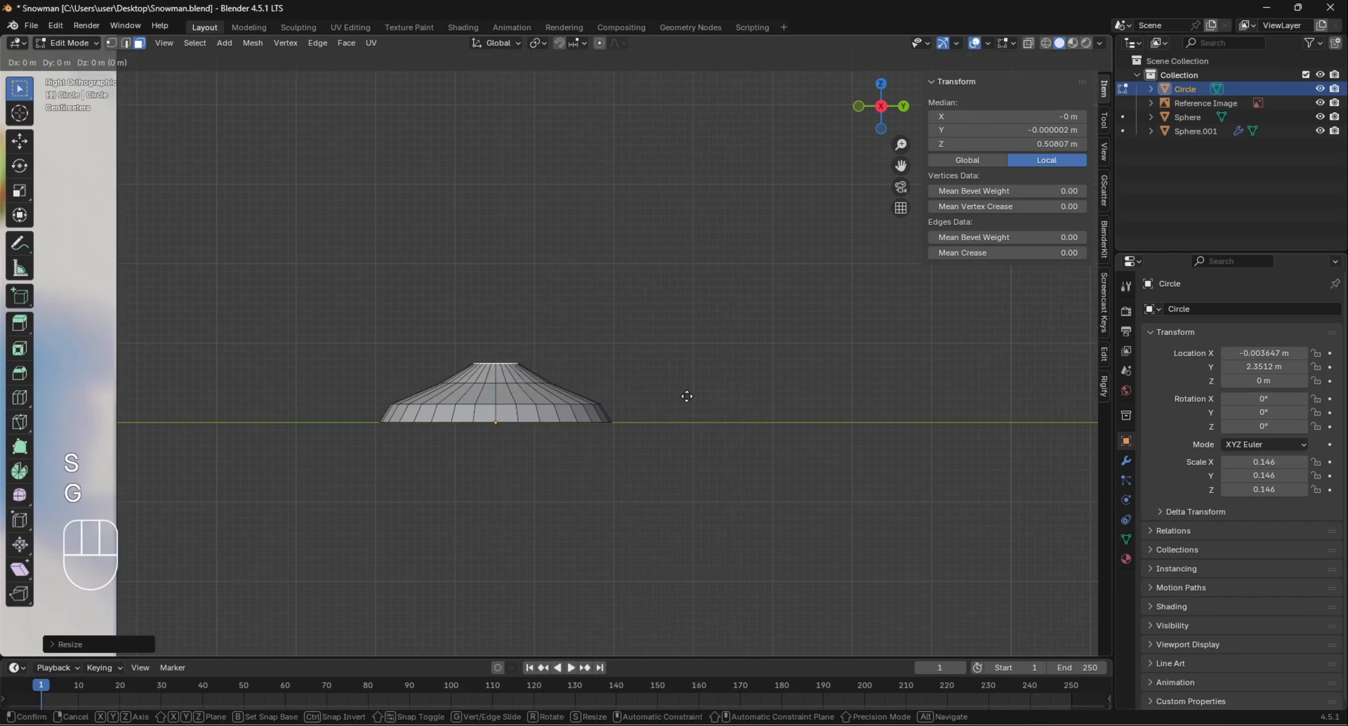
key("z")
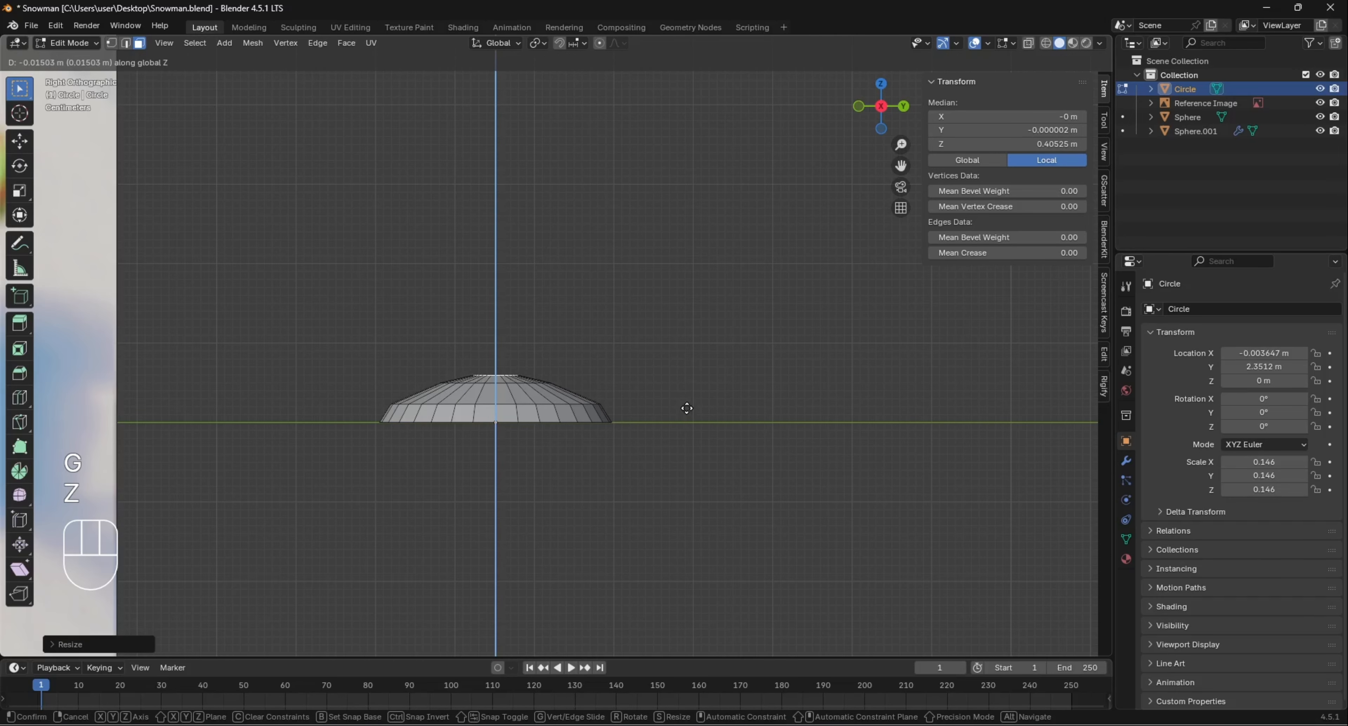
left_click(687, 409)
Return to Object Mode and scale the whole dome down to about 0.071
middle_click_drag(666, 382, 522, 411)
key("Tab")
scroll(578, 394, "up", 1)
key("s")
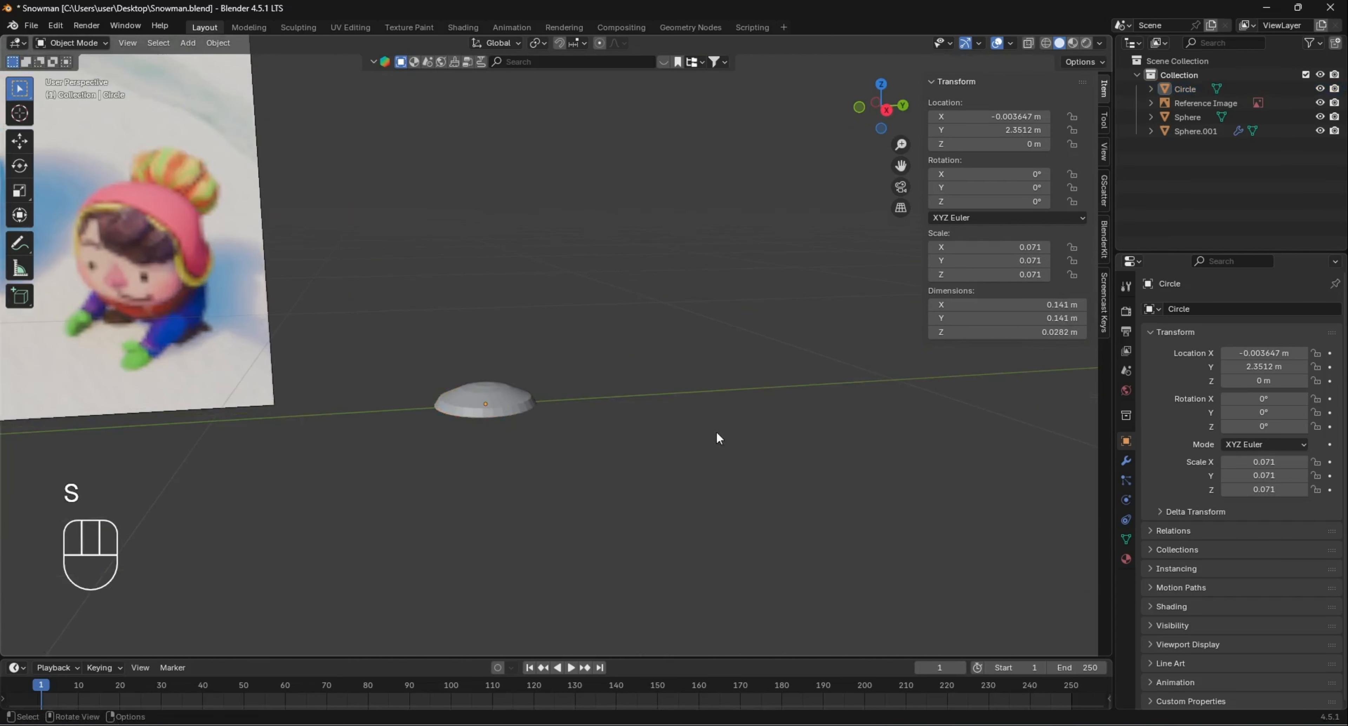
Add a Subdivision Surface modifier to the dome and set its viewport level to 2
scroll(628, 361, "down", 8)
middle_click_drag(591, 318, 554, 343)
scroll(506, 358, "up", 7)
left_click(518, 380)
scroll(935, 396, "up", 2)
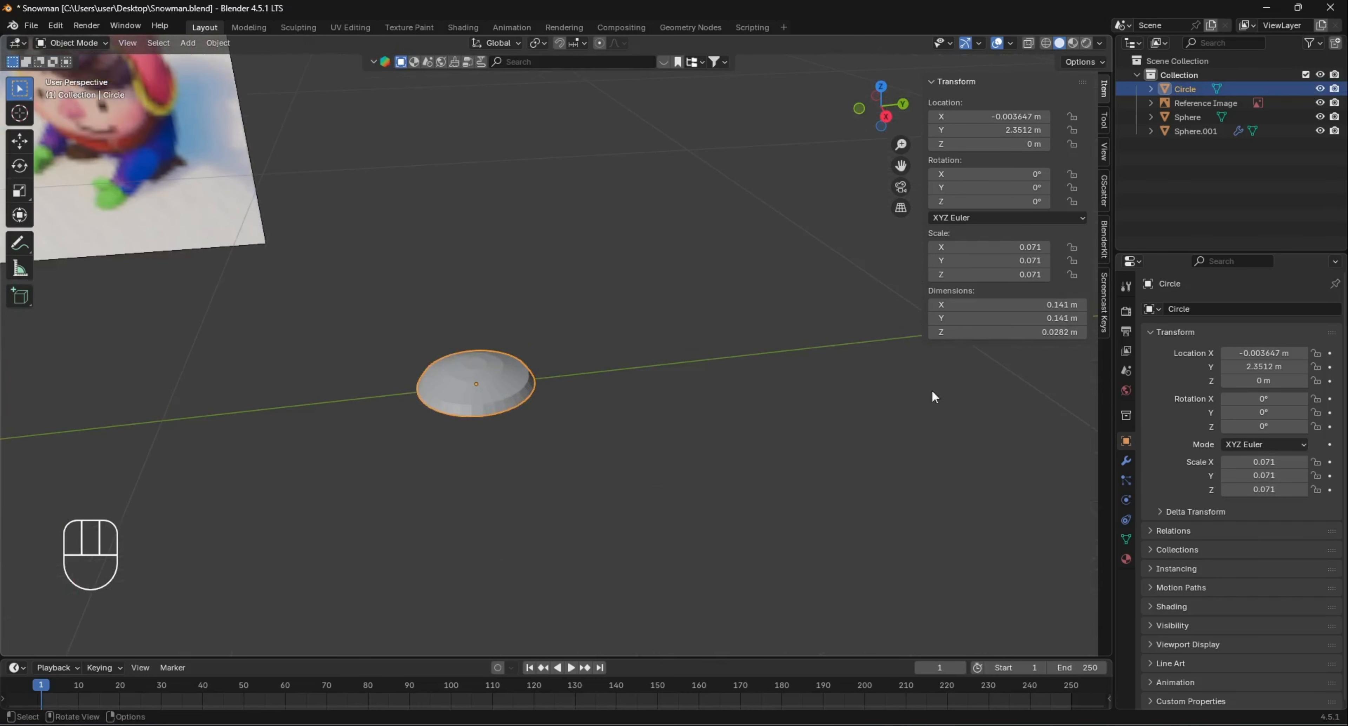
left_click(1126, 458)
left_click(1213, 311)
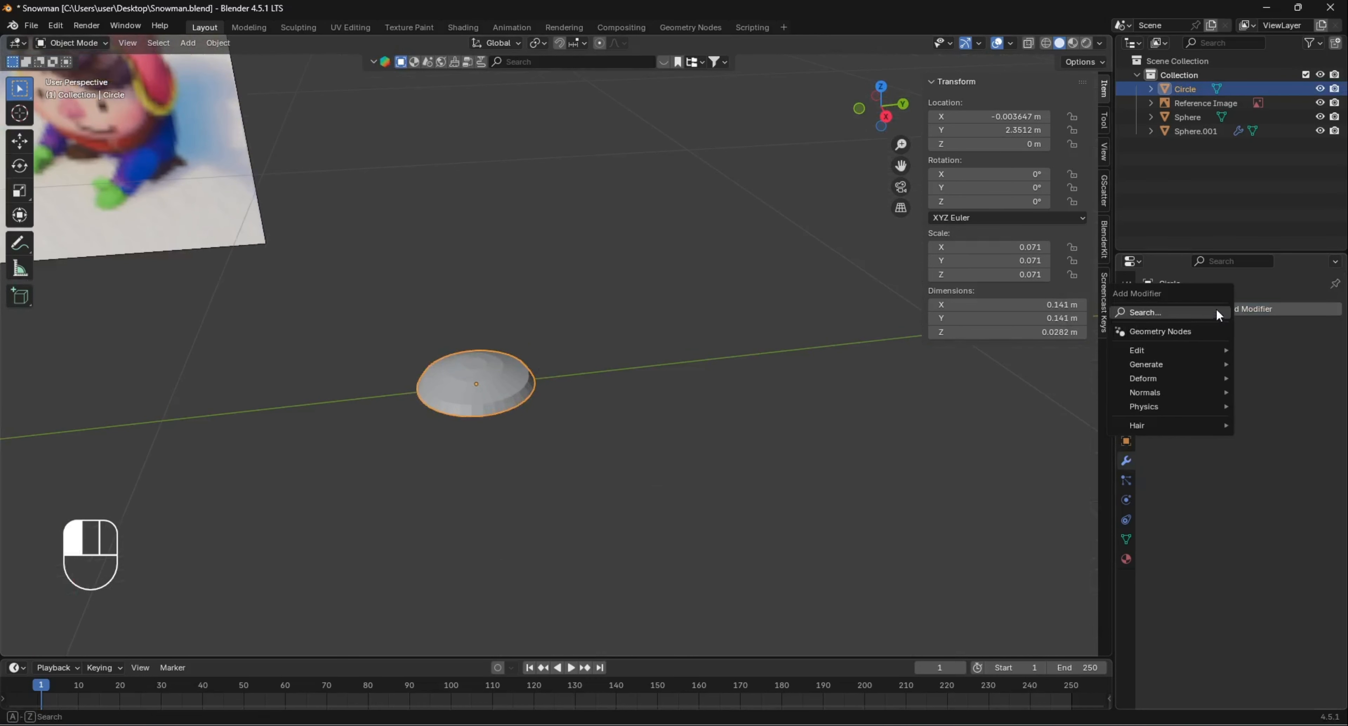
type("s")
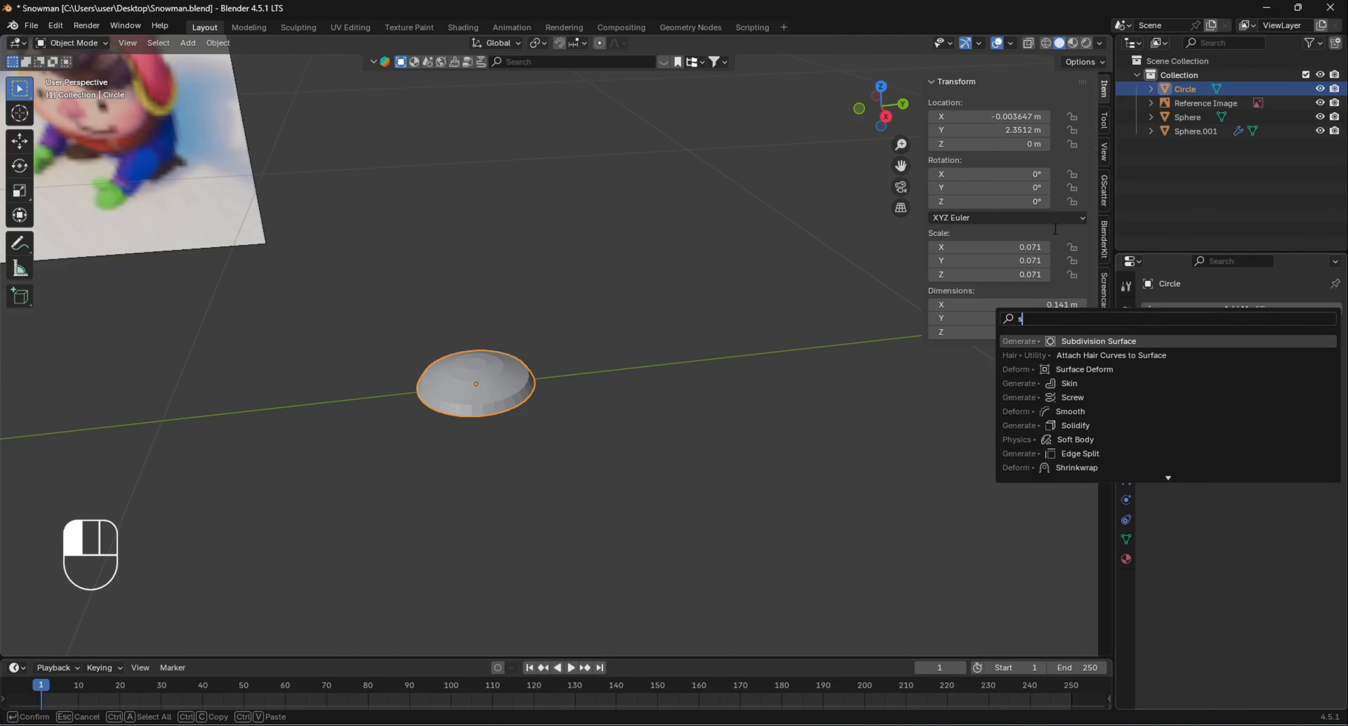
left_click(1099, 342)
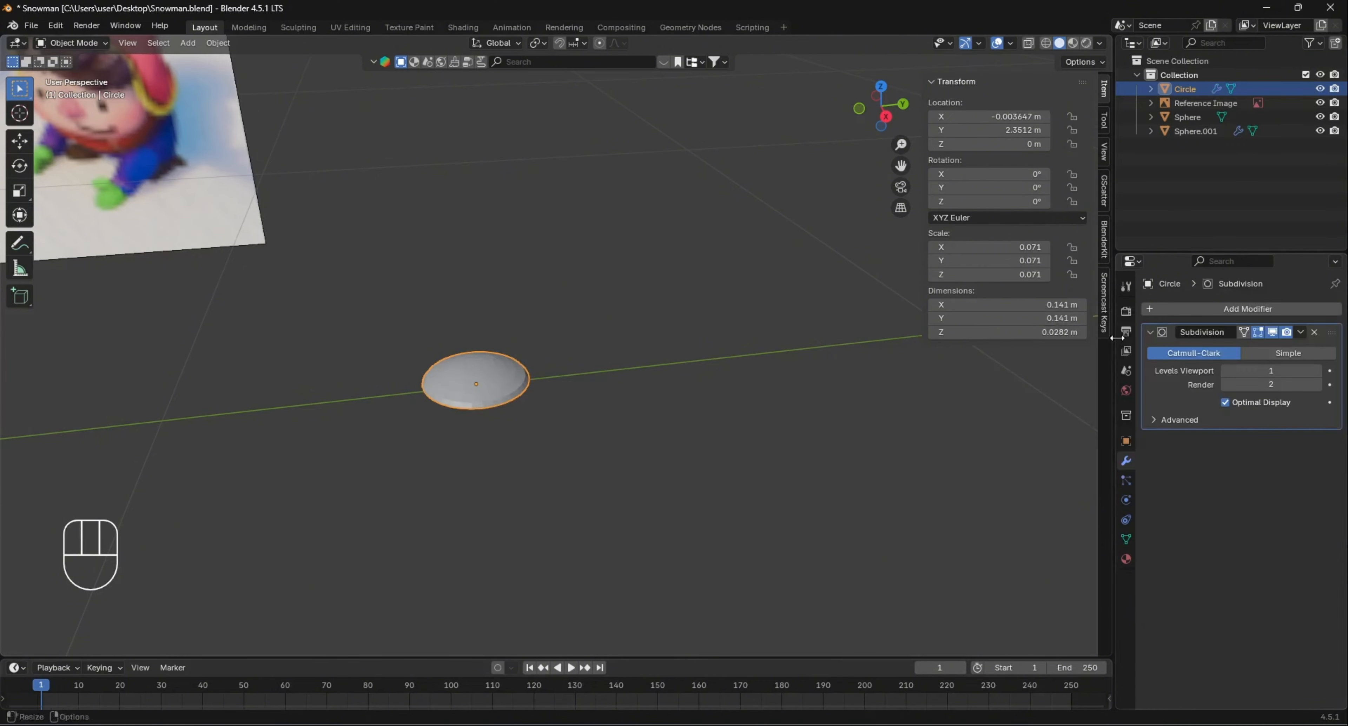
left_click(1319, 371)
Apply Shade Smooth to the dome and deselect it
right_click(521, 308)
left_click(542, 305)
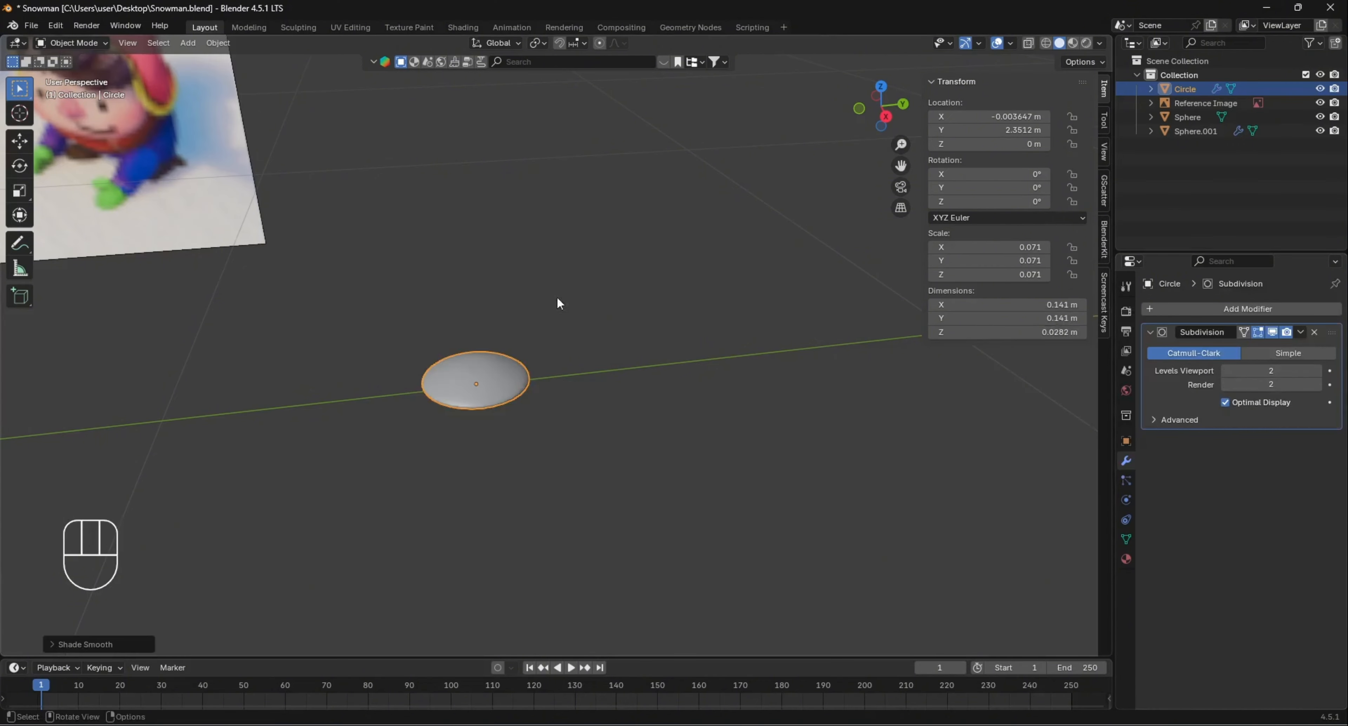
left_click(601, 397)
Examine the dome from several angles, including its underside mesh, and compare it with the snowman and the reference image
middle_click_drag(601, 396, 438, 524)
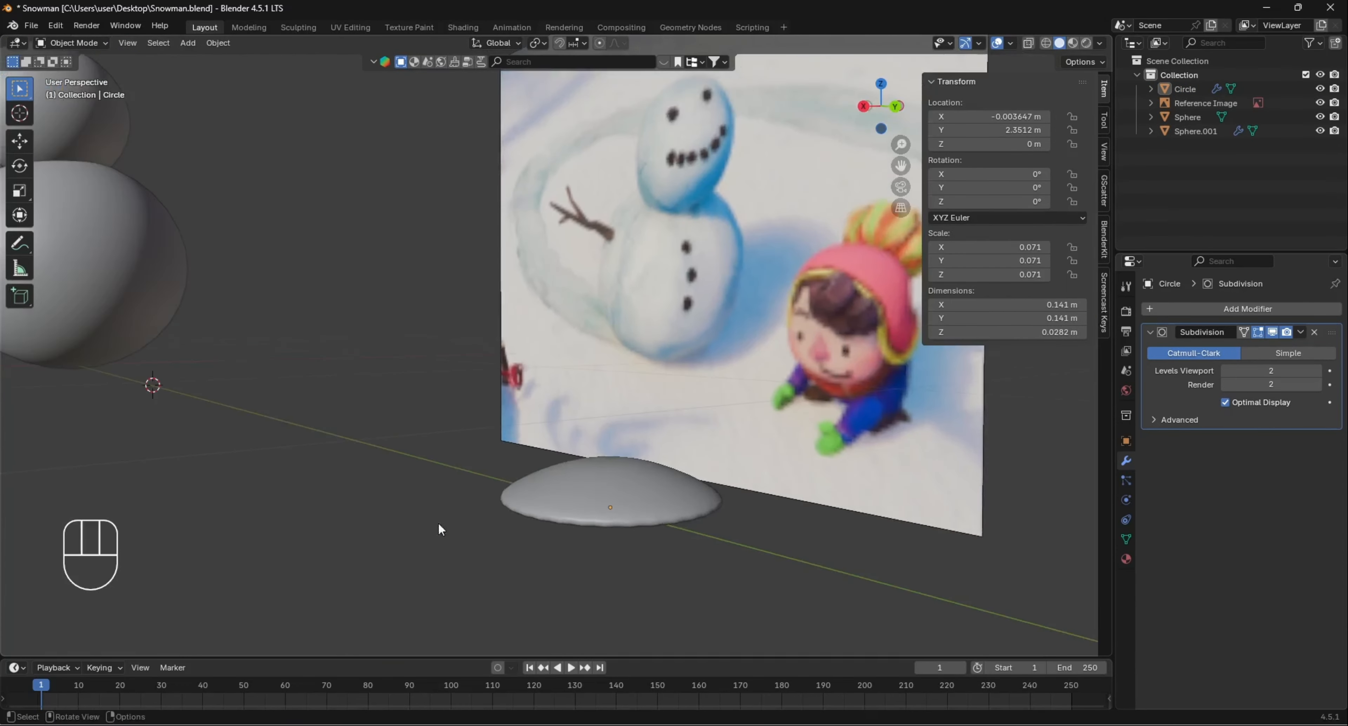
scroll(634, 356, "down", 8)
scroll(630, 384, "up", 5)
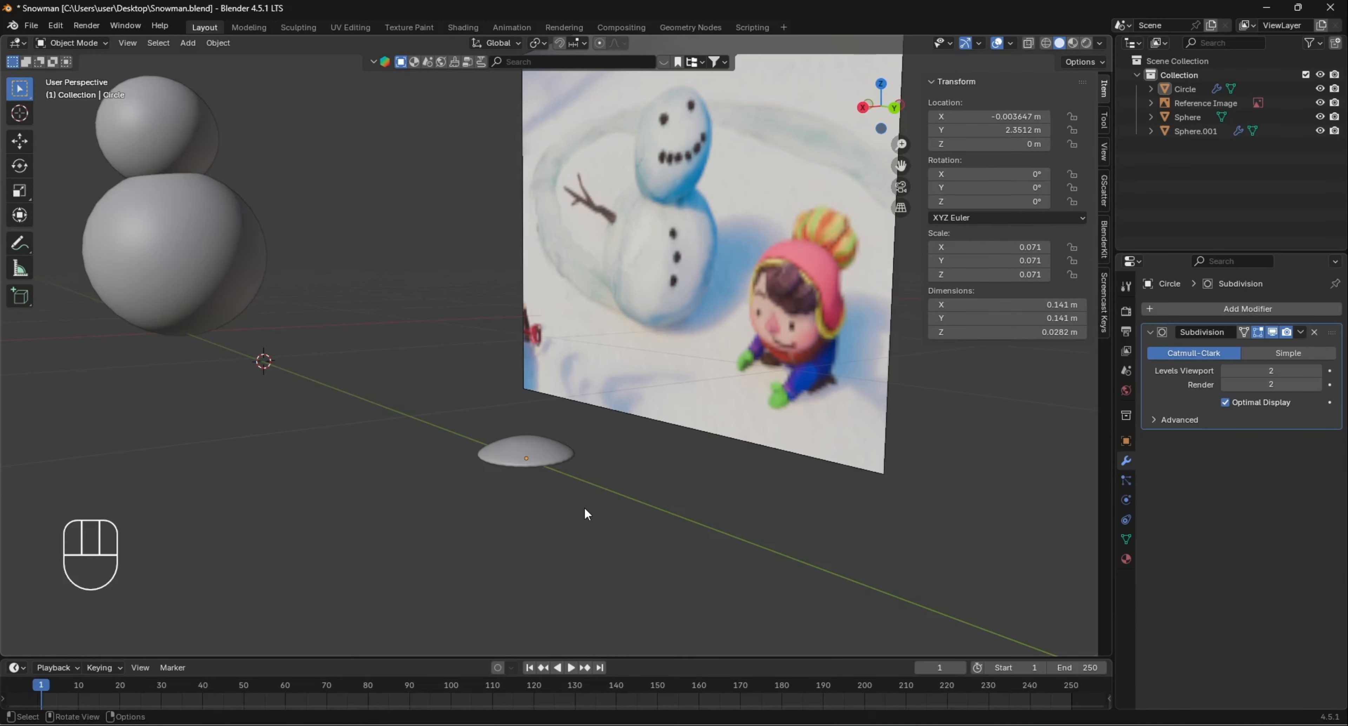
middle_click_drag(565, 445, 578, 496)
middle_click_drag(523, 428, 510, 335)
middle_click_drag(625, 437, 528, 441)
key("Tab")
middle_click_drag(634, 421, 422, 544)
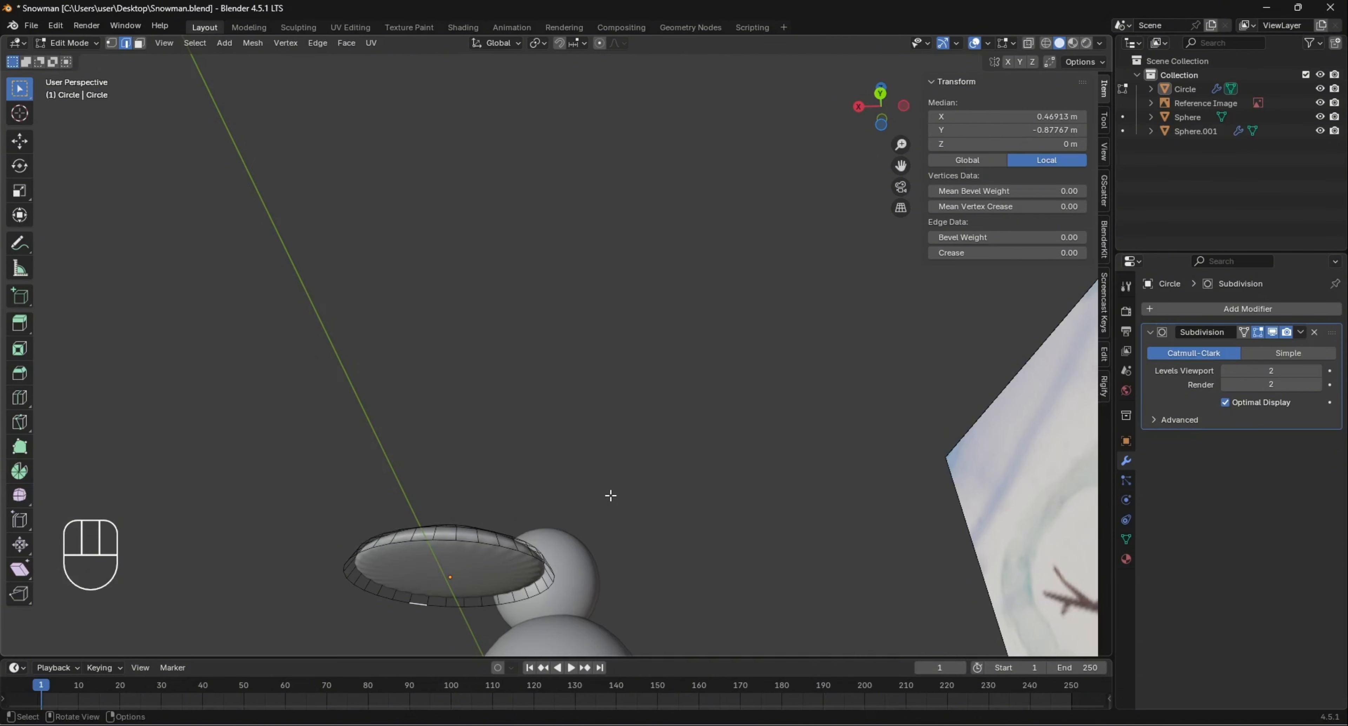
middle_click_drag(611, 496, 447, 474)
middle_click_drag(234, 300, 204, 303)
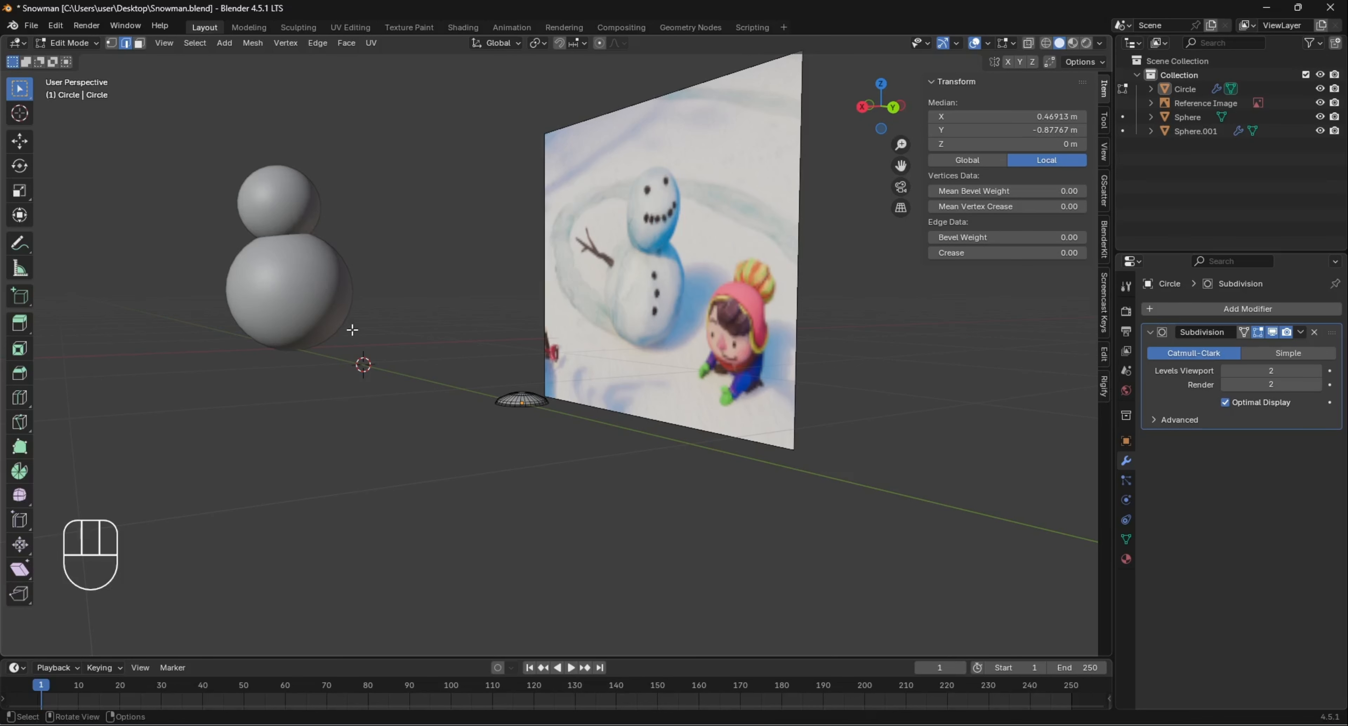
key("Tab")
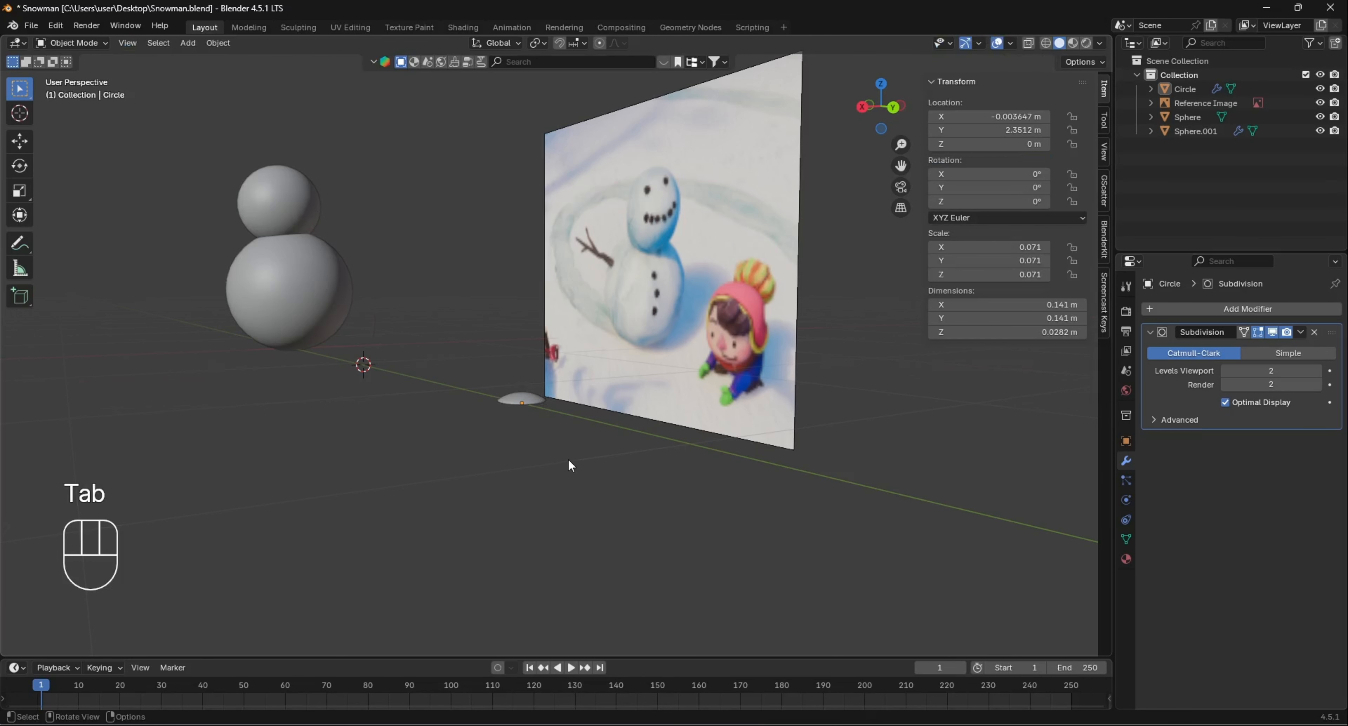
Select the small dome lying beyond the reference image
middle_click_drag(571, 464, 677, 448)
left_click(704, 467)
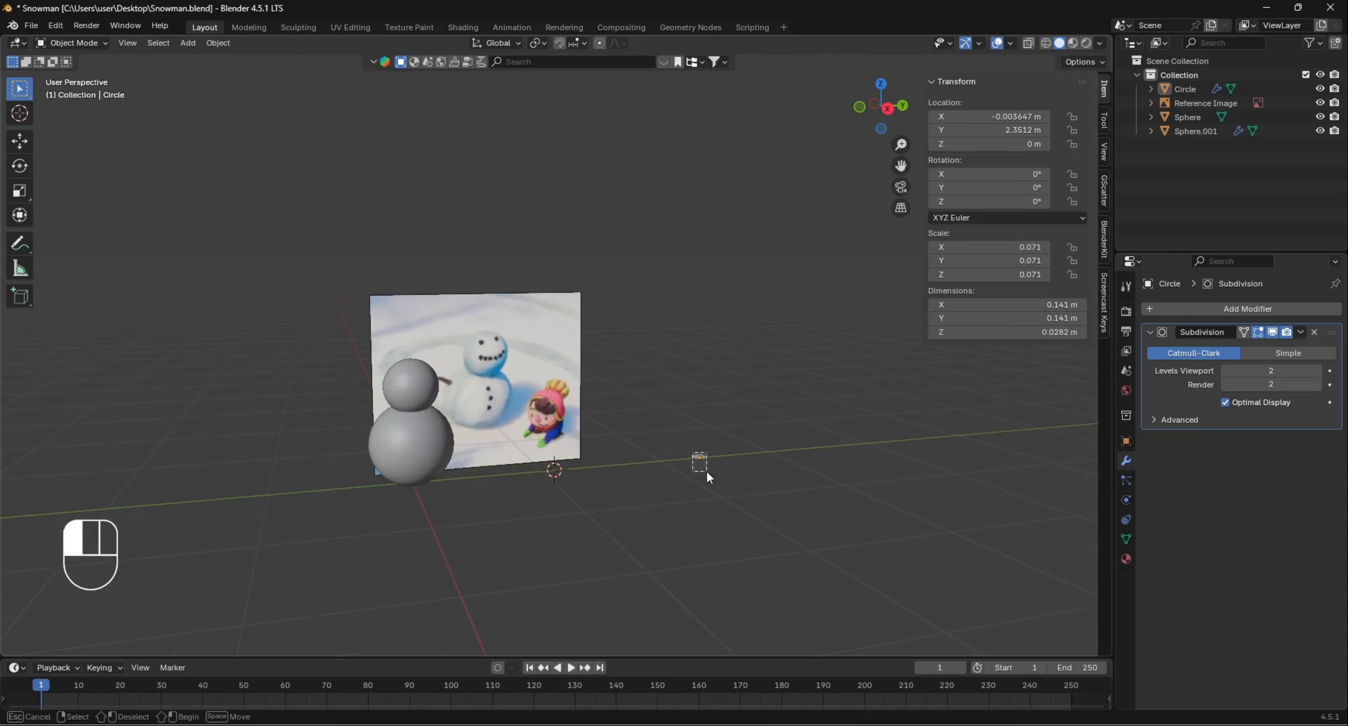
key("g")
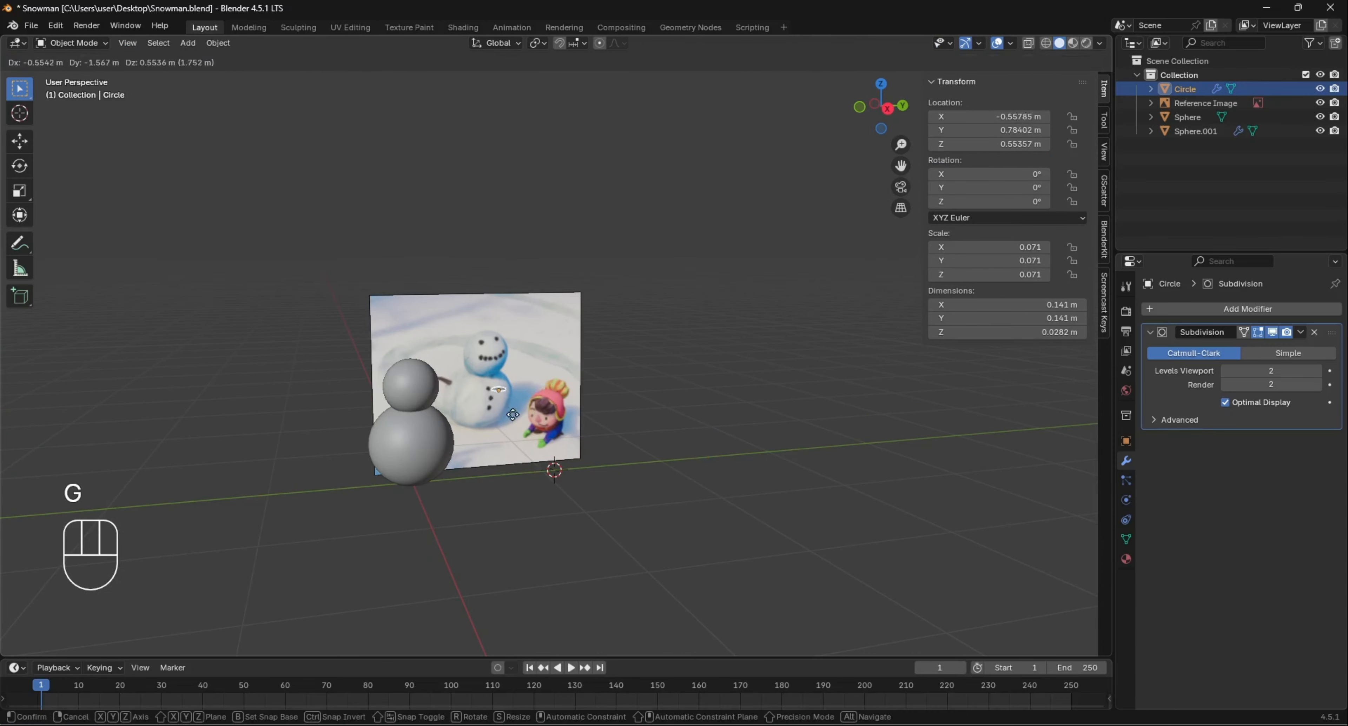
key("KP_1")
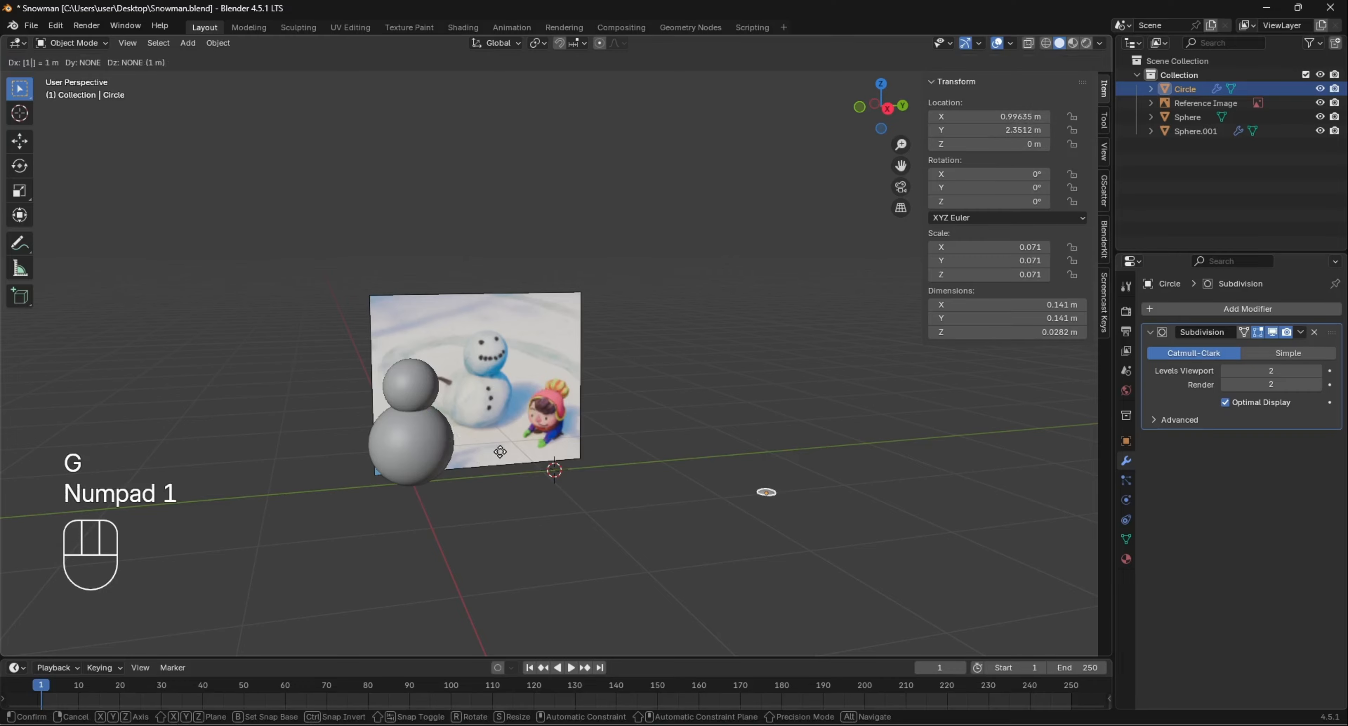
key("KP_3")
key("Escape")
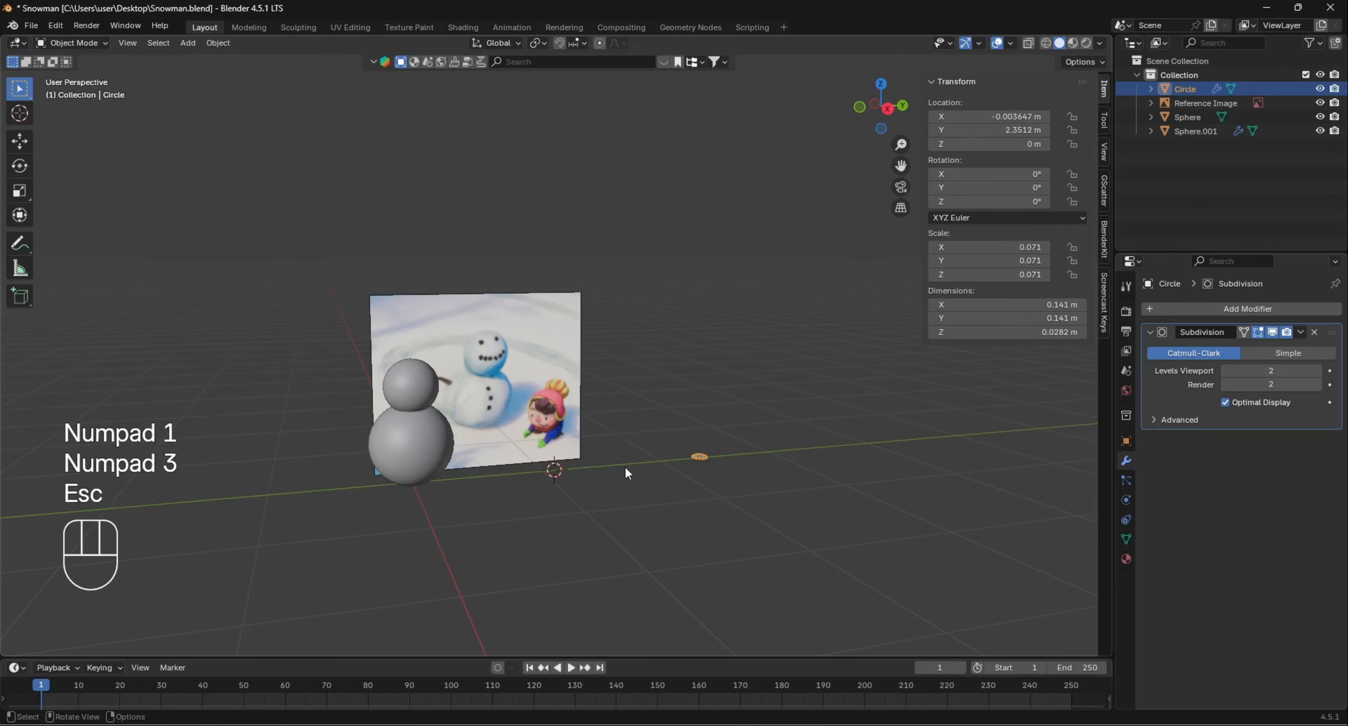
In right view, move the dome along the Y axis to about 0 m, centred at the base of the snowman's body
key("KP_1")
key("KP_3")
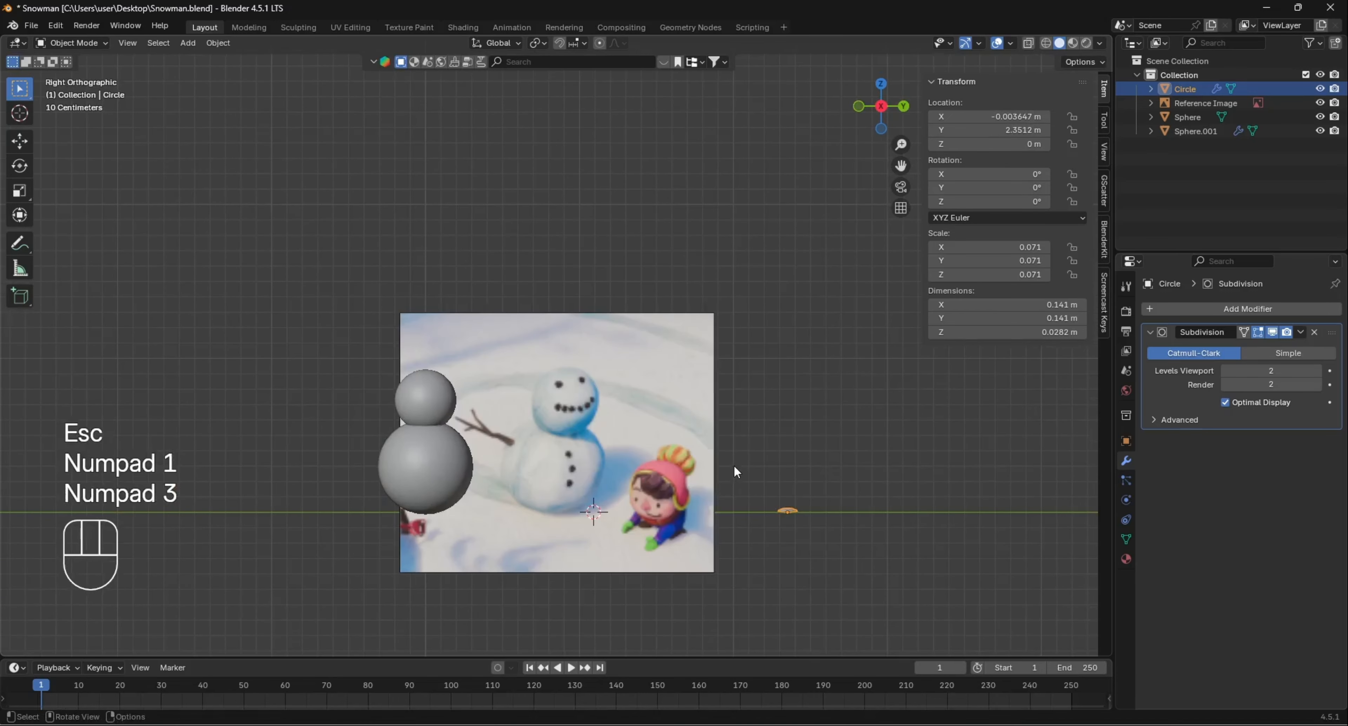
key("g")
key("y")
left_click(372, 466)
scroll(346, 455, "up", 7)
middle_click_drag(693, 517, 582, 363, "shift")
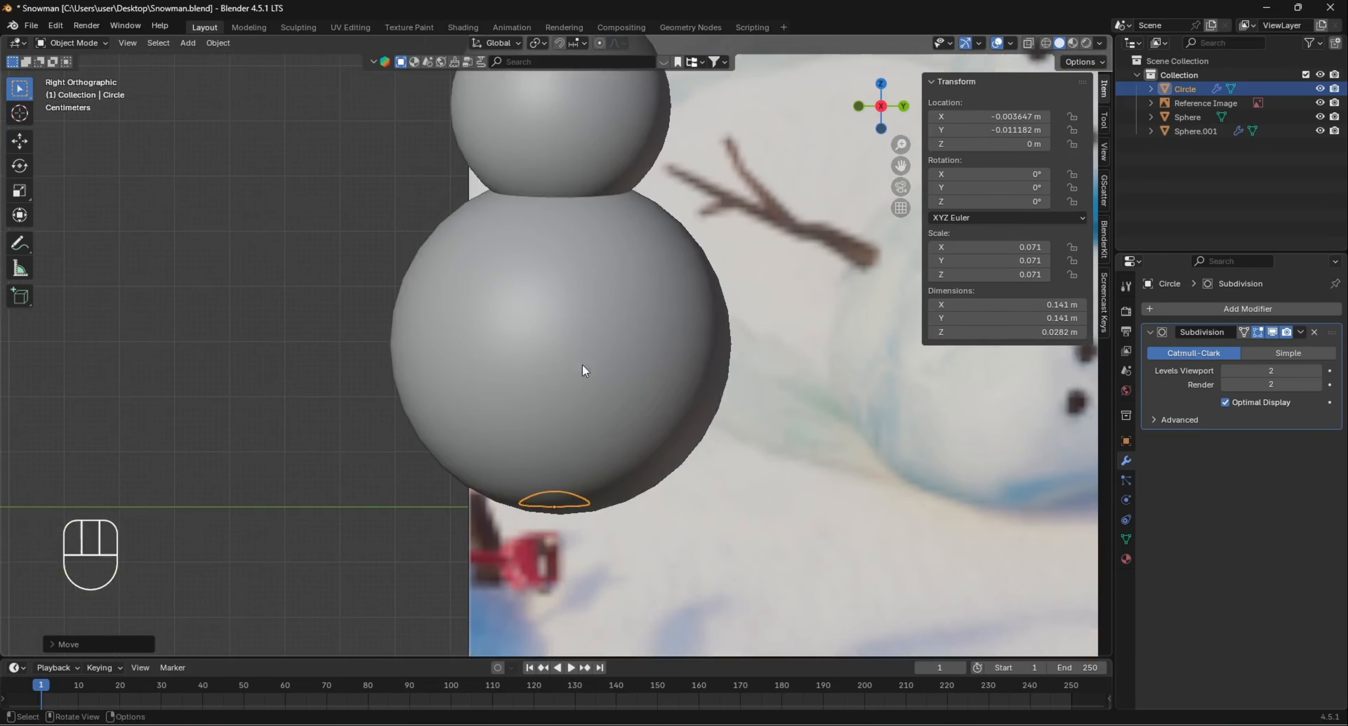
key("g")
key("y")
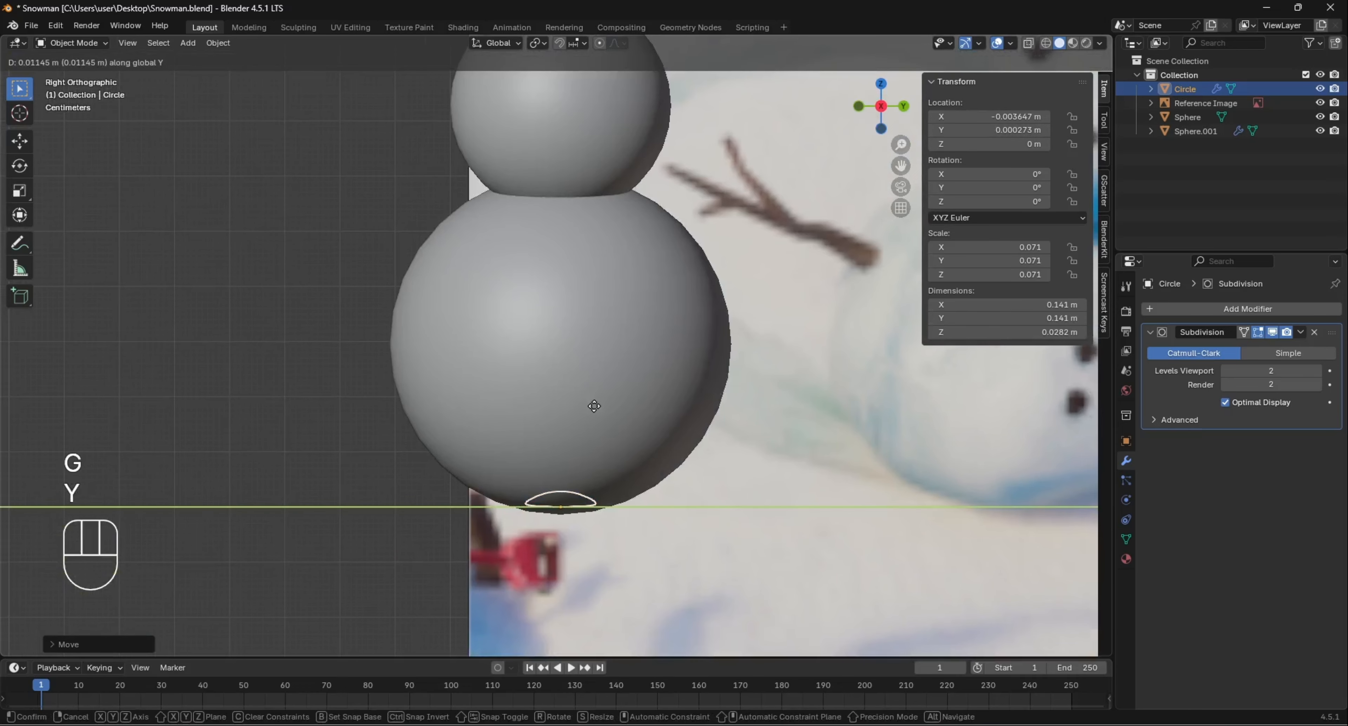
left_click(608, 420)
Scale the dome down to 0.033 and, in front view, move it along the X axis to about 0.271 m
key("s")
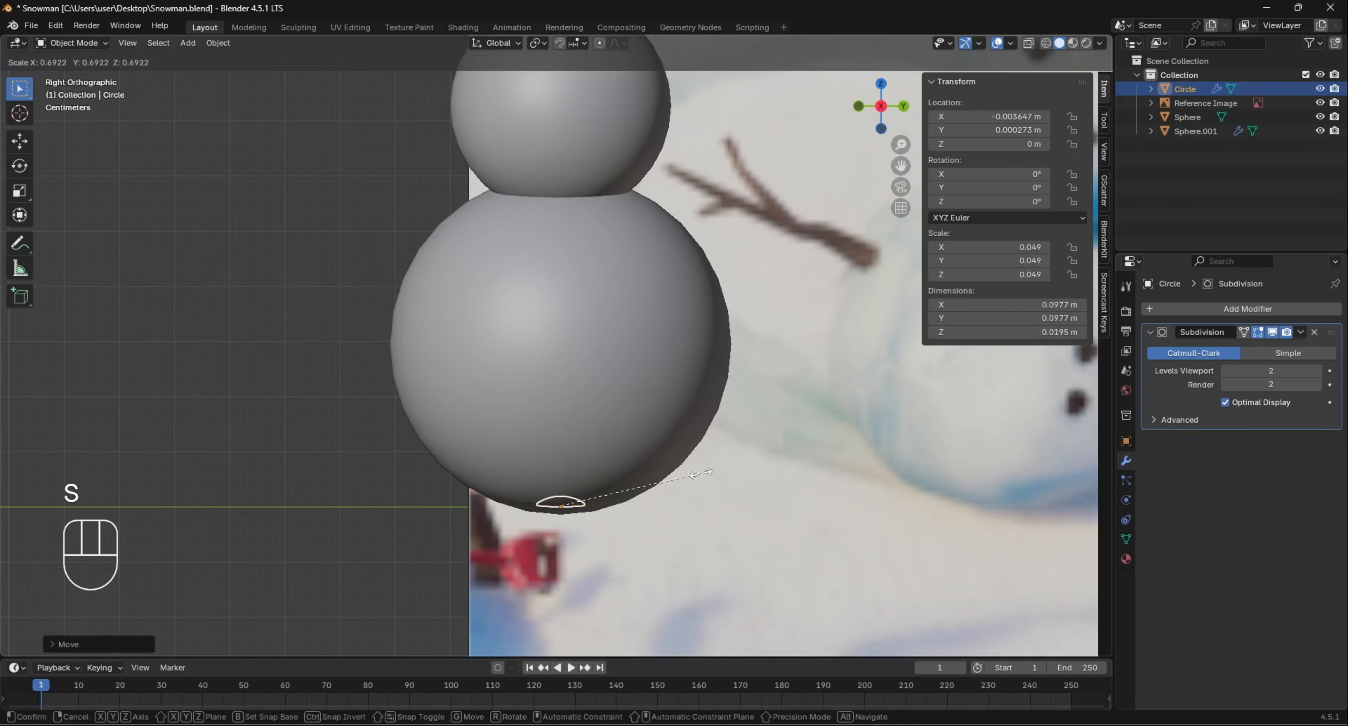
left_click(677, 475)
key("KP_1")
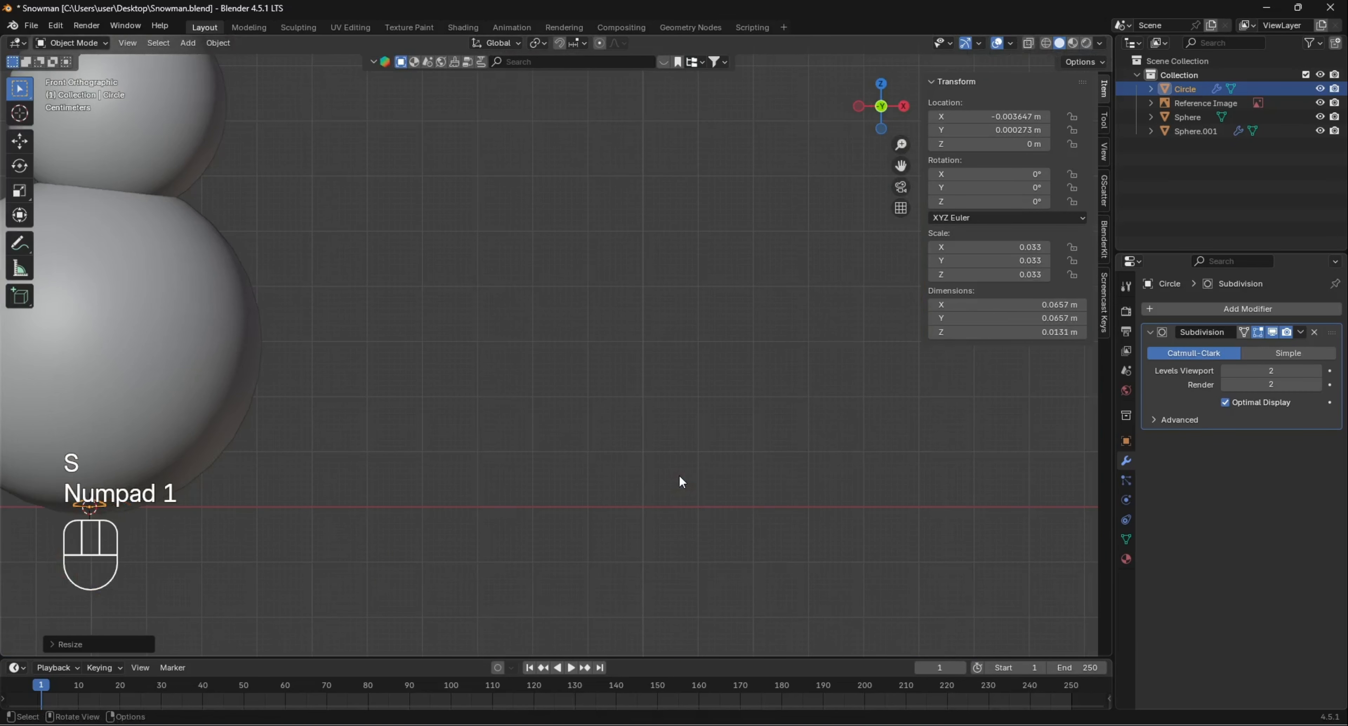
scroll(359, 468, "up", 1)
middle_click_drag(370, 477, 694, 450, "shift")
key("g")
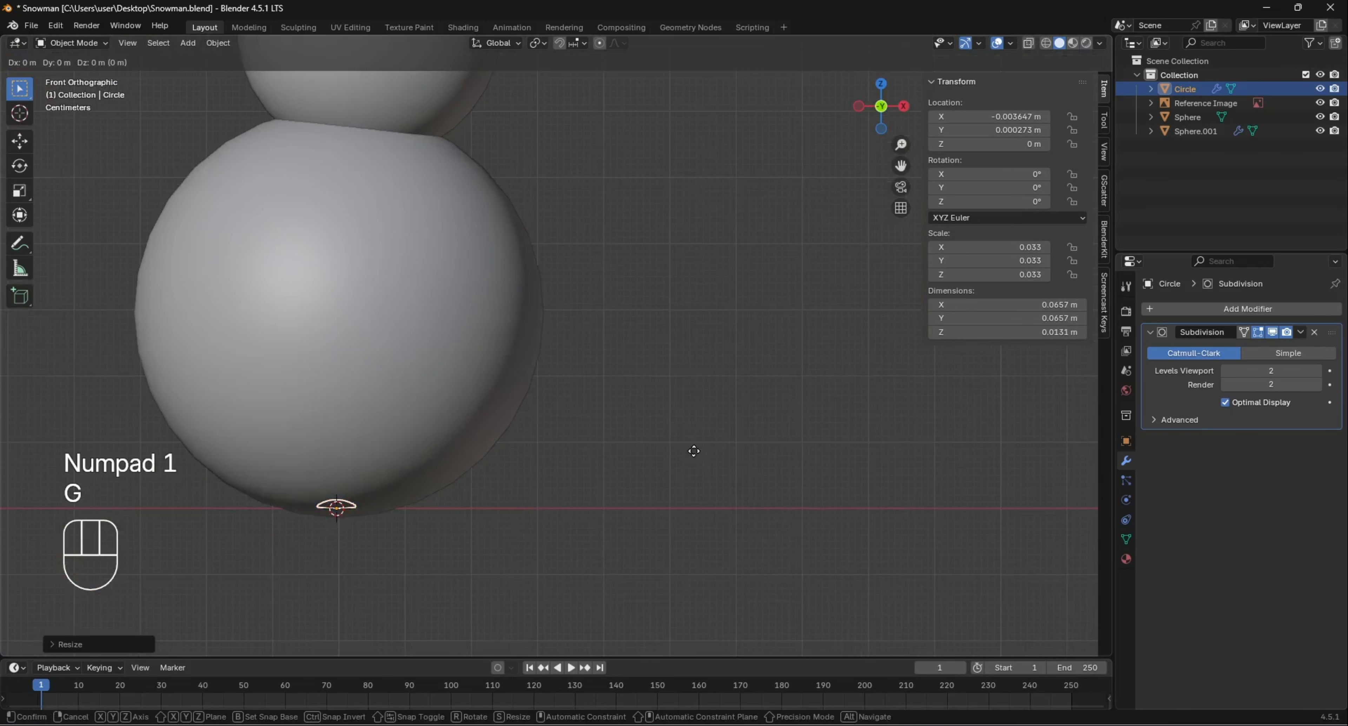
key("x")
left_click(876, 456)
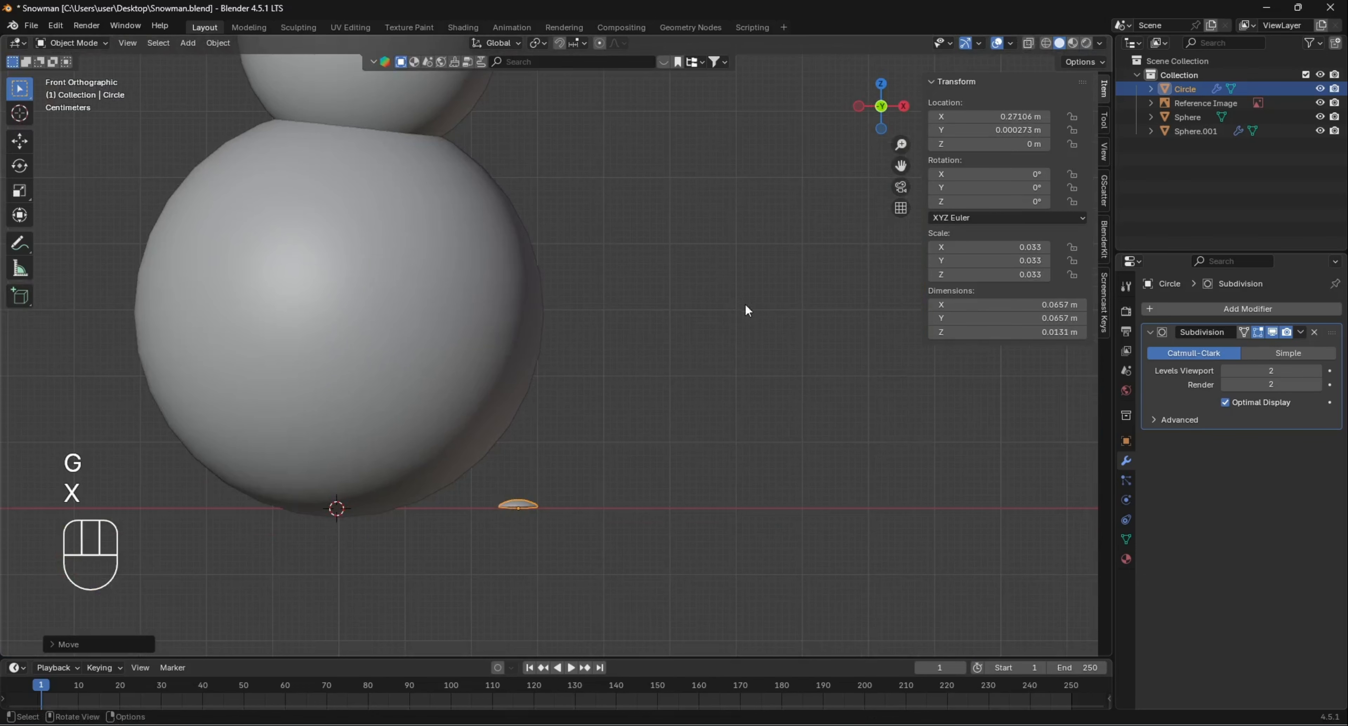
Rotate the dome to about 115° around Y and raise it along the Z axis to about 0.453 m
key("r")
left_click(556, 654)
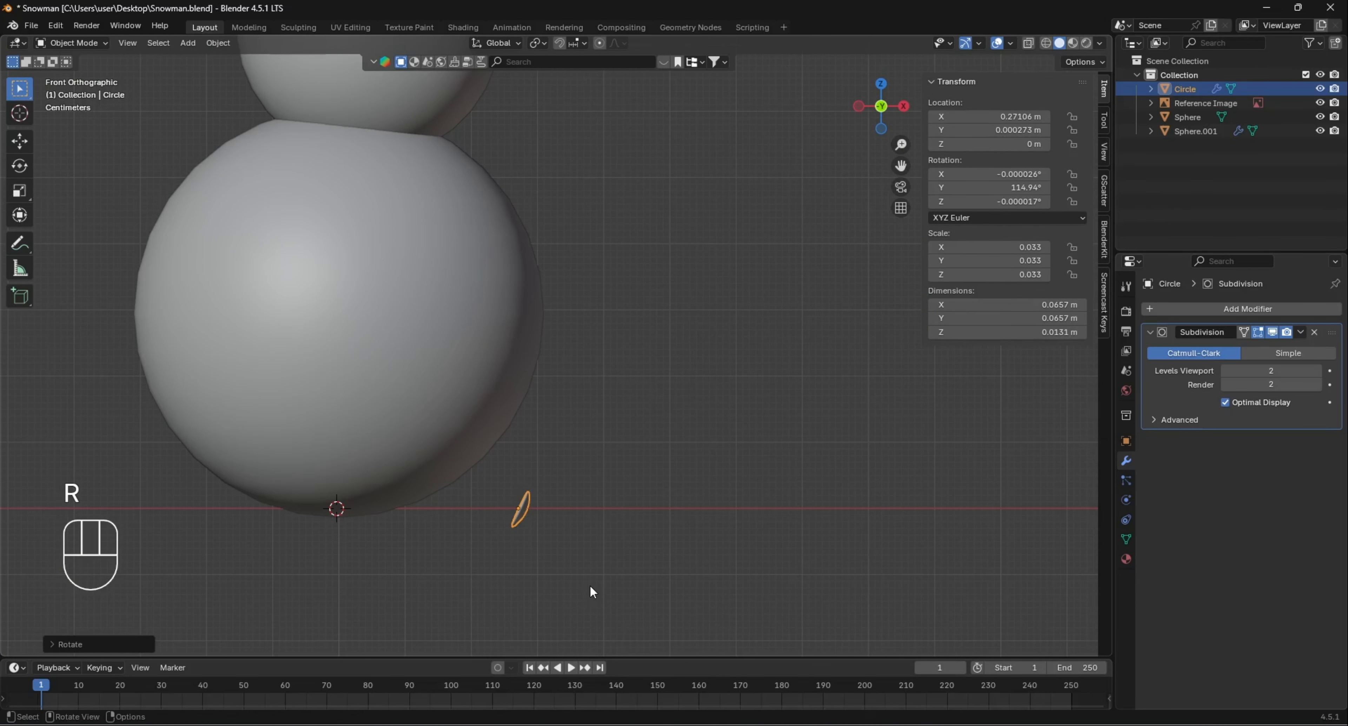
key("g")
key("z")
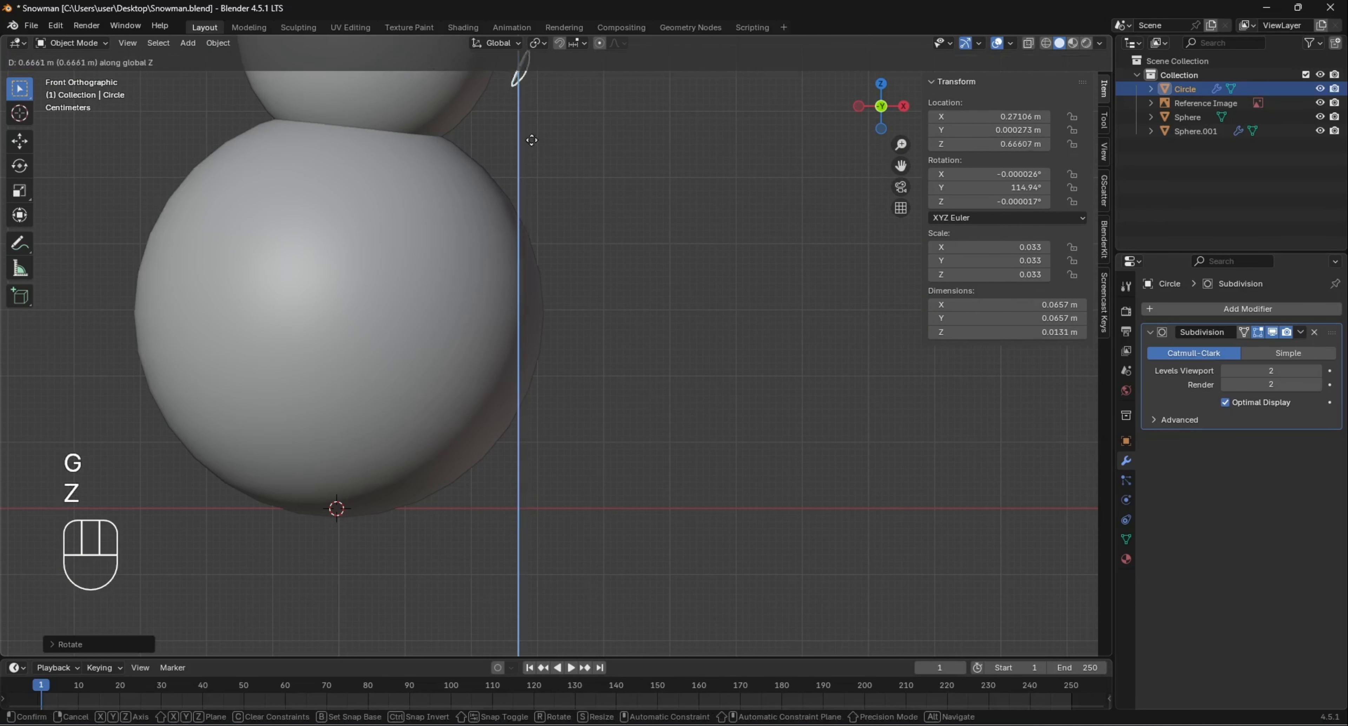
left_click(554, 293)
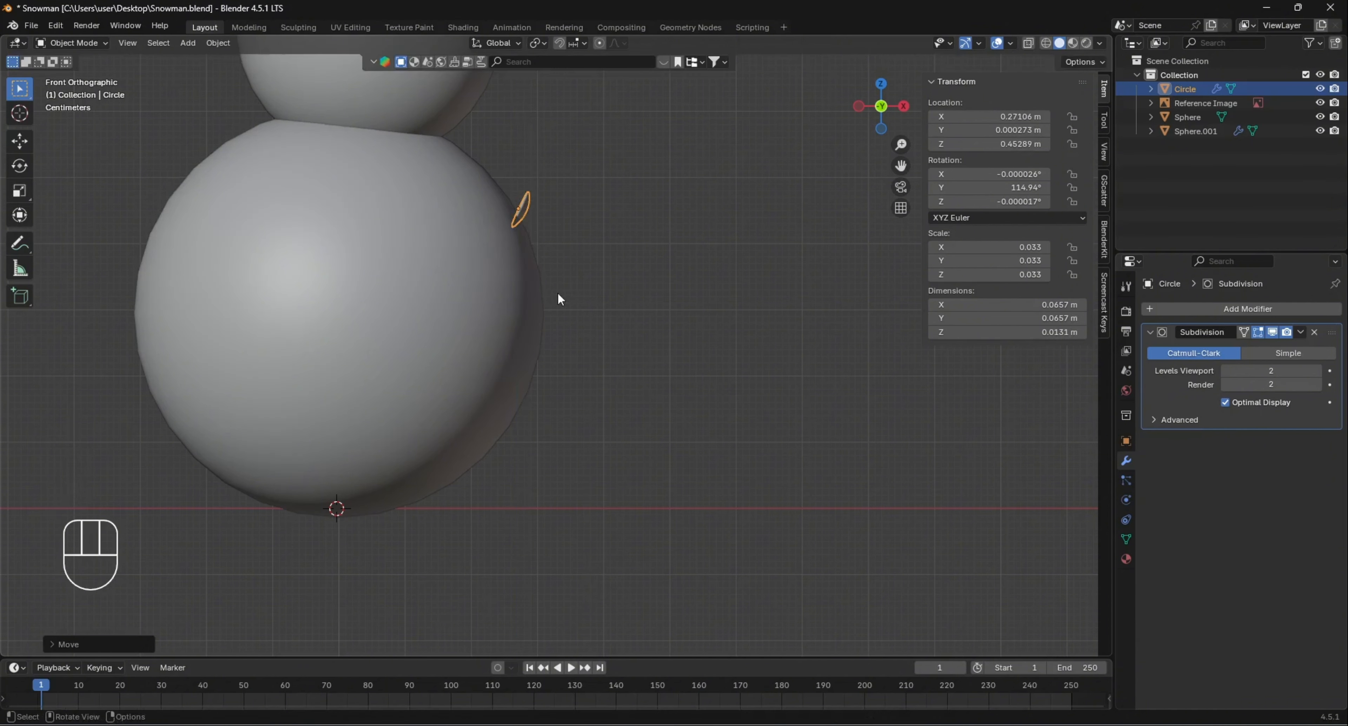
Tilt the dome to about 58.7° around Y and seat it on the body's upper front, near X 0.268 m, Z 0.439 m
key("r")
left_click(634, 182)
key("g")
left_click(667, 269)
Select the dome on the snowman's body and enter Edit Mode on it
middle_click_drag(667, 269, 592, 300)
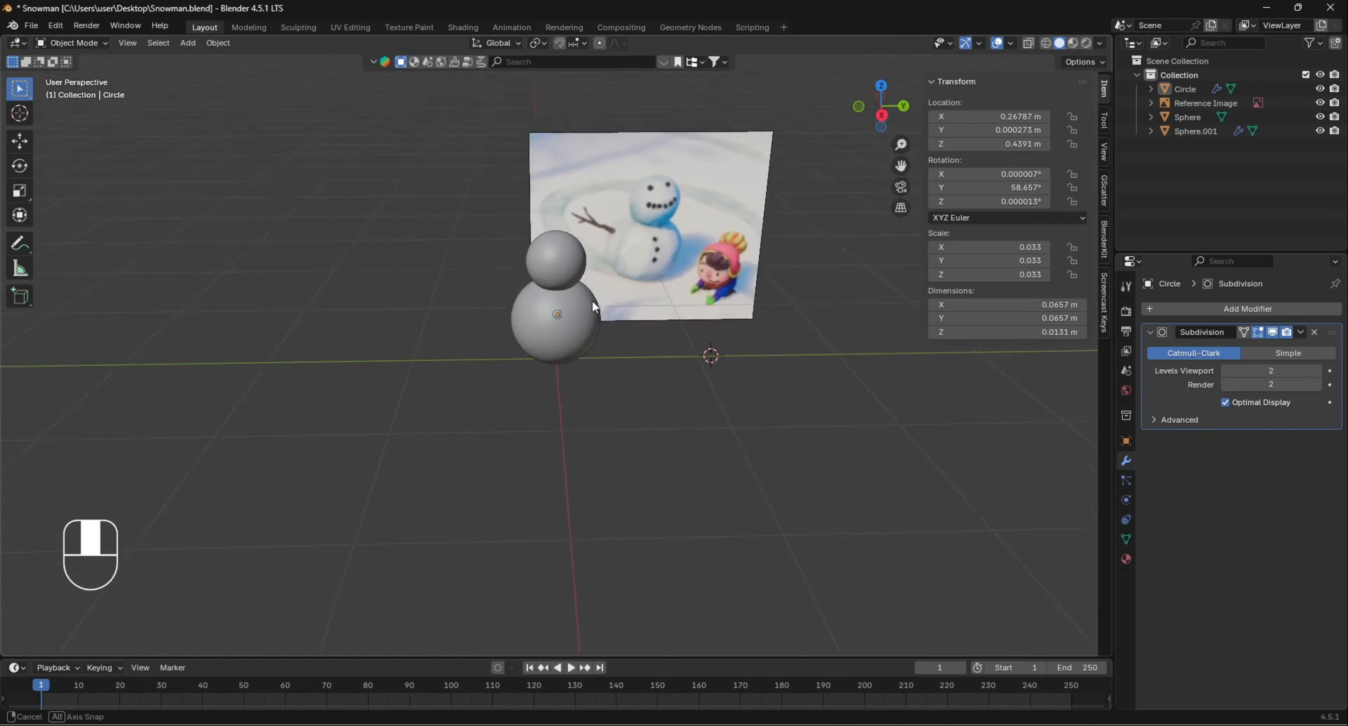
scroll(592, 300, "up", 6)
middle_click_drag(569, 217, 484, 274, "shift")
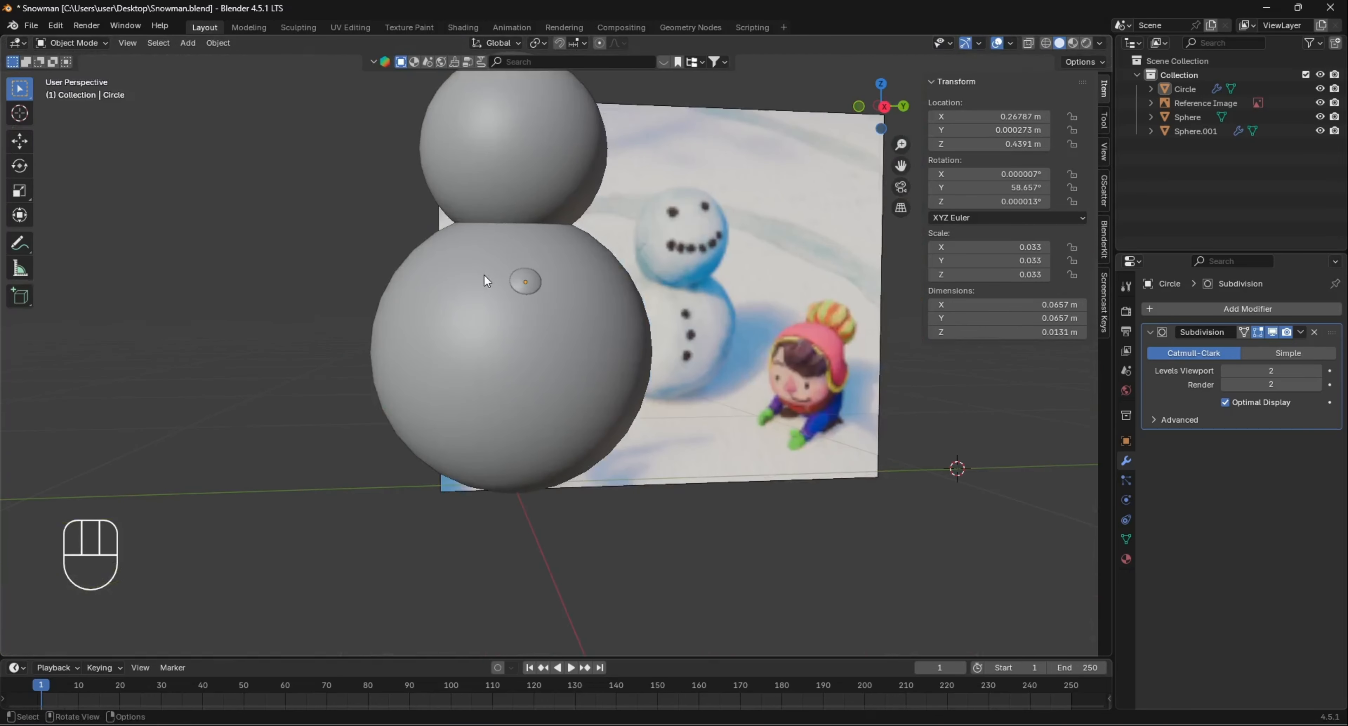
scroll(521, 255, "up", 4)
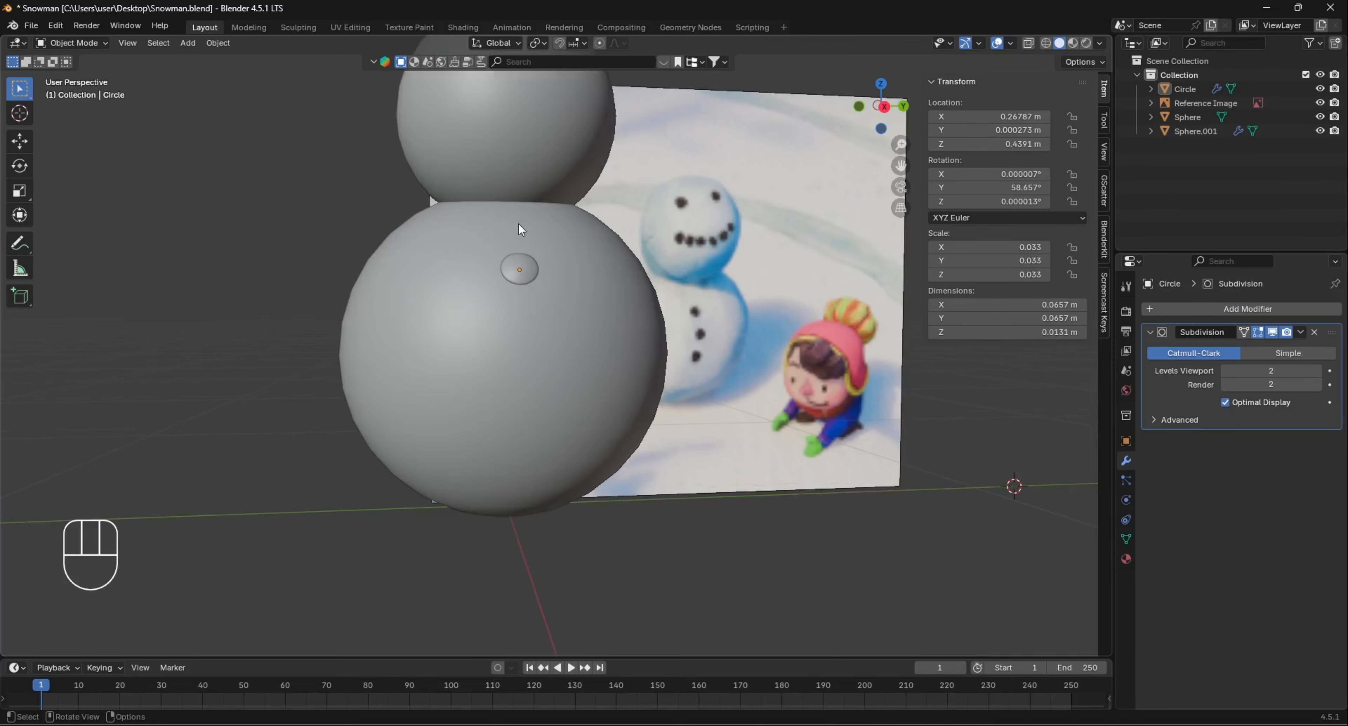
left_click(508, 202)
middle_click_drag(508, 201, 549, 306, "shift")
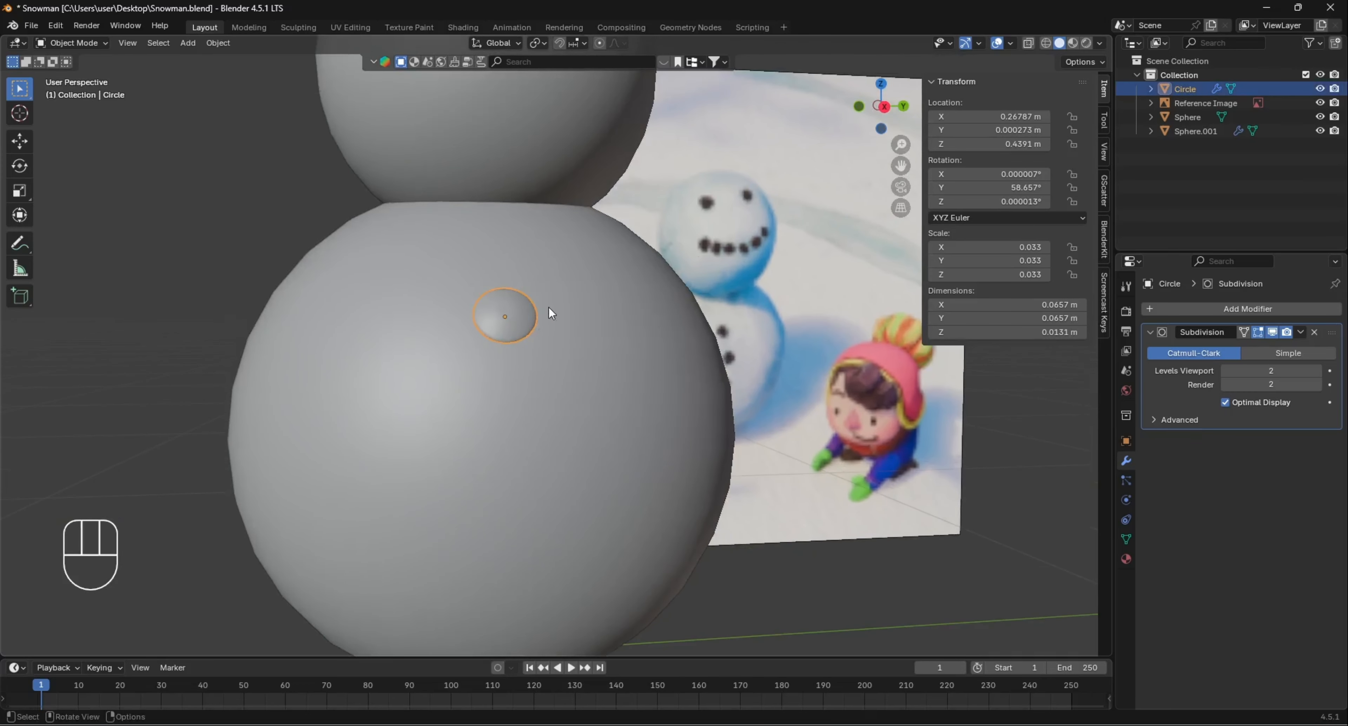
key("Tab")
scroll(443, 293, "up", 3)
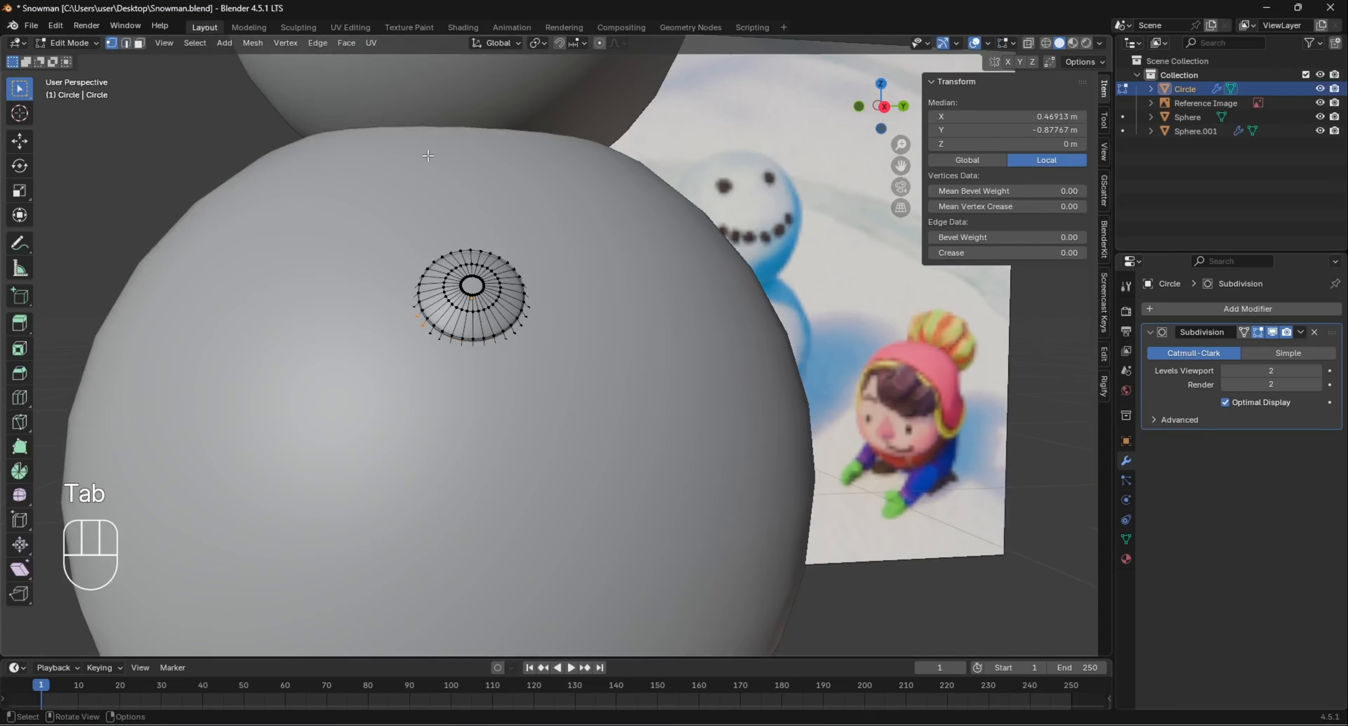
Enable proportional editing and shift a vertex of the dome's middle ring, using a reduced area of influence
middle_click_drag(570, 222, 611, 294, "shift")
scroll(611, 295, "up", 2)
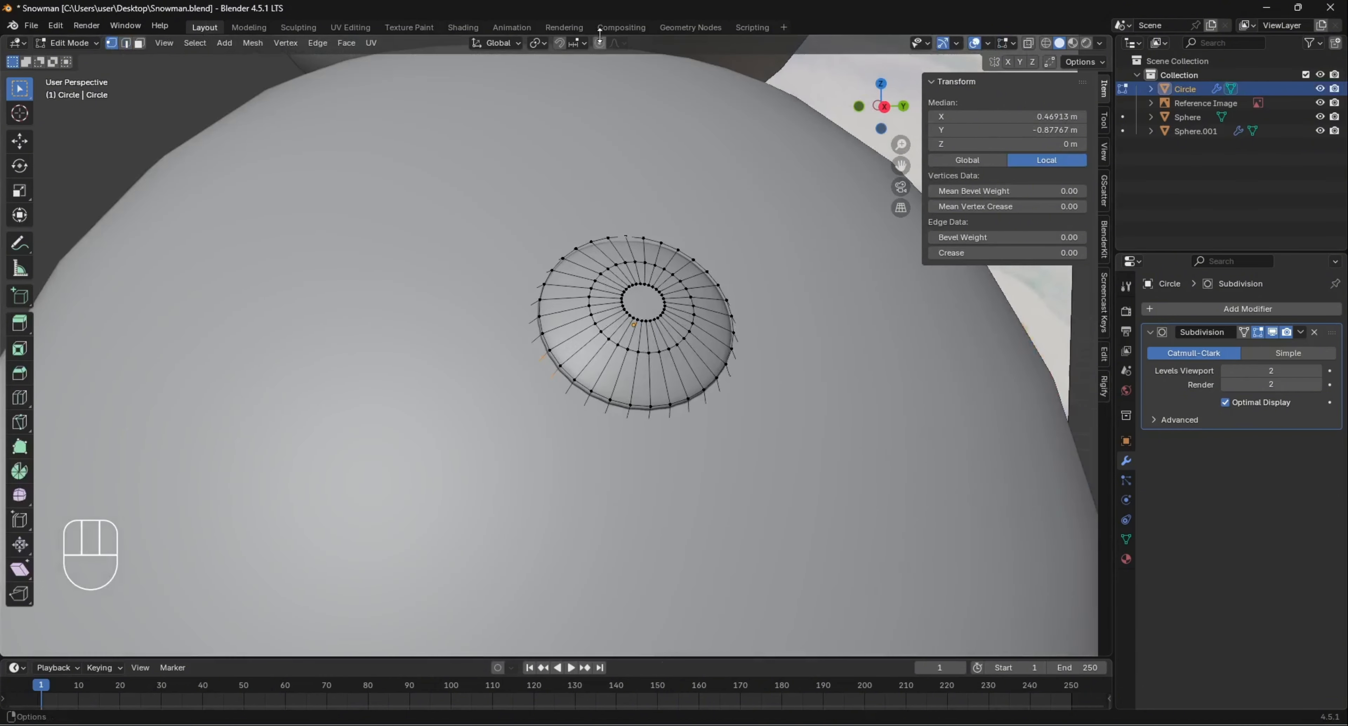
left_click(628, 261)
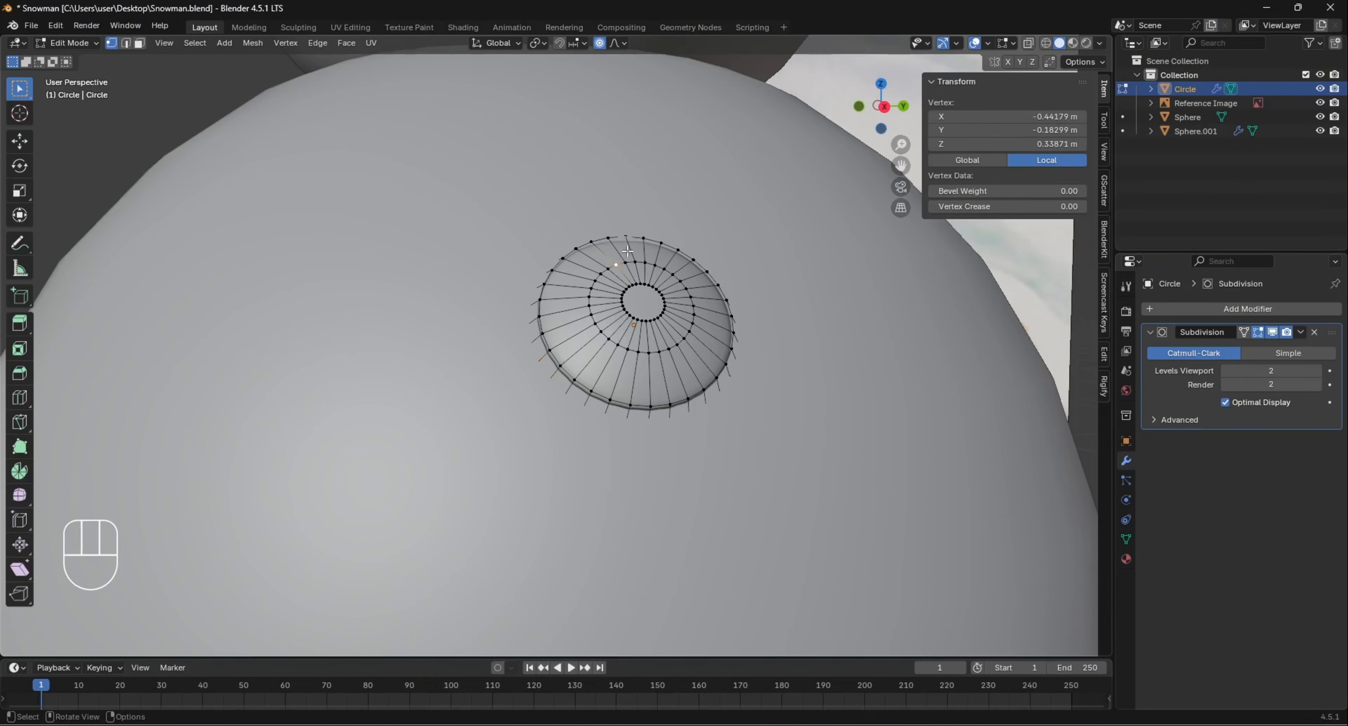
key("g")
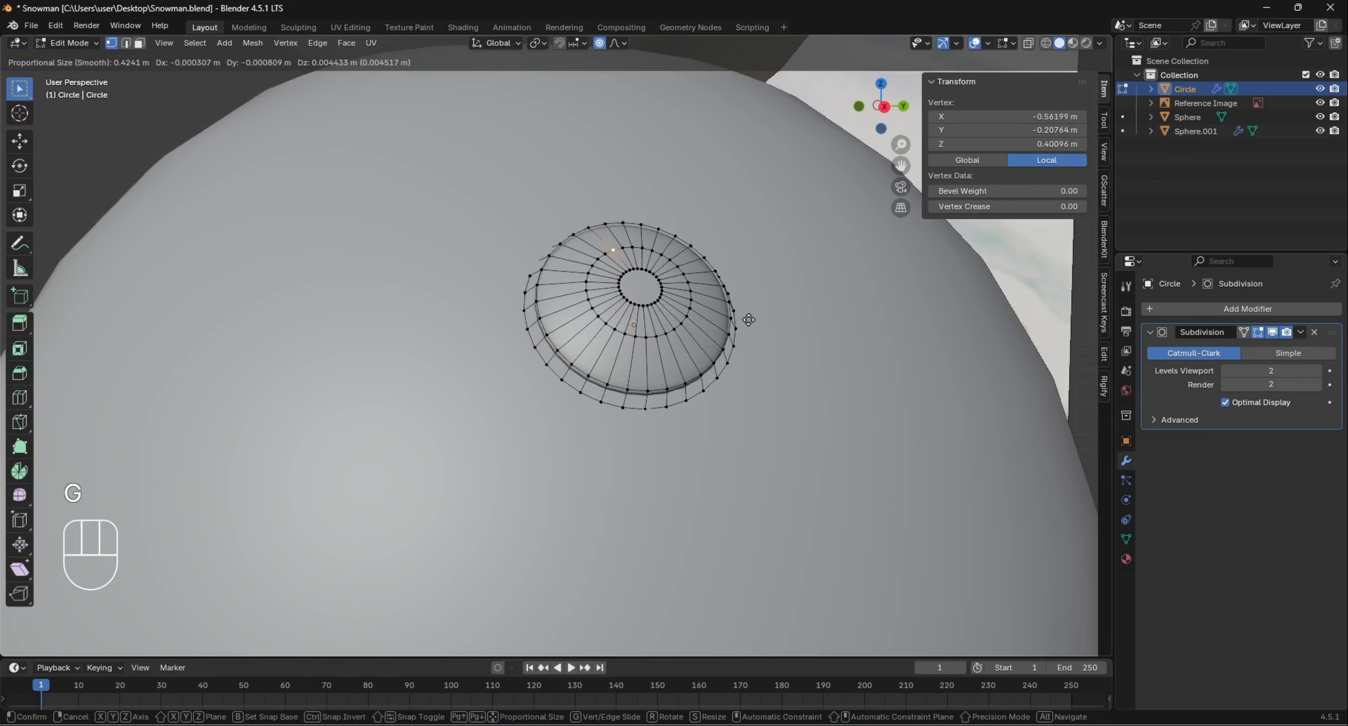
scroll(750, 328, "up", 20)
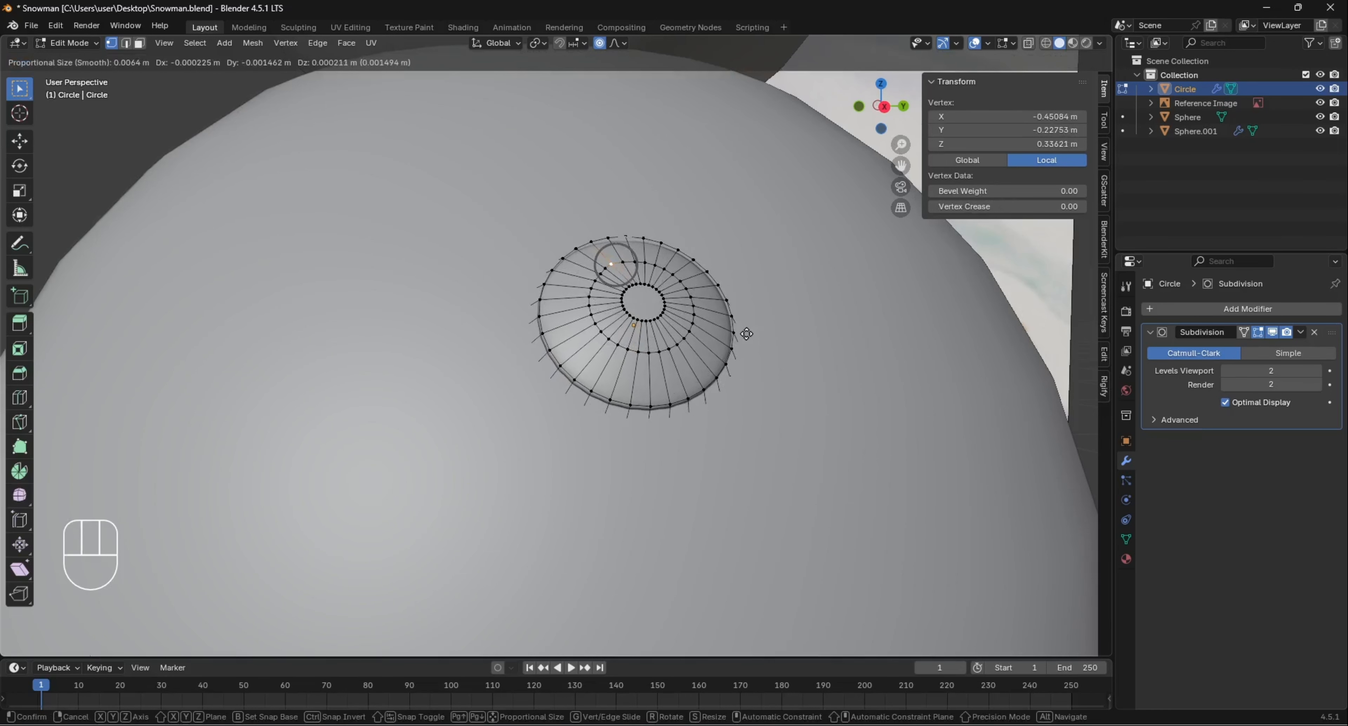
left_click(746, 322)
mouse_move(747, 322)
middle_mouse_down()
mouse_move(845, 326)
mouse_move(720, 319)
middle_mouse_up()
key("g")
left_click(855, 324)
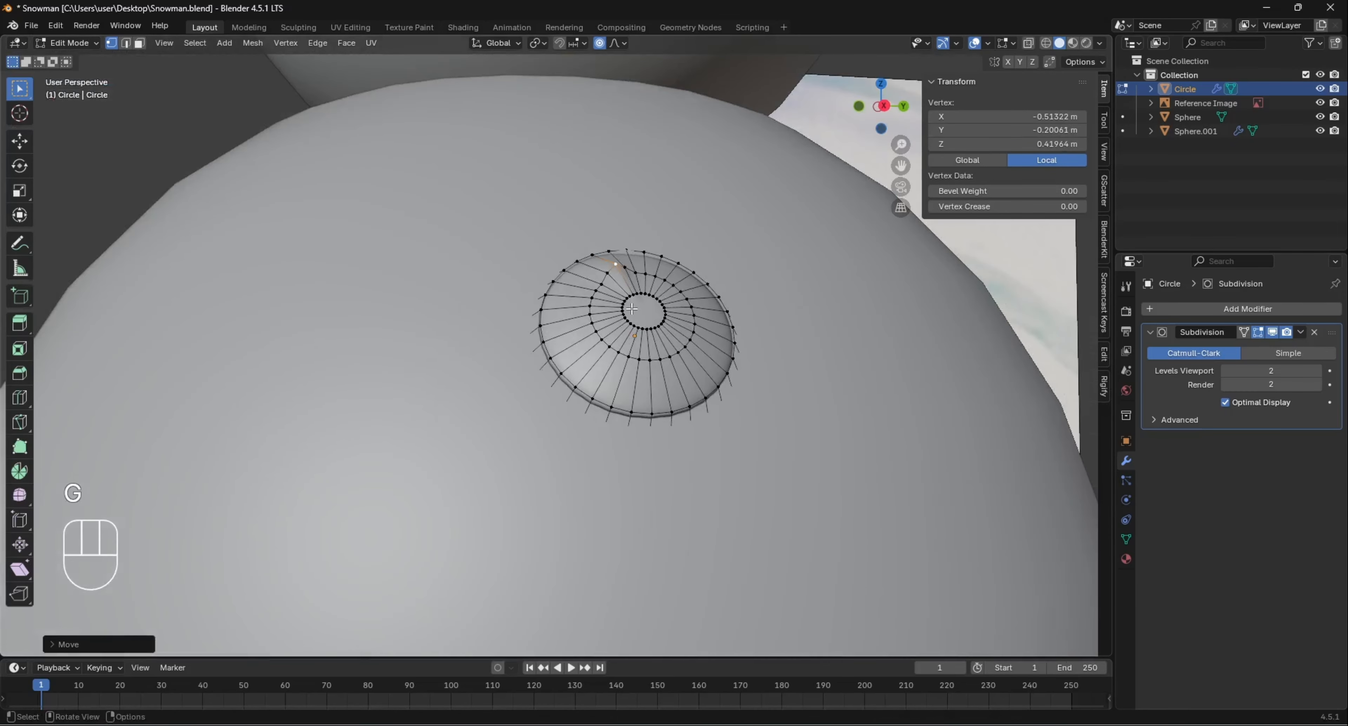
Select part of the dome's inner ring and pull it outward with a proportional size of about 0.027 m
left_click_drag(631, 312, 687, 348)
key("g")
scroll(721, 323, "down", 15)
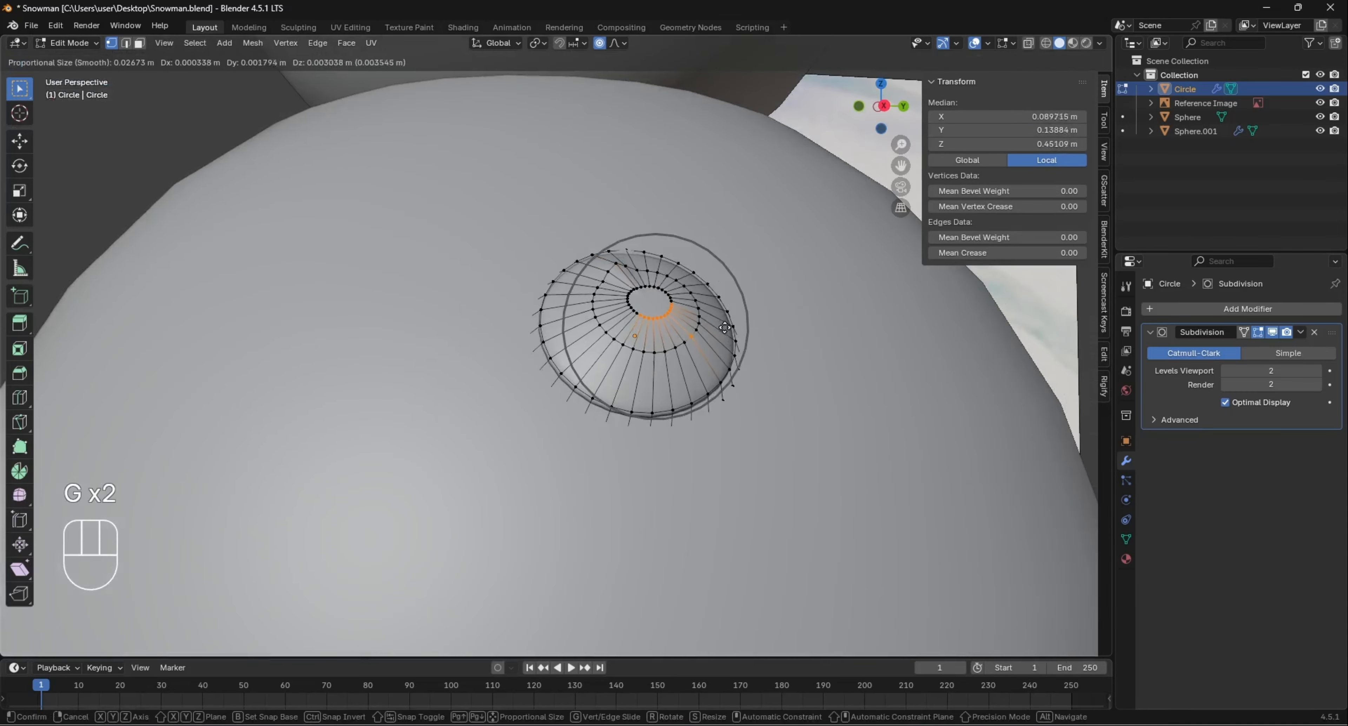
left_click(728, 314)
Push the vertices on the dome's side and lower rim inward to make its outline irregular
middle_click_drag(728, 314, 703, 312)
left_click_drag(768, 291, 795, 309)
key("g")
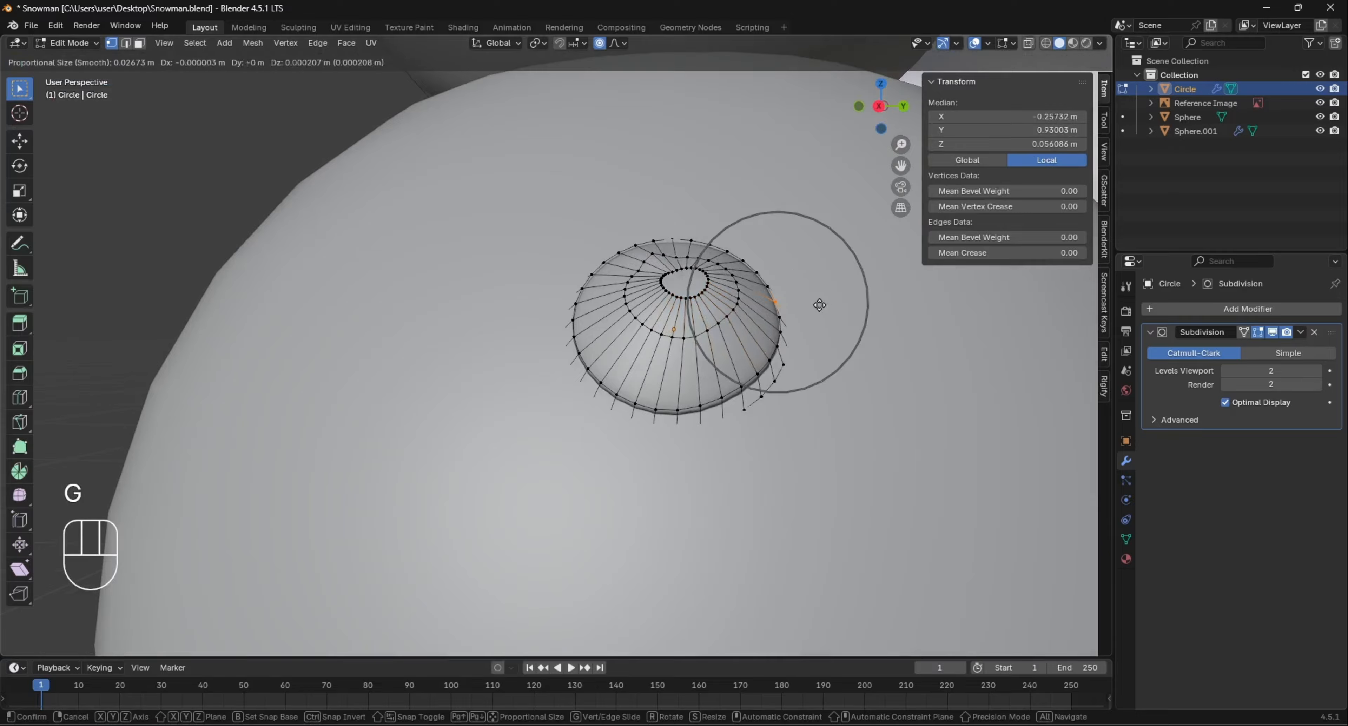
scroll(800, 304, "down", 1)
left_click(800, 304)
left_click(722, 390)
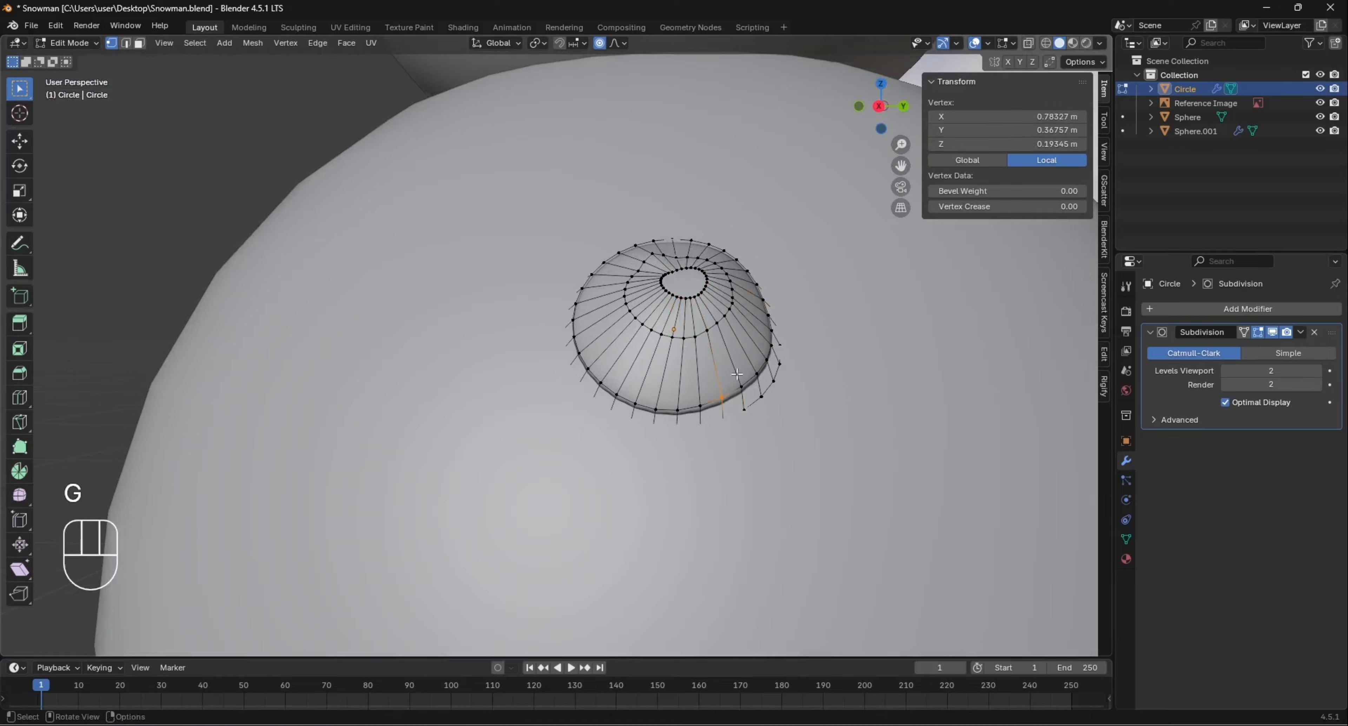
key("g")
left_click(737, 358)
Return to Object Mode and deselect the reshaped dome
scroll(754, 388, "down", 8)
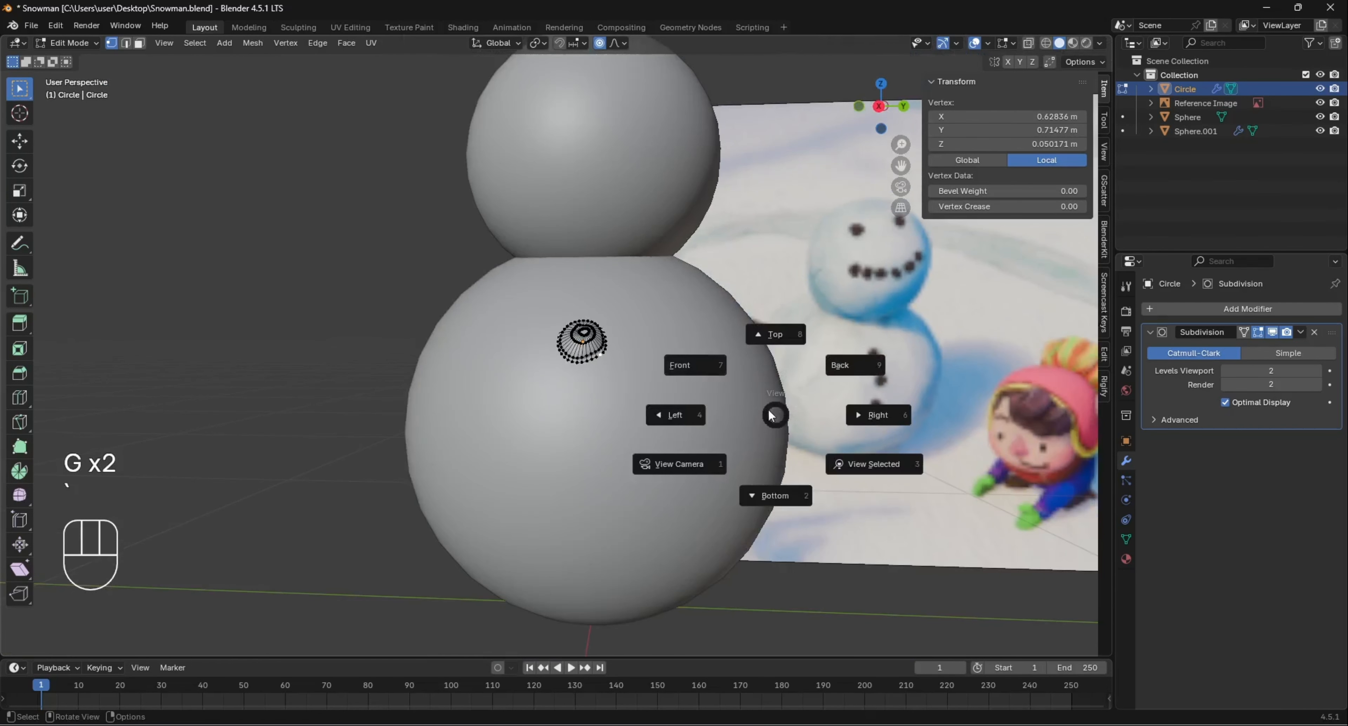
key("grave")
left_click(872, 464)
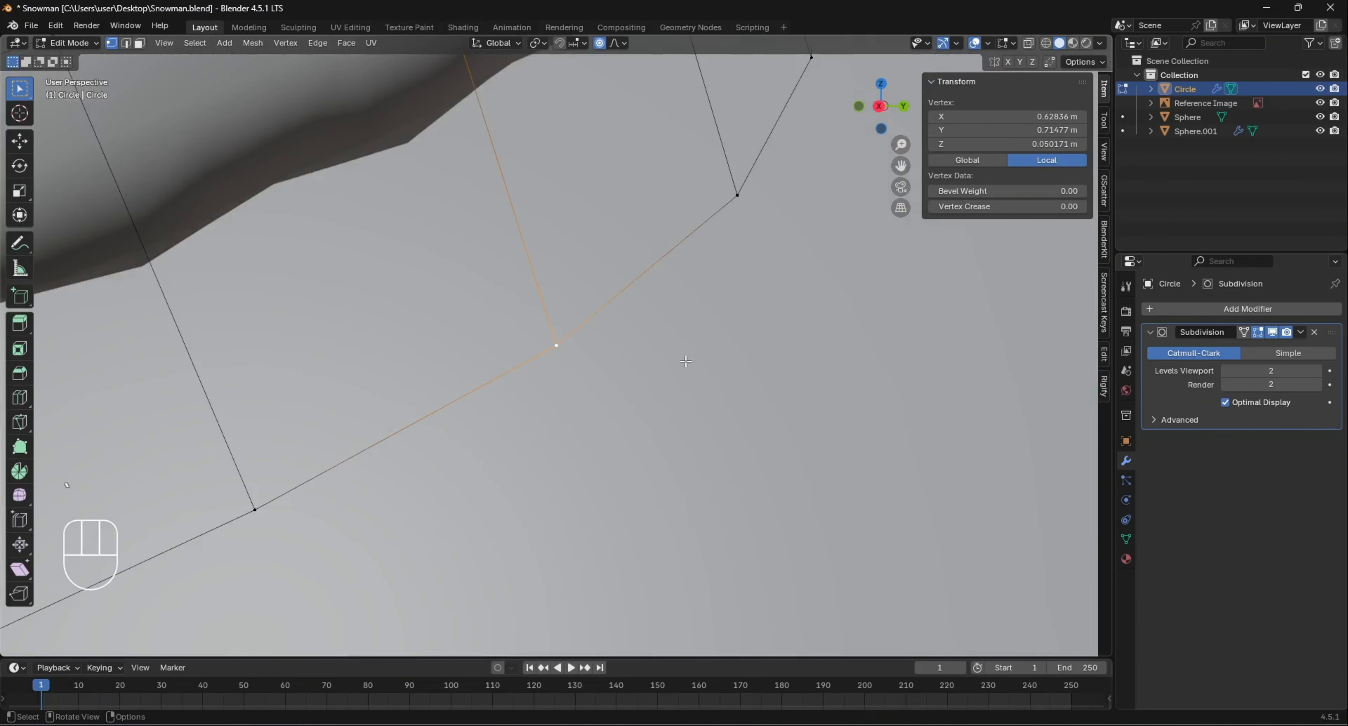
scroll(688, 363, "down", 12)
middle_click_drag(671, 400, 713, 436)
key("Tab")
left_click(712, 397)
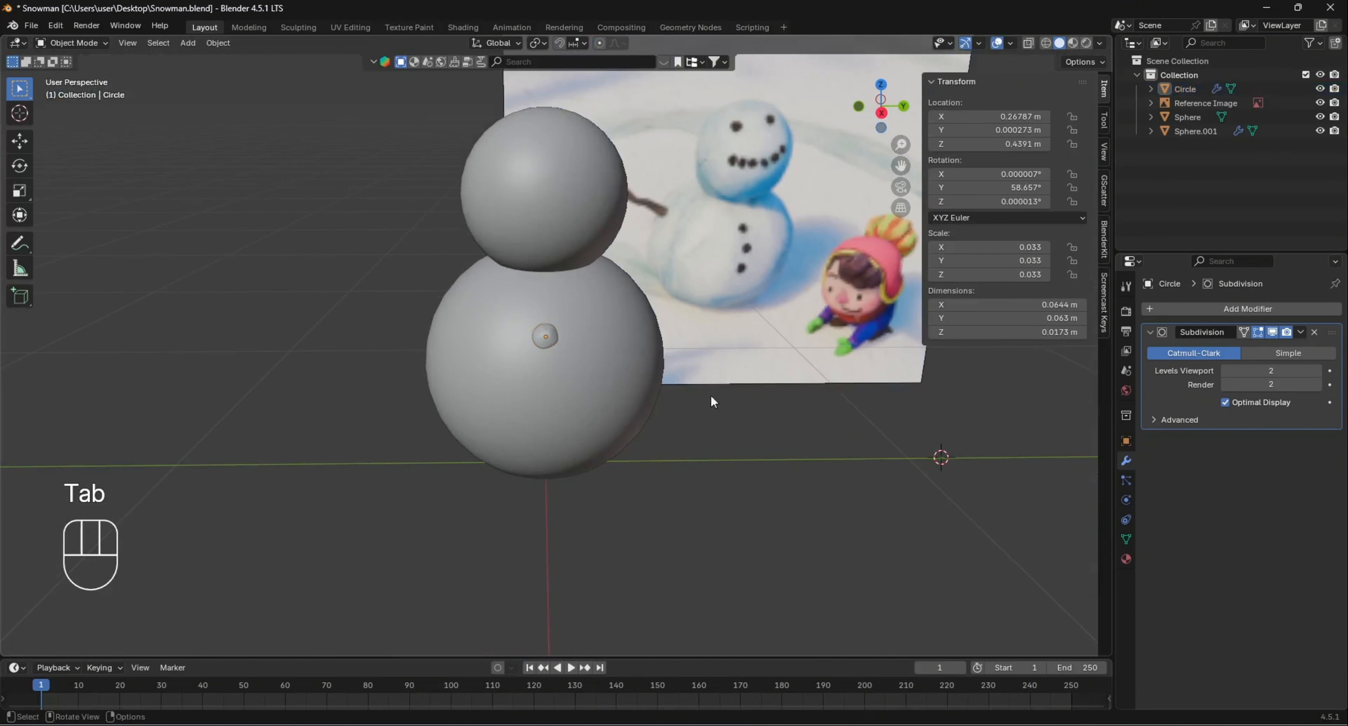
Select the reshaped dome on the body and duplicate it in place
scroll(706, 395, "up", 4)
middle_click_drag(686, 384, 647, 335)
left_click(546, 332)
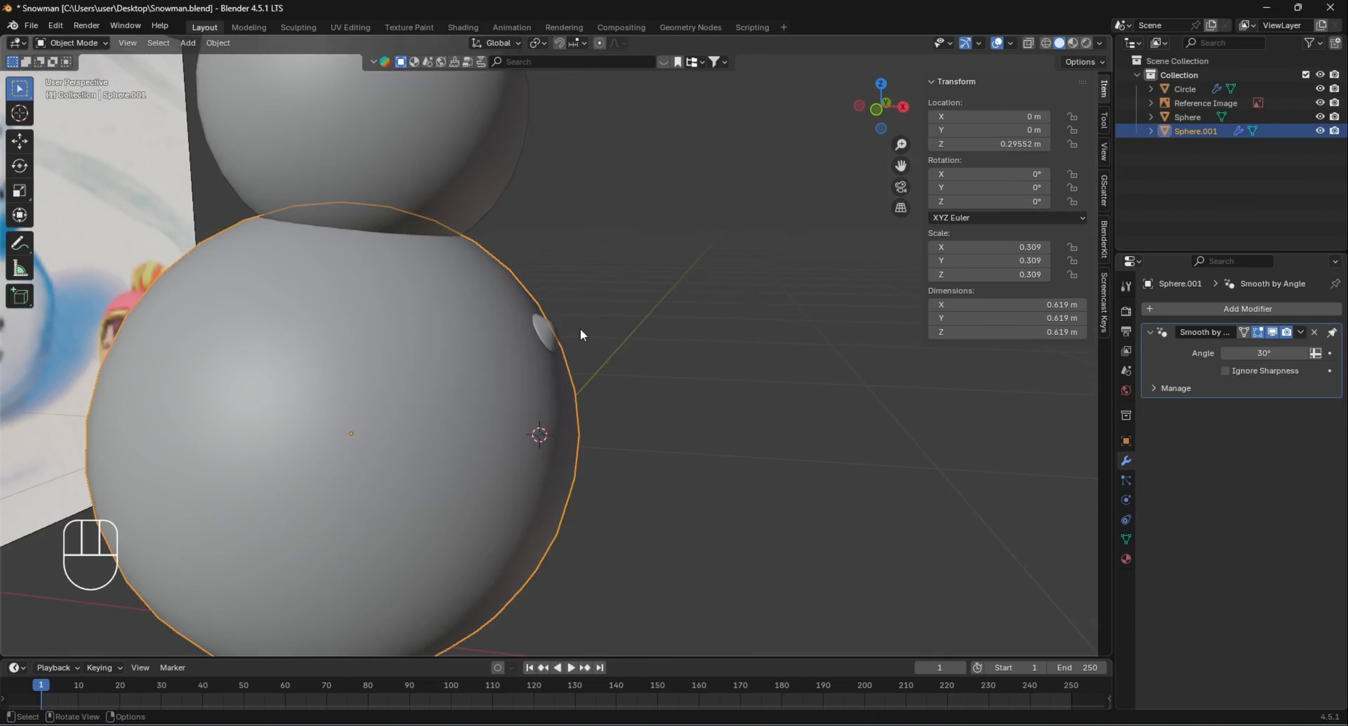
left_click(565, 334)
key("KP_3")
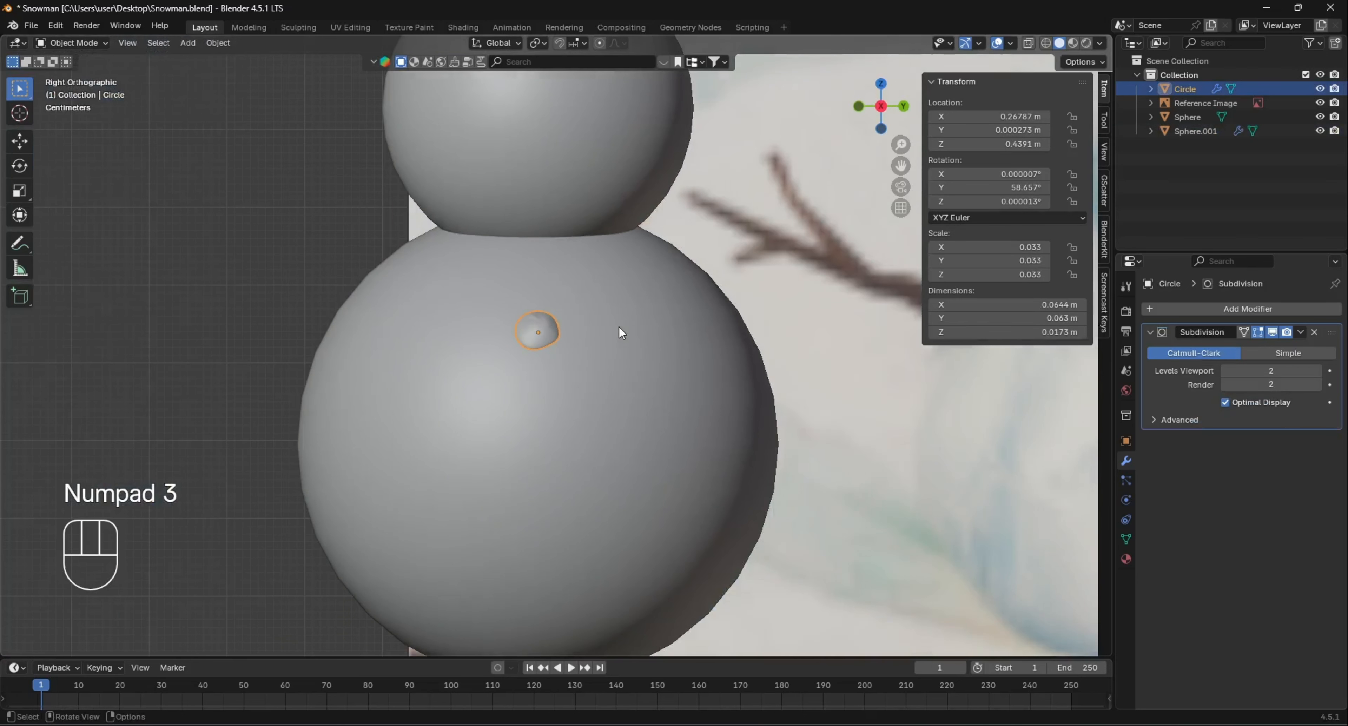
key("shift")
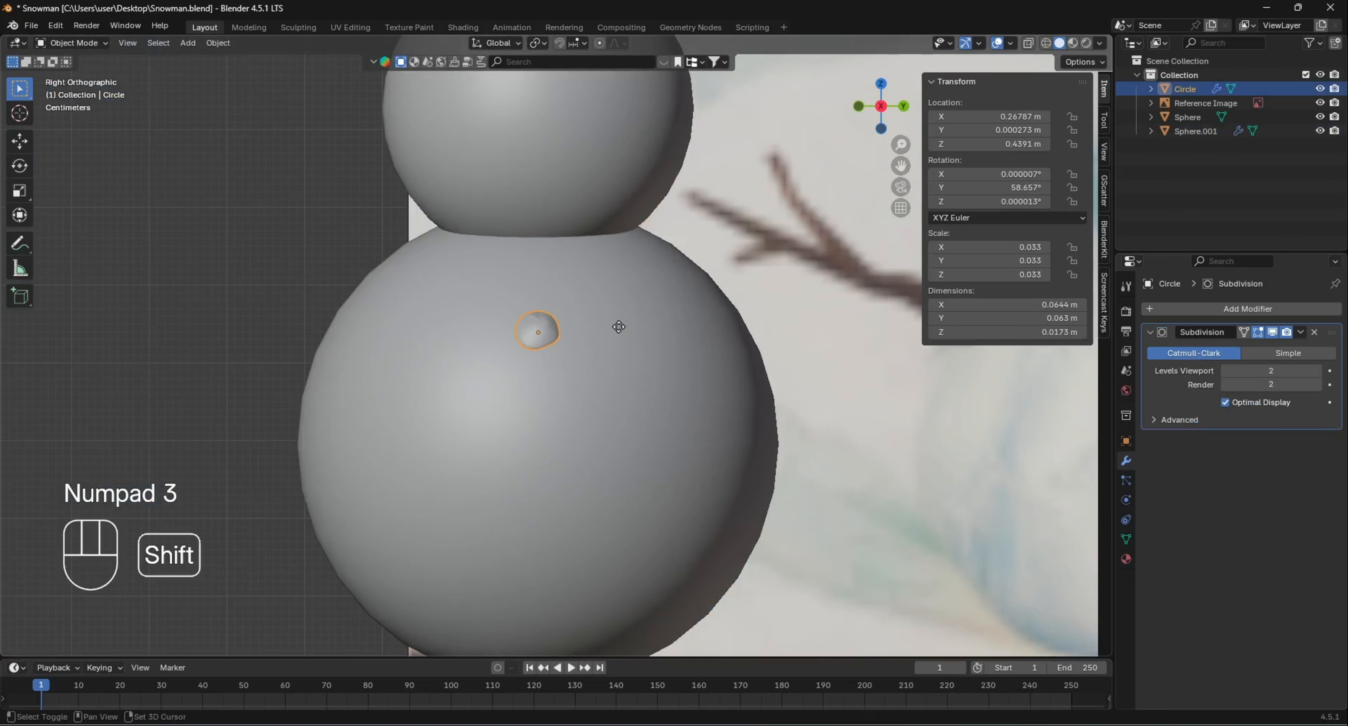
key("shift+d")
right_click(619, 326)
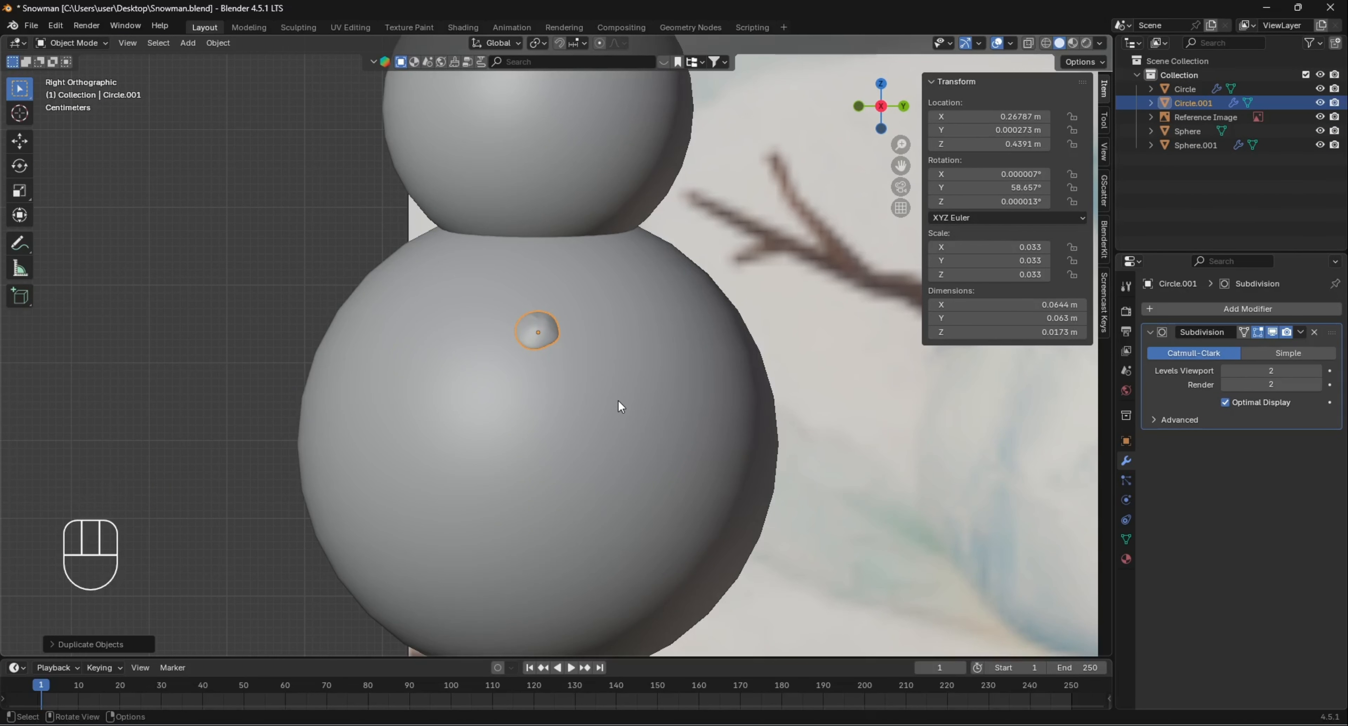
In front view, place the duplicate below the first dome, near X 0.301 m, Z 0.340 m, rotated about 81.6° around Y against the body
key("KP_1")
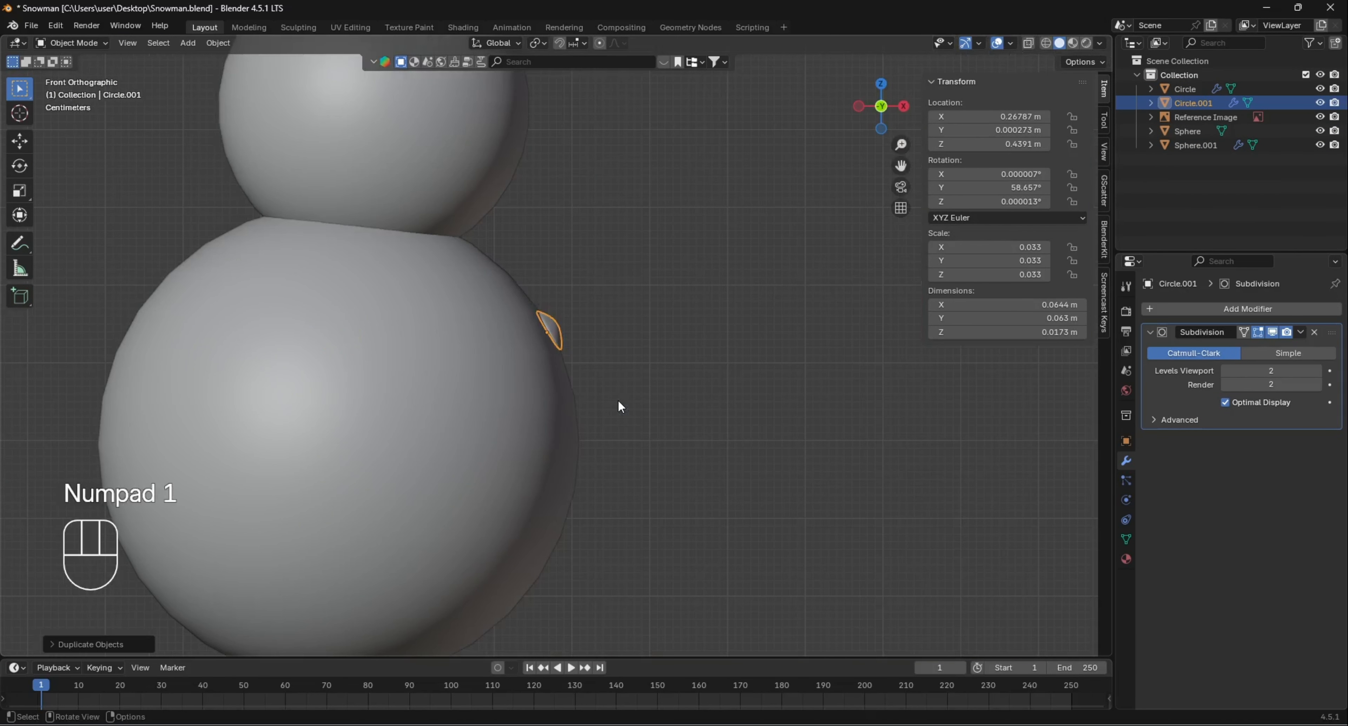
key("g")
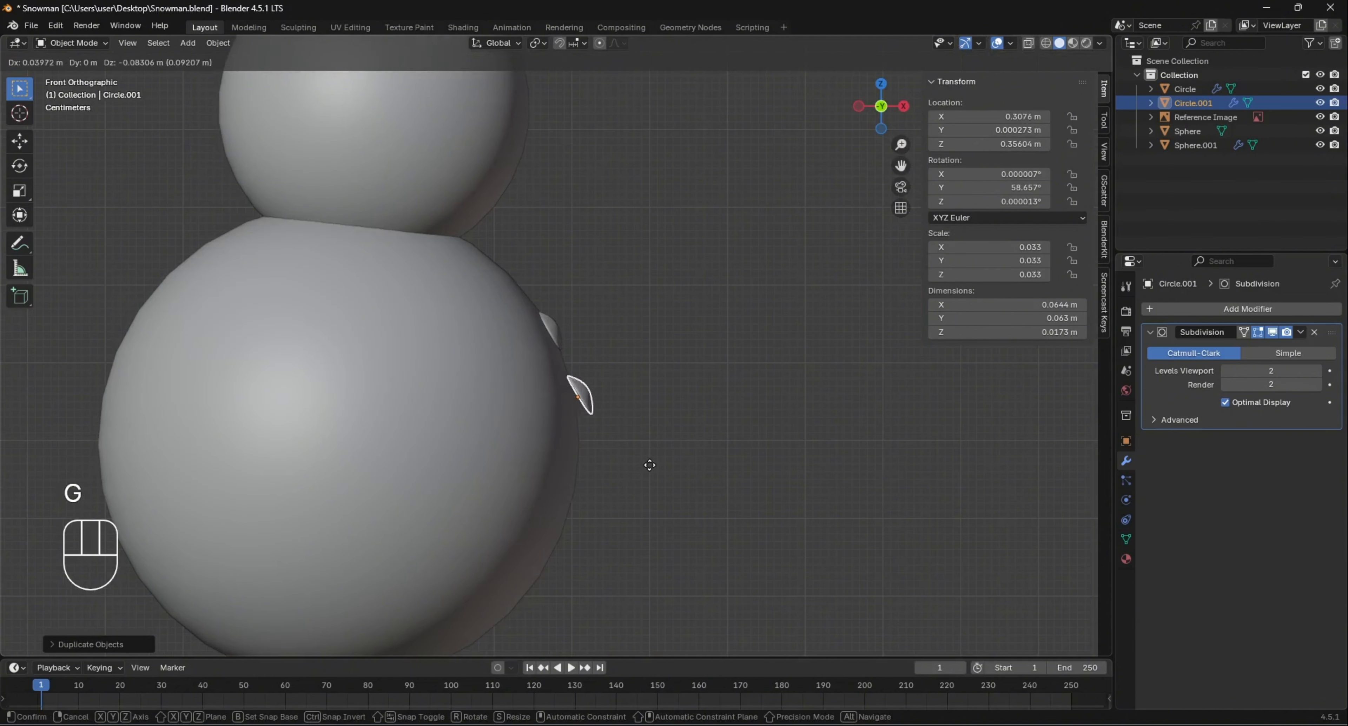
left_click(650, 477)
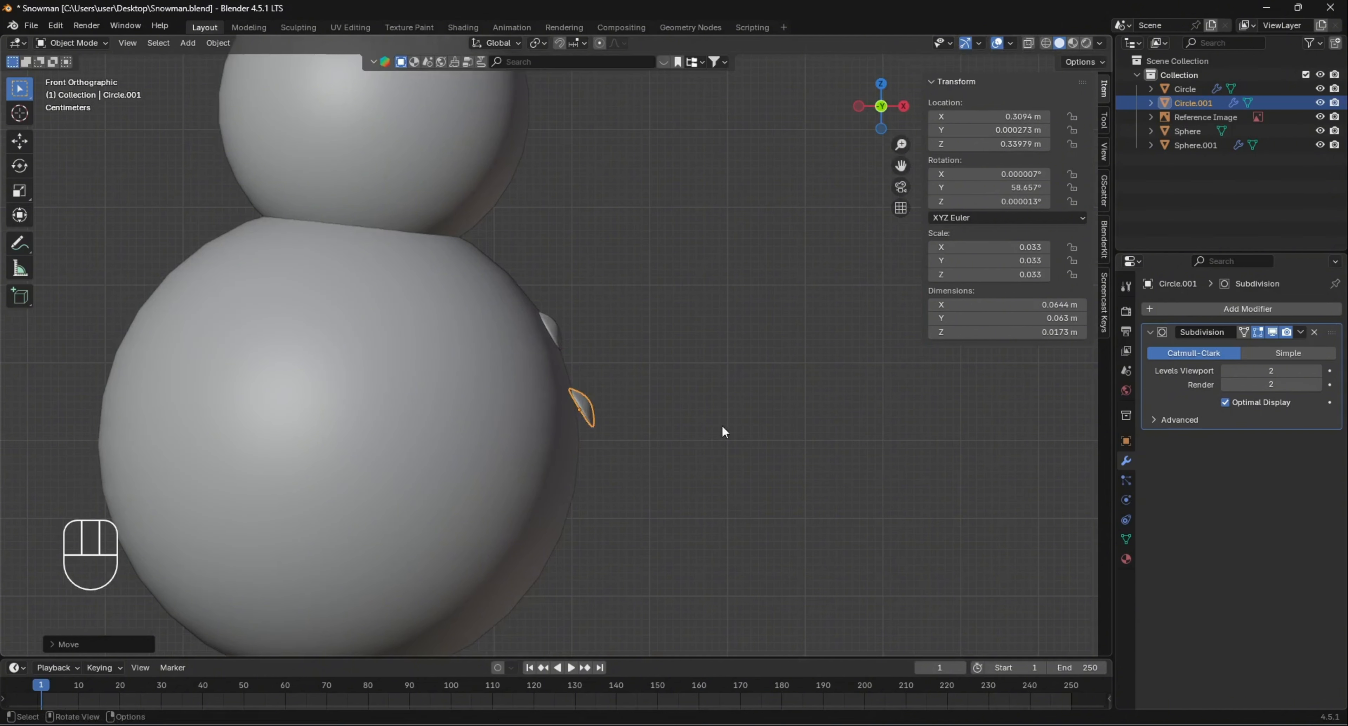
key("r")
left_click(733, 502)
key("g")
left_click(725, 505)
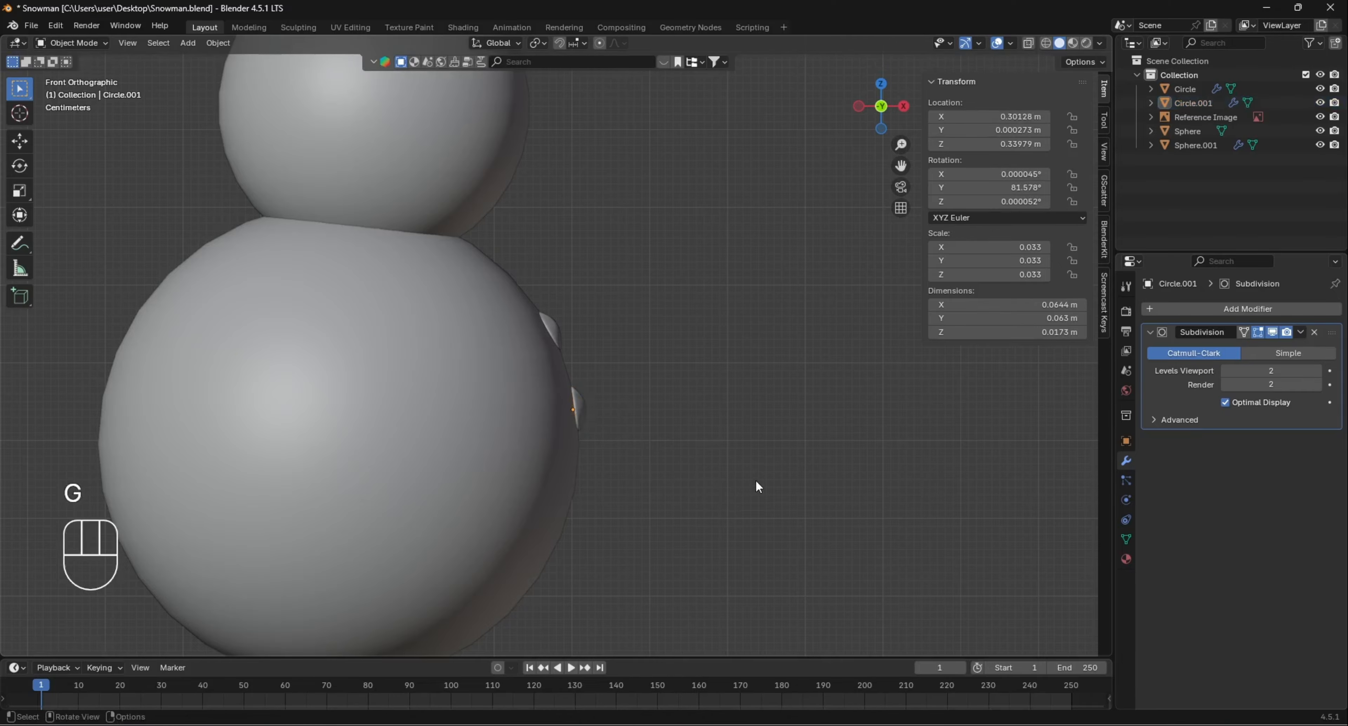
Select the lower dome on the body and enter Edit Mode on it
middle_click_drag(756, 481, 662, 404)
scroll(617, 408, "up", 3)
left_click(531, 455)
scroll(532, 457, "up", 1)
middle_click_drag(555, 479, 584, 442, "shift")
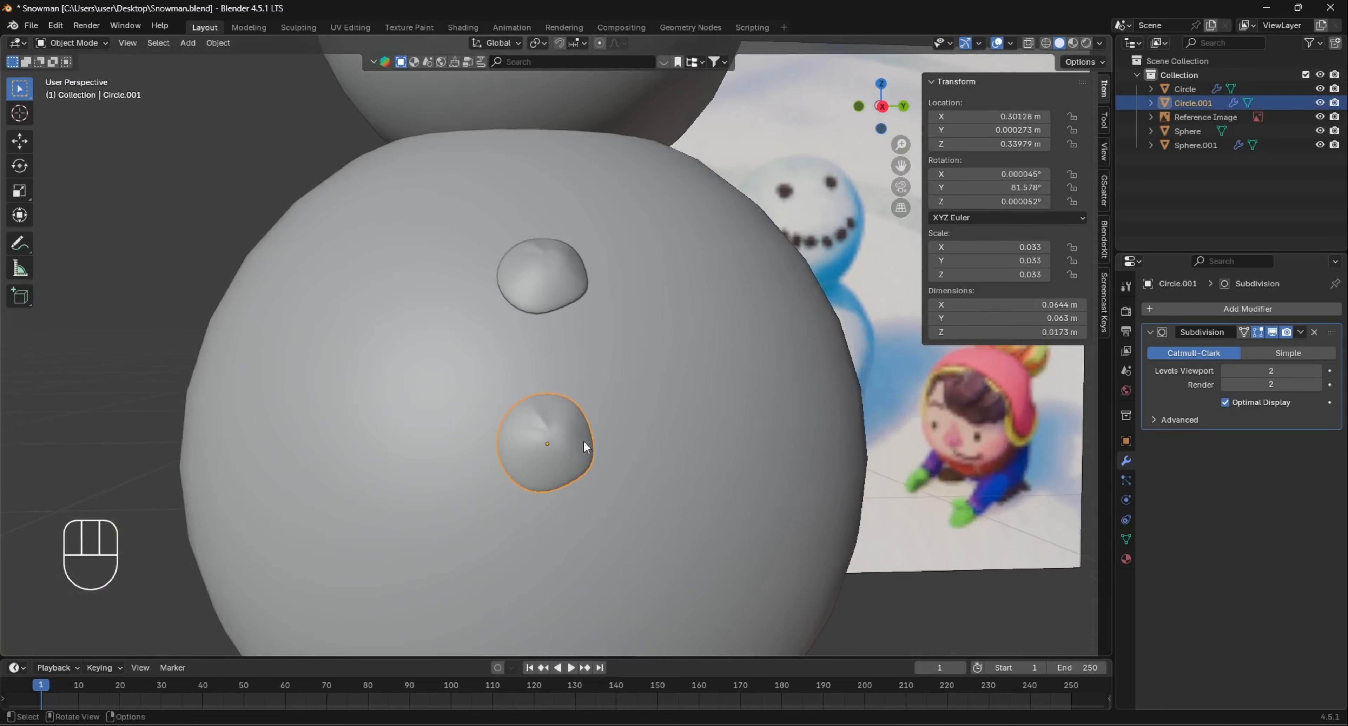
key("Tab")
Reshape the lower dome into its own irregular form by moving vertices of its middle ring, side rim and upper rim with proportional editing
scroll(583, 442, "up", 3)
left_click_drag(508, 463, 524, 484)
scroll(532, 494, "up", 1)
middle_click_drag(539, 506, 517, 400, "shift")
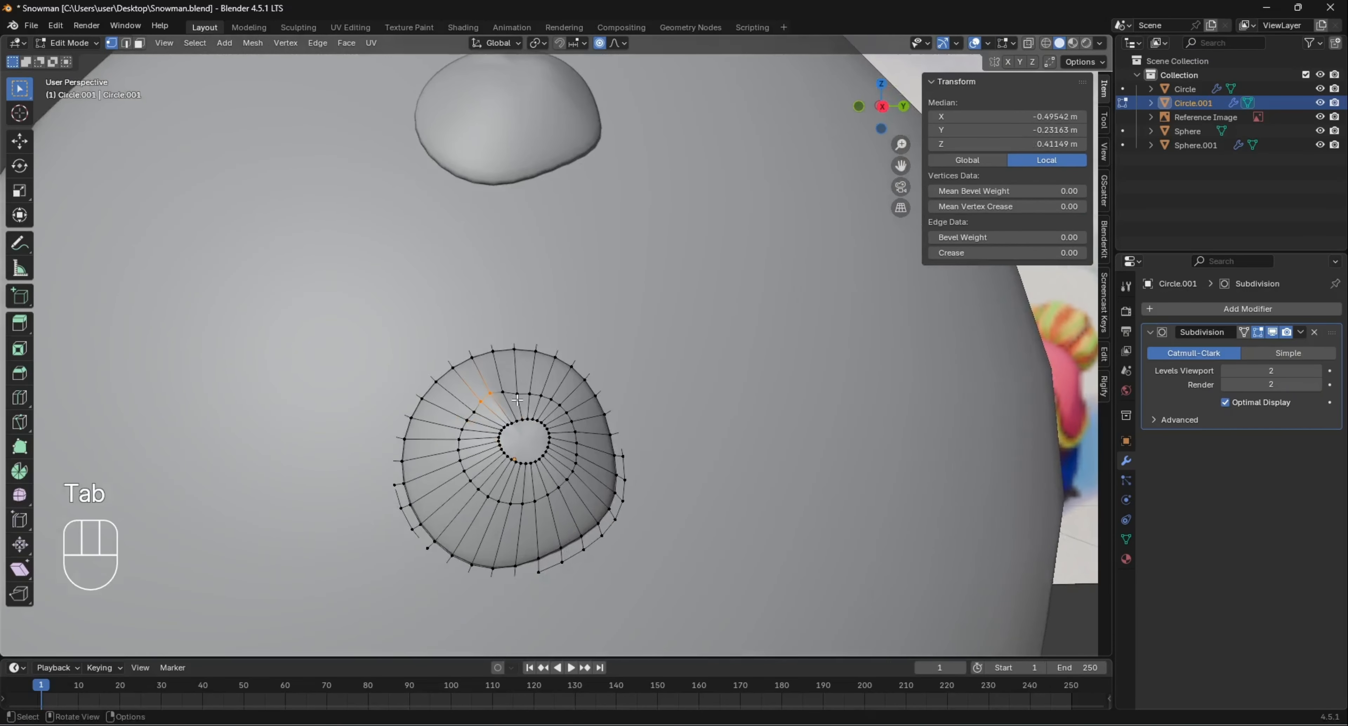
key("g")
left_click(638, 463)
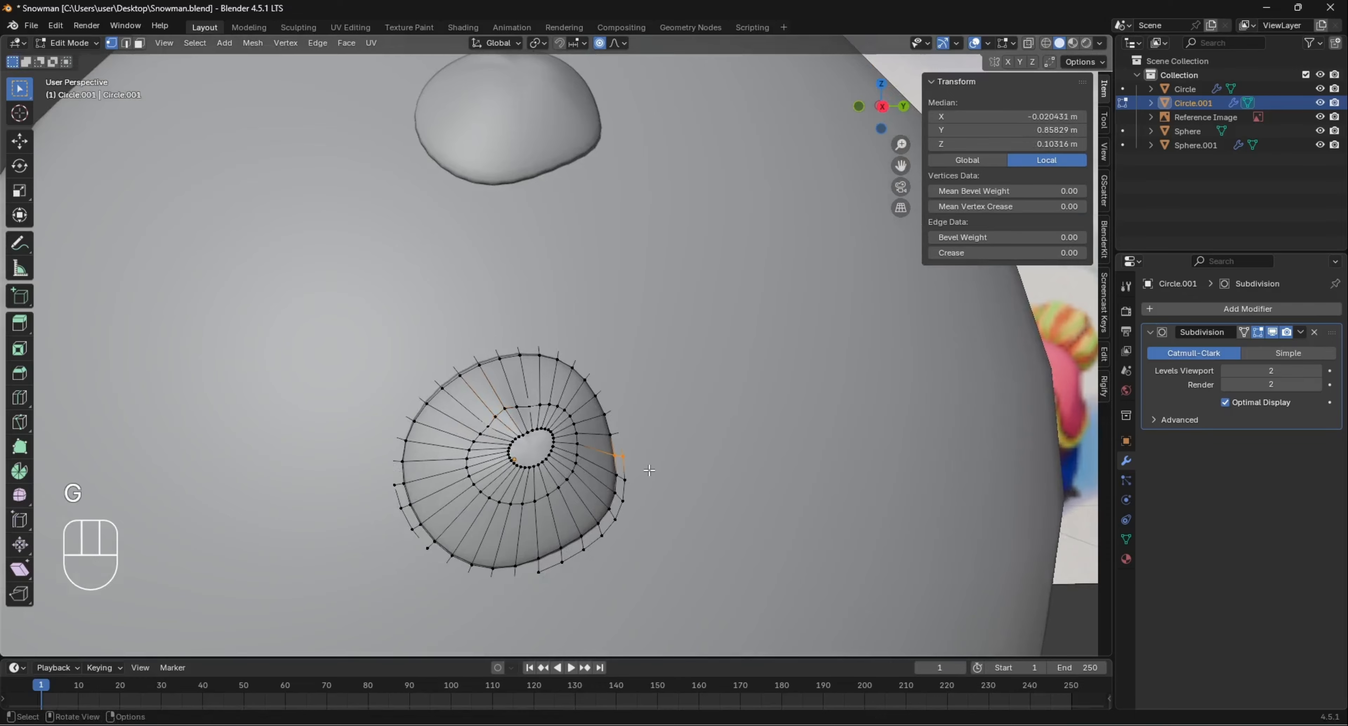
key("g")
left_click(596, 373)
key("g")
left_click(597, 401)
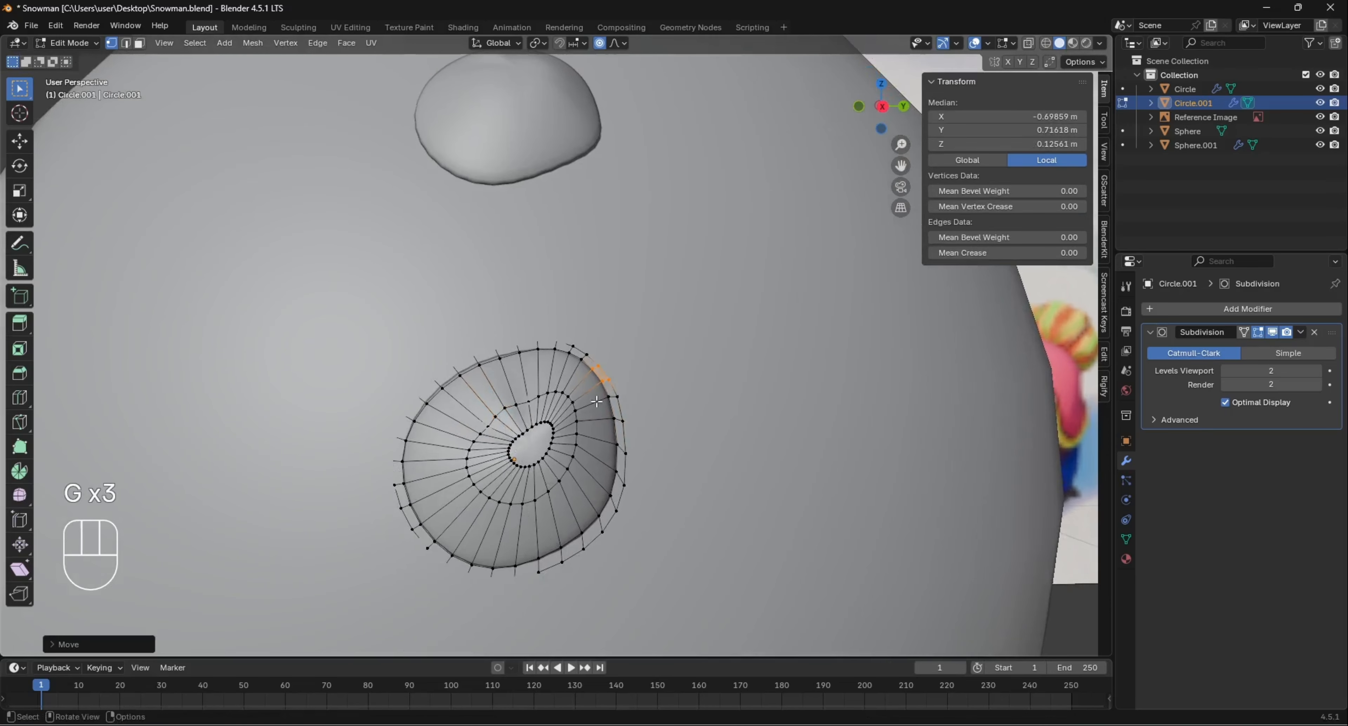
Pull the side and upper rim of the lower dome outward with proportional editing, and return to Object Mode
key("g")
left_click(429, 413)
key("g")
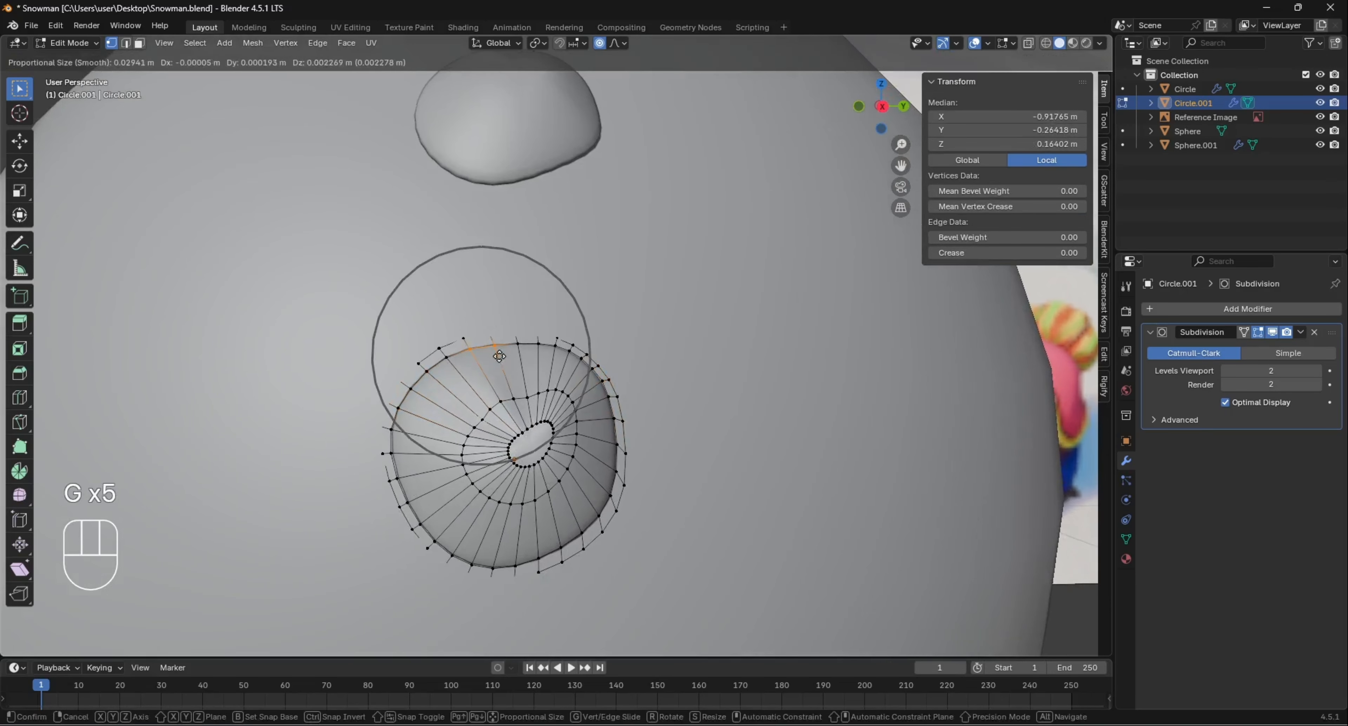
left_click(522, 370)
key("Tab")
Duplicate the reshaped lower dome in place on the body
scroll(588, 422, "down", 6)
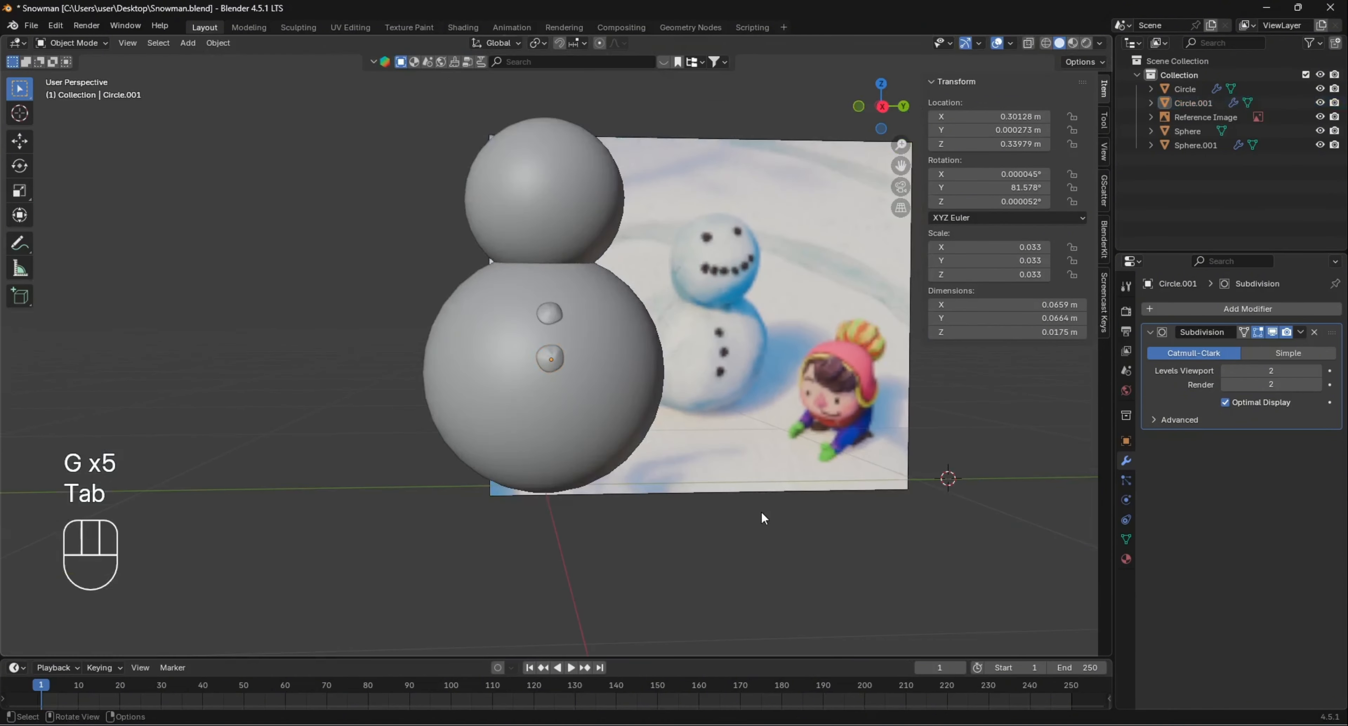
middle_click_drag(762, 511, 730, 528)
scroll(548, 435, "up", 4)
middle_click_drag(547, 435, 593, 403)
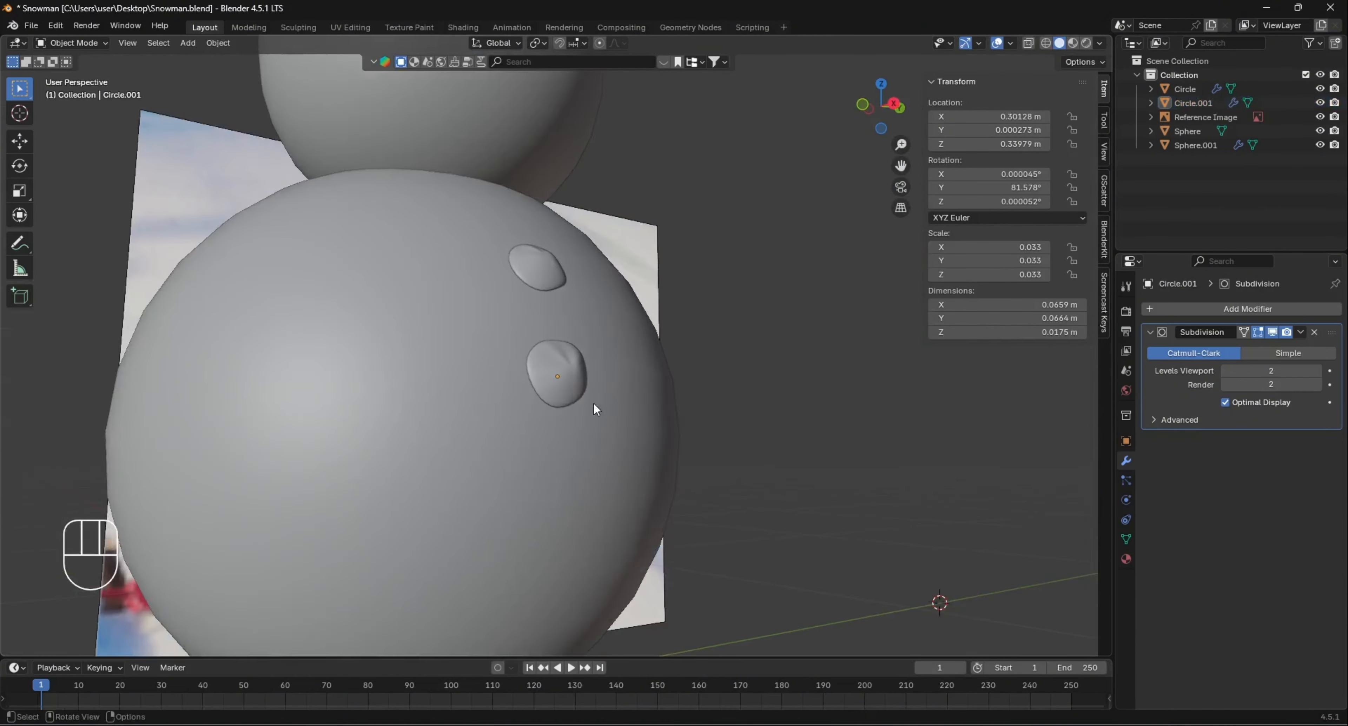
key("shift+d")
right_click(679, 414)
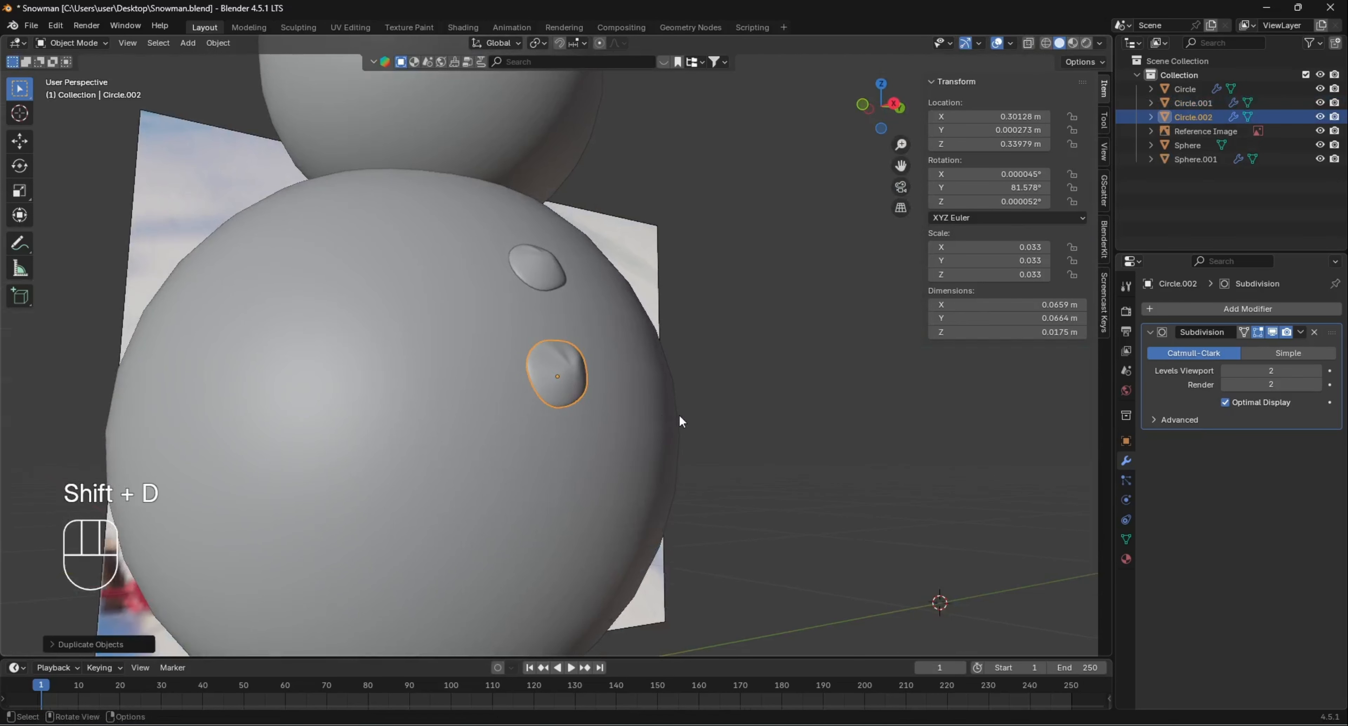
In front view, place the new dome below the second one, near X 0.296 m, Z 0.241 m, rotated about 103.4° around Y
key("KP_3")
key("KP_1")
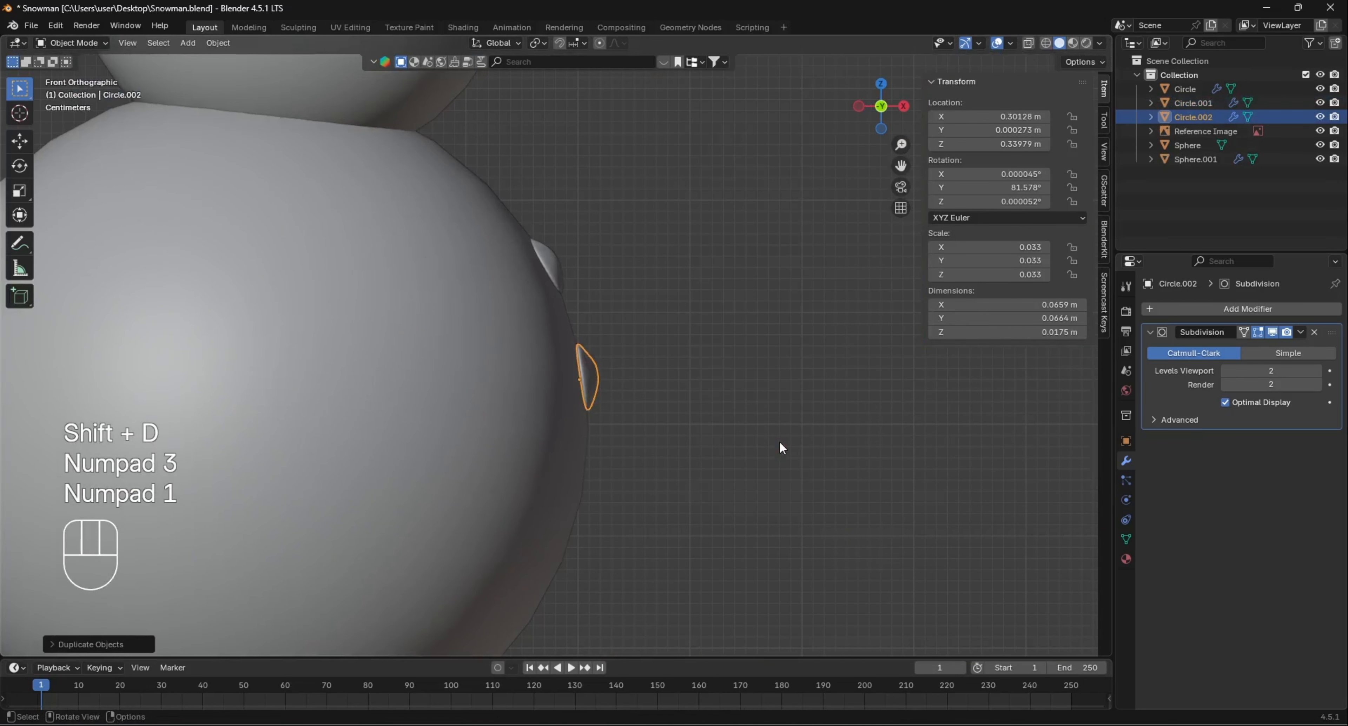
key("g")
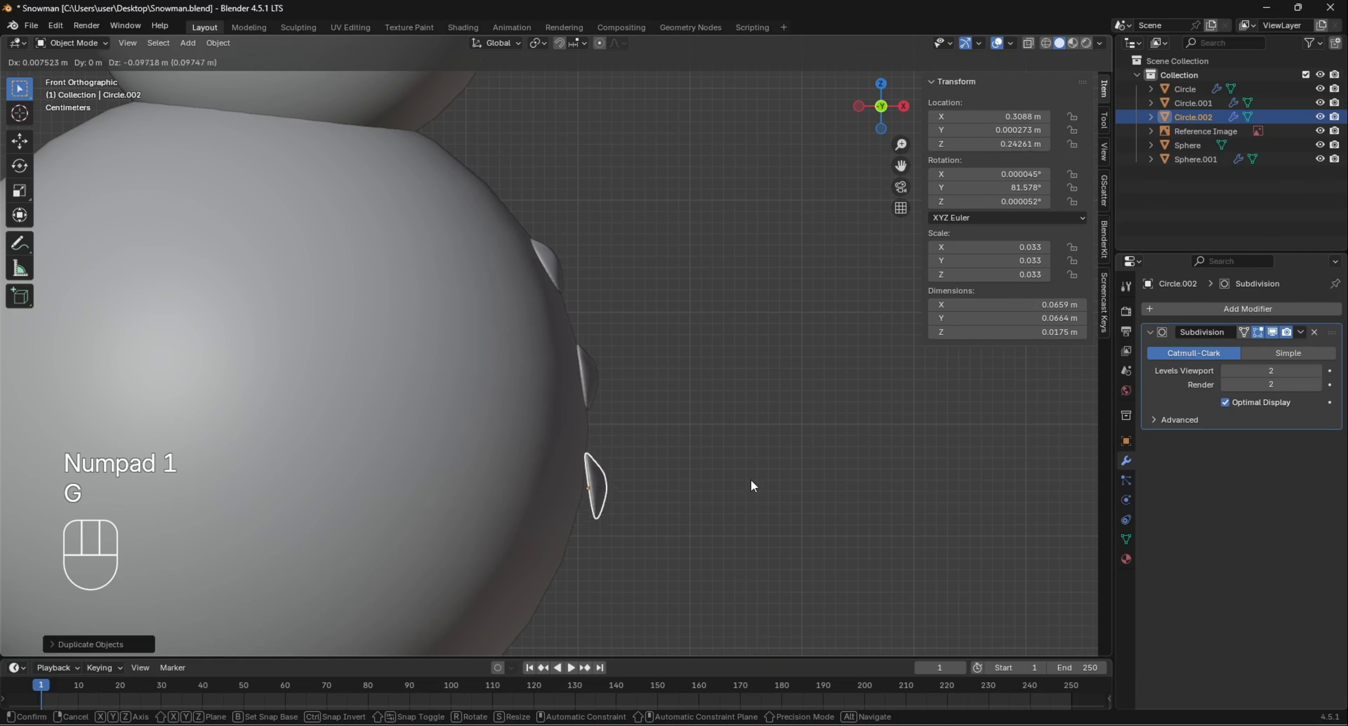
key("r")
left_click(837, 541)
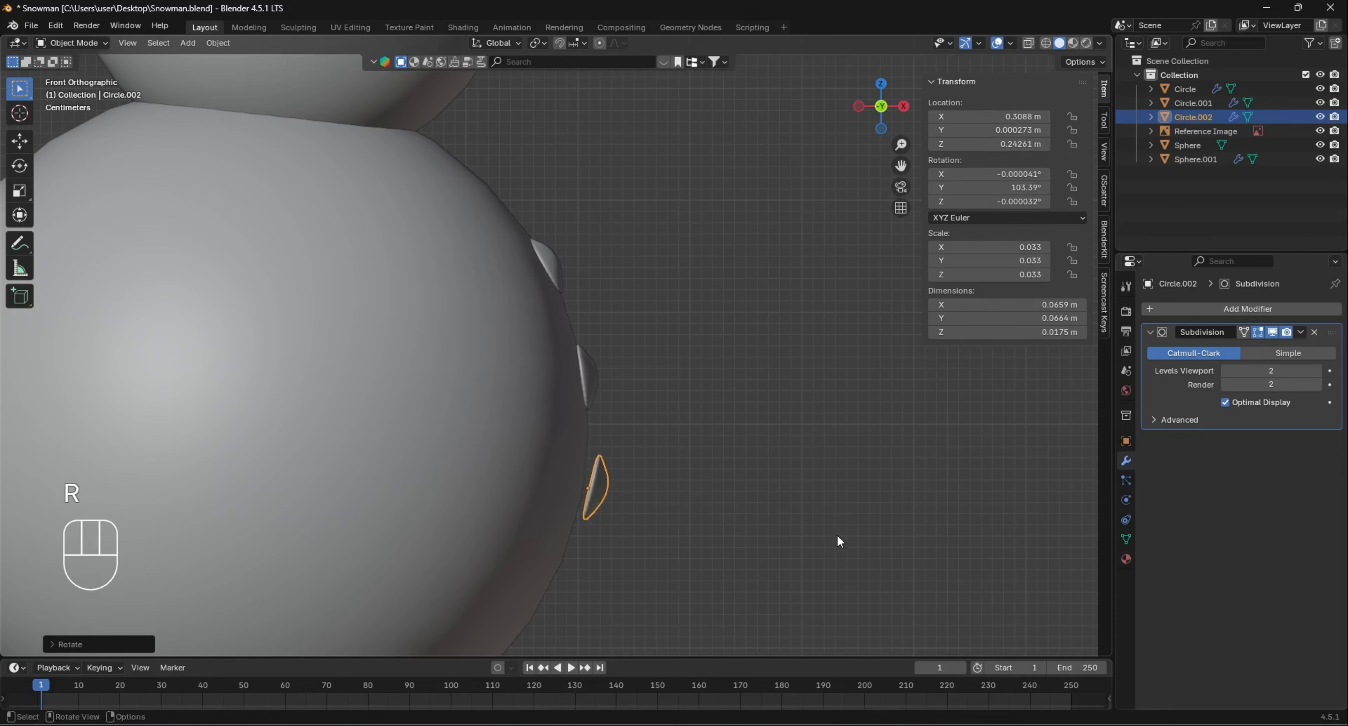
key("g")
left_click(837, 563)
left_click(835, 602)
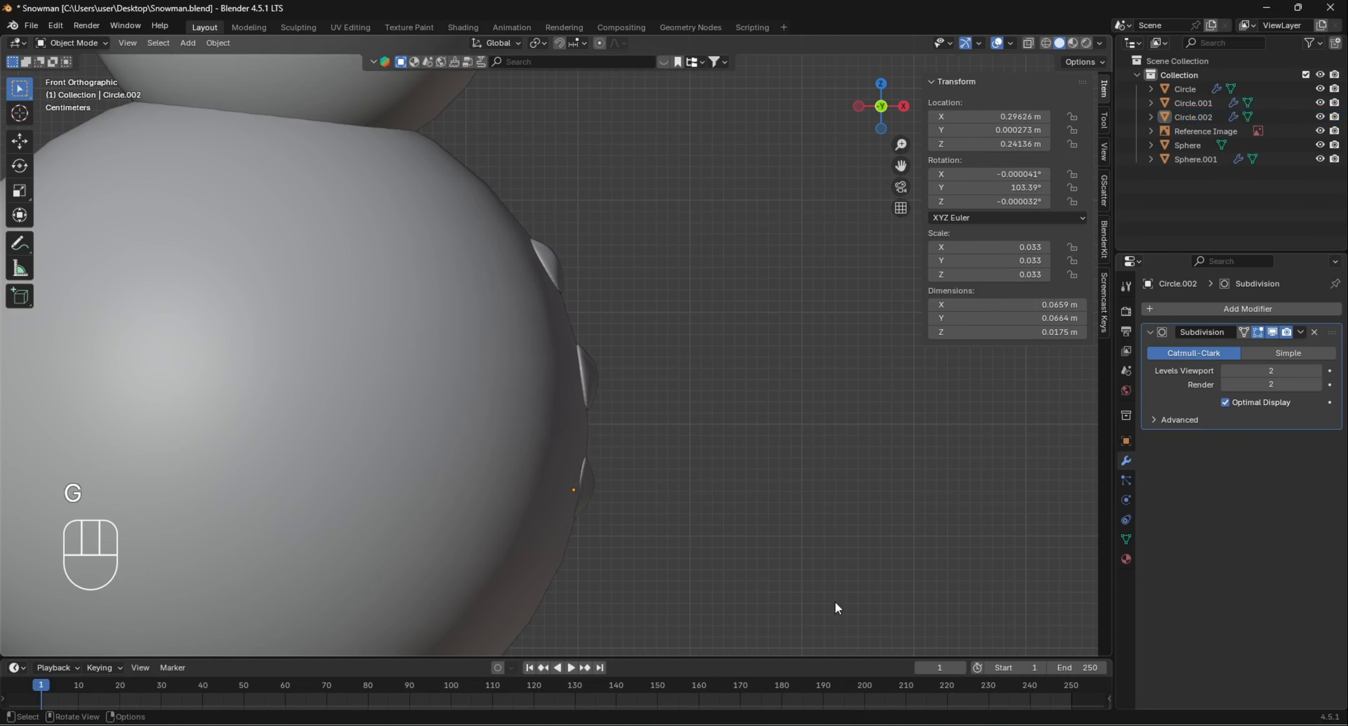
Select the lowest of the three domes on the body and enter Edit Mode on it
middle_click_drag(839, 494, 601, 476)
scroll(542, 474, "down", 3)
left_click(553, 427)
scroll(552, 426, "up", 5)
middle_click_drag(553, 432, 609, 425)
key("Tab")
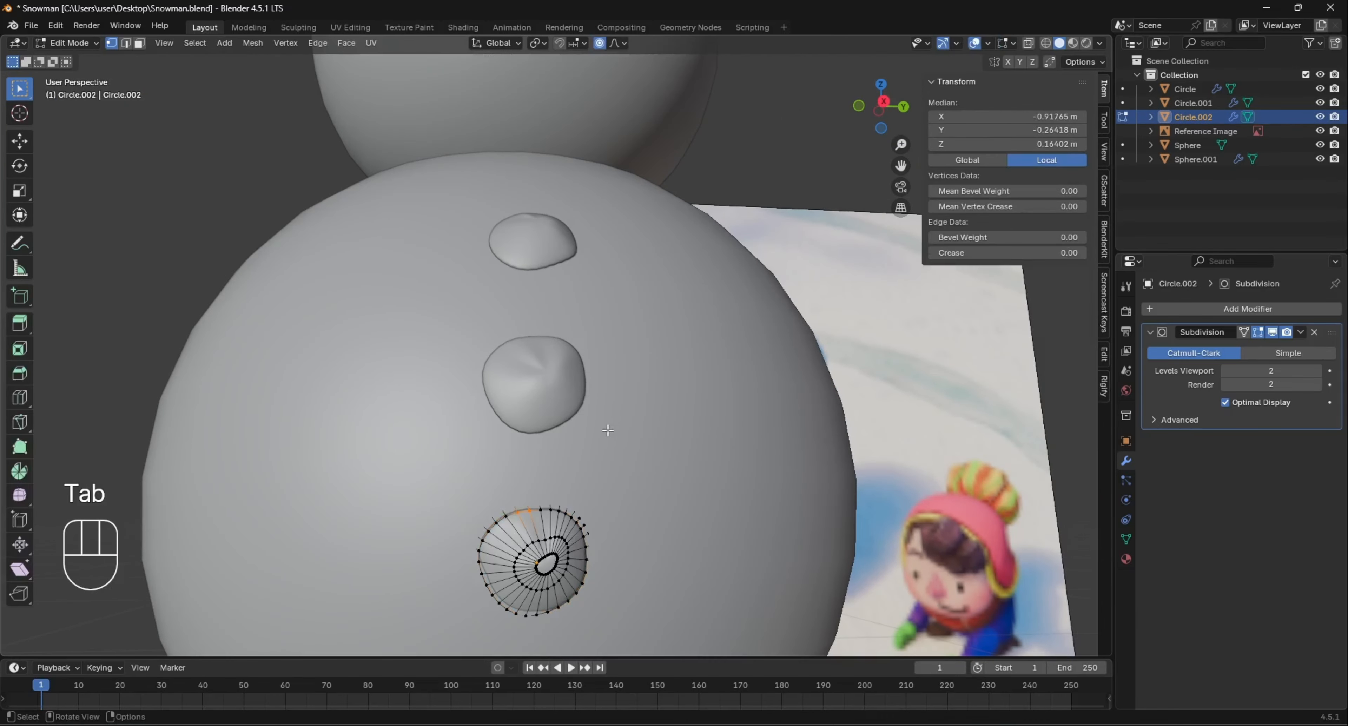
Give the lowest dome its own irregular outline by moving vertices of its inner ring and outer rim with proportional editing
middle_click_drag(616, 498, 610, 433, "shift")
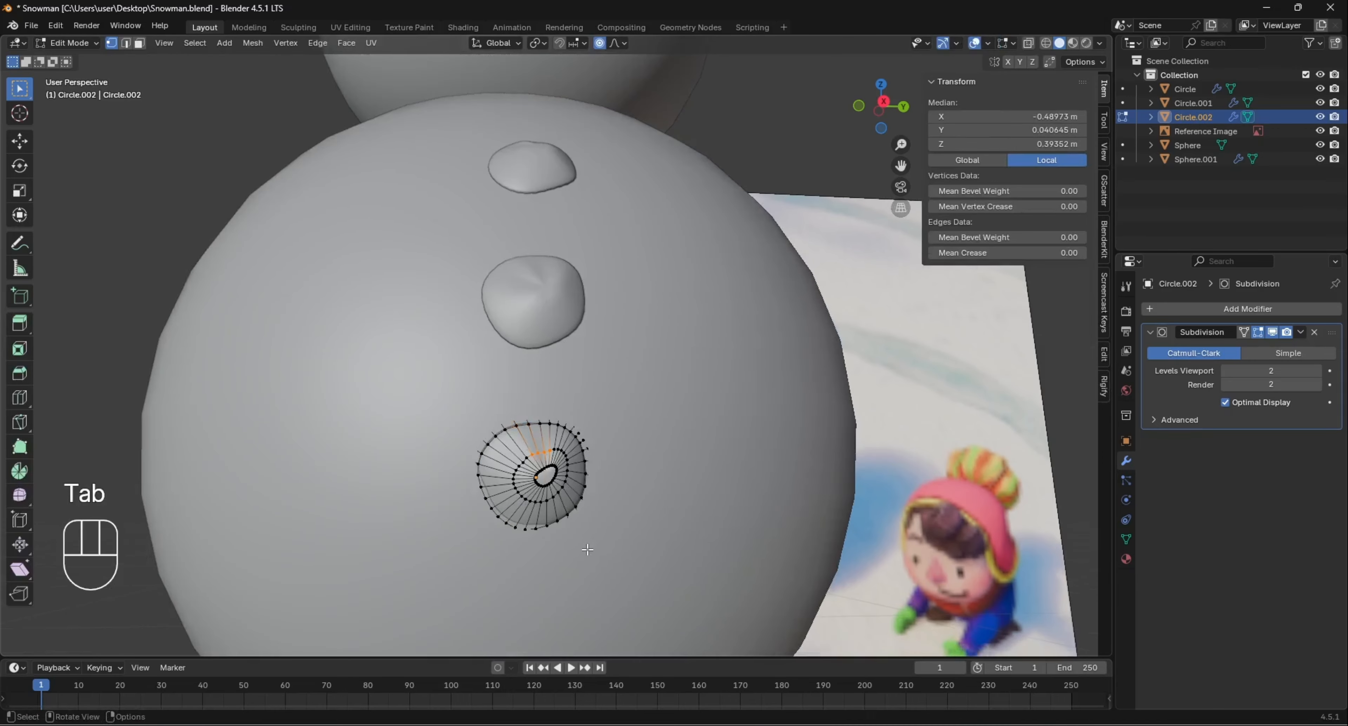
key("g")
left_click(535, 432)
key("g")
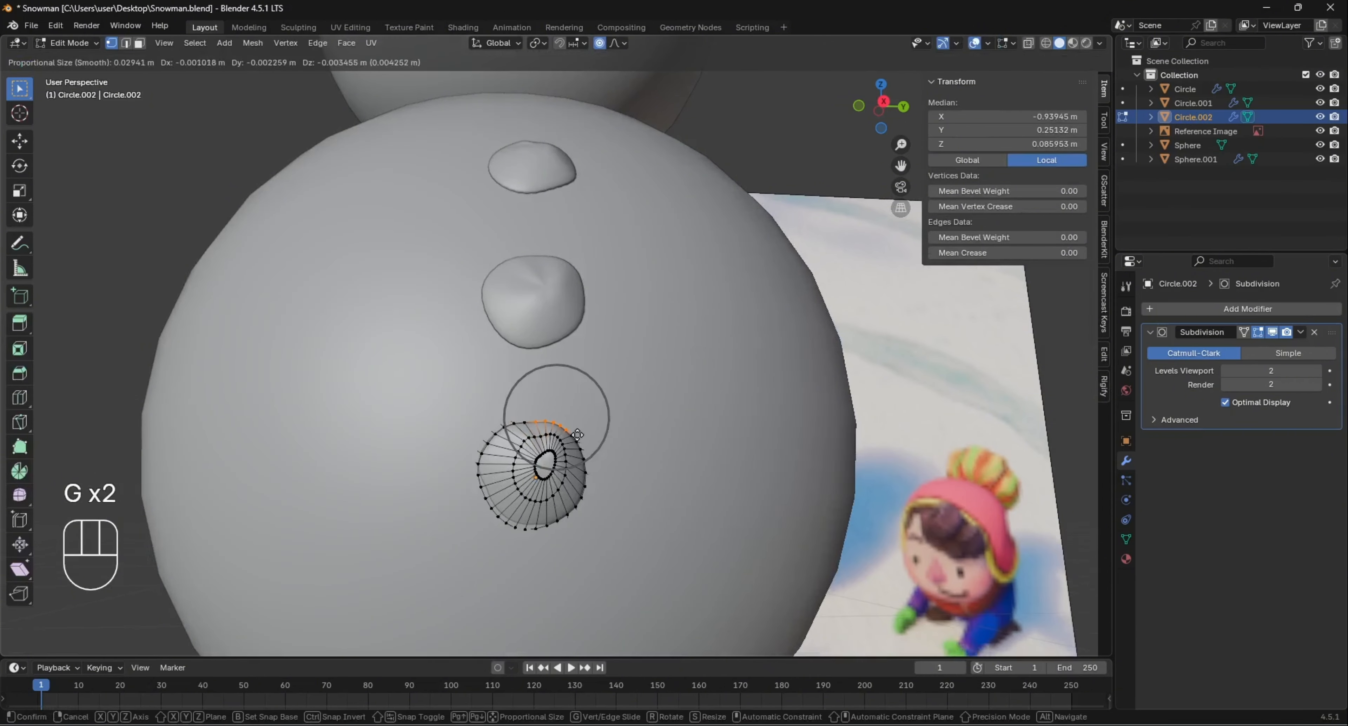
left_click(575, 435)
left_click_drag(470, 446, 588, 523)
key("g")
left_click(535, 489)
key("g")
left_click(530, 540)
key("g")
left_click(593, 530)
left_click(646, 513)
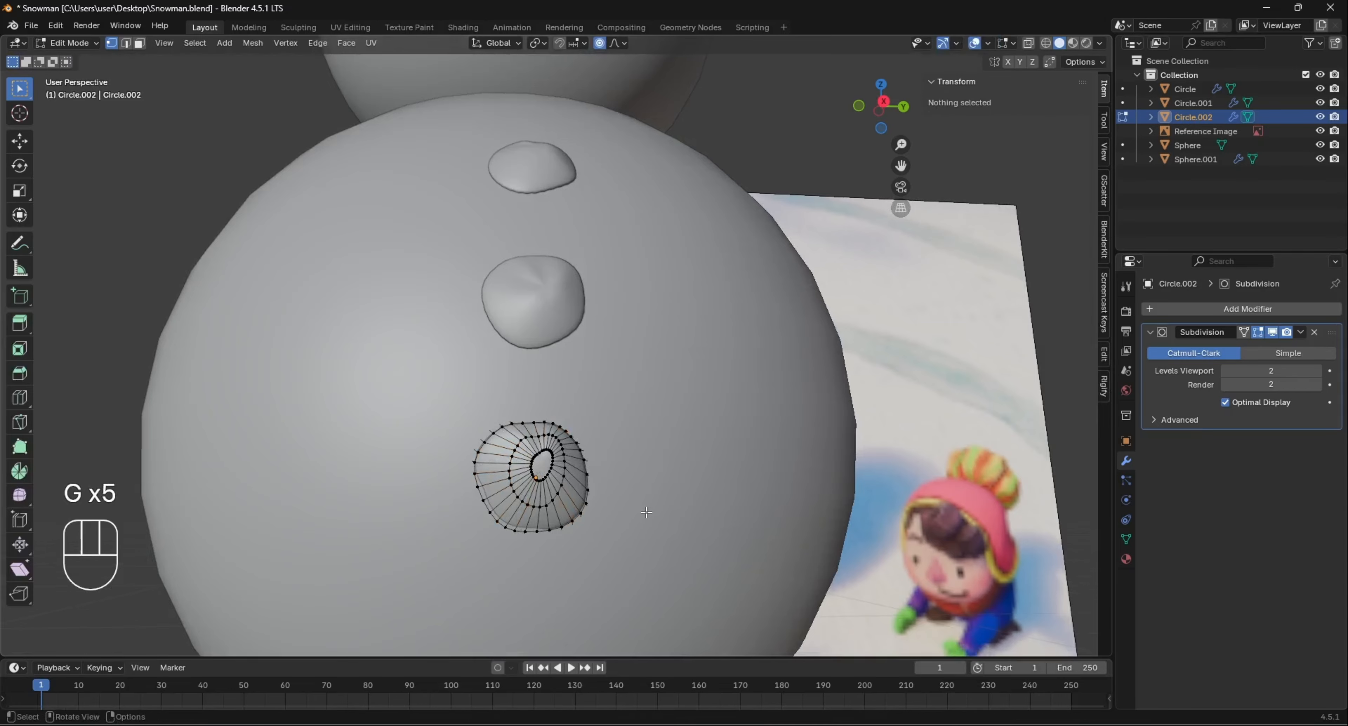
In back view, move a side vertex of the lowest dome about 0.0065 m toward the body along X, and leave Edit Mode
key("grave")
left_click(676, 489)
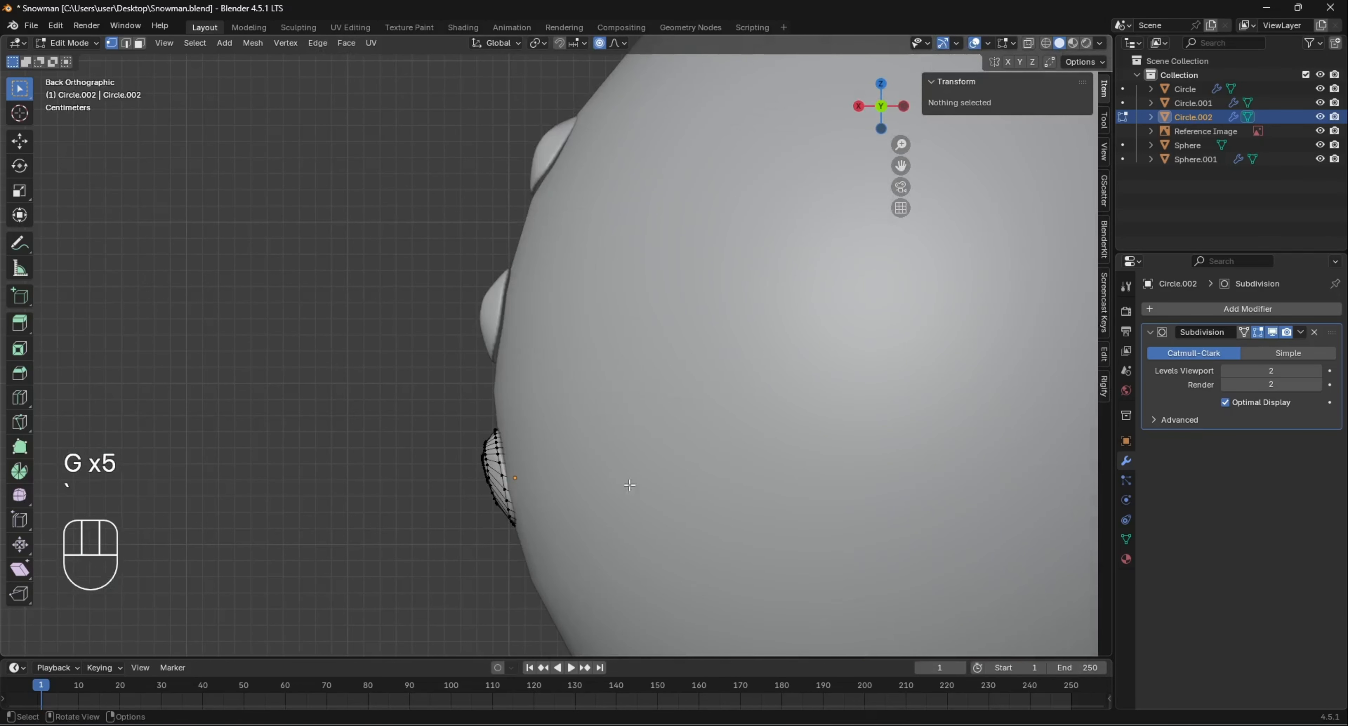
left_click(502, 451)
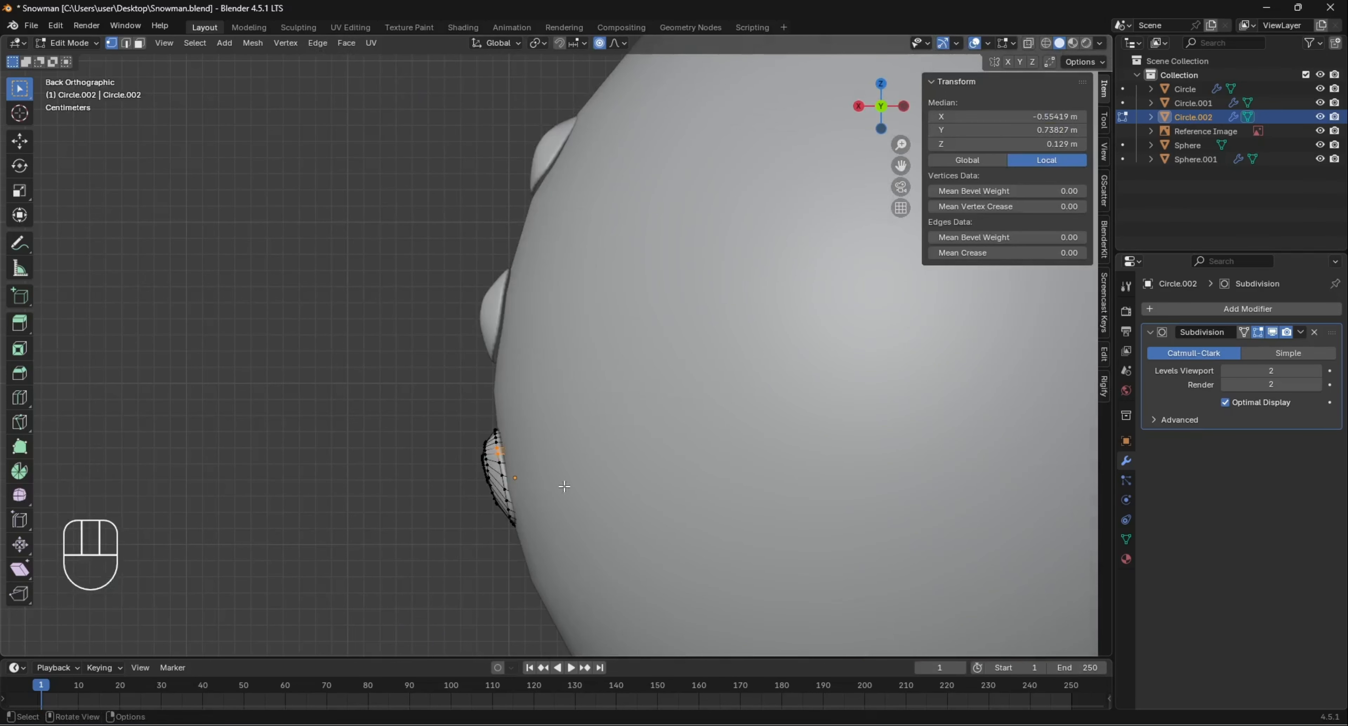
key("g")
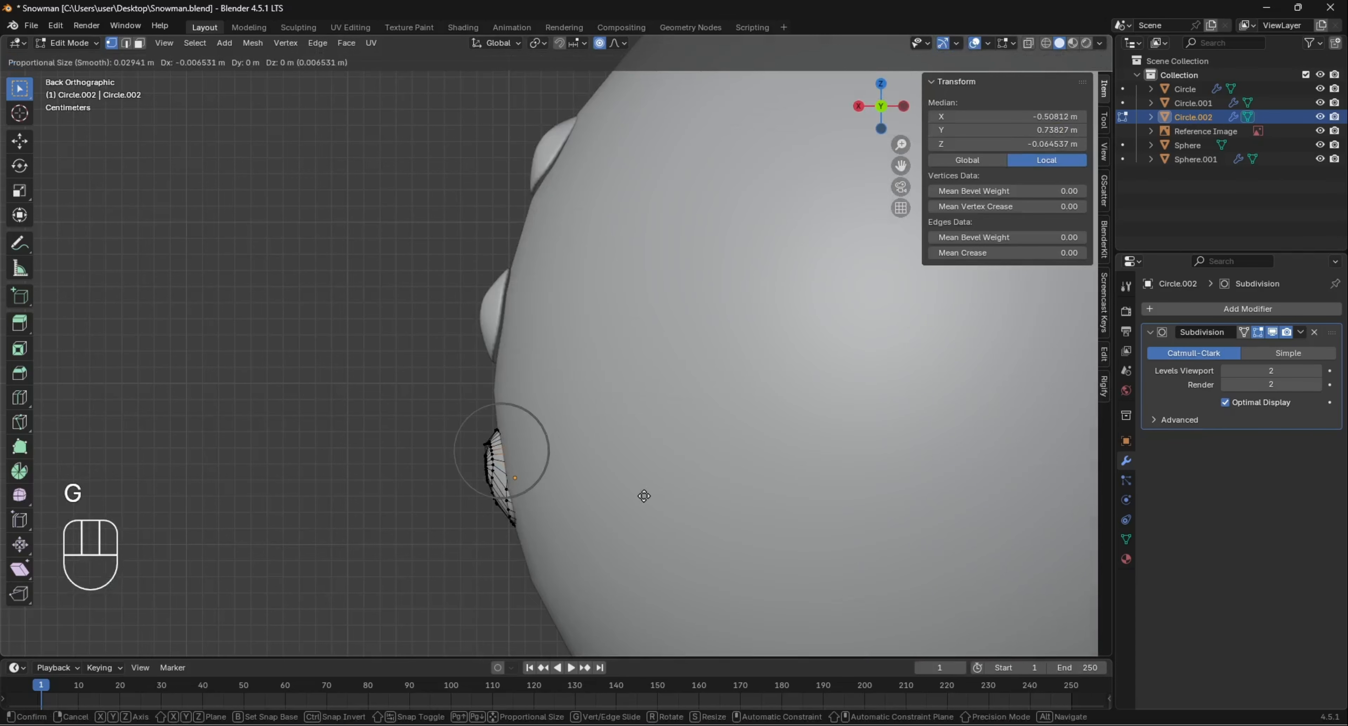
left_click(644, 496)
key("Tab")
Examine the three buttons on the body from several angles and compare their arrangement with the reference image
middle_click_drag(457, 522, 719, 467)
left_click(663, 456)
scroll(661, 454, "down", 4)
middle_click_drag(581, 439, 515, 423)
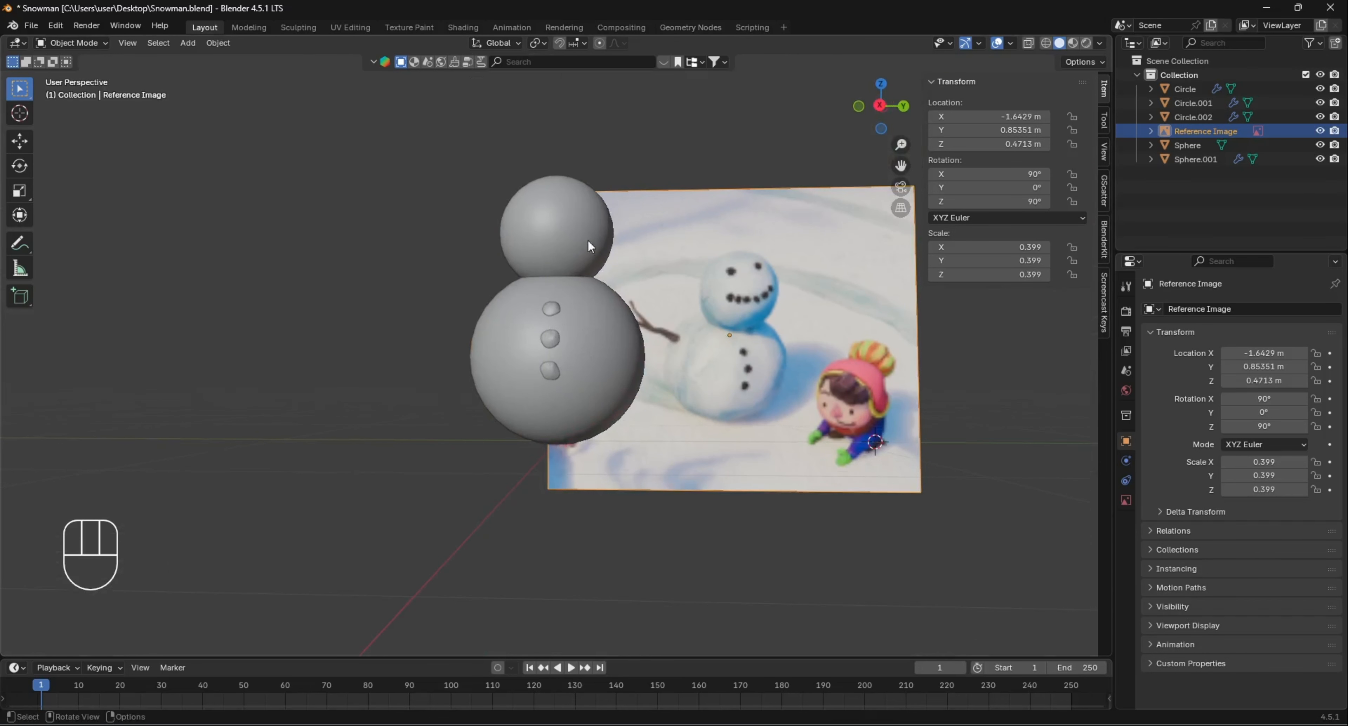
left_click(545, 304)
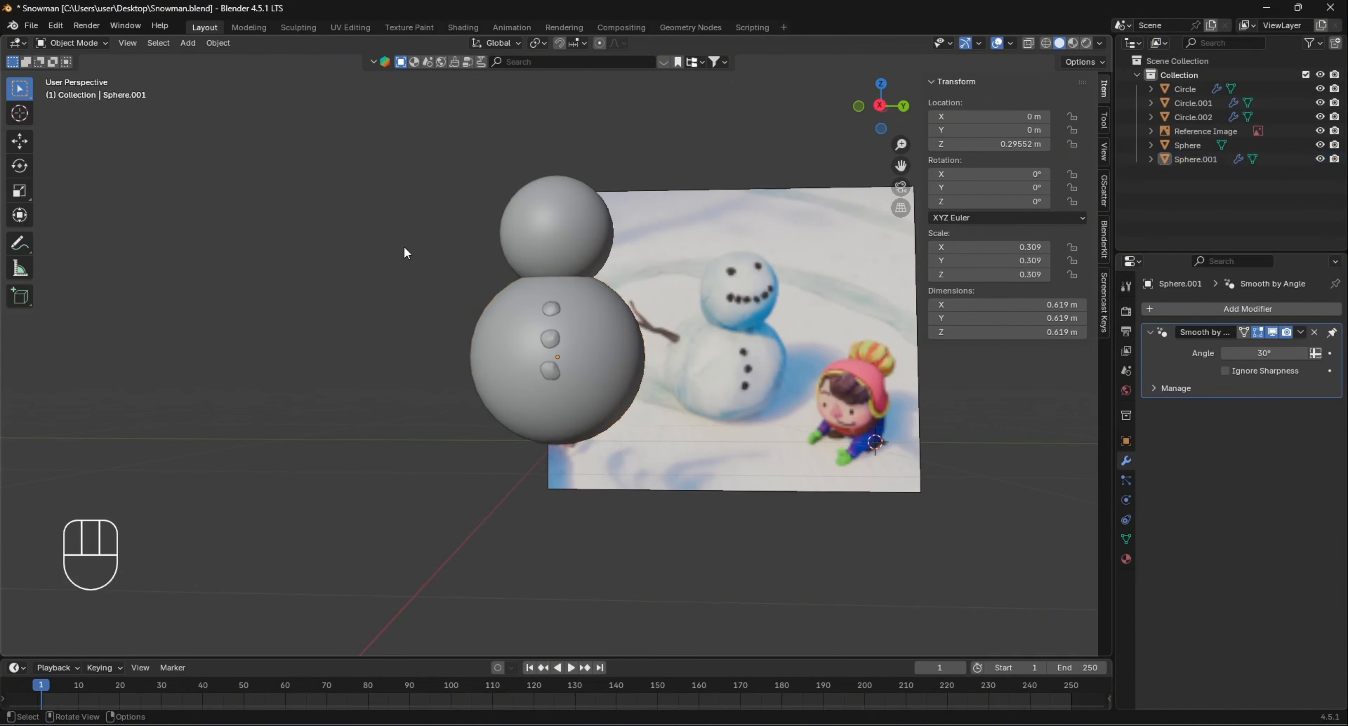
middle_click_drag(379, 246, 487, 270)
scroll(560, 340, "down", 6)
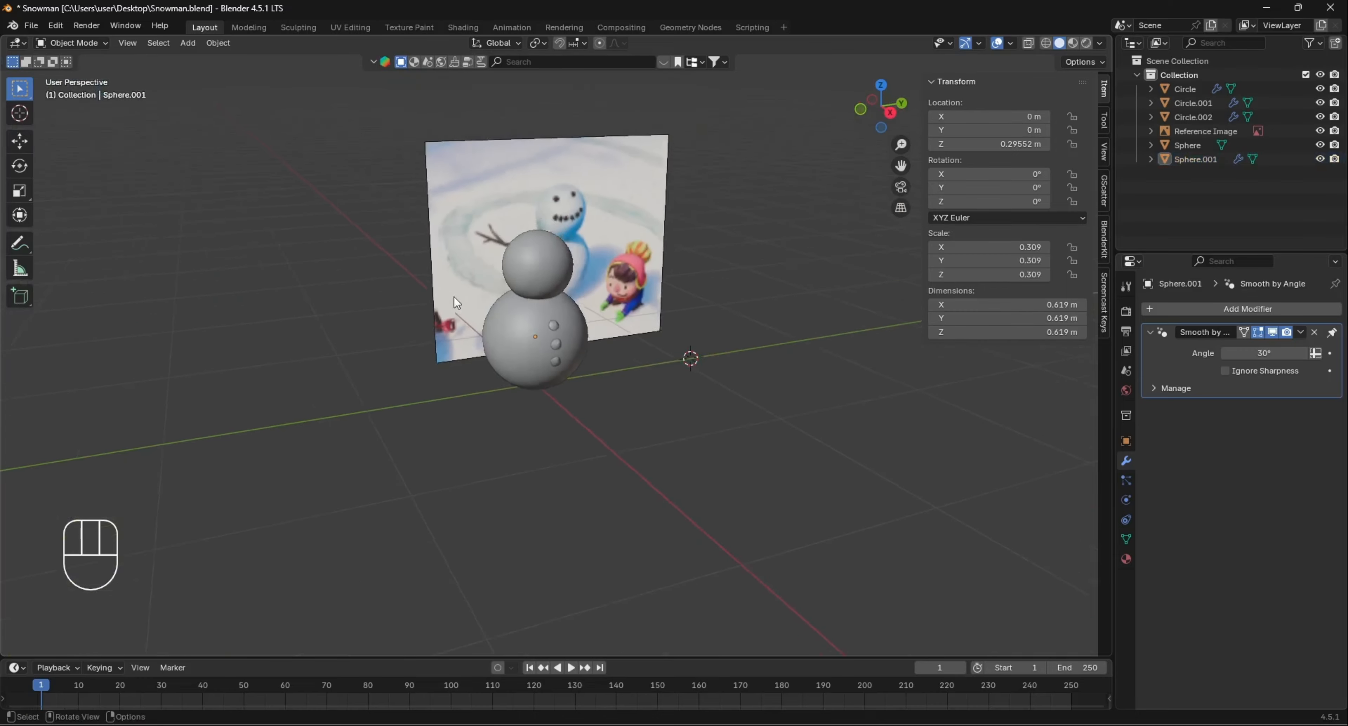
scroll(560, 340, "up", 6)
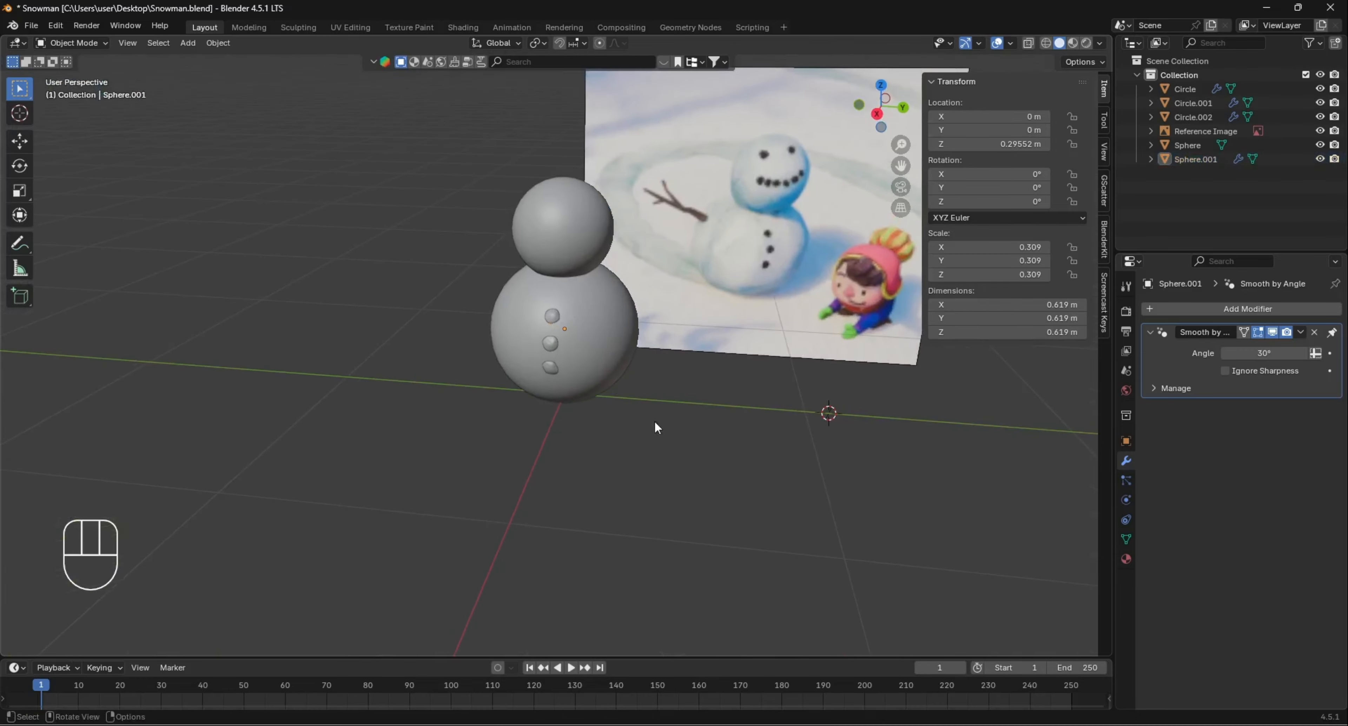
middle_click_drag(656, 427, 615, 378)
scroll(623, 369, "up", 4)
middle_click_drag(649, 331, 576, 335)
middle_click_drag(709, 359, 541, 356, "shift")
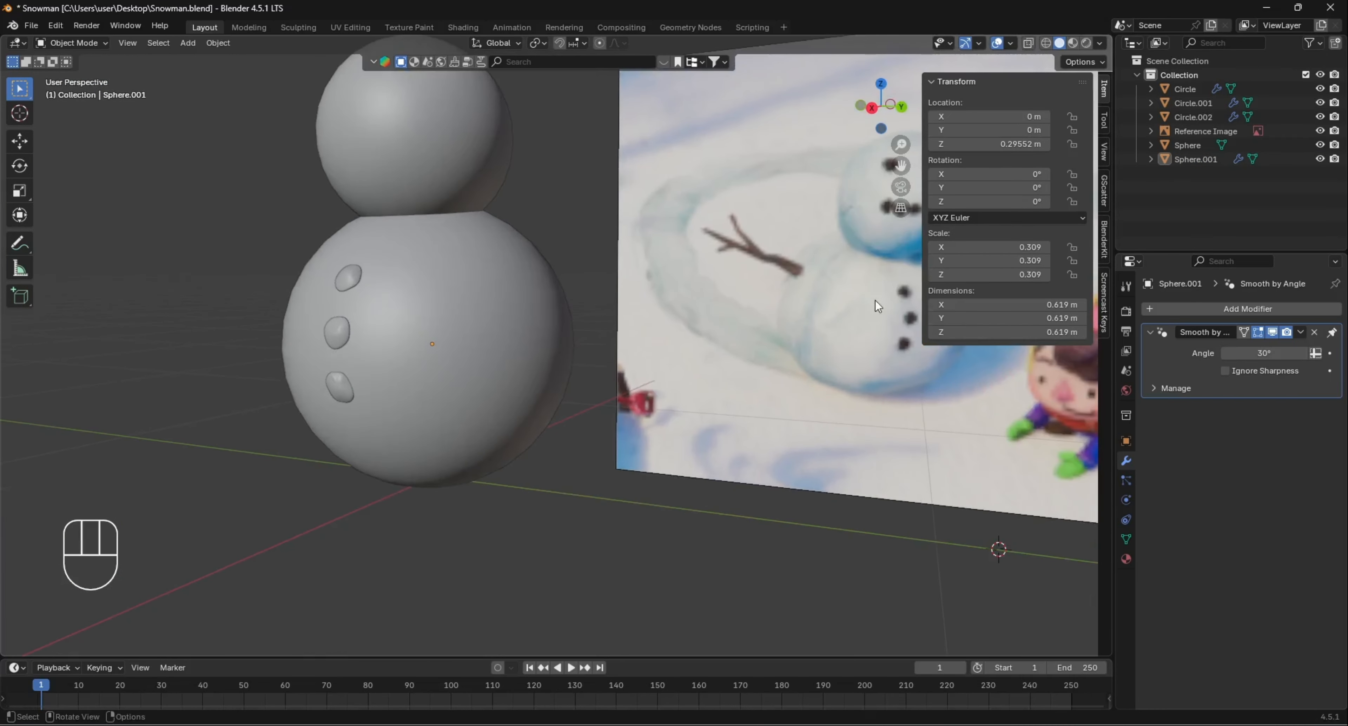
middle_click_drag(875, 300, 860, 353)
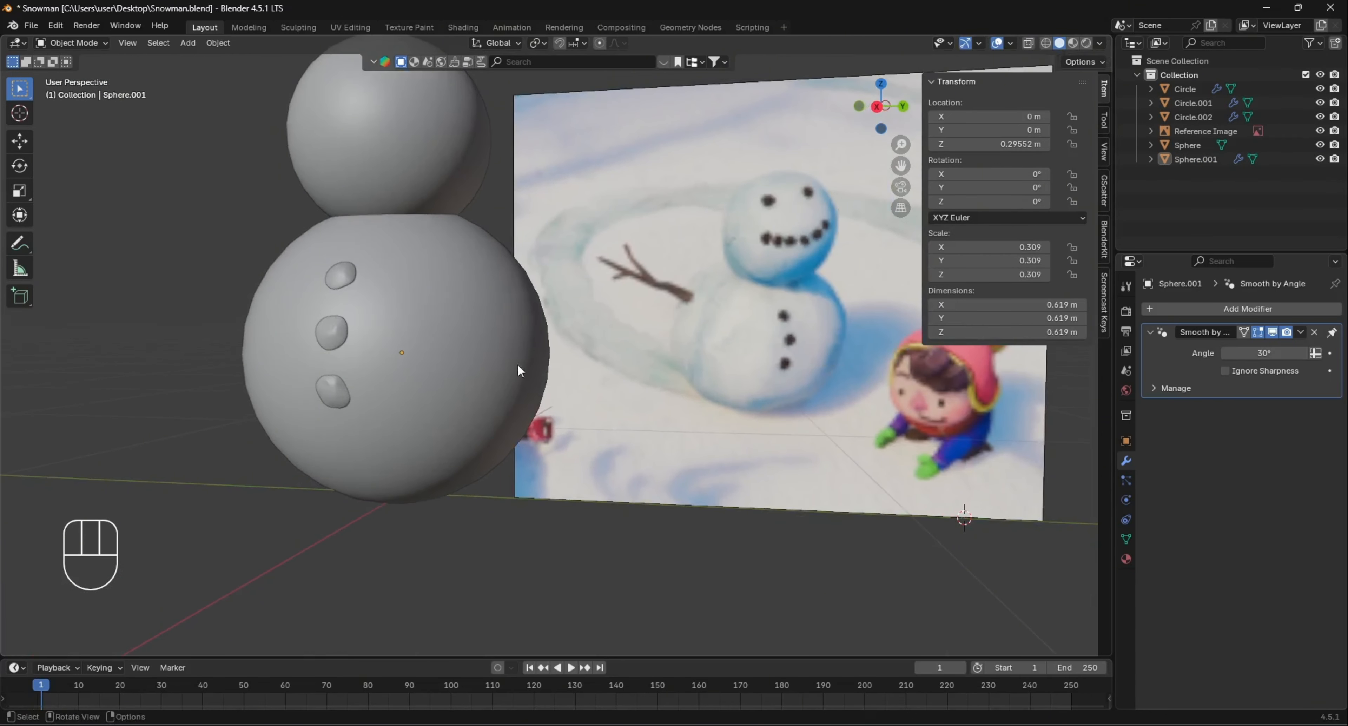
scroll(614, 309, "down", 5)
middle_click_drag(503, 285, 576, 302, "shift")
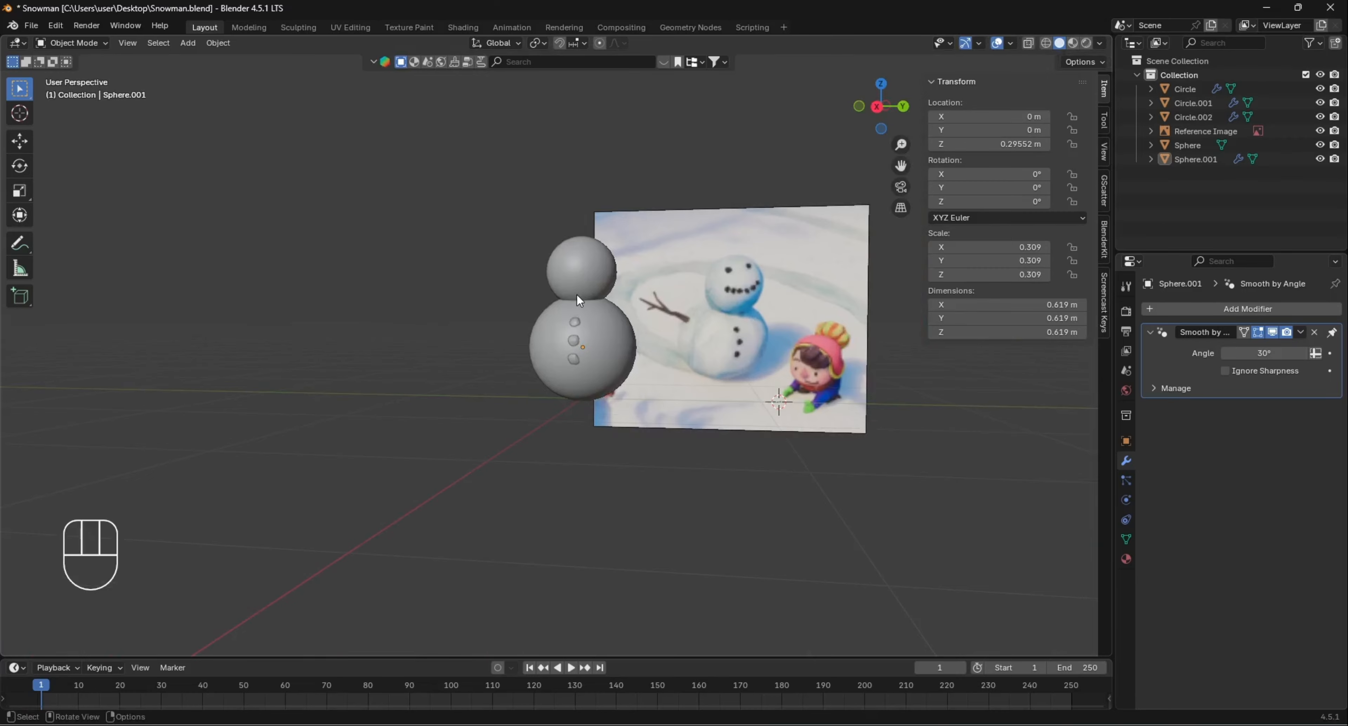
In right view, shift the middle button sideways to about Y 0.017 m to break the straight line of buttons
key("KP_3")
scroll(577, 295, "up", 6)
left_click(554, 329)
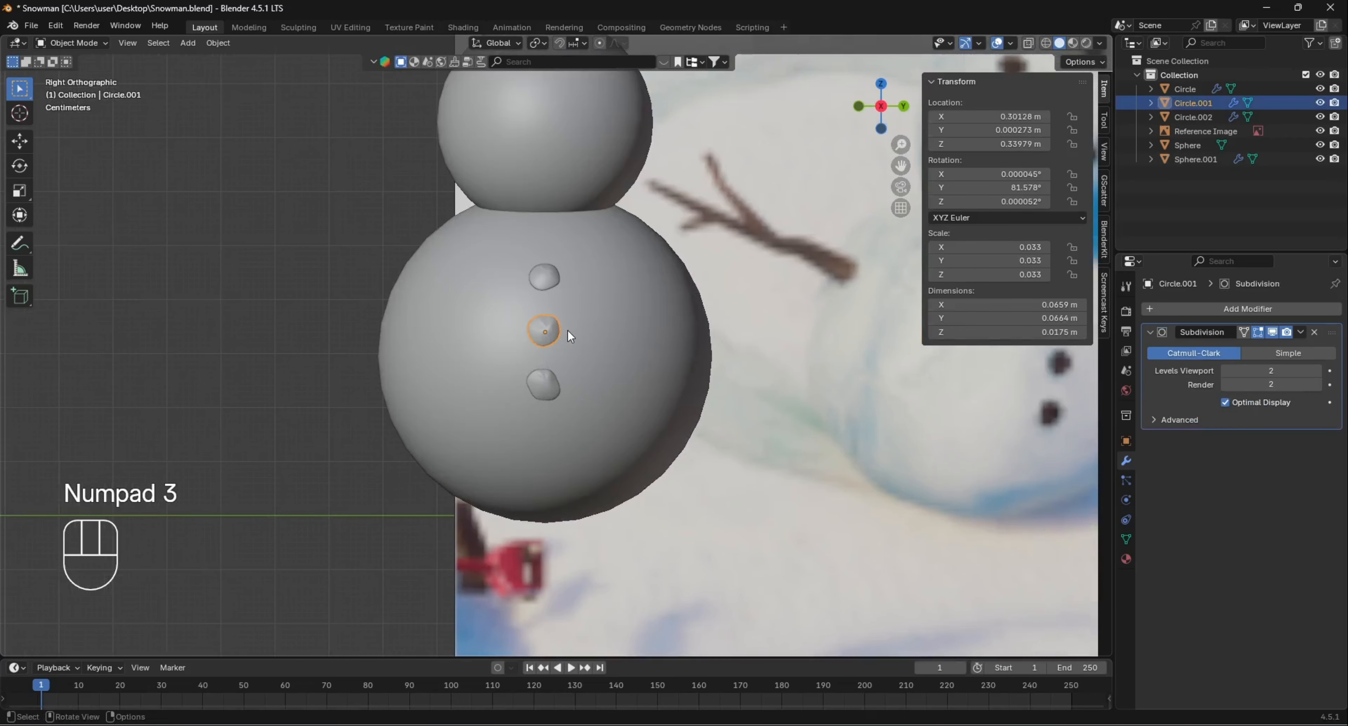
key("g")
left_click(635, 348)
left_click(653, 524)
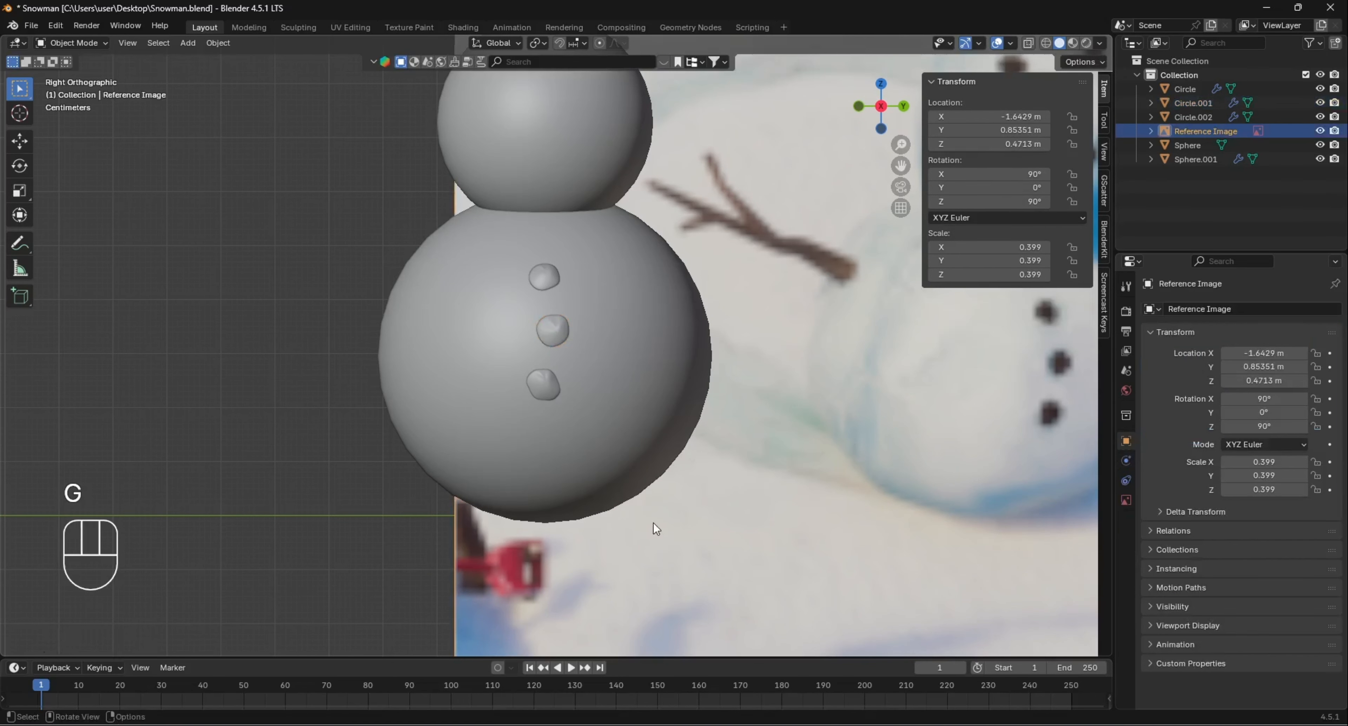
Tilt the middle button with trackball rotation to about 13.5°, 74.5°, 19° and move it against the body near X 0.299 m
middle_click_drag(653, 524, 486, 503)
scroll(489, 362, "up", 2)
middle_click_drag(489, 361, 515, 410)
scroll(513, 392, "up", 3)
left_click(426, 358)
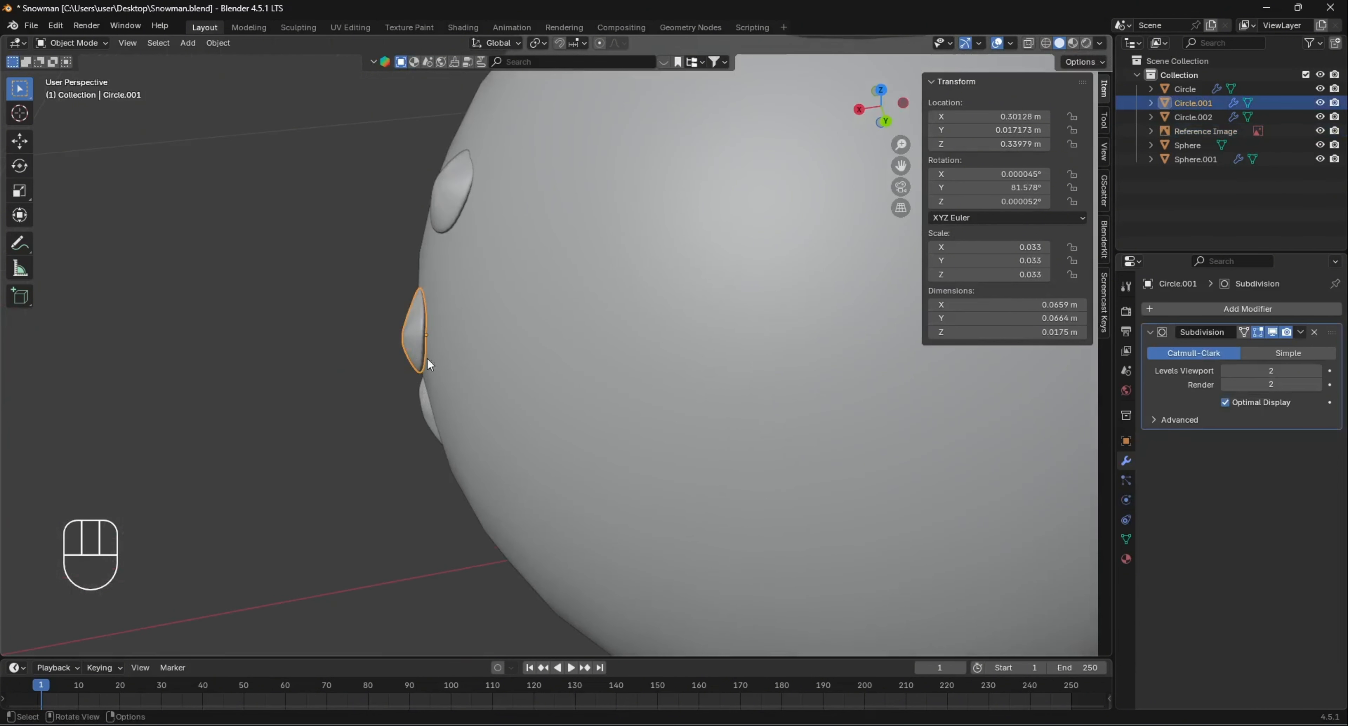
key("r")
key("r")
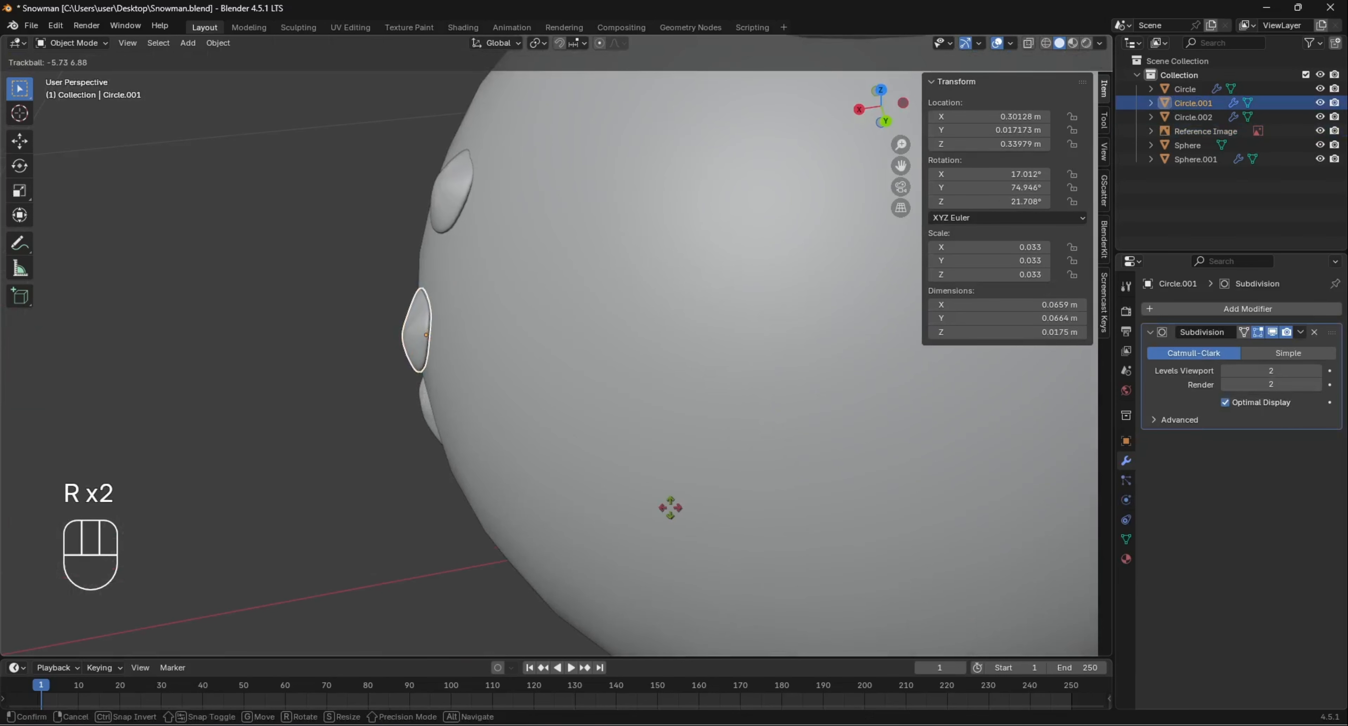
left_click(671, 508)
key("g")
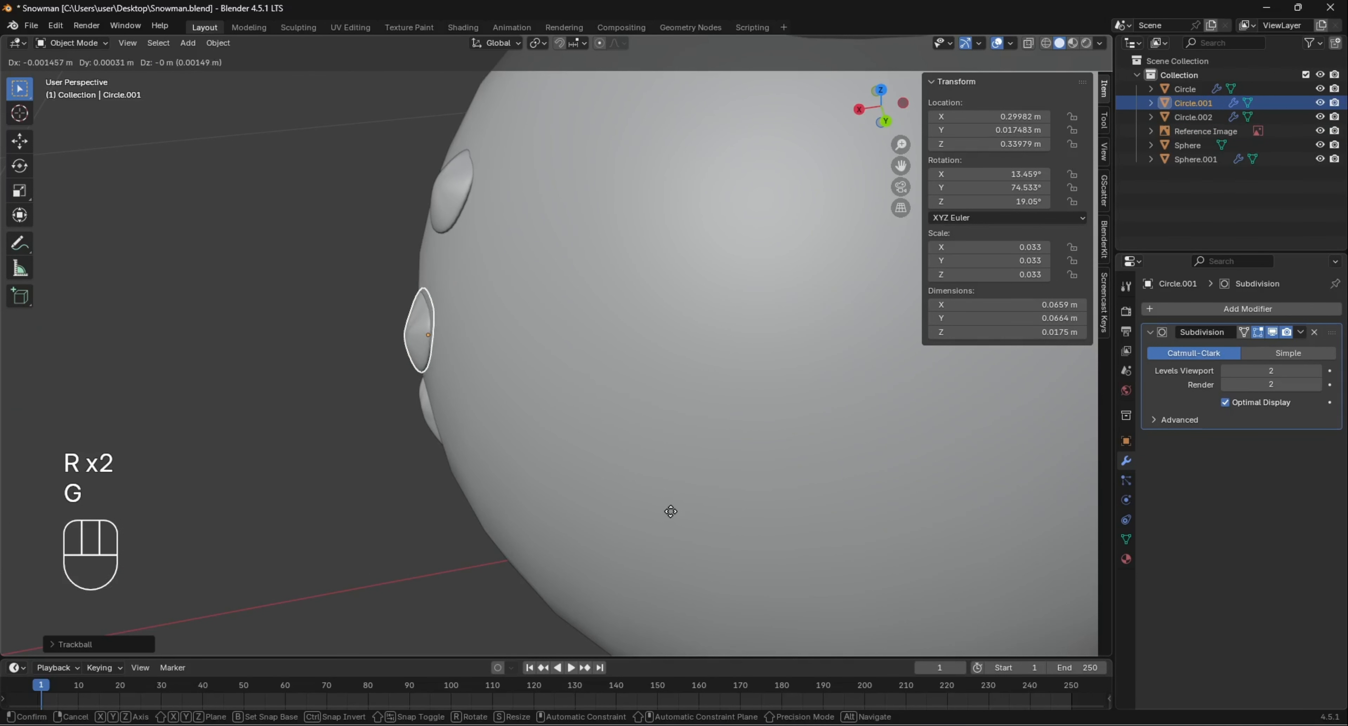
left_click(671, 510)
Refine the middle button's tilt with trackball rotation to about -7.2°, 81.8°, 0.5° so it follows the body surface
left_click(423, 455)
middle_click_drag(423, 454, 423, 287)
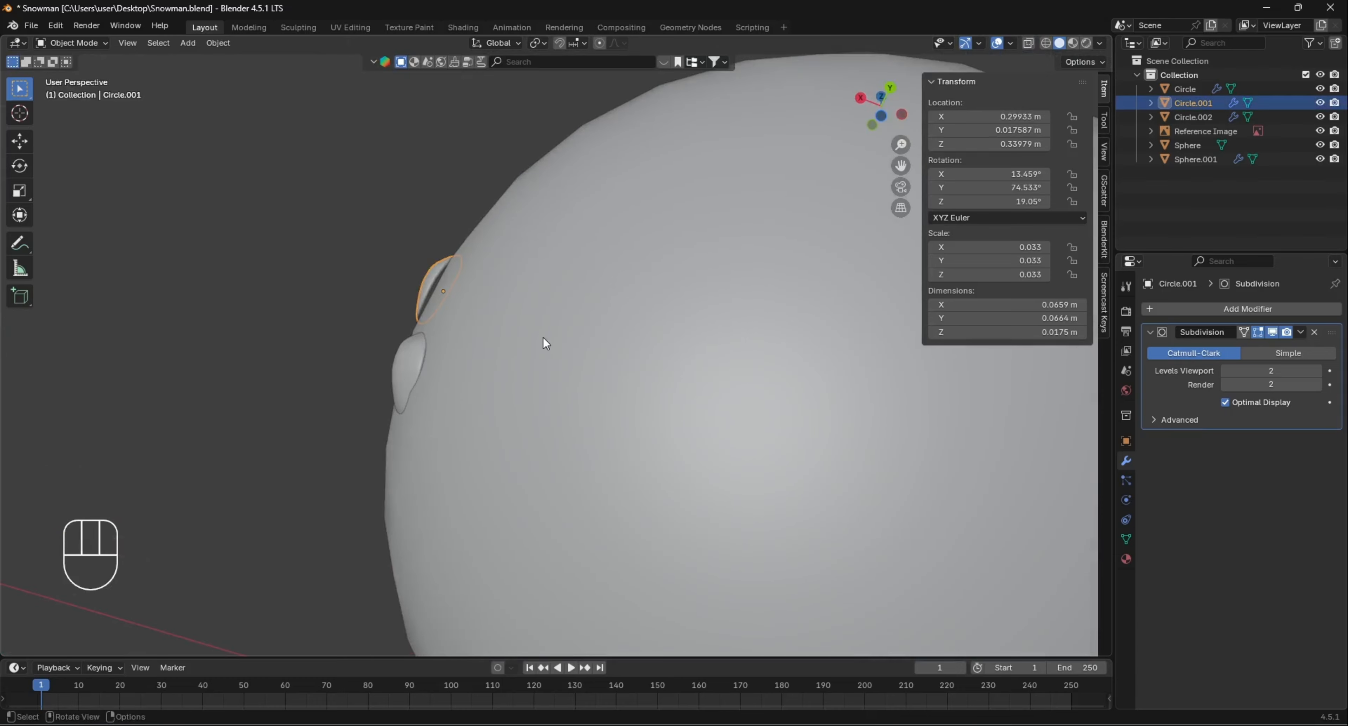
key("r")
key("r")
left_click(548, 347)
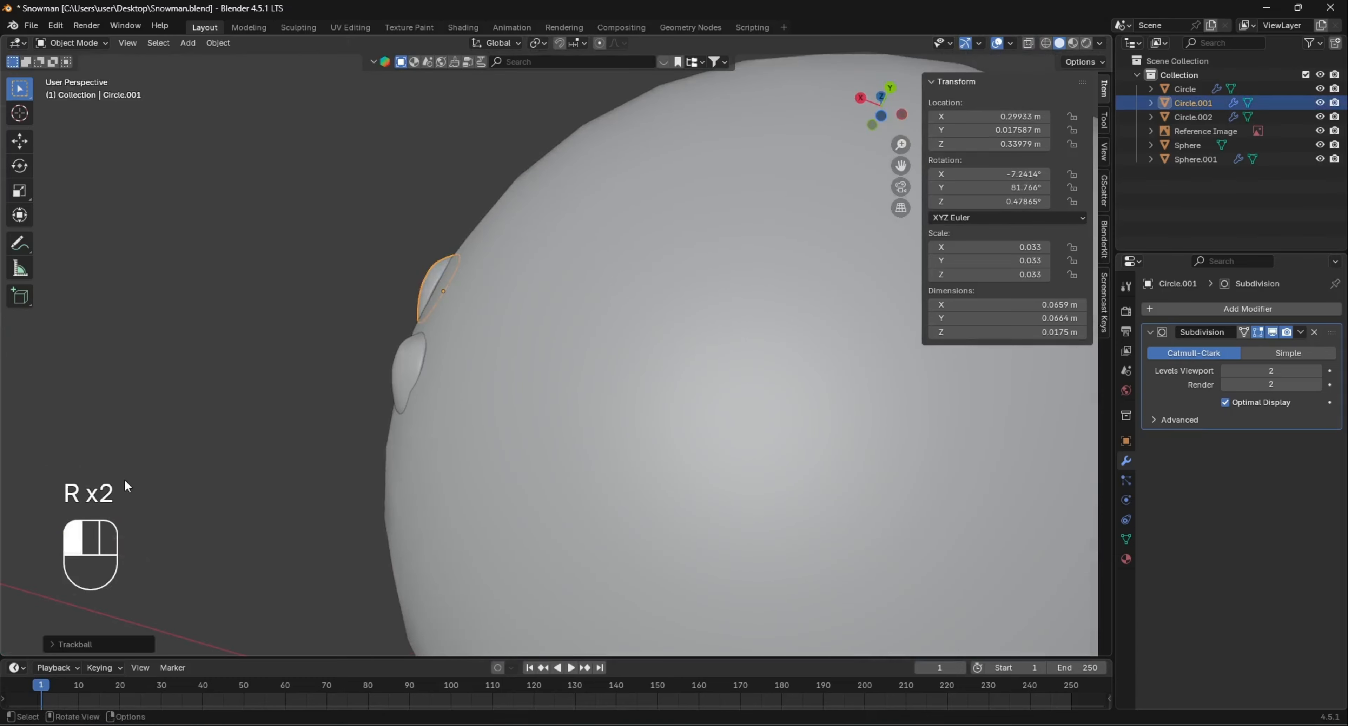
middle_click_drag(339, 310, 667, 435)
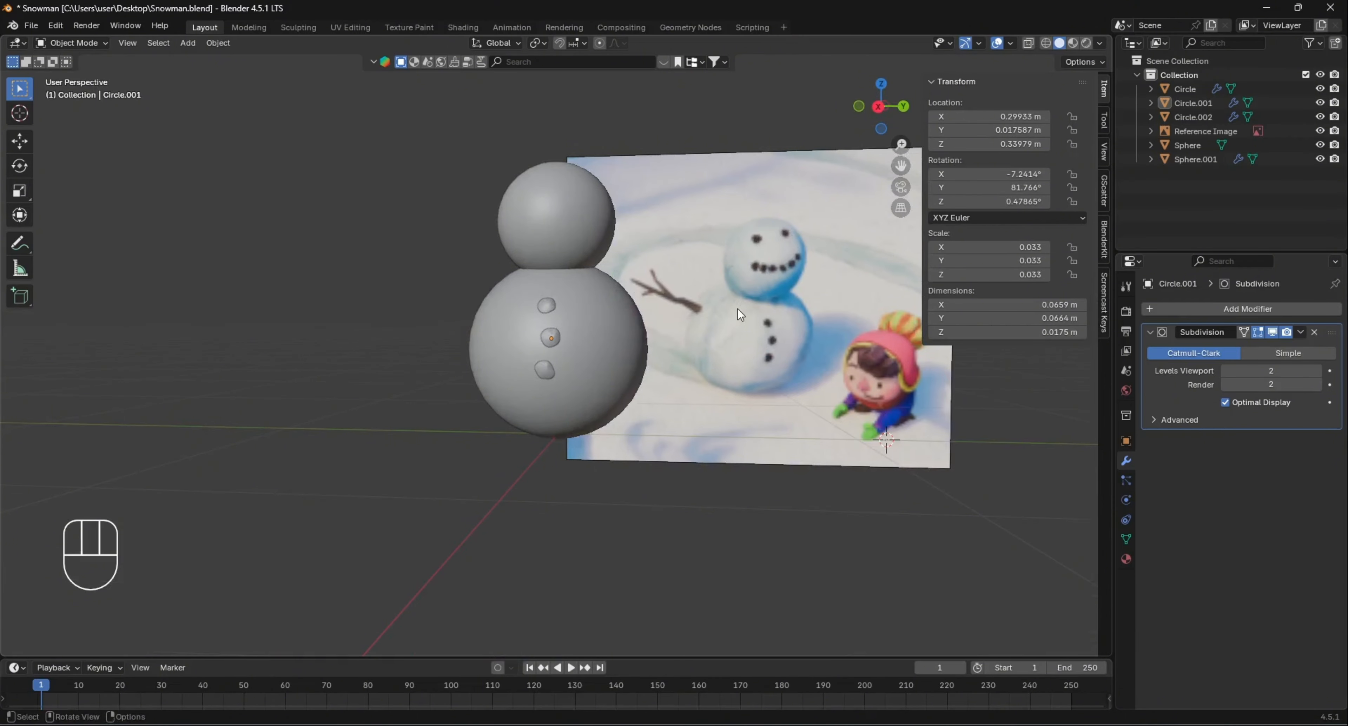
Duplicate the top button and move the copy up in front of the head, near Y -0.057 m, Z 0.801 m, as an eye
left_click(547, 306)
key("shift+d")
left_click(545, 220)
middle_click_drag(549, 293, 717, 378)
scroll(741, 299, "up", 4)
key("r")
key("KP_3")
scroll(544, 379, "up", 3)
key("g")
left_click(530, 373)
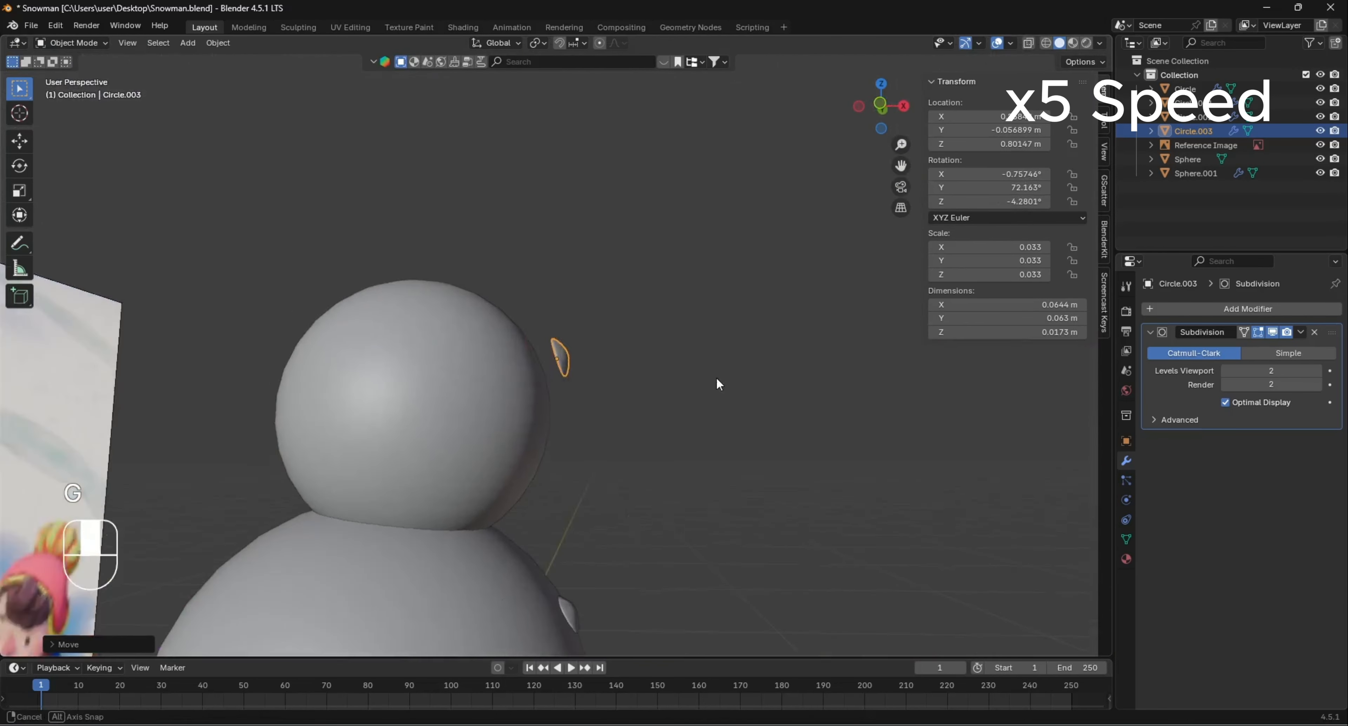
In front view, move the eye closer to the surface of the head
key("KP_1")
key("KP_3")
key("KP_1")
scroll(754, 494, "up", 6)
key("g")
left_click(684, 499)
middle_click_drag(684, 499, 586, 447)
Tilt the eye to about -1.3°, 62.4°, -12.3° and seat it on the head near Y -0.057 m, Z 0.806 m
key("r")
key("r")
left_click(535, 465)
key("g")
left_click(539, 464)
scroll(586, 440, "down", 3)
left_click(493, 372)
key("KP_1")
key("KP_3")
scroll(679, 395, "down", 4)
scroll(680, 395, "up", 5)
left_click(586, 419)
scroll(587, 447, "down", 3)
left_click(1192, 311)
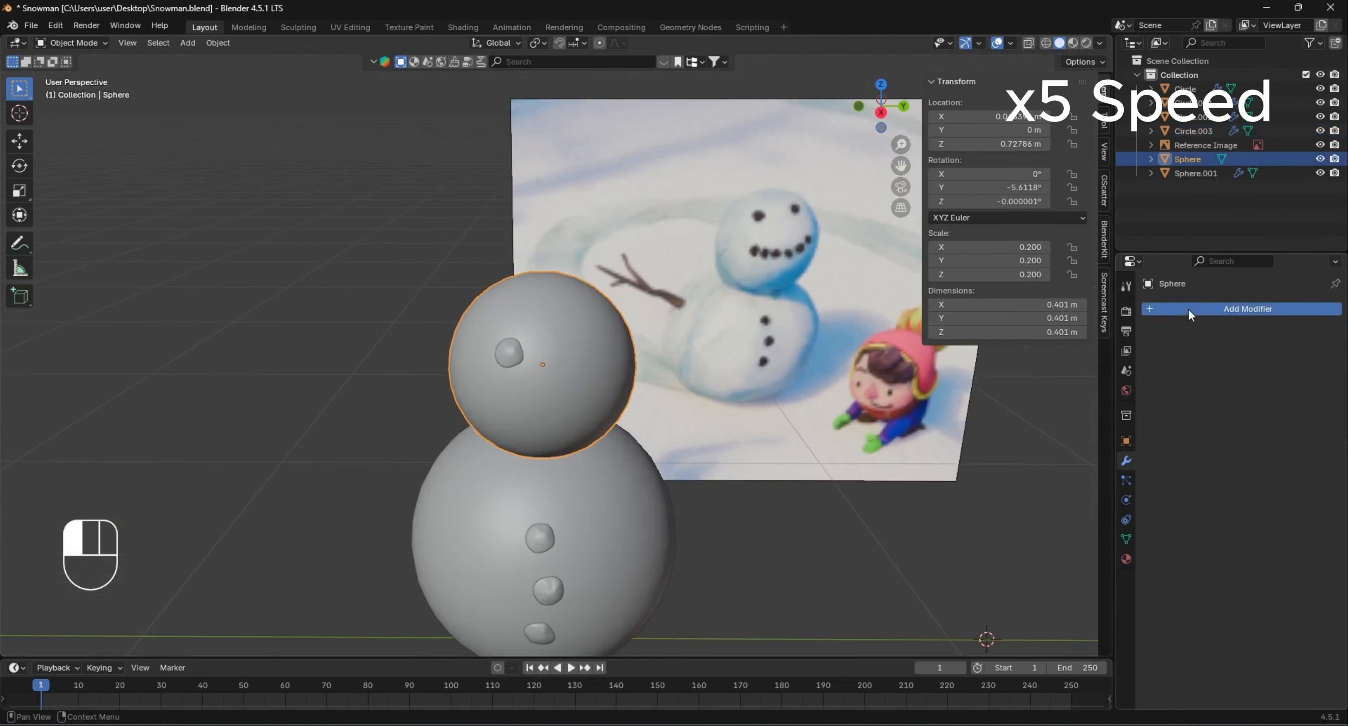
type("mi")
key("Return")
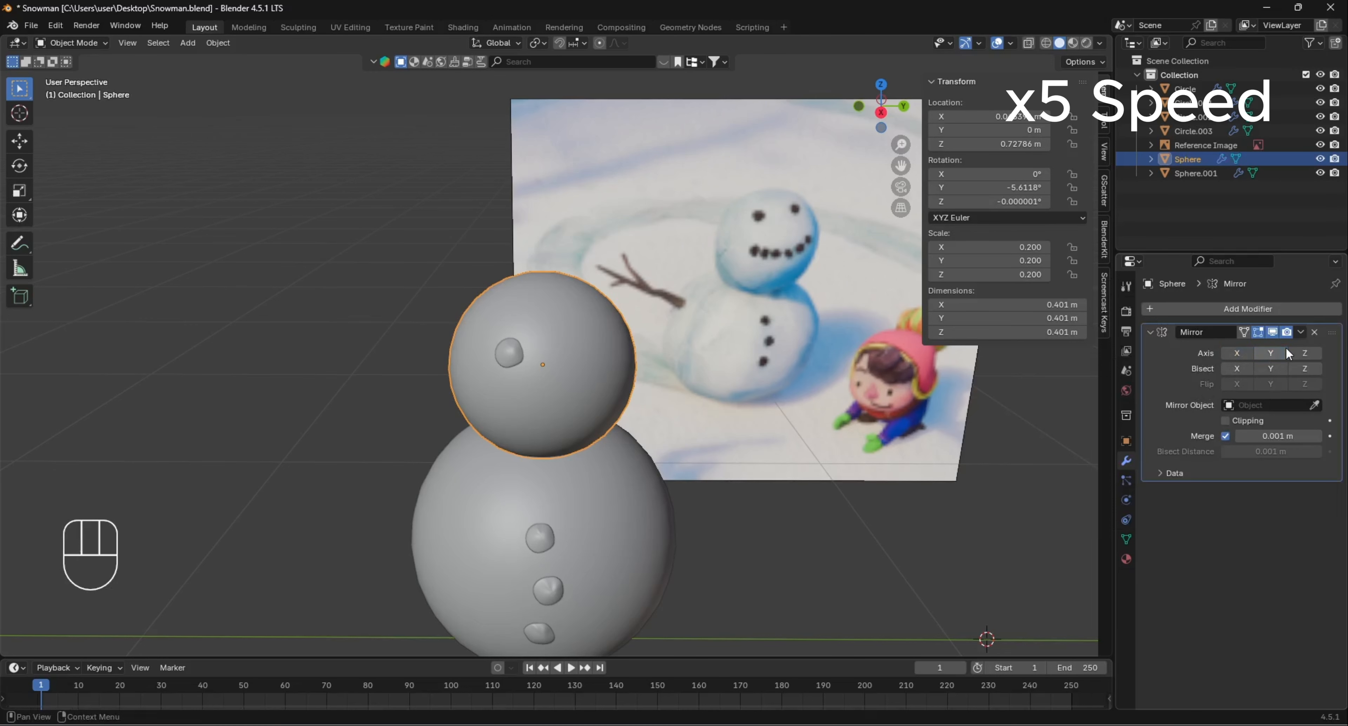
left_click(510, 355)
left_click(1223, 312)
left_click(586, 361)
left_click(1315, 333)
Add a Mirror modifier to the eye on the Y axis, with the head sphere as the mirror object
left_click(511, 354)
left_click(1267, 310)
type("mi")
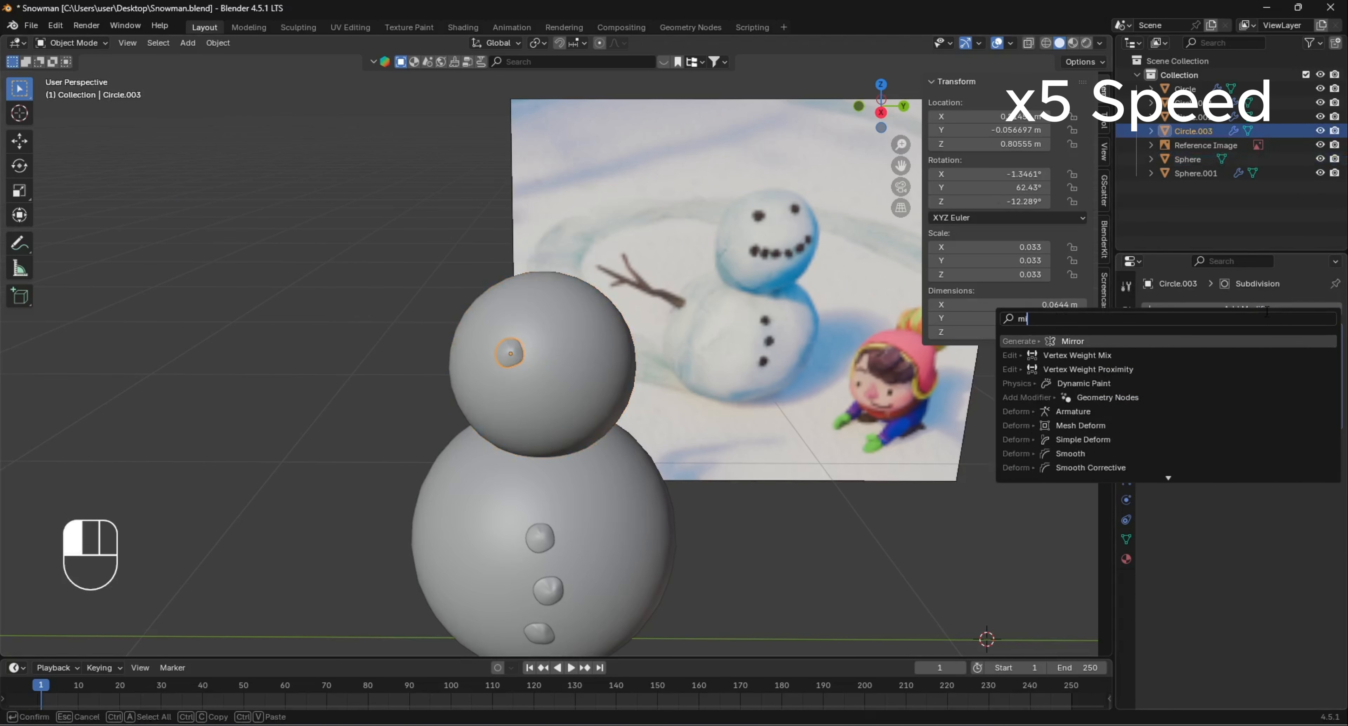
type("r")
key("Return")
left_click(1315, 530)
left_click(587, 361)
left_click(1267, 461)
left_click(838, 398)
scroll(582, 381, "up", 3)
middle_click_drag(582, 381, 582, 382)
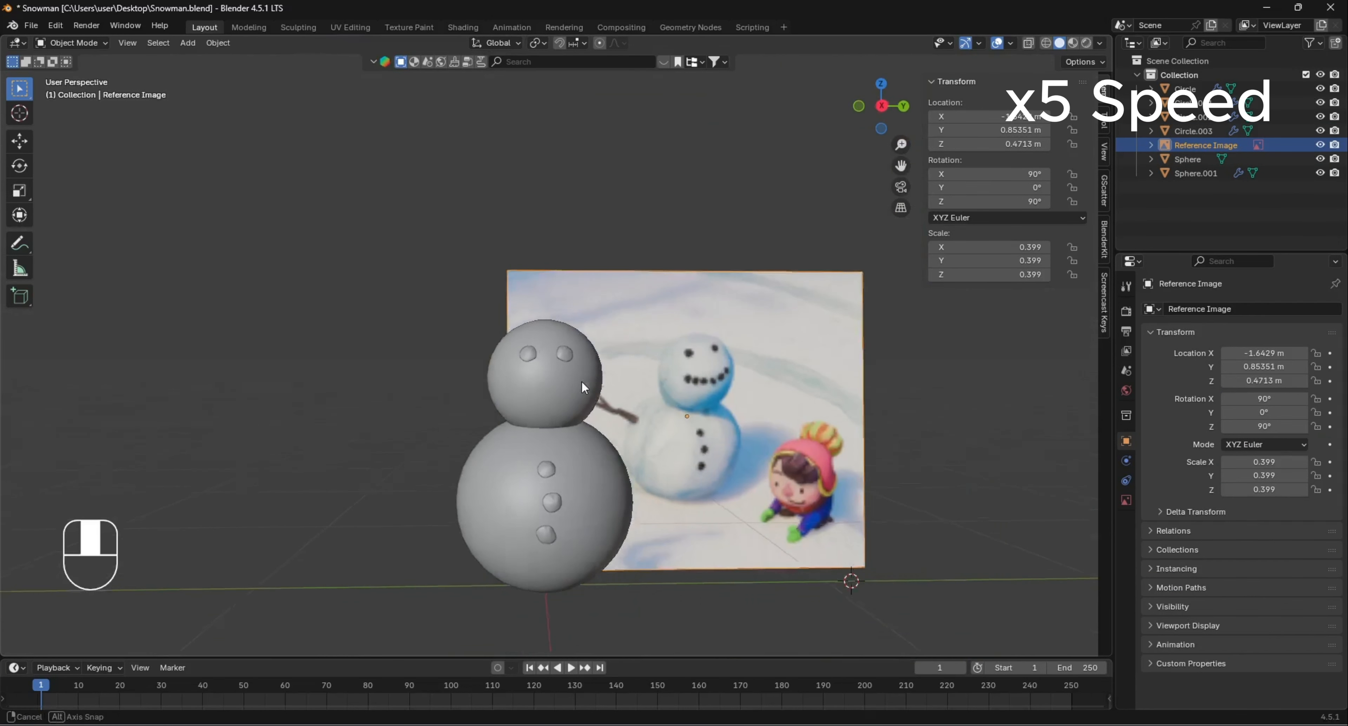
Rotate the eye to about -5.9°, 61.9°, -16.3° so it follows the head's surface
left_click(564, 355)
scroll(581, 380, "up", 4)
key("KP_1")
scroll(637, 366, "up", 3)
key("KP_3")
key("r")
left_click(743, 482)
Move the eye slightly inward and up to about Y -0.050 m, Z 0.809 m
middle_click_drag(523, 416, 595, 424)
key("KP_1")
key("KP_3")
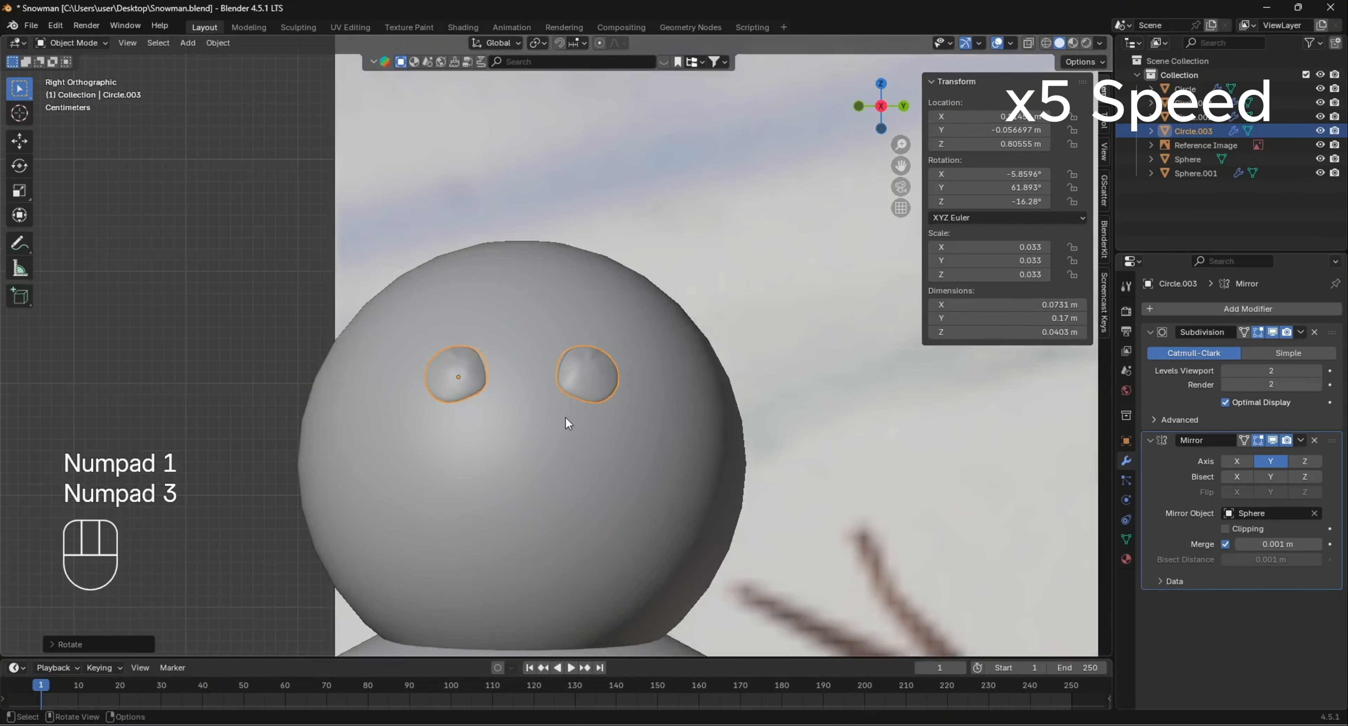
key("g")
left_click(573, 414)
left_click(717, 473)
In Edit Mode, move parts of the eye's mesh to reshape its outline against the head, and return to Object Mode
middle_click_drag(717, 473, 256, 394)
scroll(256, 394, "up", 4)
left_click(385, 378)
middle_click_drag(385, 378, 293, 387)
key("Tab")
key("g")
left_click(452, 403)
left_click(370, 346)
key("g")
left_click(361, 352)
middle_click_drag(361, 352, 558, 315)
key("g")
scroll(598, 389, "down", 3)
left_click(601, 389)
scroll(601, 389, "down", 9)
key("Tab")
left_click(722, 384)
scroll(597, 355, "up", 4)
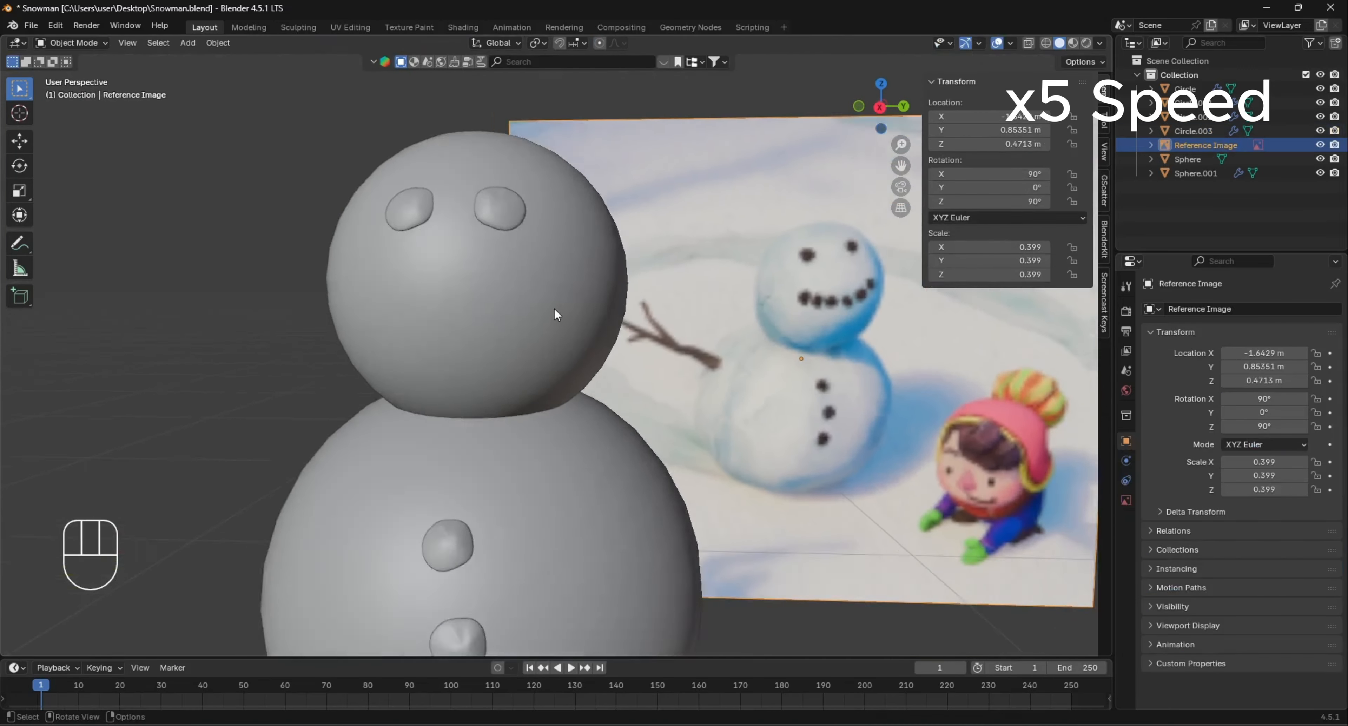
Apply the Mirror modifier on the eyes
scroll(555, 315, "down", 4)
middle_click_drag(526, 413, 508, 470)
key("KP_1")
key("KP_3")
scroll(492, 409, "up", 5)
scroll(495, 409, "down", 4)
left_click(530, 408)
left_click(554, 242)
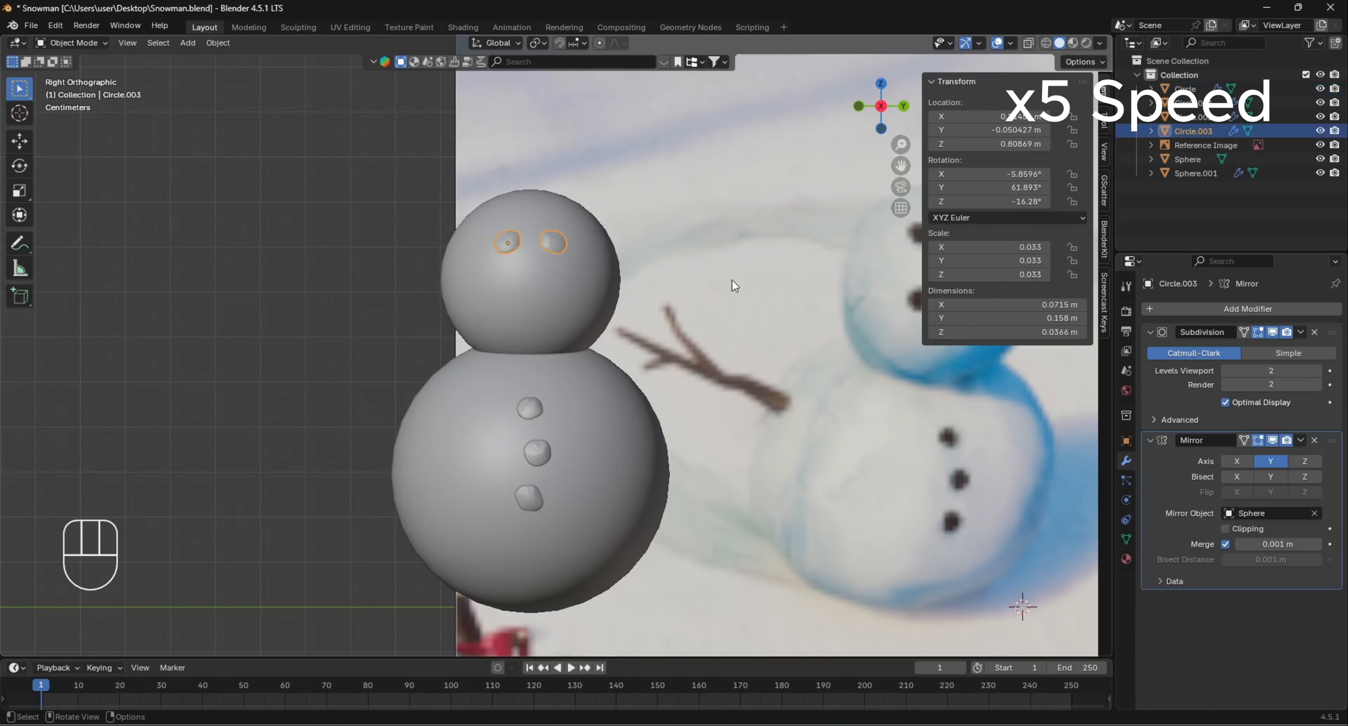
left_click(1300, 441)
left_click(1266, 456)
Duplicate the top body button onto the lower face as a mouth pebble and rotate it to about 104° on Y
left_click(532, 407)
key("shift+d")
left_click(675, 326)
scroll(694, 295, "up", 2)
middle_click_drag(602, 319, 516, 340)
key("KP_1")
key("r")
left_click(727, 408)
Scale the mouth pebble to 0.023 and move it against the head near Y -0.022 m, Z 0.686 m
key("s")
left_click(692, 342)
key("g")
key("g")
key("KP_3")
key("KP_1")
key("g")
scroll(646, 393, "up", 4)
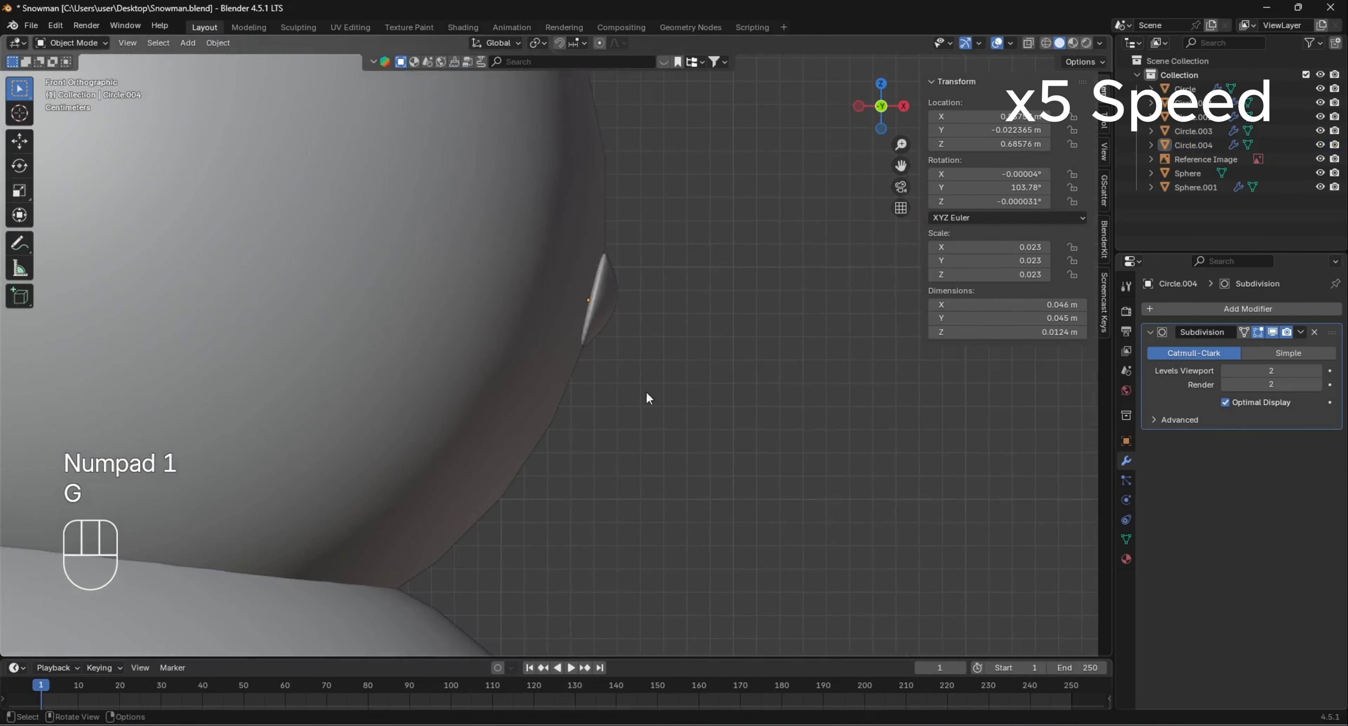
Switch the viewport's solid shading to the rainbow-coloured normal MatCap
left_click(1100, 43)
left_click(1101, 95)
left_click(1099, 139)
left_click(1109, 136)
Adjust the mouth pebble's position on the head in front view and compare it with the reference from the right view
left_click(681, 309)
left_click(588, 314)
scroll(616, 357, "down", 5)
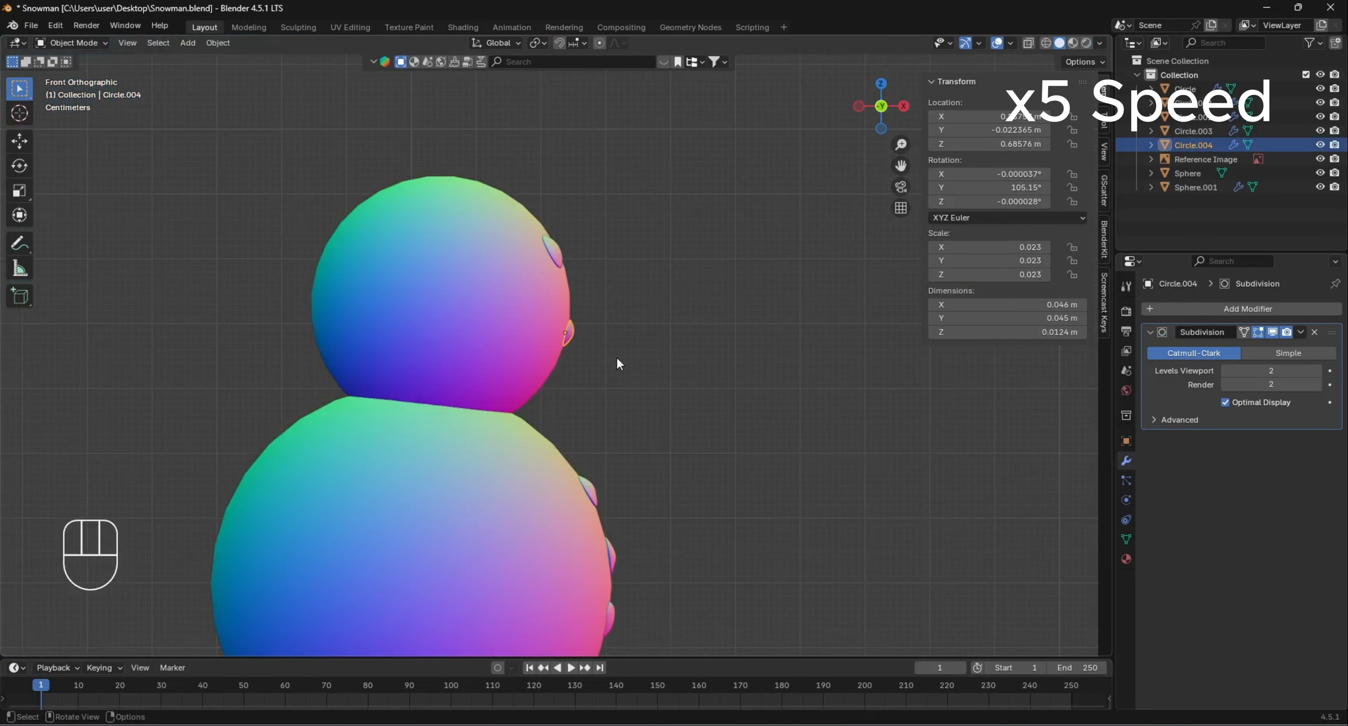
key("g")
key("KP_3")
scroll(676, 376, "down", 5)
scroll(746, 372, "up", 5)
Hide the sidebar, maximize the 3D viewport and move the pebble about -0.06 m in Y to the mouth's outer end
key("n")
left_click_drag(1115, 369, 1275, 369)
key("ctrl+space")
scroll(531, 370, "up", 2)
key("g")
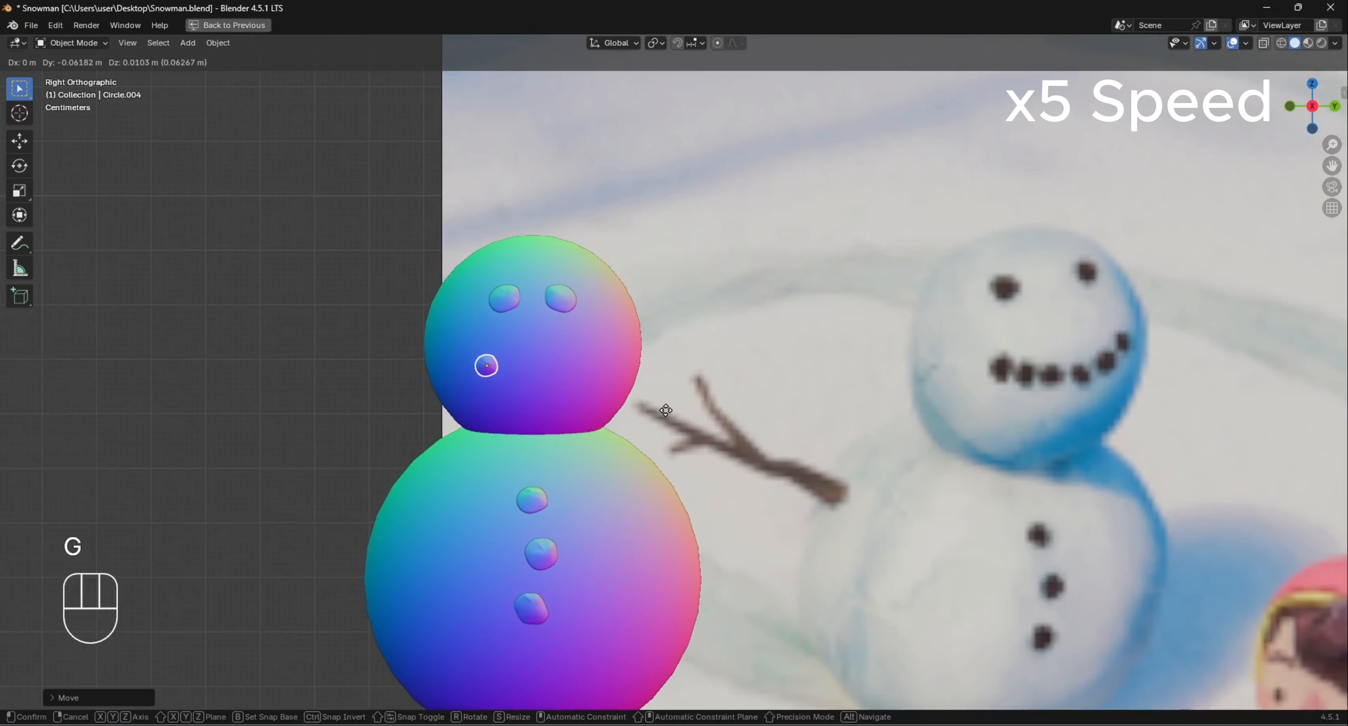
left_click(495, 365)
Tilt the first mouth pebble freely and move it about 0.022 m inward along X toward the head
scroll(508, 410, "up", 3)
key("KP_3")
key("KP_1")
scroll(691, 361, "up", 8)
key("r")
key("r")
left_click(802, 525)
key("g")
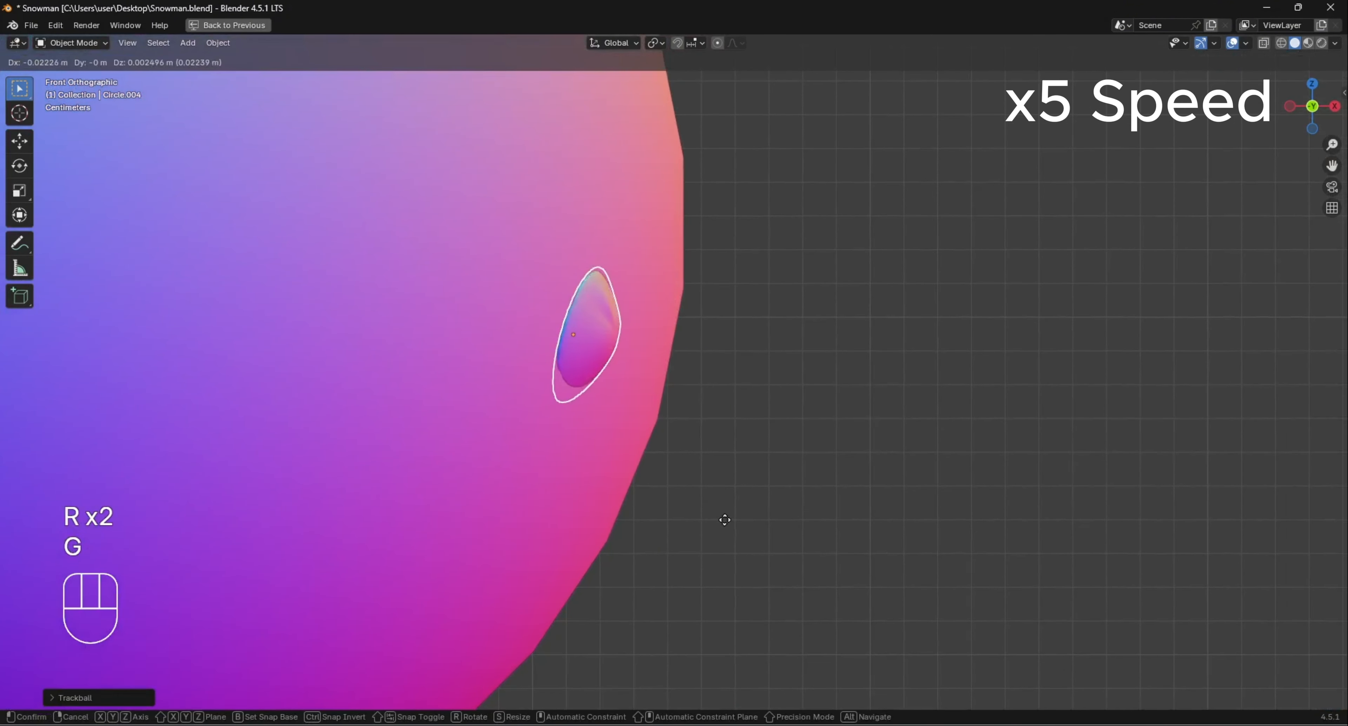
left_click(725, 517)
Reorient the first mouth pebble to the head's curvature and shift it along the X axis to sit on the surface
scroll(717, 510, "down", 6)
middle_click_drag(706, 502, 555, 471)
middle_click_drag(555, 471, 680, 460)
scroll(681, 471, "up", 4)
key("r")
key("r")
key("r")
key("r")
key("r")
left_click(664, 617)
key("g")
key("x")
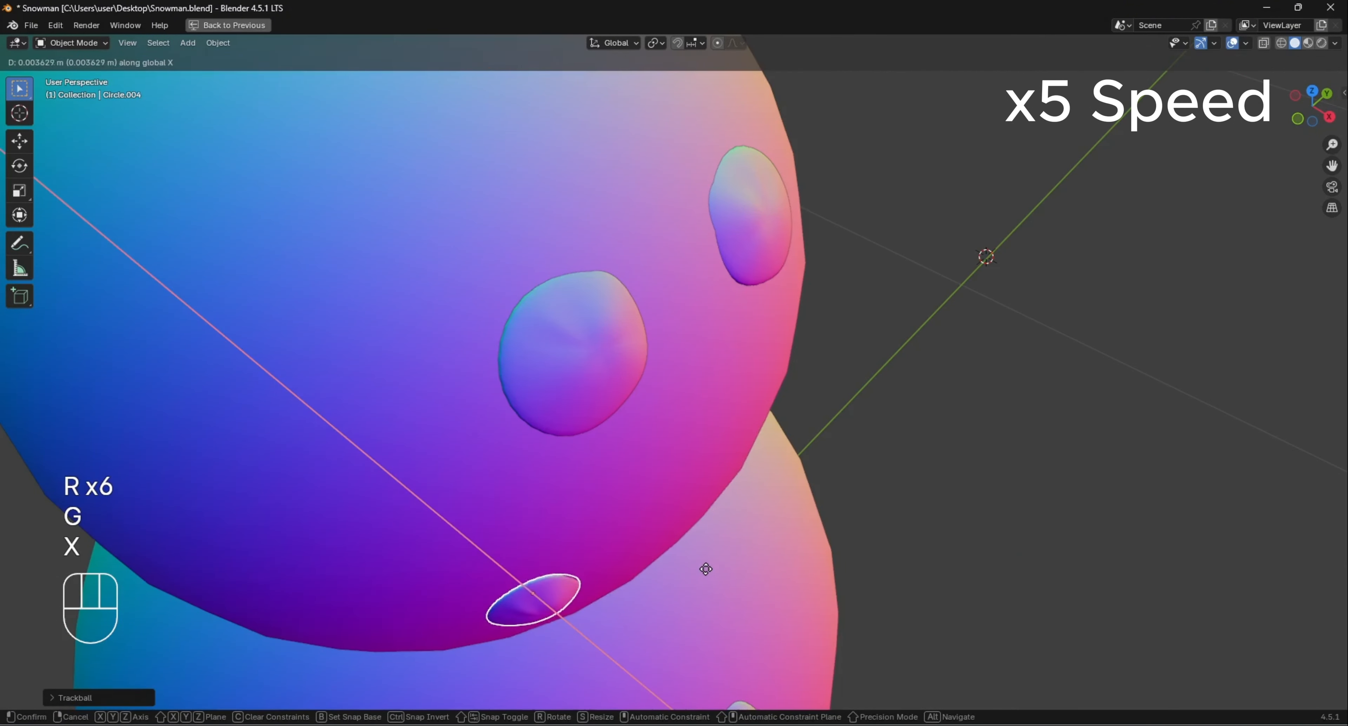
scroll(707, 566, "down", 7)
left_click(733, 555)
Fine-tune the first mouth pebble's position and tilt so it lies flush on the head
middle_click_drag(911, 532, 838, 492)
scroll(733, 450, "up", 3)
left_click(544, 373)
key("g")
left_click(785, 408)
middle_click_drag(648, 377, 704, 518)
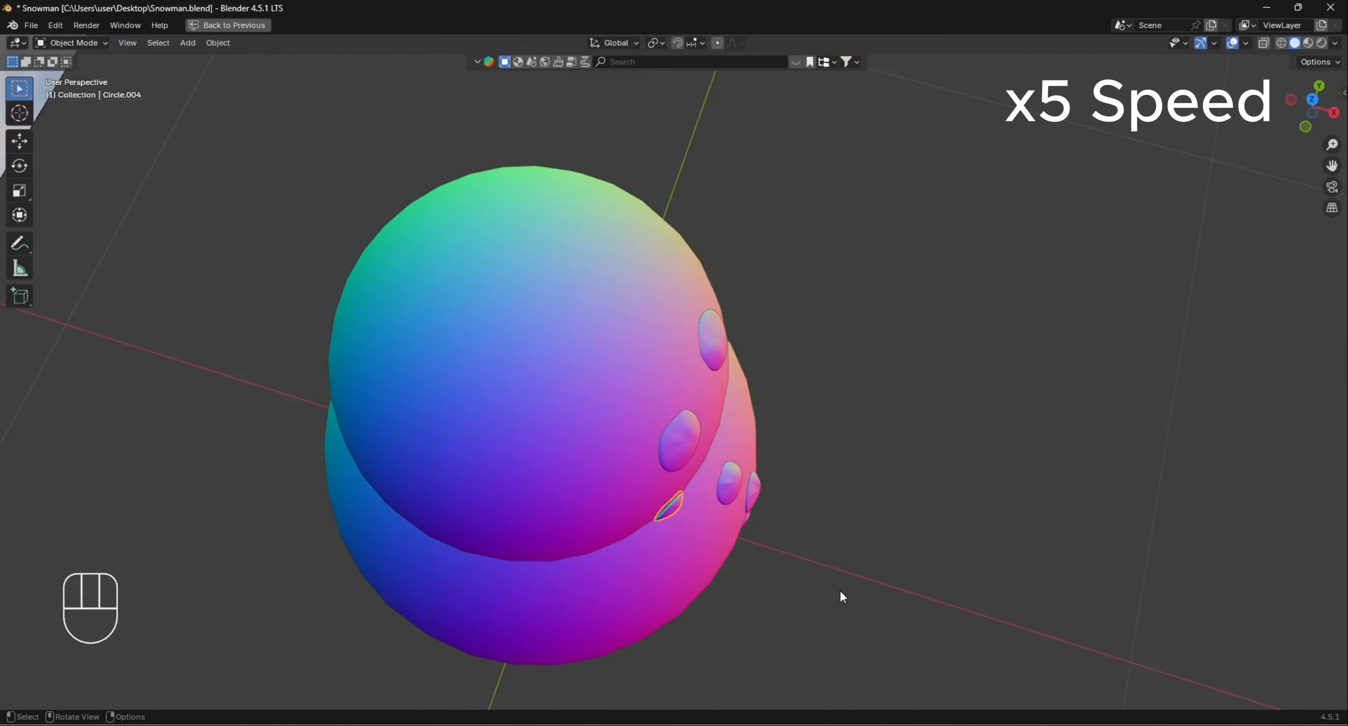
key("r")
key("r")
Duplicate the first mouth pebble, rotate the copy and place it beside and slightly below the original
middle_click_drag(839, 589, 523, 421)
key("shift+d")
left_click(682, 458)
key("r")
key("r")
left_click(704, 442)
key("KP_1")
key("KP_3")
key("g")
left_click(702, 430)
Tilt the second mouth pebble freely and move it against the head's surface
left_click(796, 454)
scroll(681, 398, "up", 3)
key("r")
key("r")
left_click(644, 397)
key("g")
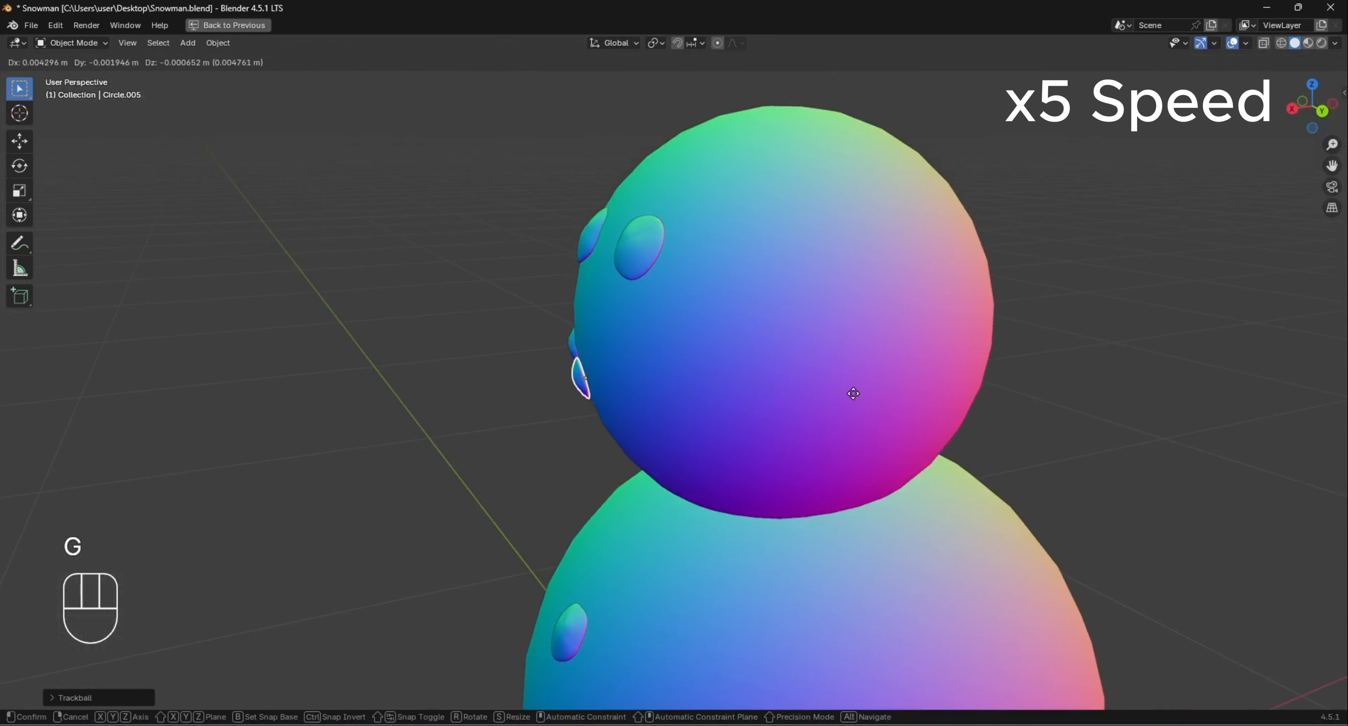
left_click(852, 391)
Give the second mouth pebble another free rotation to vary it from the first
middle_click_drag(1010, 442, 837, 545)
left_click(474, 445)
key("r")
key("r")
left_click(500, 473)
middle_click_drag(858, 445, 945, 336)
left_click(515, 411)
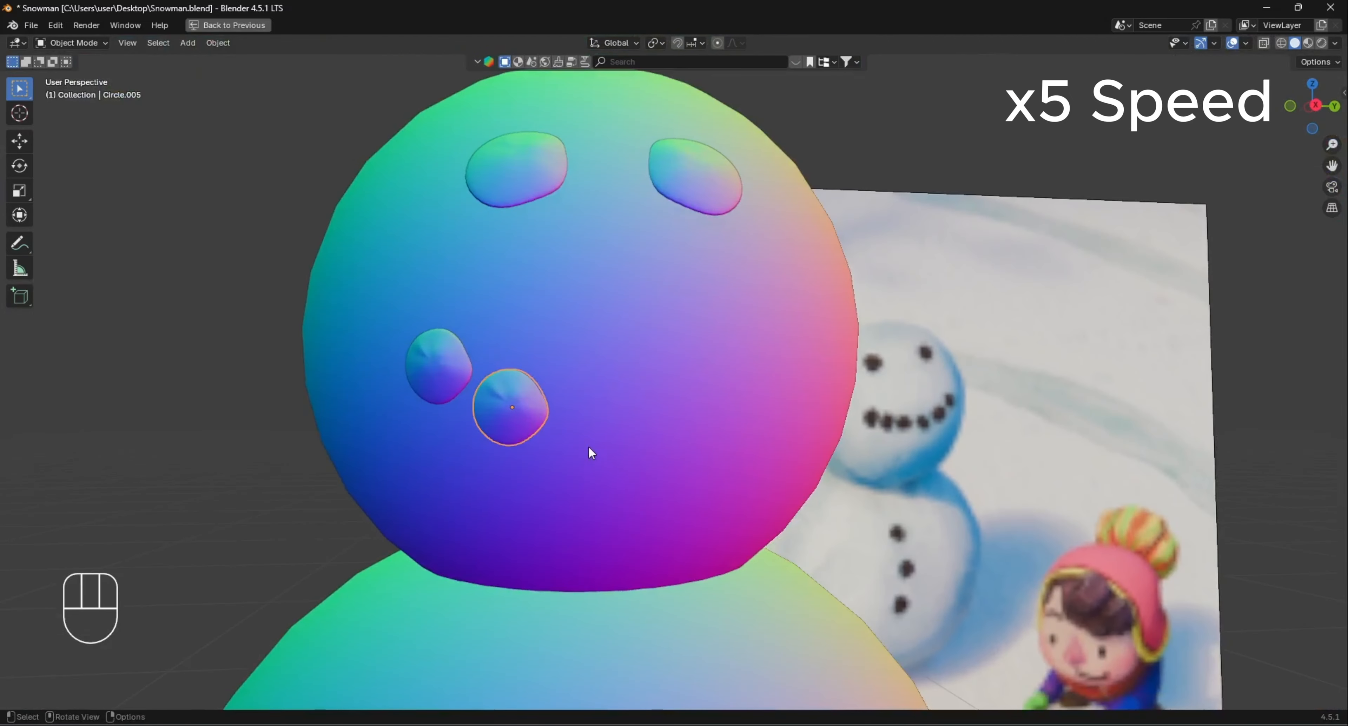
Reposition the second mouth pebble next to the first, undoing an unwanted move, and seat it on the head
key("g")
middle_click_drag(733, 398, 697, 376)
left_click(542, 413)
key("g")
left_click(767, 497)
key("ctrl+z")
key("g")
key("g")
left_click(942, 489)
middle_click_drag(610, 245, 727, 408)
left_click(723, 522)
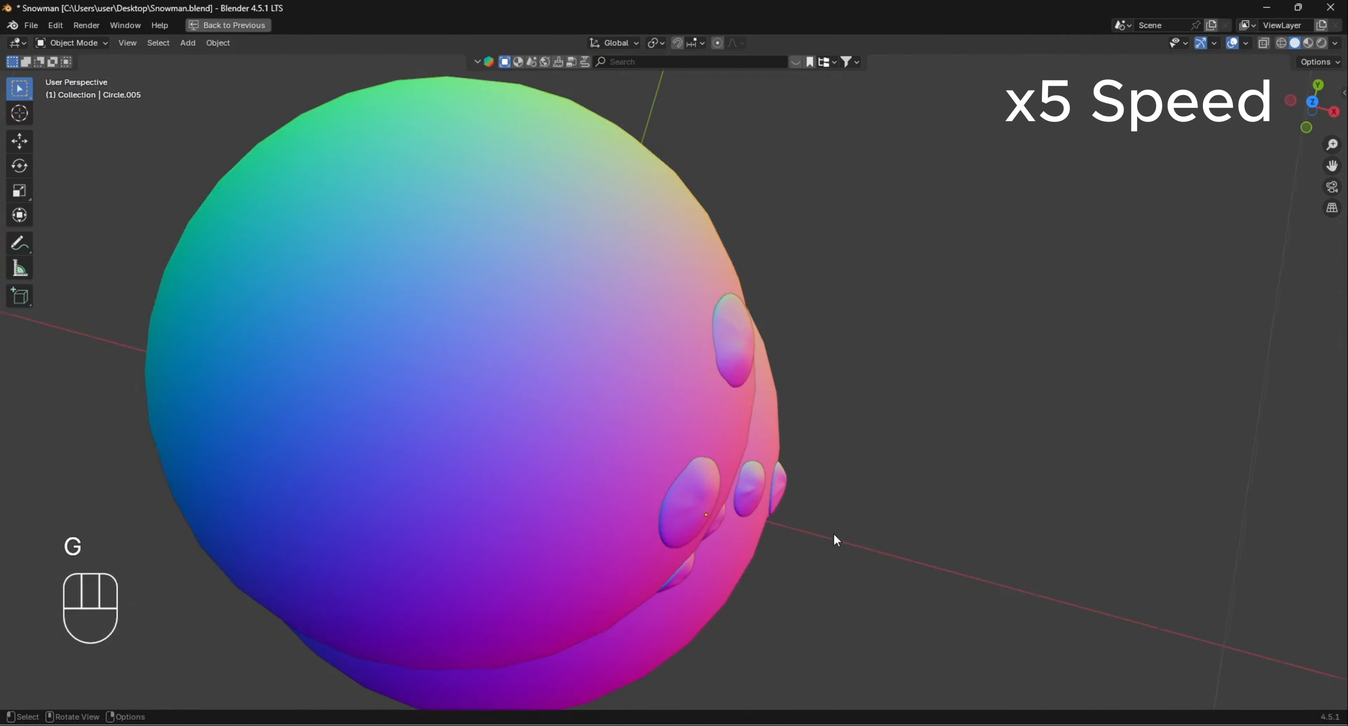
Duplicate the second mouth pebble and place the copy farther along the mouth as the third pebble
scroll(877, 490, "down", 5)
middle_click_drag(835, 533, 785, 486)
scroll(732, 450, "up", 4)
left_click(572, 397)
key("shift+d")
left_click(685, 421)
Rotate the third mouth pebble freely to follow the head's curvature and differ from its neighbours
middle_click_drag(684, 421, 581, 381)
key("r")
key("r")
left_click(725, 527)
key("r")
key("r")
left_click(628, 397)
middle_click_drag(732, 388, 901, 521)
key("KP_1")
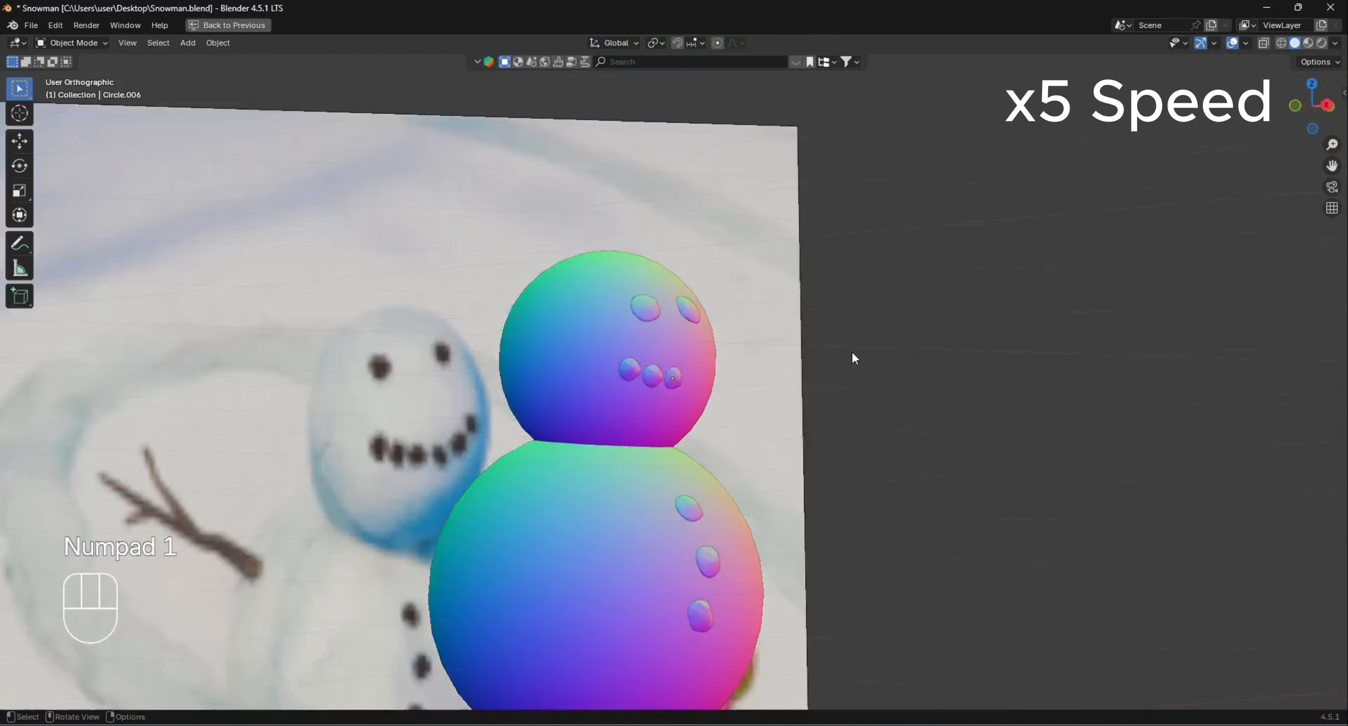
Duplicate the third mouth pebble, place the copy as the fourth along the smile, and rotate it freely
key("KP_3")
key("shift+d")
left_click(858, 372)
key("r")
left_click(882, 358)
key("r")
key("r")
key("r")
middle_click_drag(882, 358, 837, 377)
Move the last mouth pebble up and outward so the row ends in a rising smile curve
middle_click_drag(681, 335, 616, 356)
scroll(697, 444, "down", 12)
scroll(698, 444, "up", 12)
key("KP_1")
key("KP_3")
scroll(703, 409, "down", 3)
scroll(703, 409, "up", 3)
scroll(692, 331, "down", 1)
left_click(642, 306)
key("g")
left_click(673, 294)
key("g")
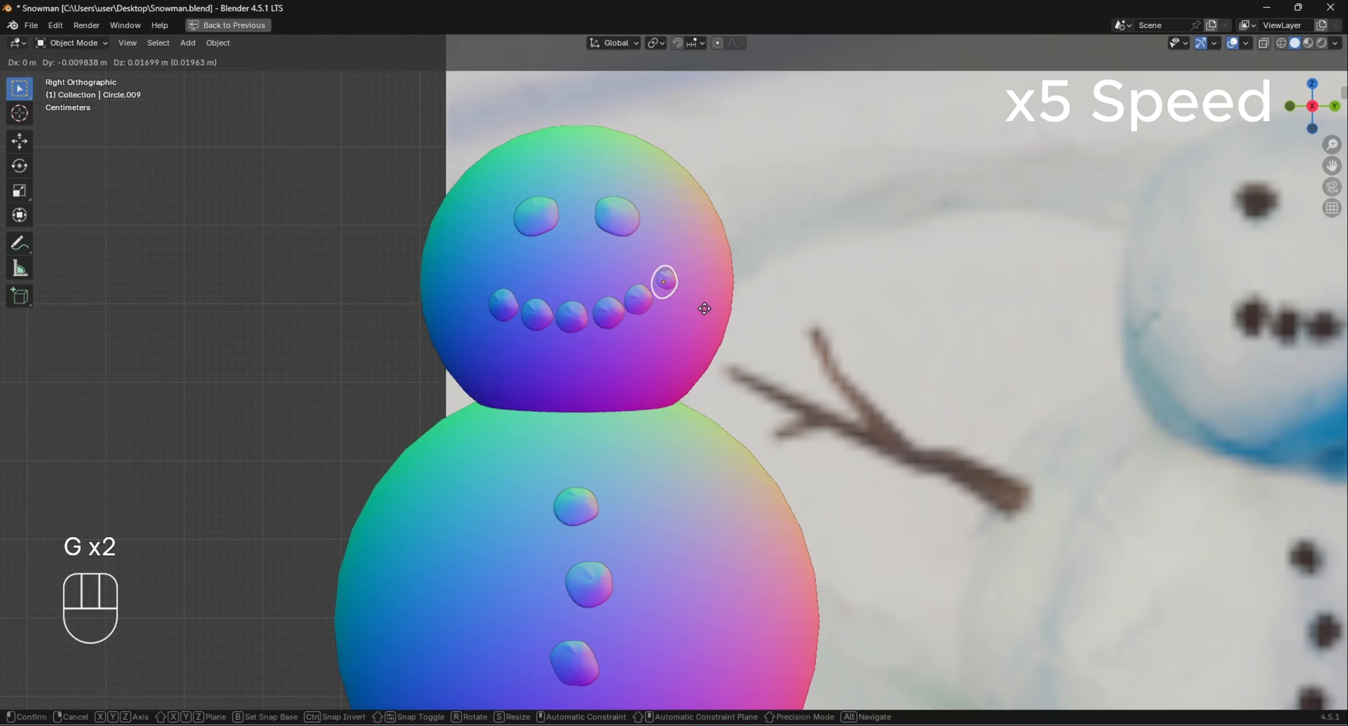
left_click(704, 307)
Scale down the fourth and fifth mouth pebbles slightly to vary the pebble sizes
middle_click_drag(704, 313, 942, 333)
scroll(547, 332, "up", 6)
key("KP_4")
key("KP_6")
key("KP_3")
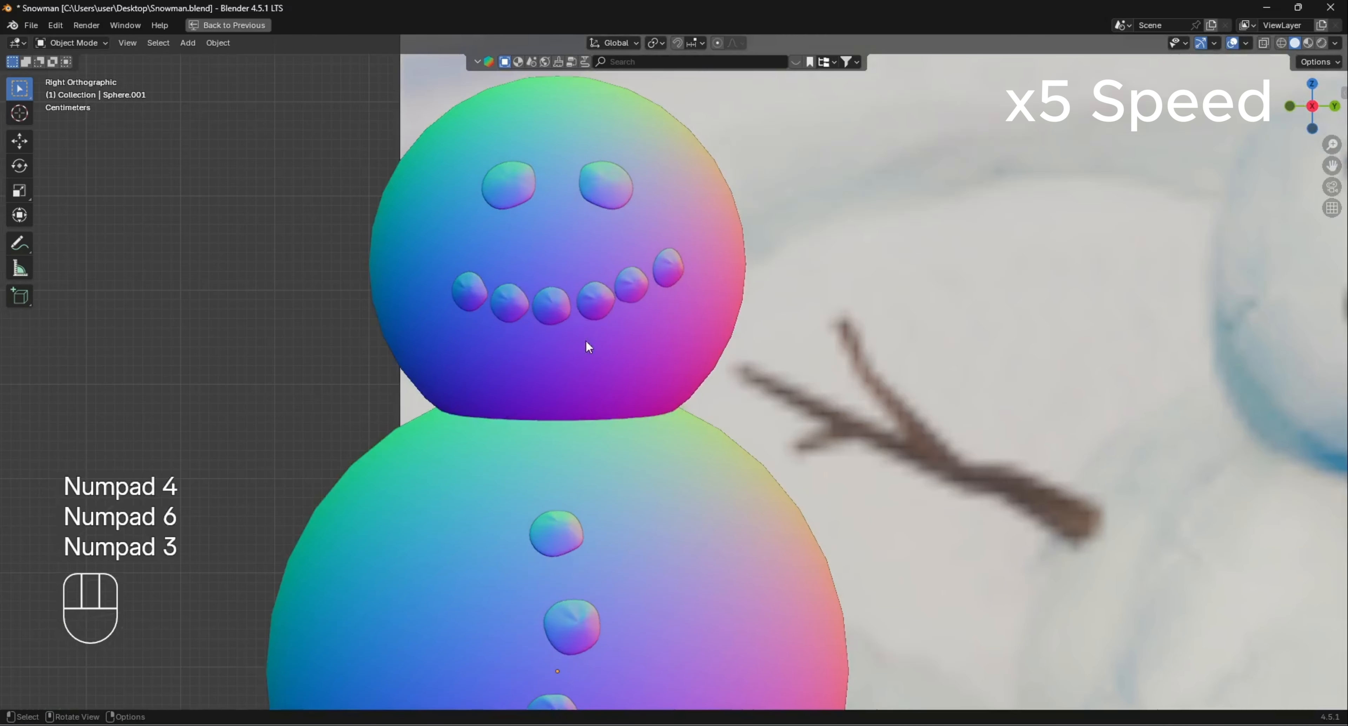
left_click(595, 302)
key("s")
left_click(607, 314)
left_click(634, 291)
key("s")
left_click(650, 305)
left_click(597, 302)
key("s")
left_click(618, 314)
key("s")
left_click(620, 315)
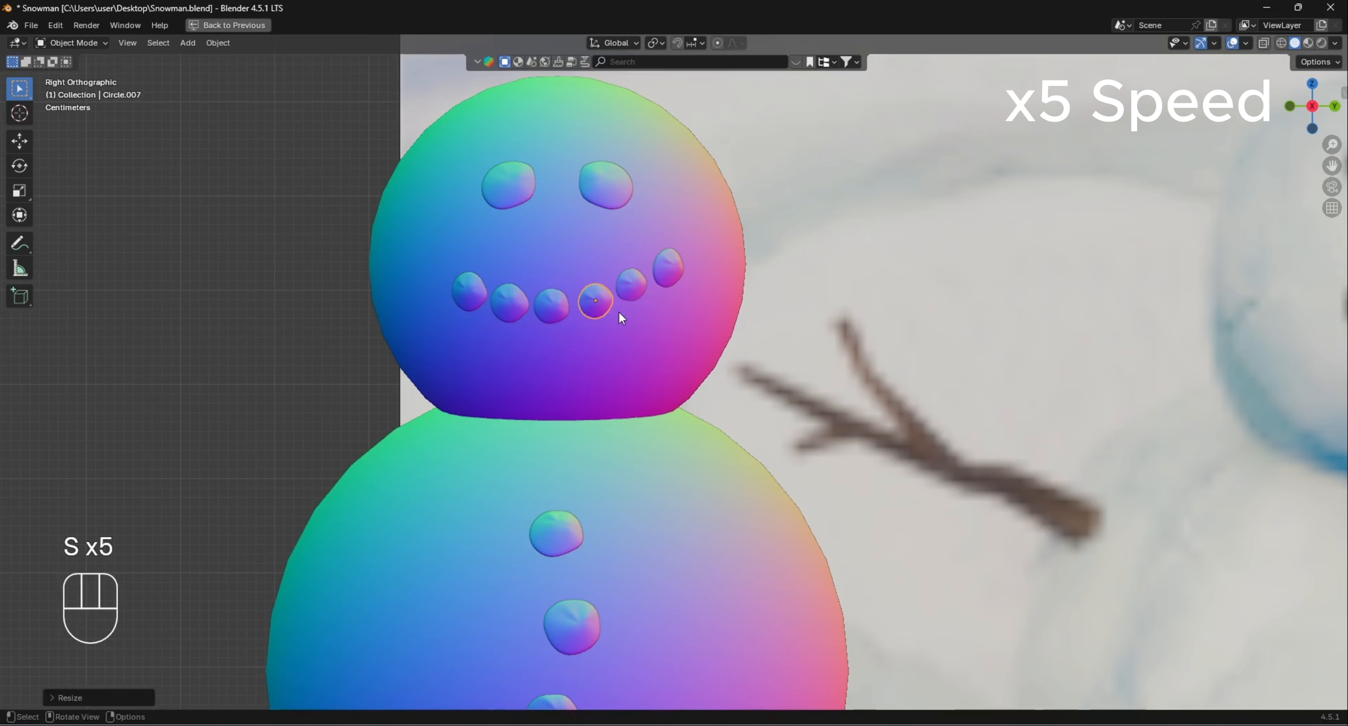
Scale down the last mouth pebble at the raised end of the smile
left_click(673, 266)
key("s")
scroll(822, 346, "down", 6)
scroll(635, 258, "up", 7)
key("s")
Move the last mouth pebble so it seats against the head's surface
key("g")
middle_click_drag(635, 259, 685, 351)
key("g")
scroll(647, 235, "up", 6)
key("g")
key("g")
left_click(740, 238)
key("g")
left_click(816, 213)
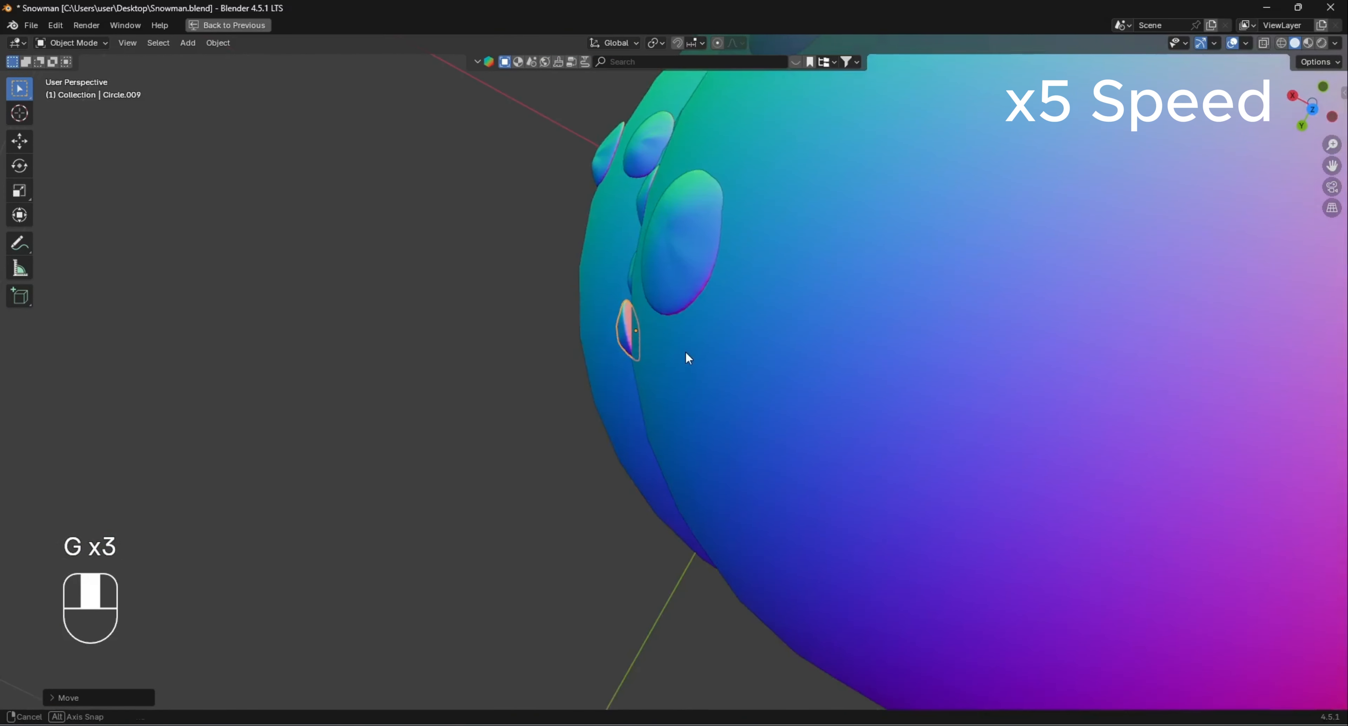
Rotate the last mouth pebble in top view to follow the head's curvature and reposition it on the surface
key("KP_7")
key("r")
left_click(989, 523)
key("g")
left_click(963, 544)
middle_click_drag(963, 543, 819, 408)
scroll(820, 409, "down", 7)
scroll(659, 334, "up", 5)
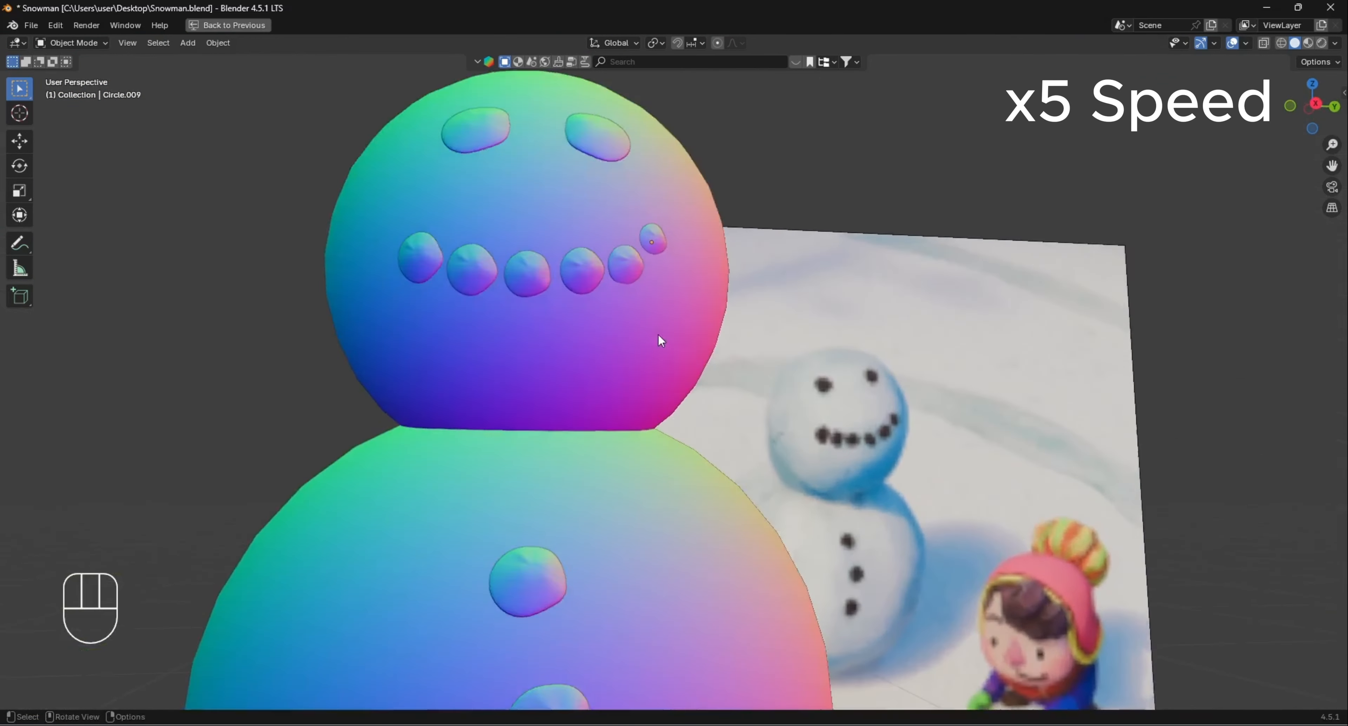
Reposition the fourth mouth pebble so it sits evenly in the row against the head
middle_click_drag(658, 334, 726, 536)
left_click(505, 325)
key("g")
left_click(524, 332)
key("g")
left_click(762, 400)
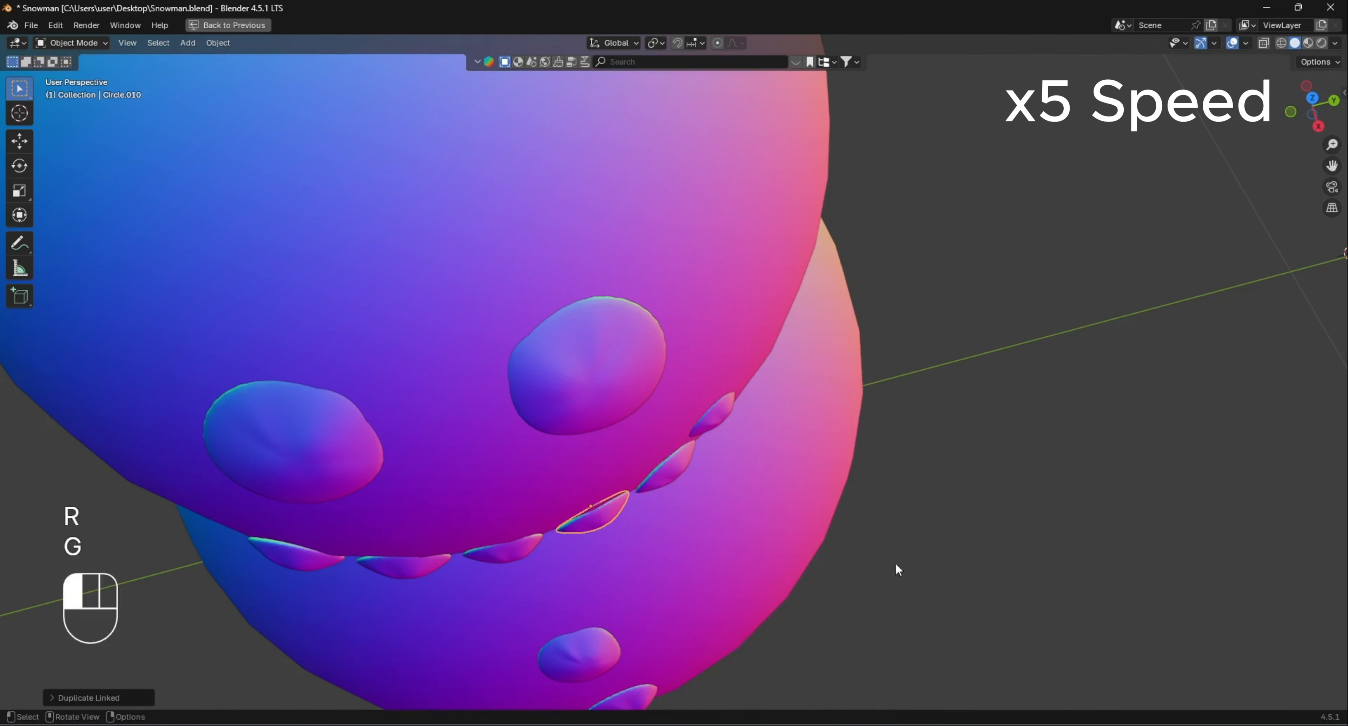
Reshape the first mouth pebble in Edit Mode by moving individual vertices with proportional editing
middle_click_drag(895, 564, 557, 355)
scroll(556, 354, "down", 6)
scroll(556, 354, "up", 4)
left_click(423, 332)
key("Tab")
middle_click_drag(423, 340, 530, 566)
key("g")
middle_click_drag(890, 445, 774, 419)
left_click(704, 207)
key("g")
left_click(706, 212)
middle_click_drag(706, 314, 586, 319)
left_click(445, 376)
key("g")
left_click(442, 379)
Adjust more of the first mouth pebble's vertices for an irregular profile and return to Object Mode
left_click(425, 323)
middle_click_drag(425, 323, 994, 351)
key("g")
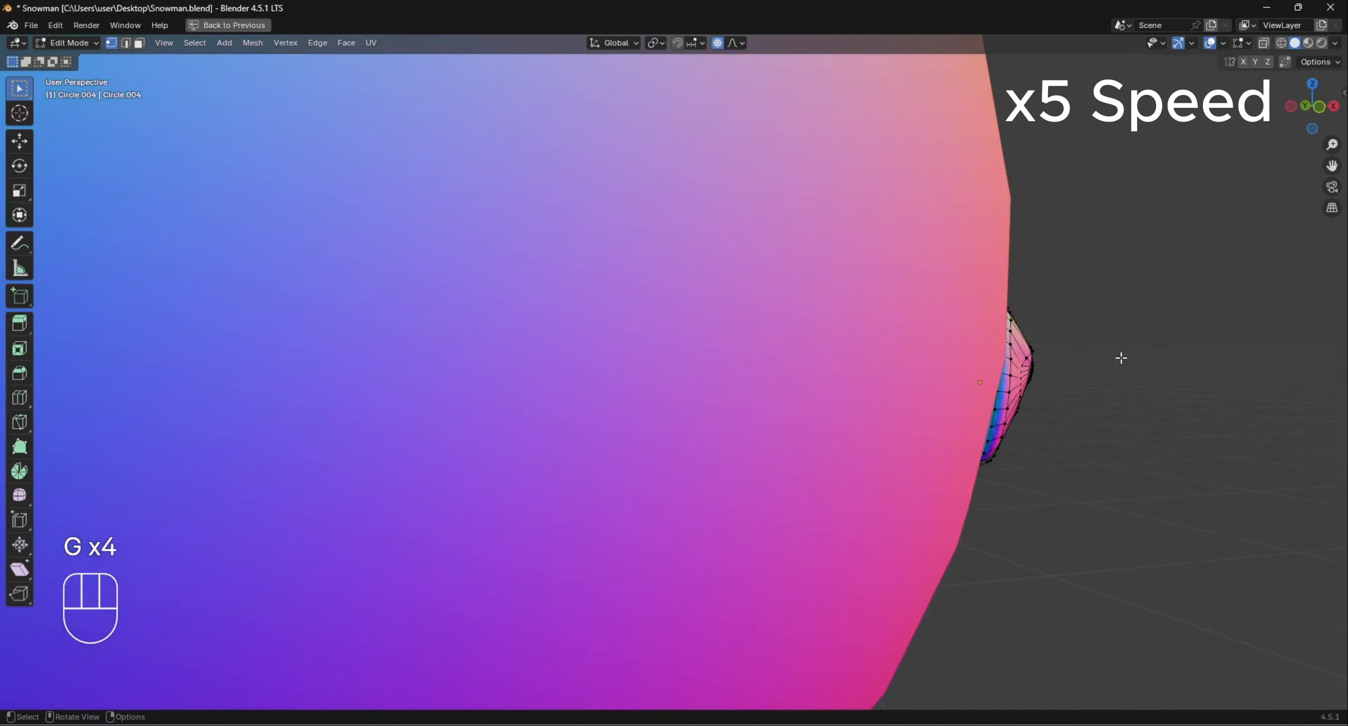
middle_click_drag(1120, 358, 542, 381)
key("Tab")
key("Tab")
left_click(409, 350)
key("g")
key("Tab")
middle_click_drag(897, 374, 972, 384)
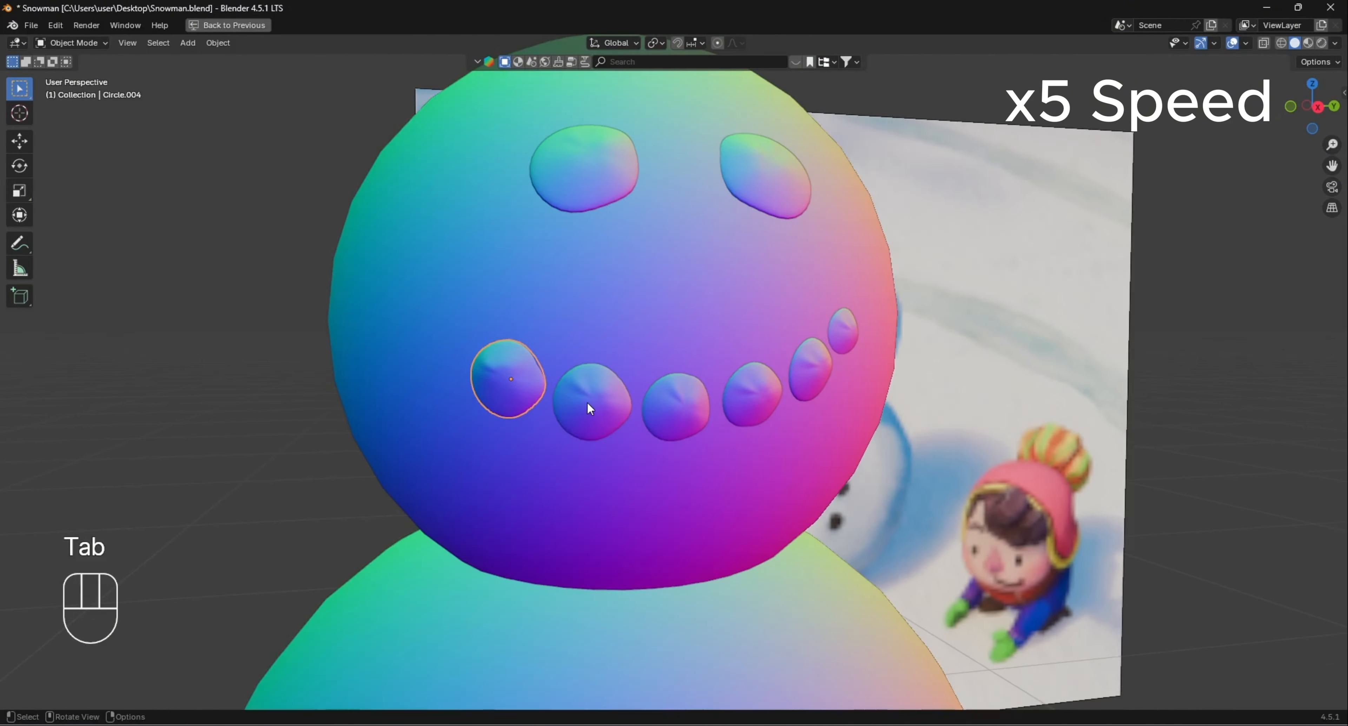
Make the second mouth pebble's mesh irregular by moving its vertices, and vary the row with a pebble rotation
left_click(586, 401)
key("Tab")
scroll(587, 401, "up", 2)
key("g")
left_click_drag(501, 440, 583, 493)
key("g")
left_click(587, 490)
key("Tab")
middle_click_drag(586, 490, 524, 373)
left_click(524, 373)
key("r")
left_click(606, 536)
middle_click_drag(606, 537, 813, 457)
Reshape the third mouth pebble in Edit Mode by pulling its vertices into an uneven form
key("Tab")
key("Tab")
left_click(695, 464)
key("Tab")
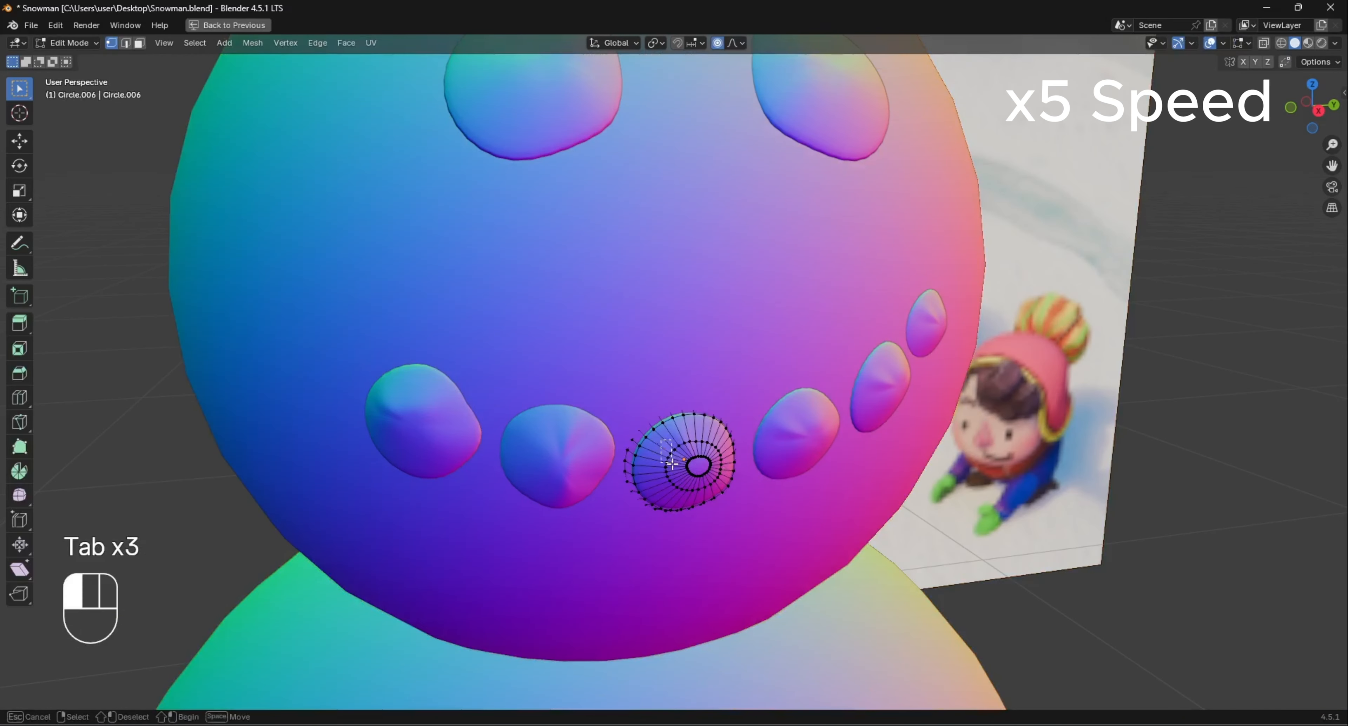
key("g")
middle_click_drag(695, 464, 816, 346)
left_click(752, 580)
key("Tab")
Reshape the fourth mouth pebble with several proportional vertex moves in Edit Mode
scroll(821, 399, "up", 4)
left_click(786, 428)
key("Tab")
key("g")
key("g")
key("g")
key("g")
key("g")
key("Tab")
Reshape the fifth mouth pebble irregularly by moving its vertices with proportional editing
left_click(832, 361)
key("Tab")
key("g")
left_click(775, 386)
key("g")
key("g")
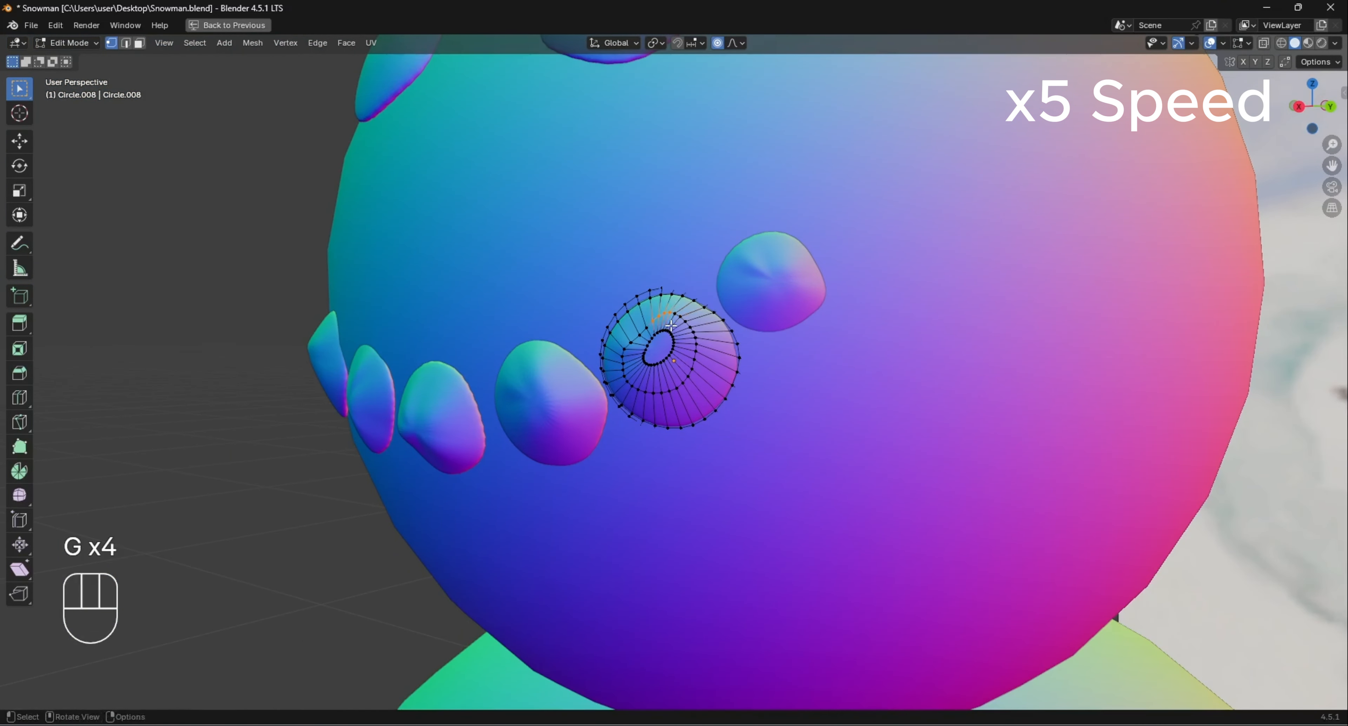
key("g")
key("g")
key("Tab")
Reshape the sixth mouth pebble at the smile's end by moving its vertices, and leave Edit Mode
left_click(848, 338)
key("Tab")
key("Tab")
key("Tab")
middle_click_drag(903, 353, 759, 340)
key("g")
key("Tab")
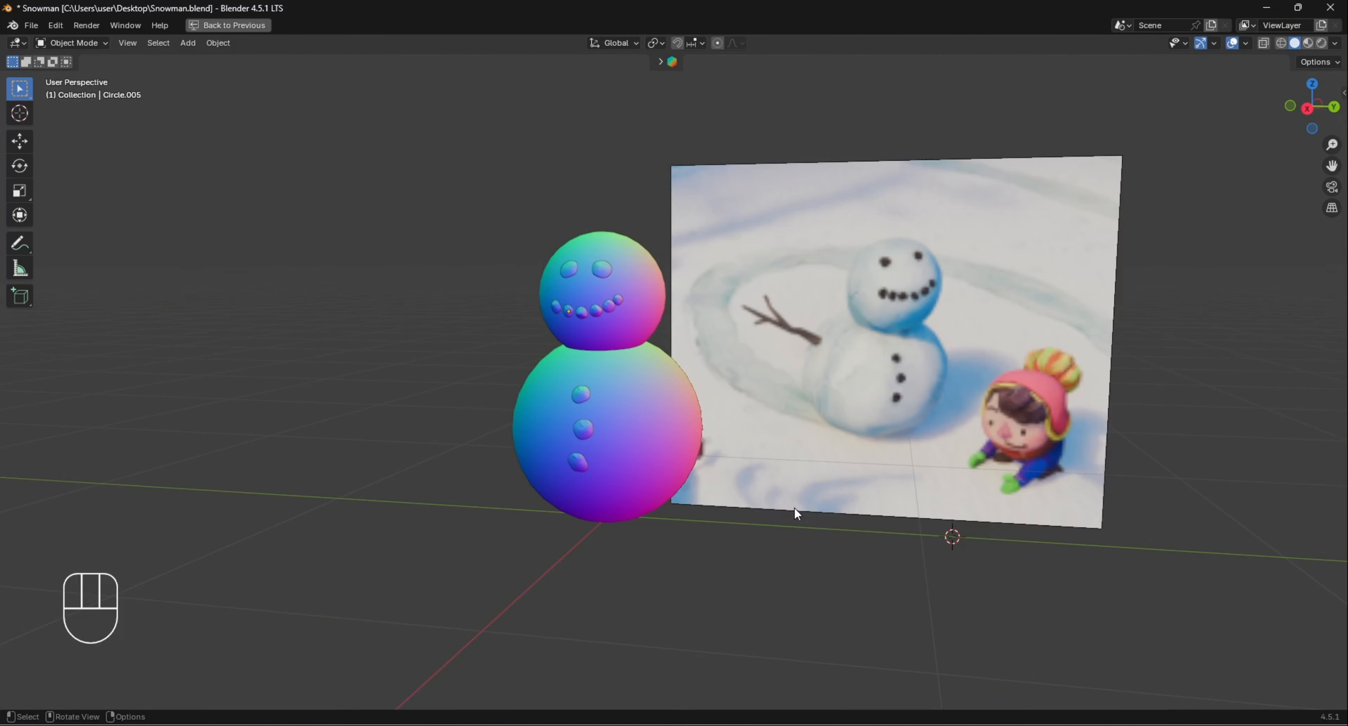
Switch the viewport's solid lighting to Studio and restore the full workspace layout from the maximized view
middle_click_drag(456, 424, 350, 444)
middle_click_drag(627, 439, 547, 435)
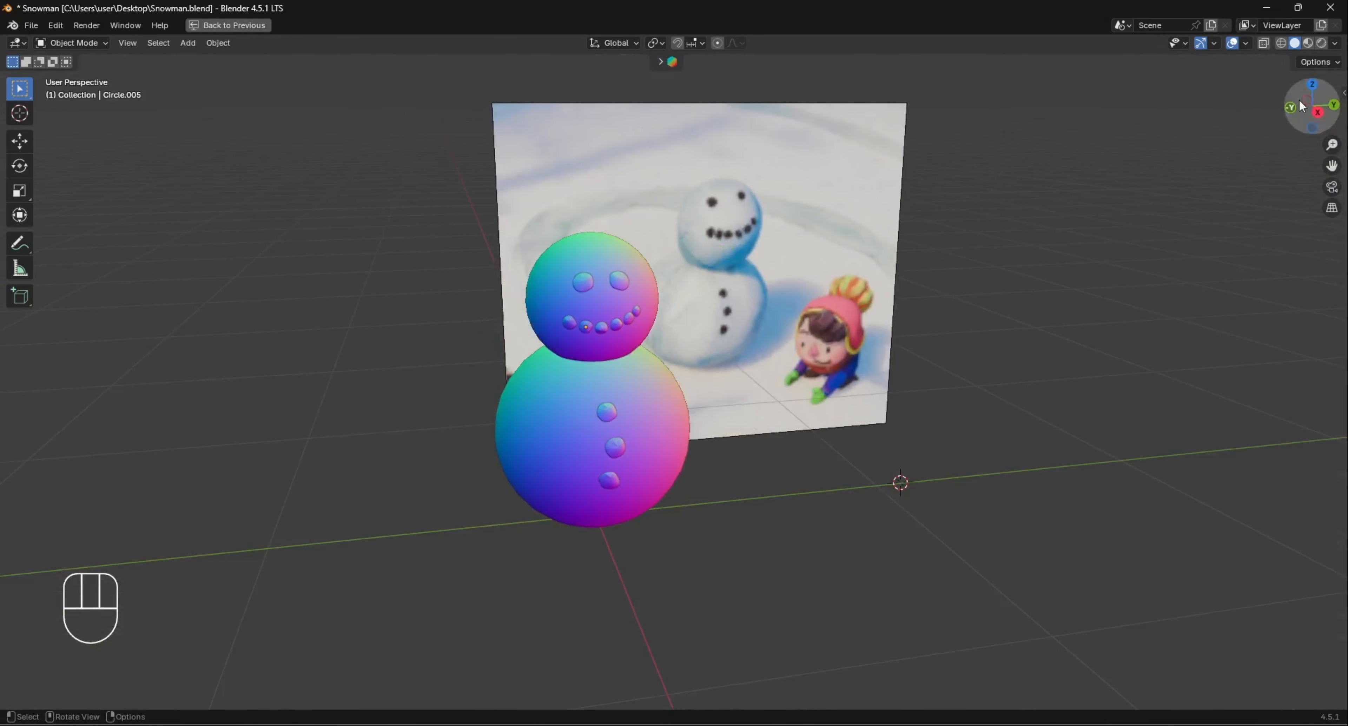
left_click(1339, 45)
left_click(1195, 111)
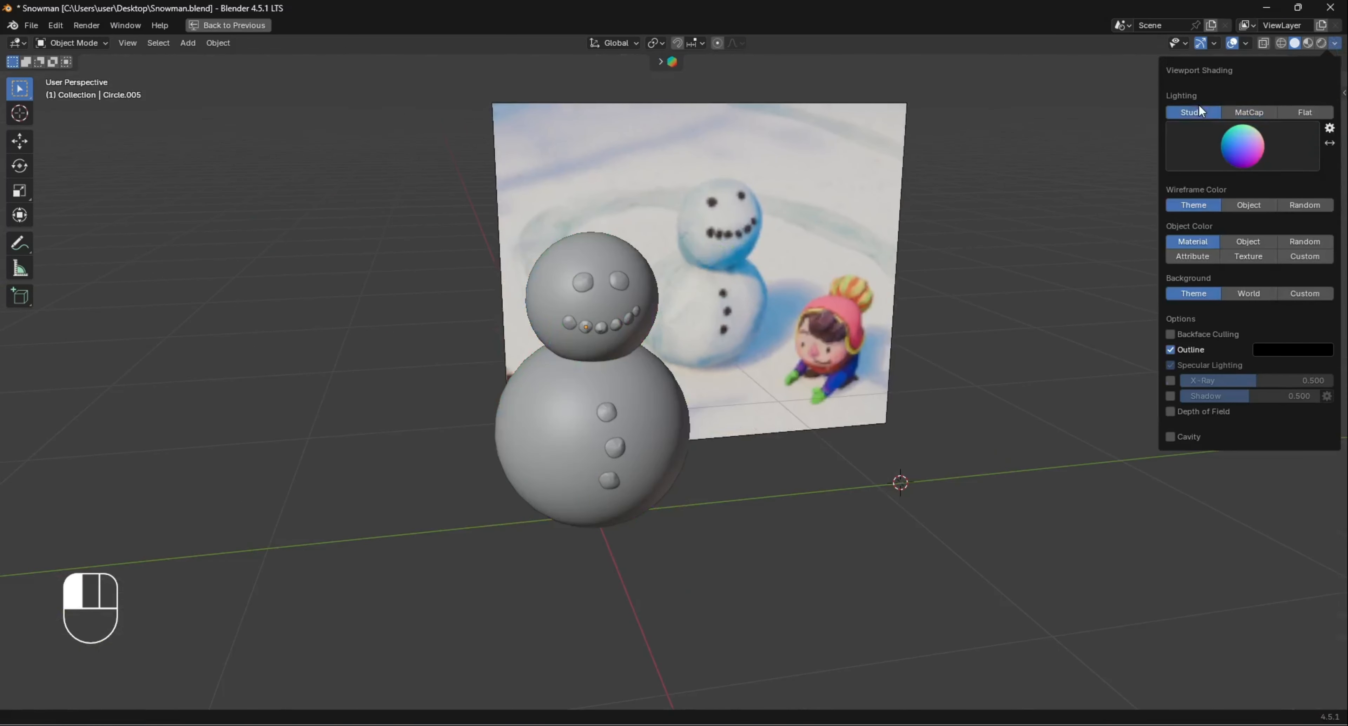
key("ctrl+space")
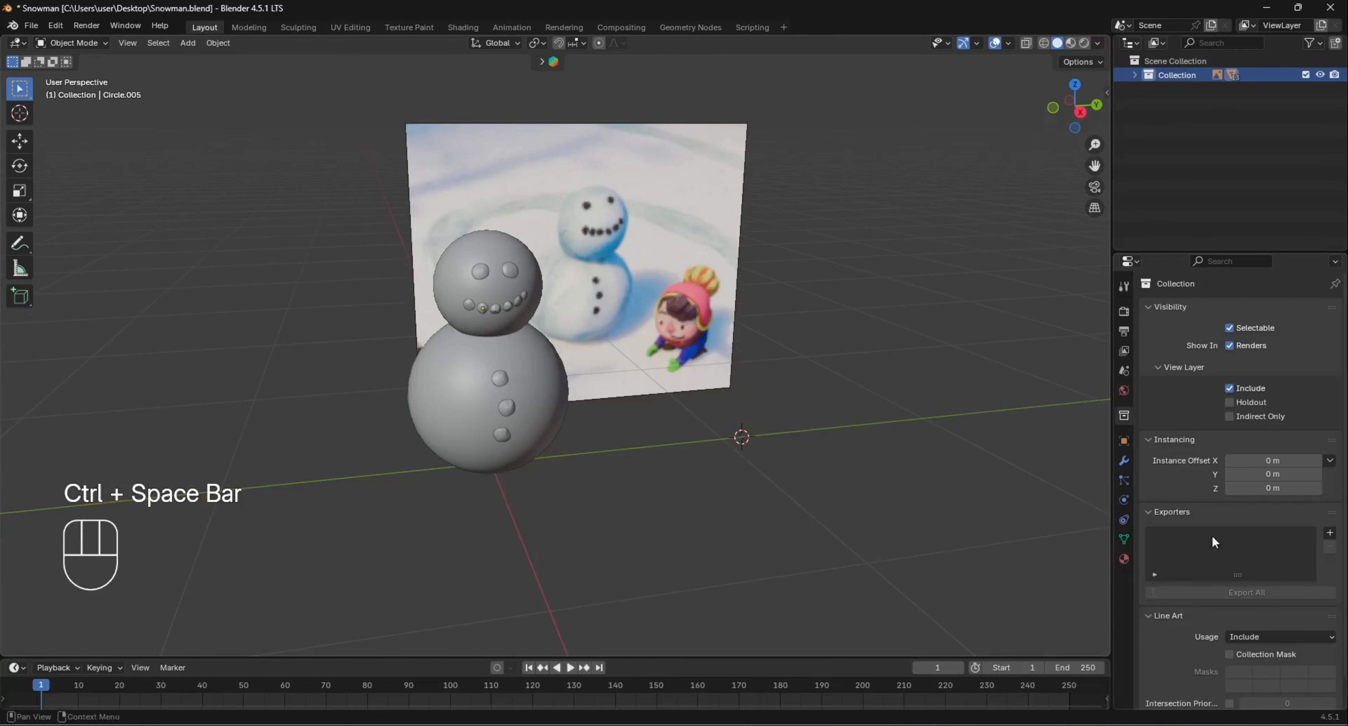
middle_click_drag(796, 407, 534, 416)
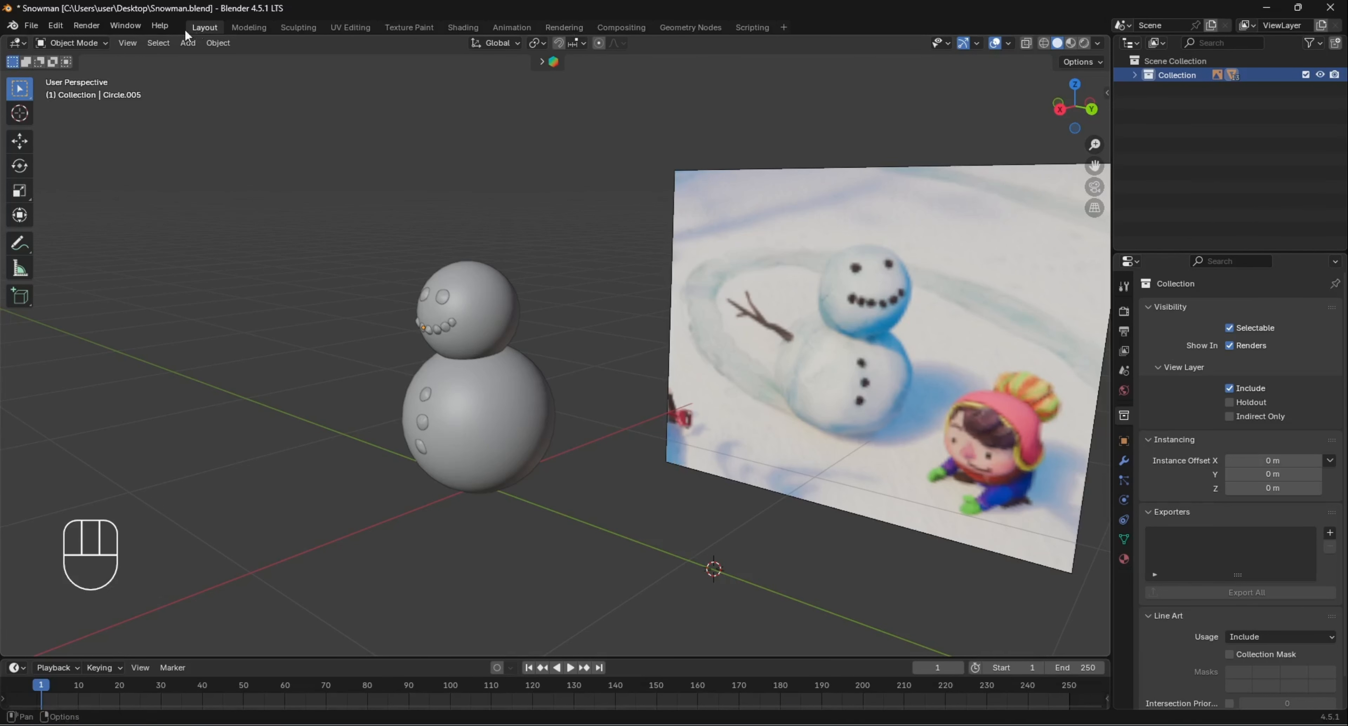
Look up the BlenderKit Online Asset Library extension in Preferences by searching for "blender", clear the search and close Preferences
left_click(56, 25)
left_click(113, 207)
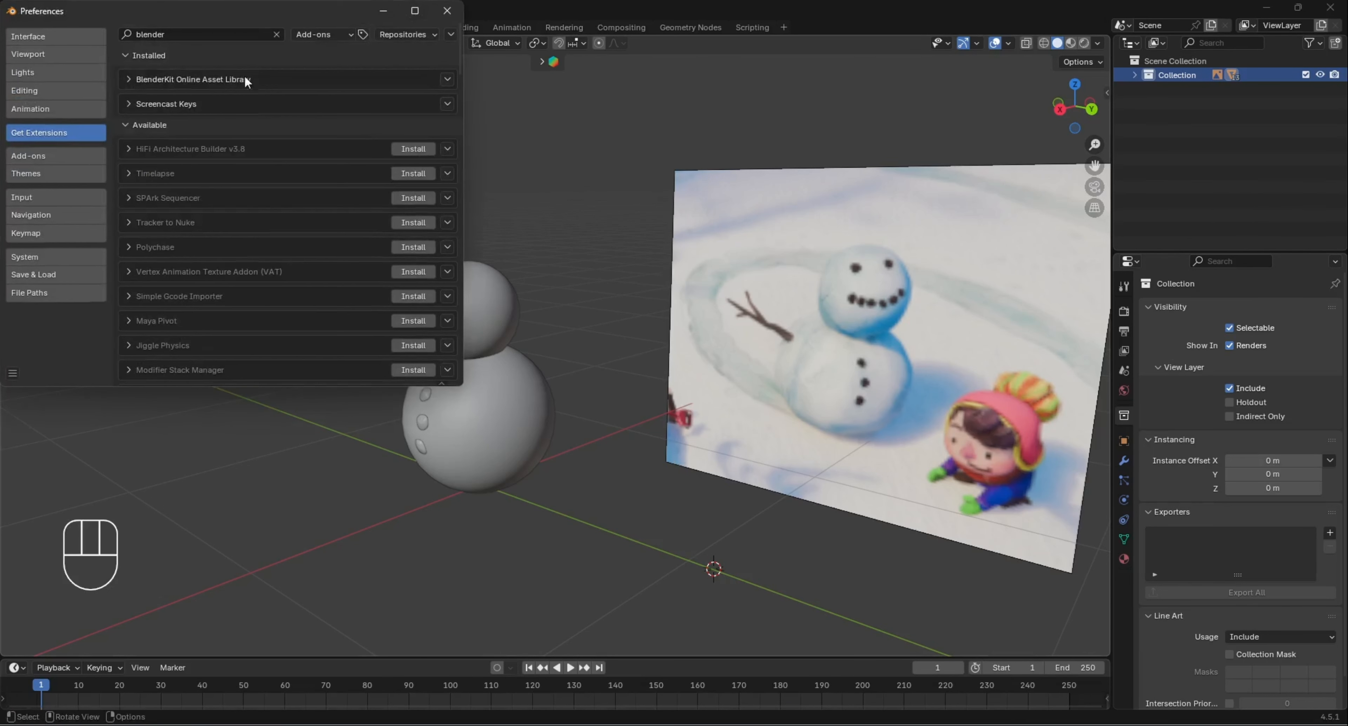
left_click(175, 34)
type("blender")
left_click_drag(166, 34, 124, 29)
key("BackSpace")
left_click(255, 79)
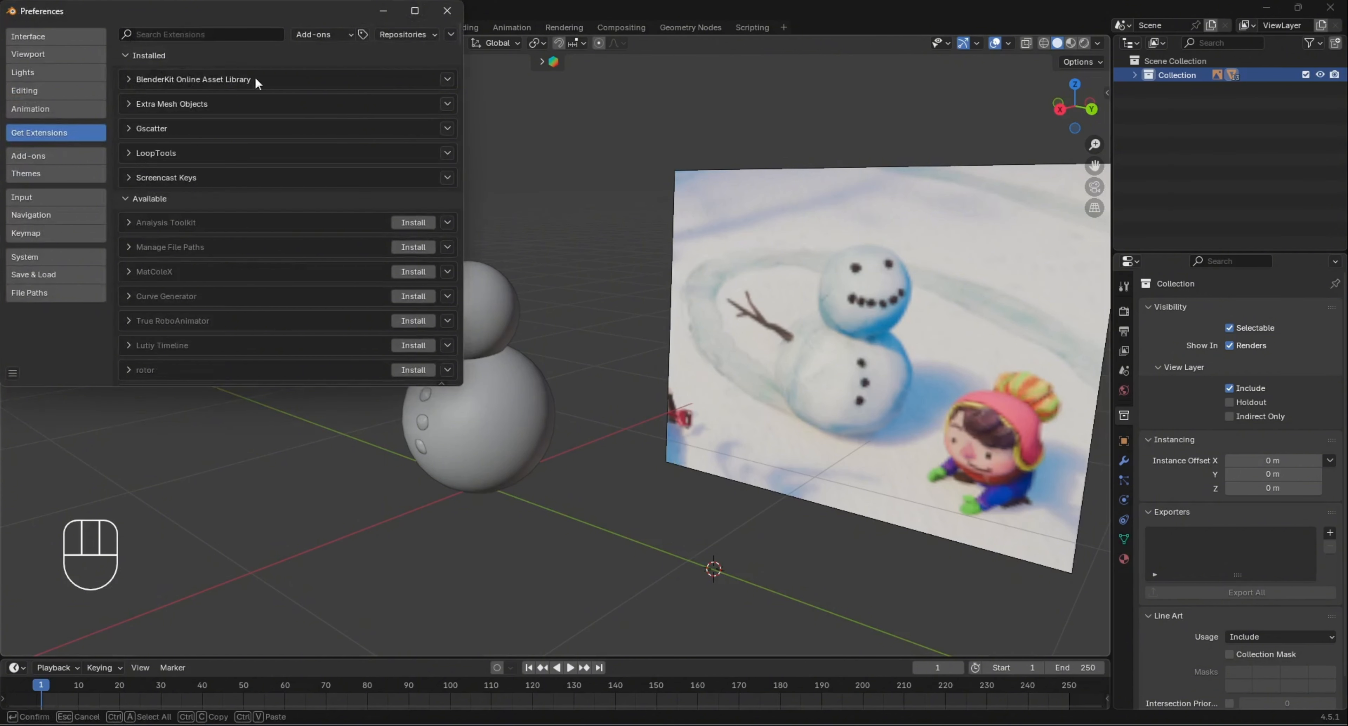
left_click(447, 11)
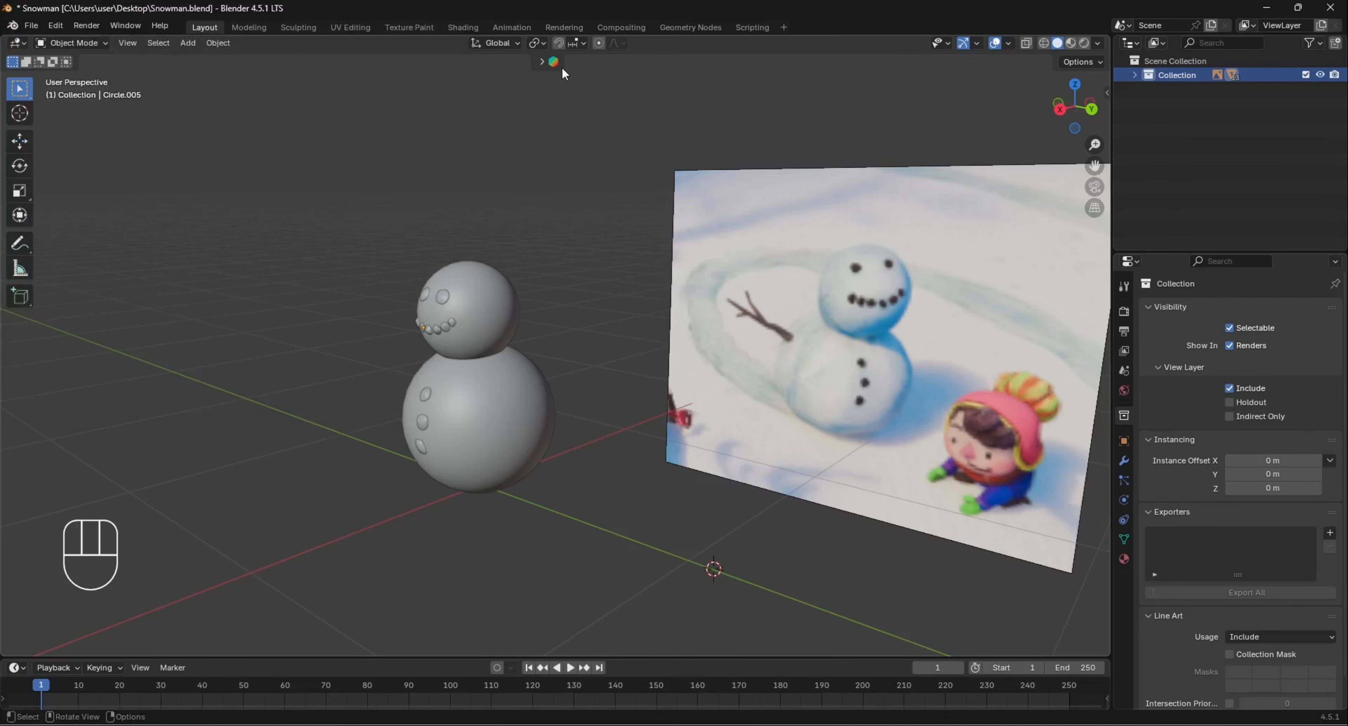
Expand the BlenderKit asset bar to browse its models
left_click(541, 62)
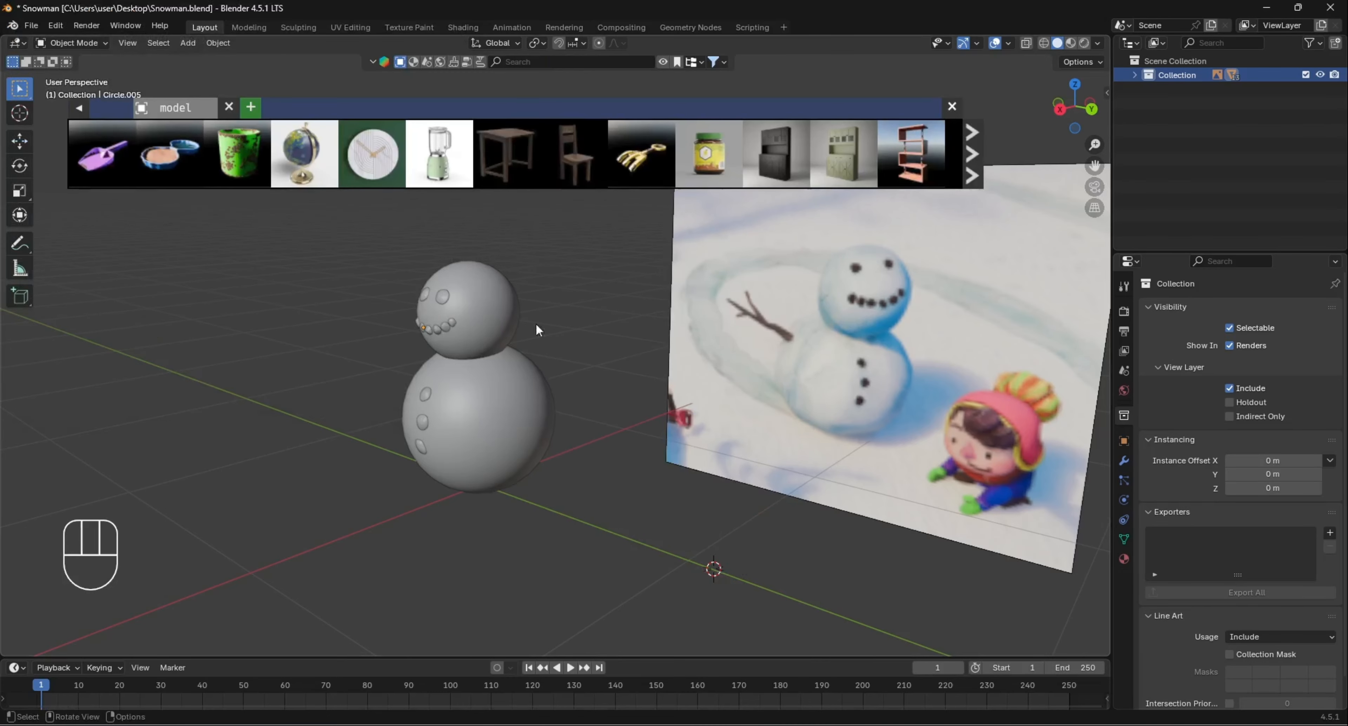
mouse_move(515, 172)
left_click(714, 62)
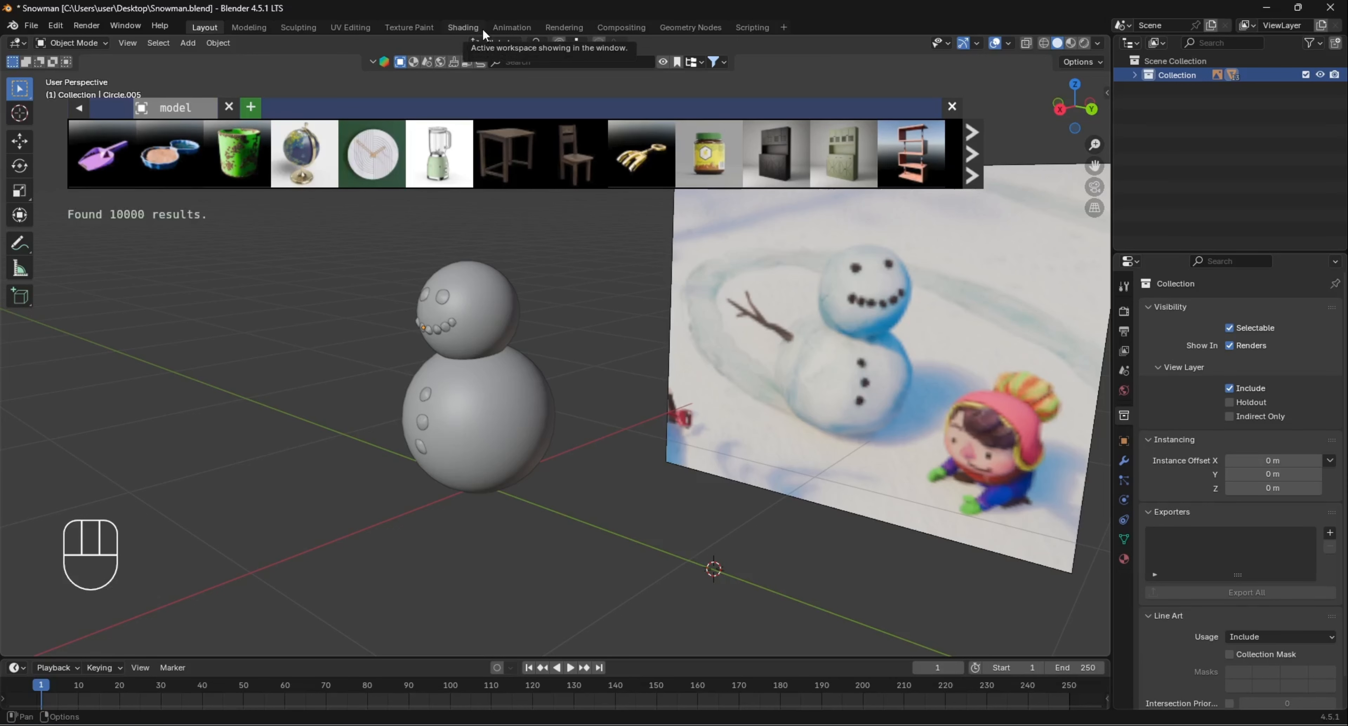
Search BlenderKit models for "branch" and place Dry Branches Medium 01 in the scene beside the snowman
left_click(520, 61)
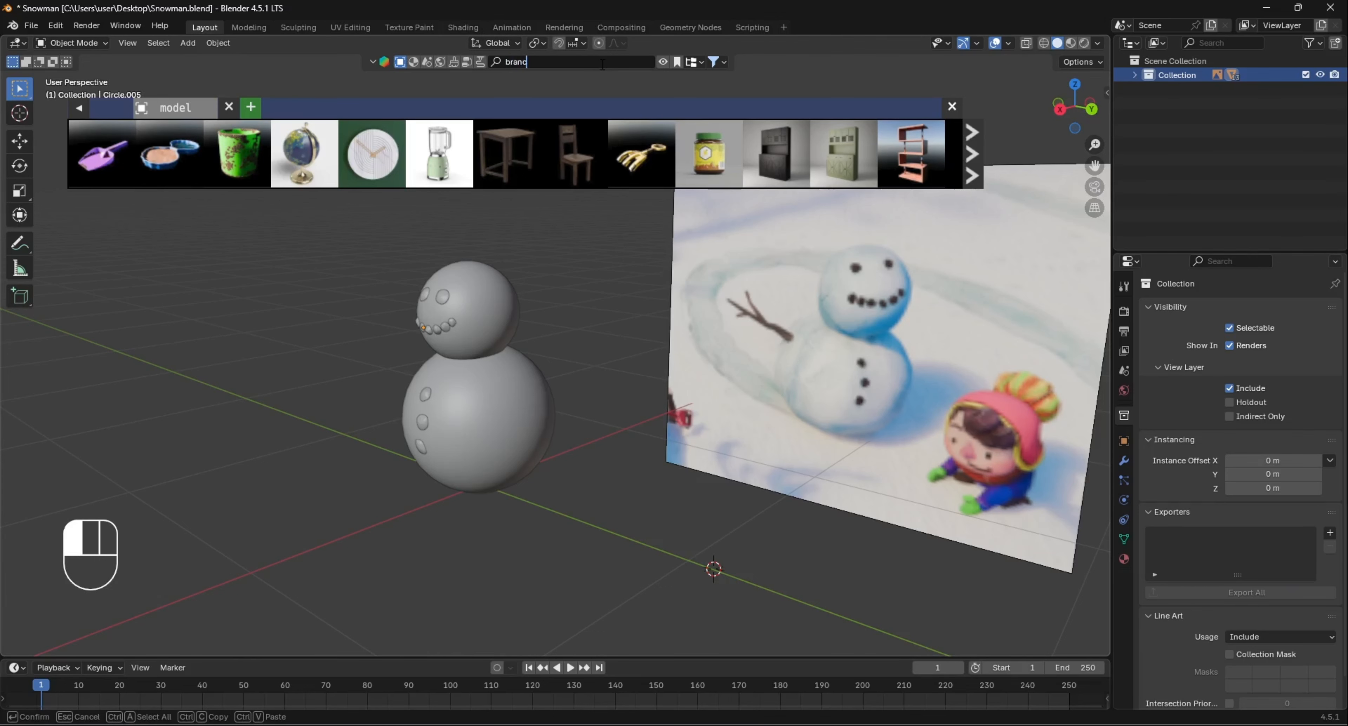
type("branch")
key("Return")
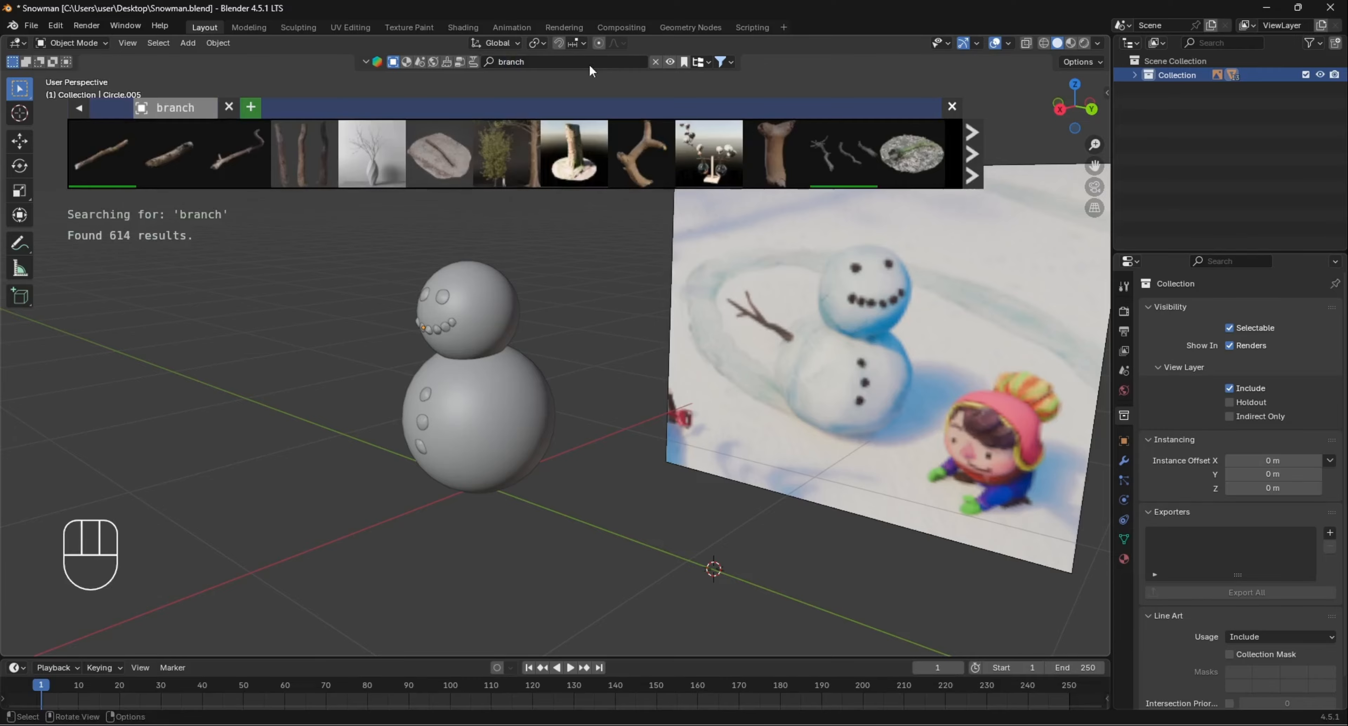
mouse_move(859, 160)
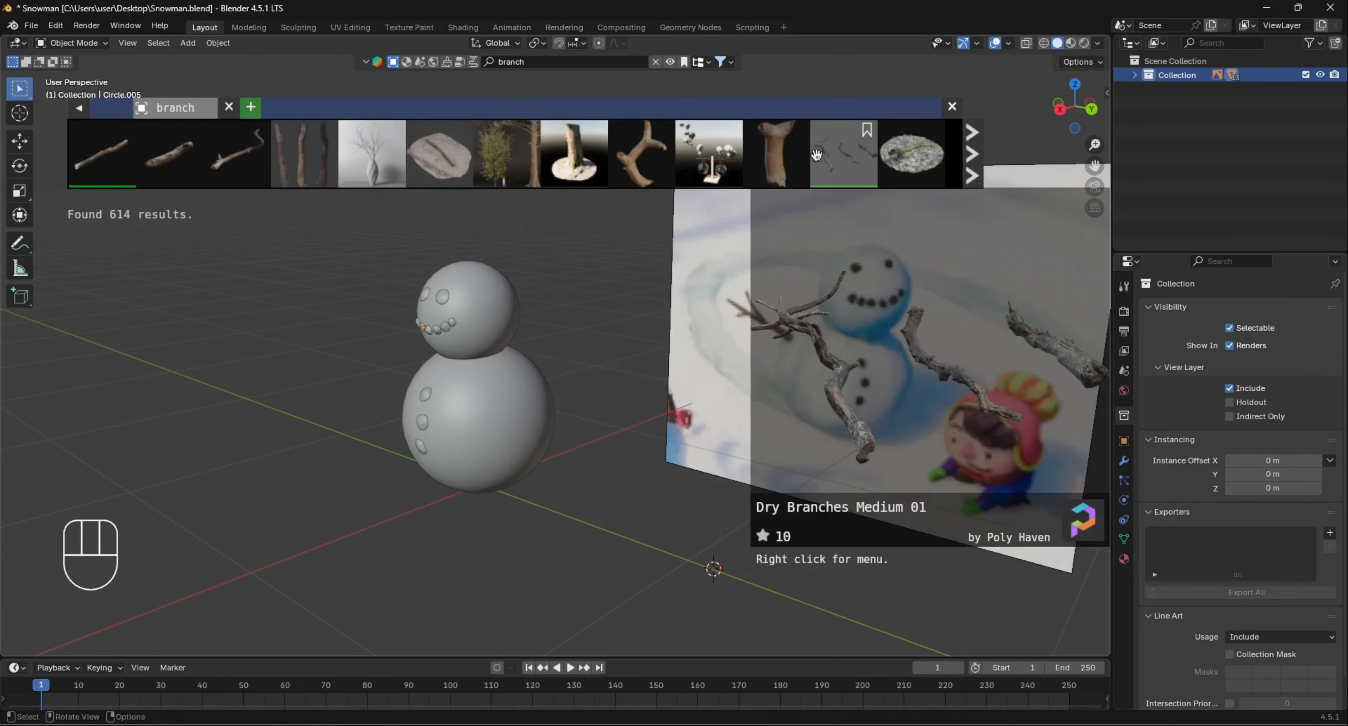
left_click_drag(848, 147, 278, 434)
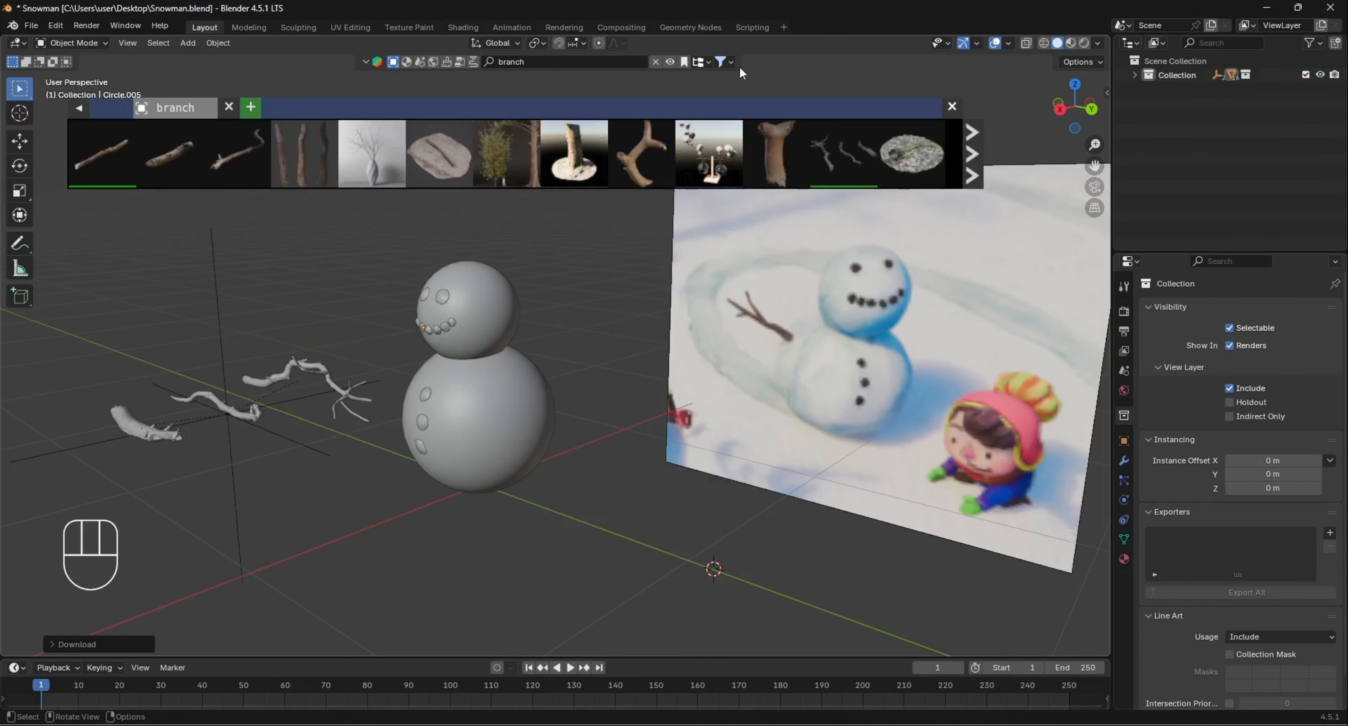
Place the first asset from the branch results, a long straight branch, in the scene beside the dry branches
mouse_move(104, 151)
left_click_drag(104, 151, 173, 345)
middle_click_drag(459, 531, 578, 461)
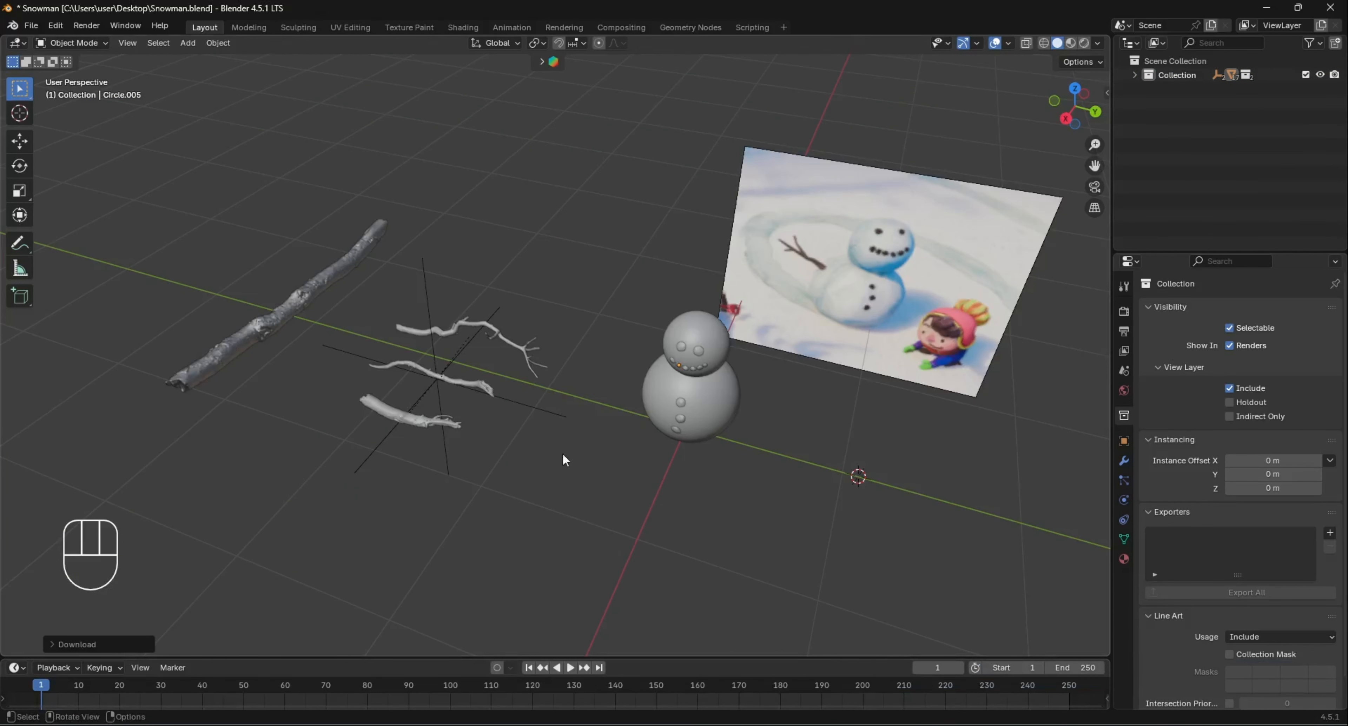
middle_click_drag(768, 252, 558, 314)
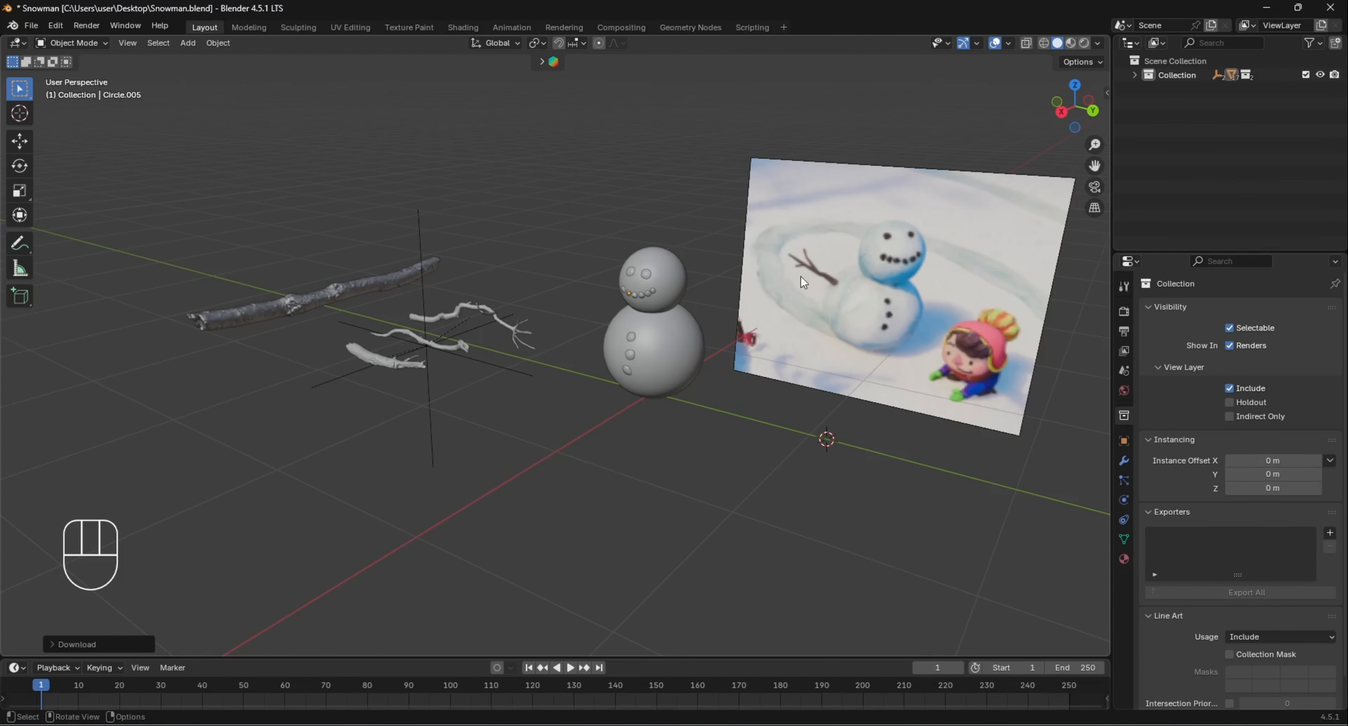
middle_click_drag(395, 372, 500, 421)
Delete the long straight branch, the dry branches' parent empty and the two dry branches without forked twigs
left_click(519, 356)
scroll(557, 356, "up", 5)
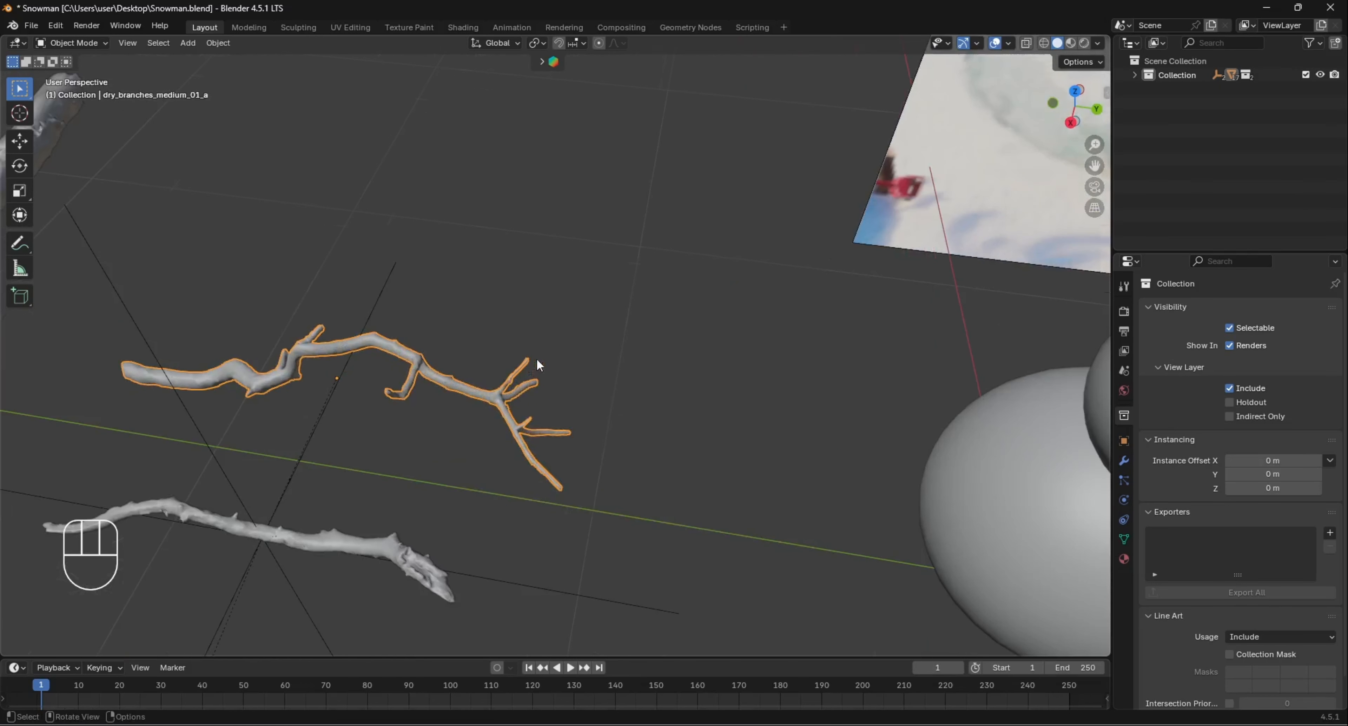
left_click(455, 454)
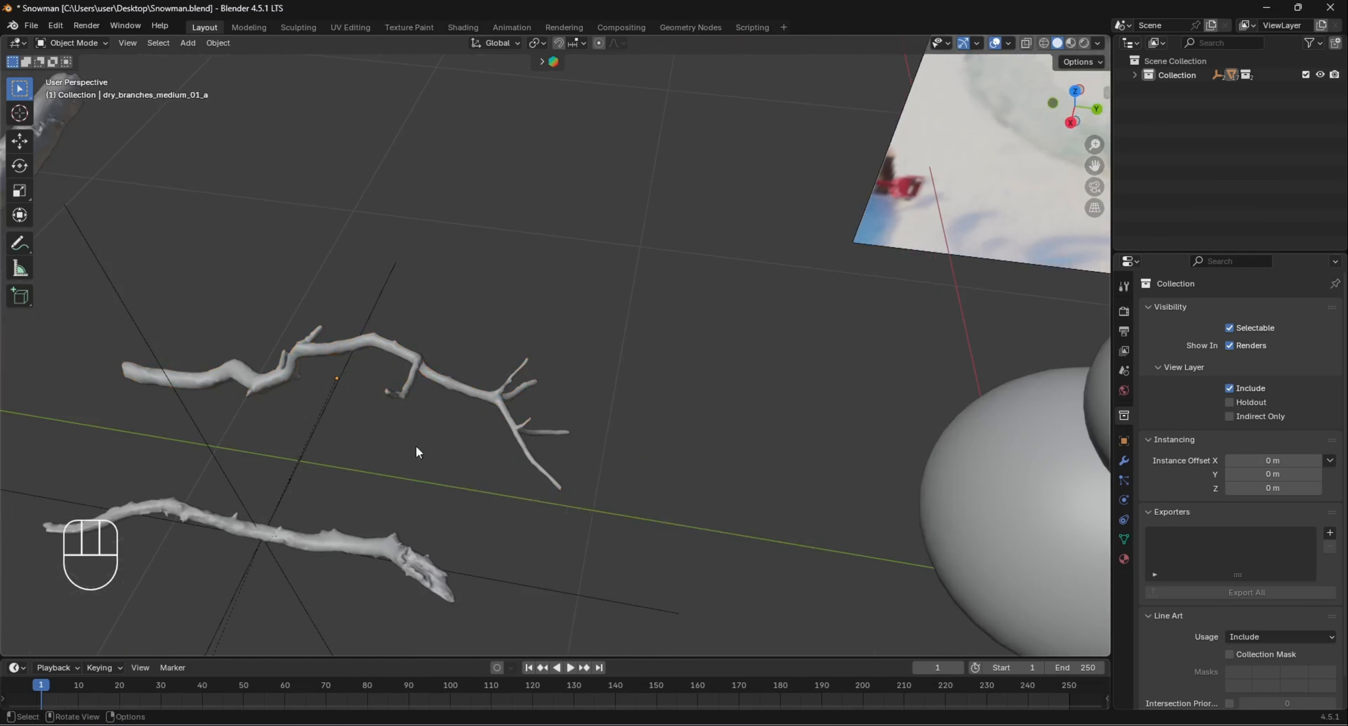
scroll(440, 419, "down", 5)
left_click(485, 367)
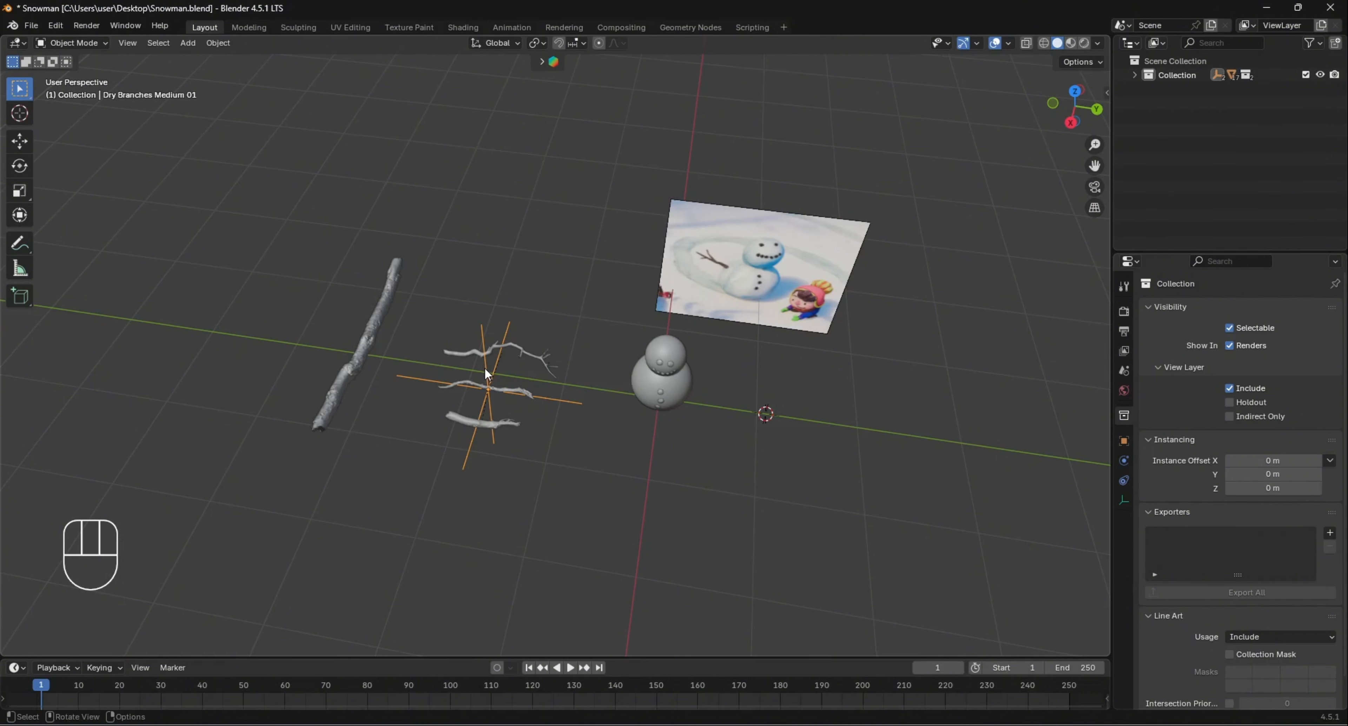
left_click(364, 352)
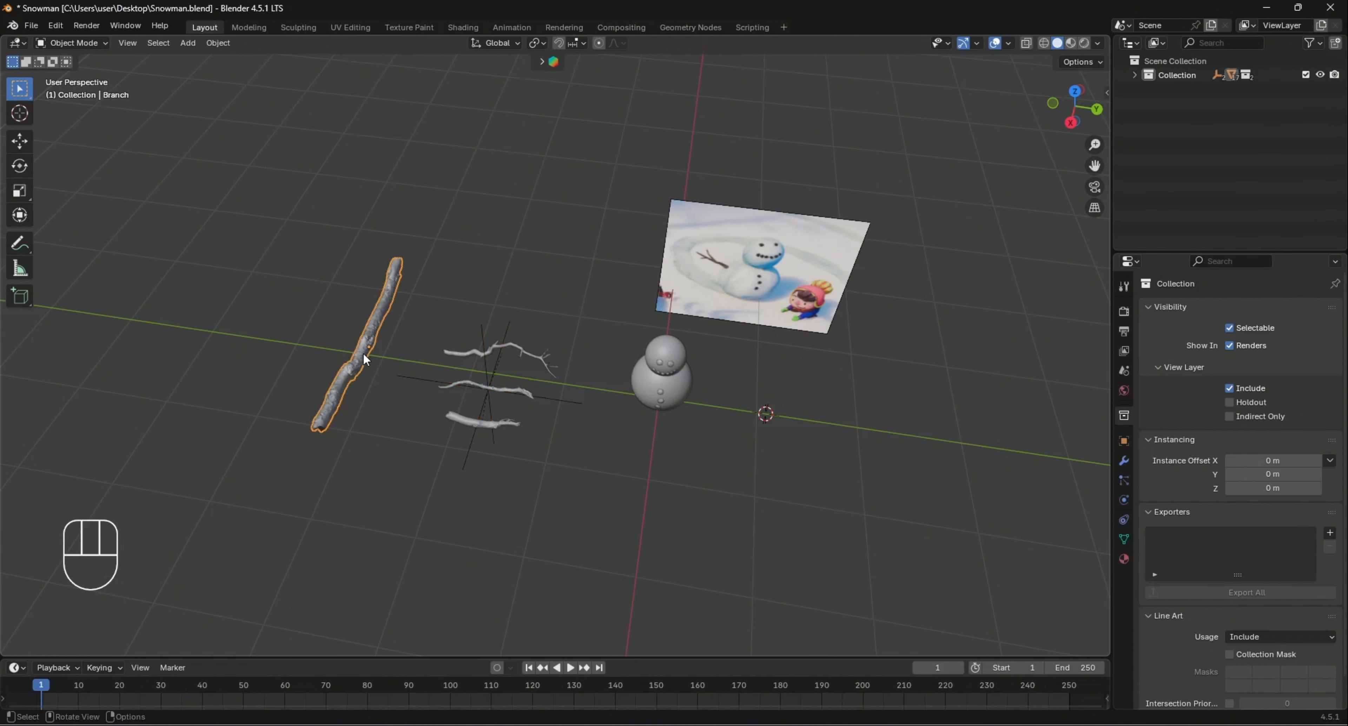
key("Delete")
left_click(484, 367)
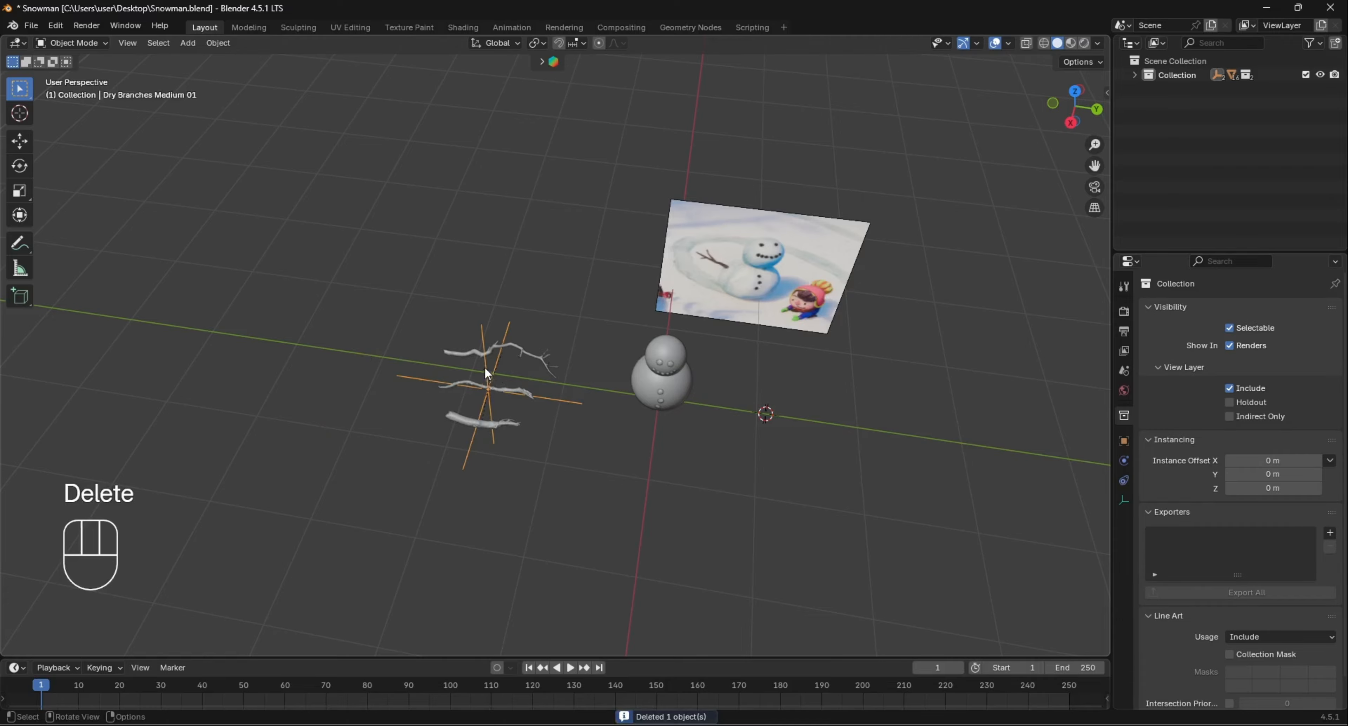
key("Delete")
left_click(685, 432)
key("Delete")
left_click(701, 408)
key("Delete")
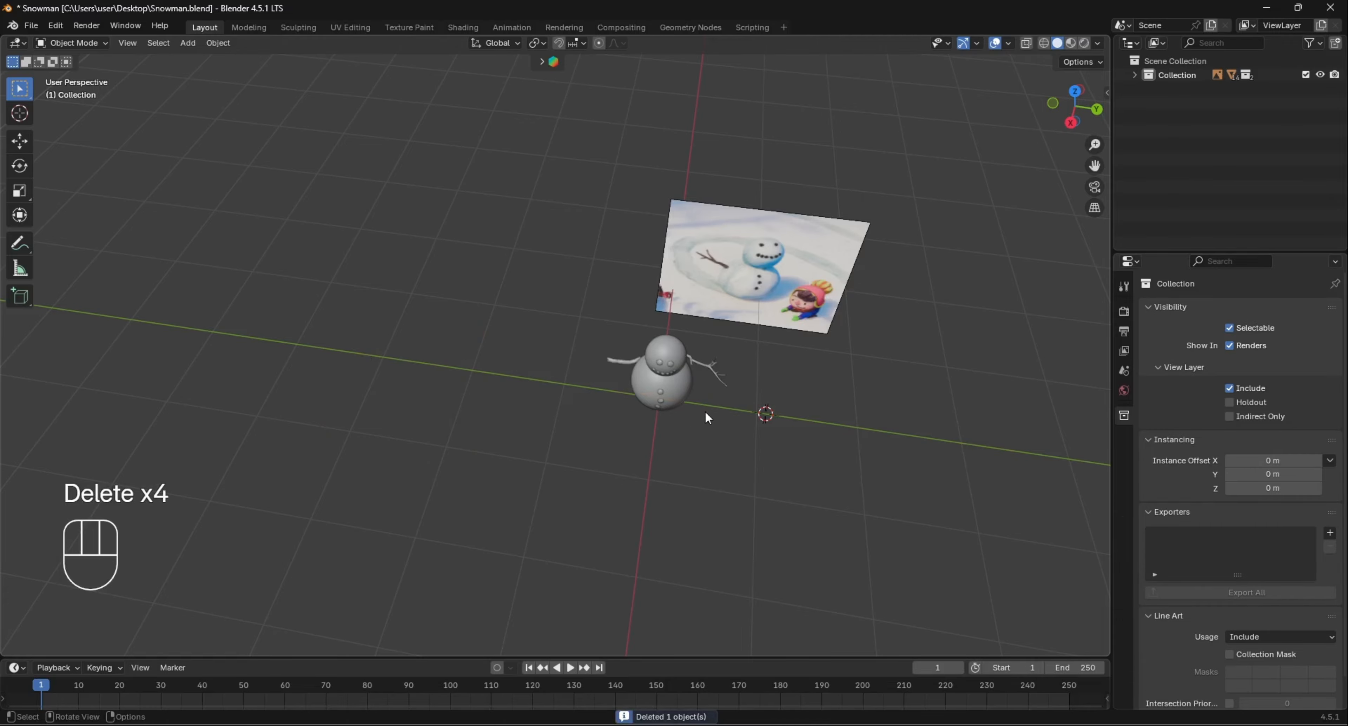
Move the remaining forked branch beside the snowman's body, on the side where the reference shows the stick arm
middle_click_drag(705, 411, 572, 287)
left_click(628, 314)
scroll(675, 361, "up", 2)
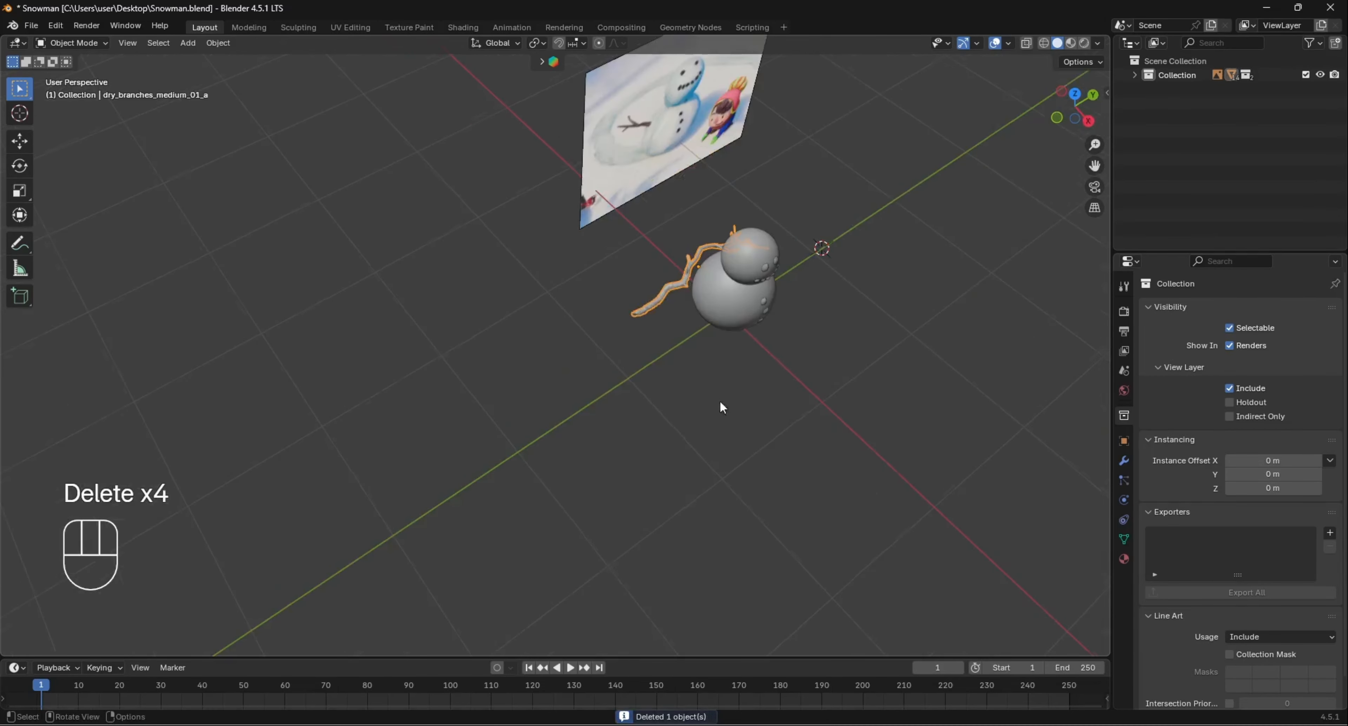
middle_click_drag(722, 406, 775, 356)
scroll(689, 292, "up", 5)
middle_click_drag(654, 390, 590, 612, "shift")
middle_click_drag(589, 450, 545, 436)
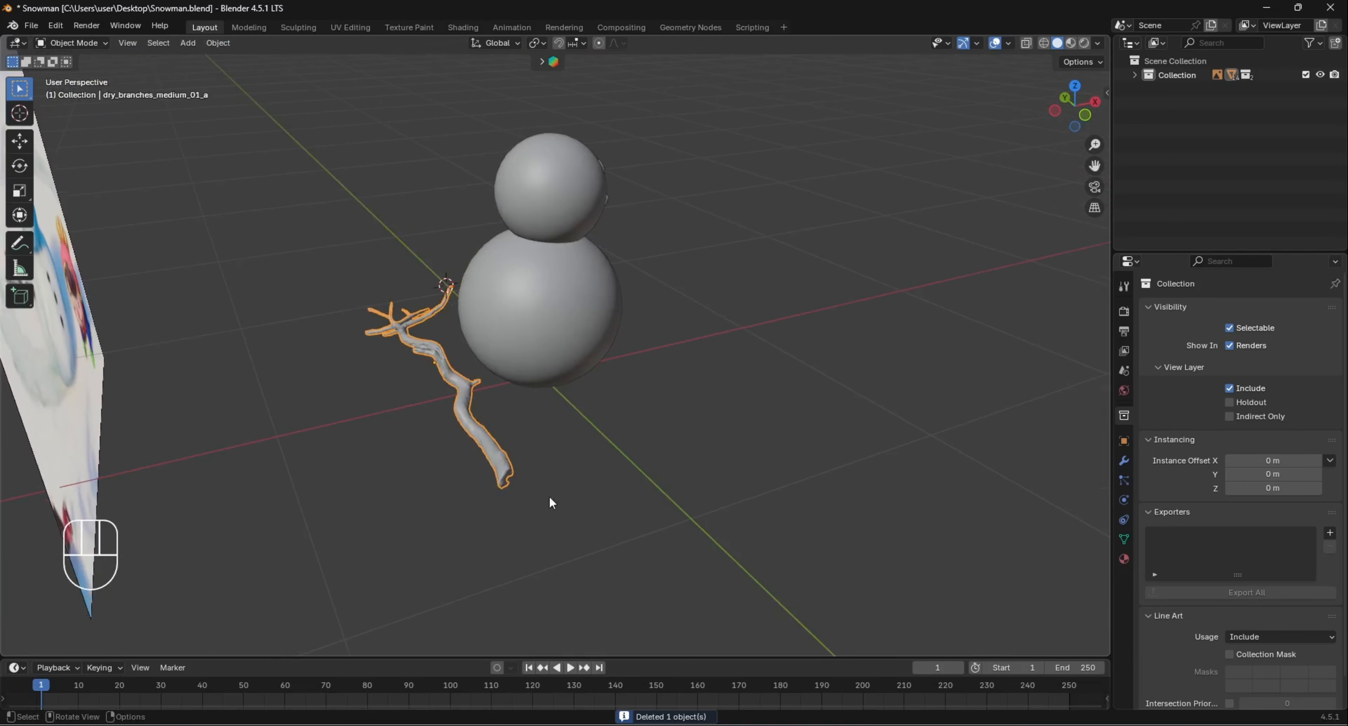
key("g")
left_click(649, 419)
middle_click_drag(636, 408, 529, 366)
key("g")
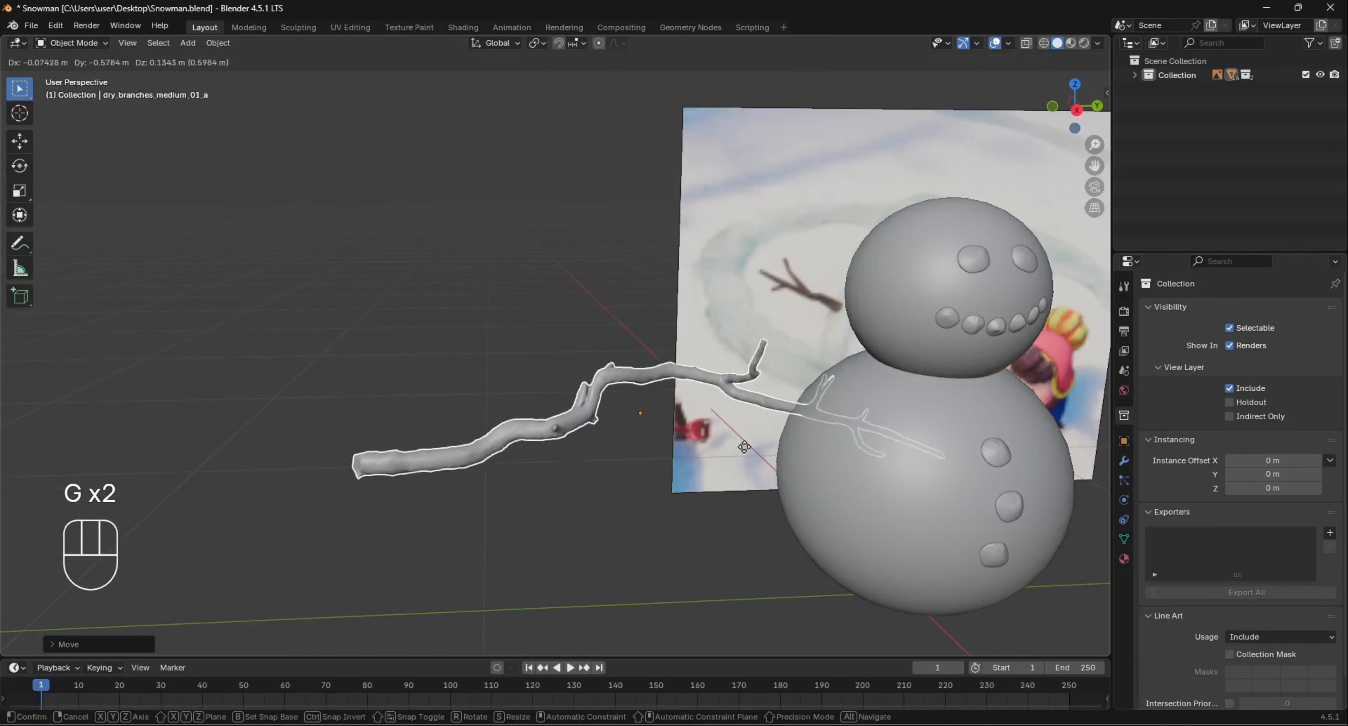
left_click(620, 401)
Inspect the branch's mesh up close in Edit Mode and return to Object Mode
scroll(684, 405, "up", 2)
scroll(684, 407, "down", 4)
middle_click_drag(682, 411, 647, 454)
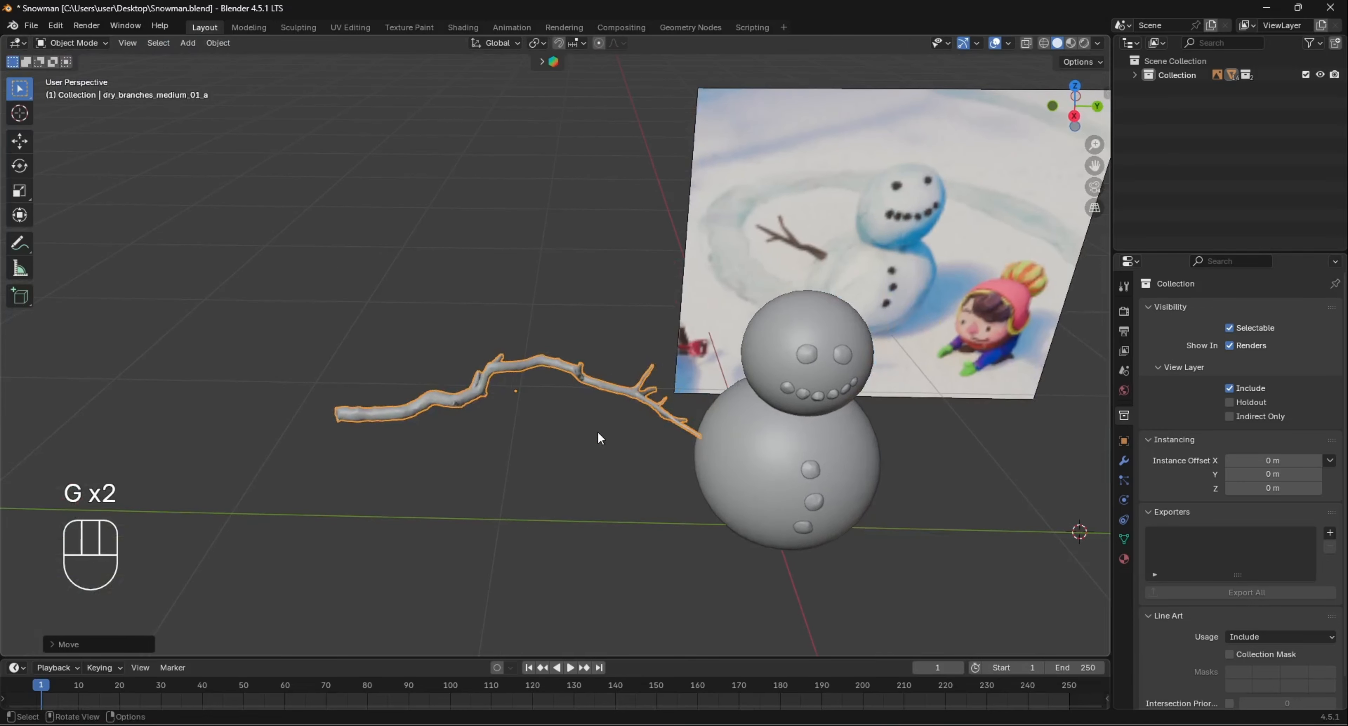
key("Tab")
scroll(524, 415, "up", 5)
middle_click_drag(515, 413, 481, 408)
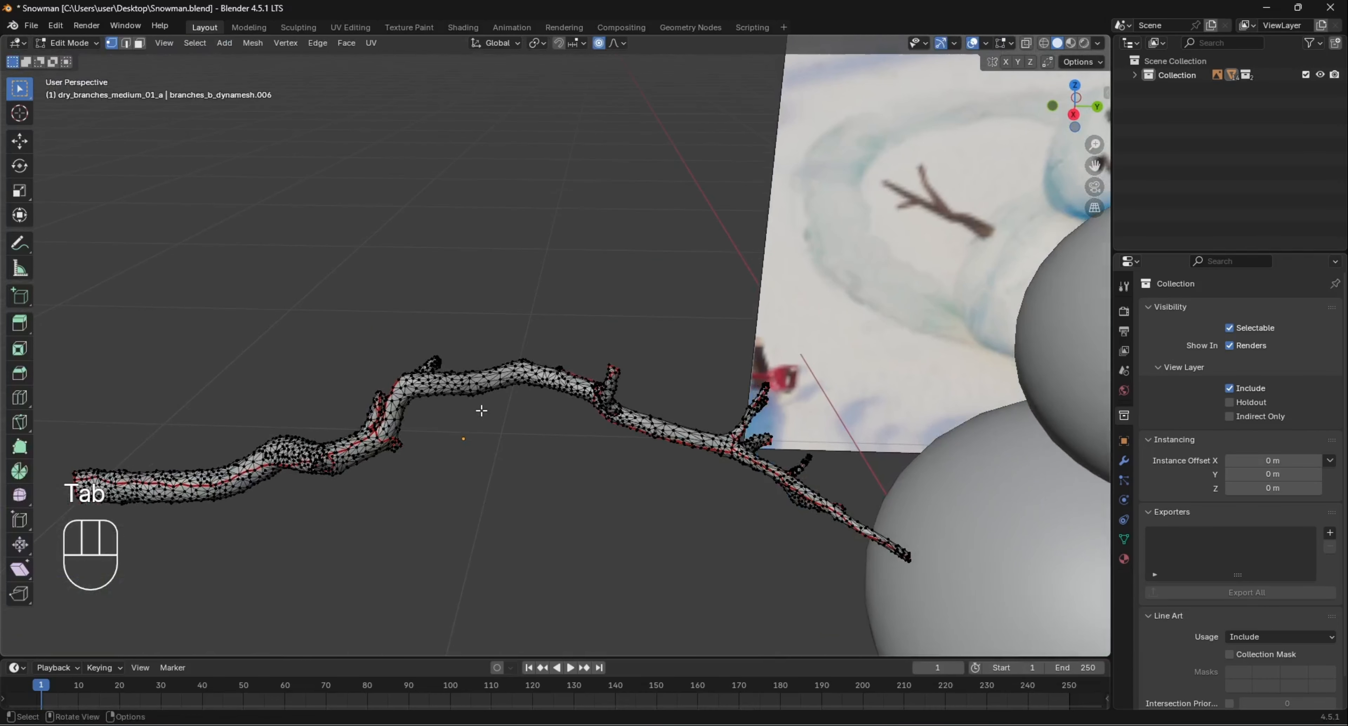
key("Tab")
scroll(523, 418, "down", 8)
scroll(549, 427, "up", 4)
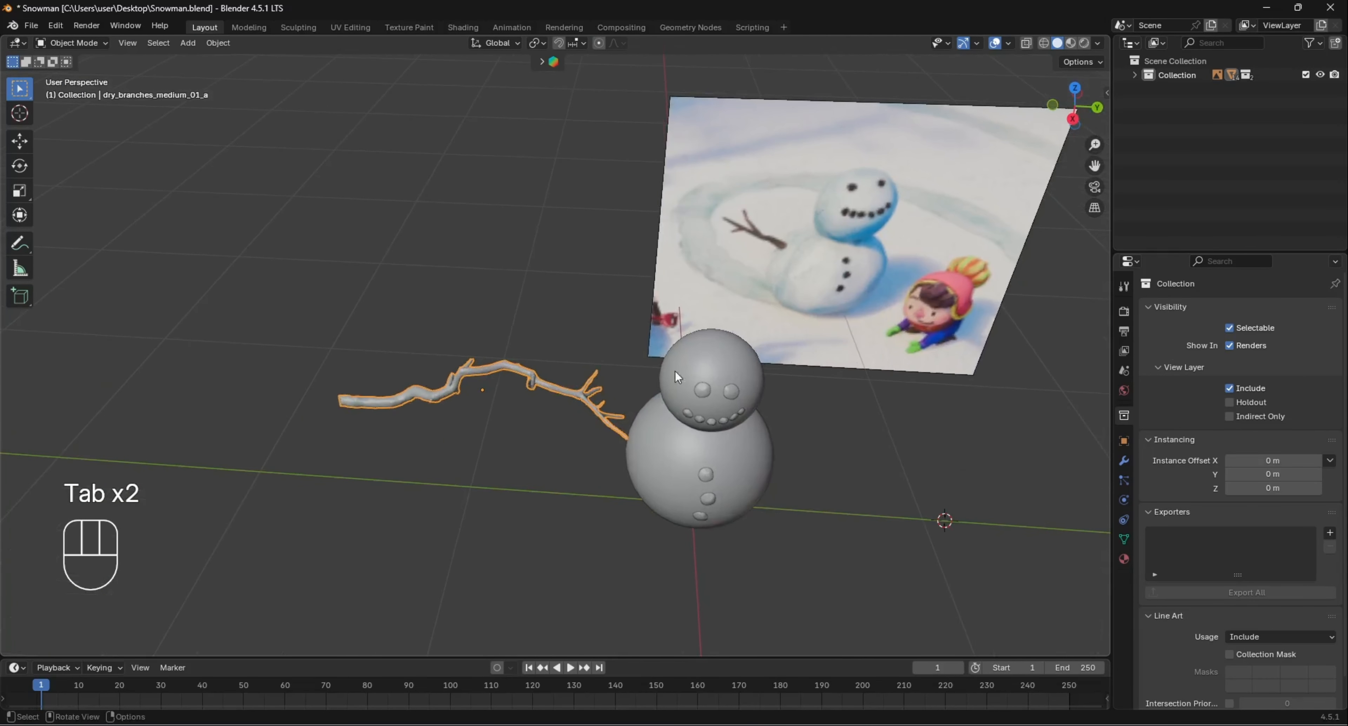
Switch the viewport to Material Preview and view the branch's bark texture beside the snowman
left_click(1071, 43)
middle_click_drag(580, 427, 472, 421)
scroll(508, 345, "up", 5)
left_click(484, 357)
scroll(502, 357, "down", 3)
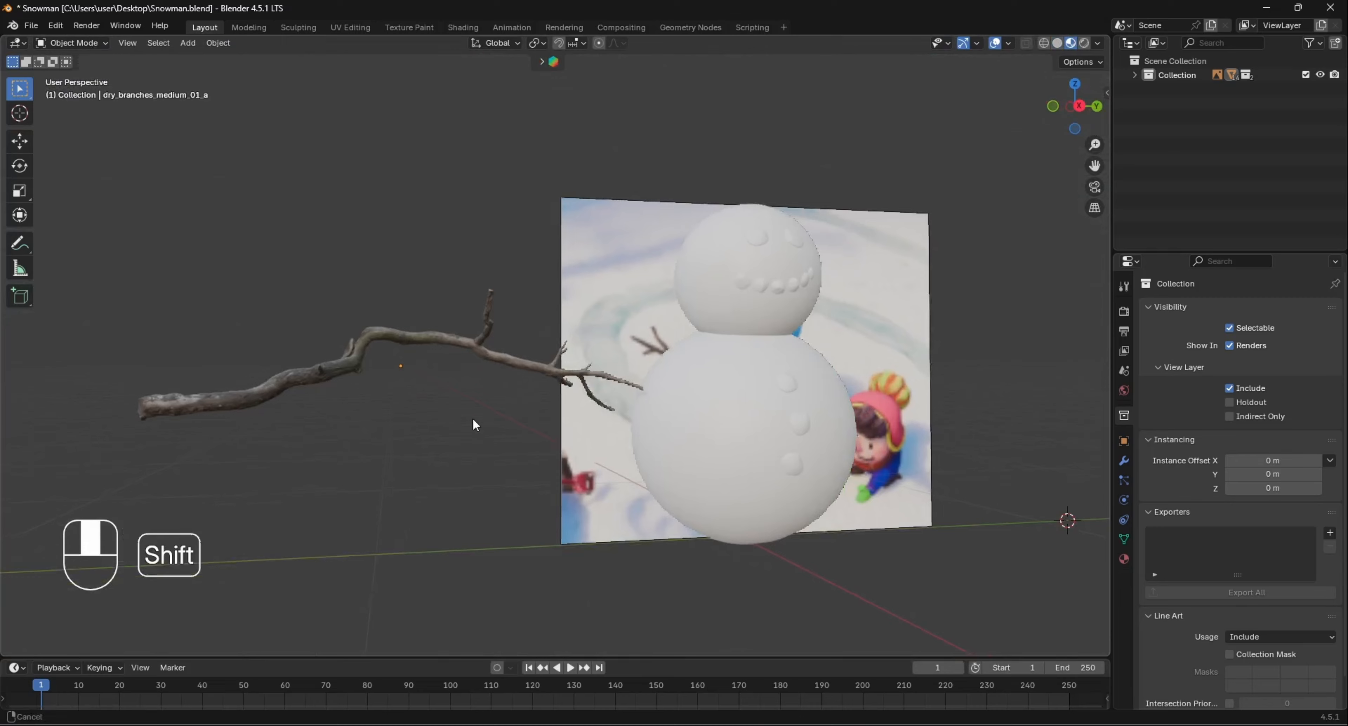
Rotate the branch about 170° so its thick end faces the snowman, tilt it with a trackball rotation and scale it down
left_click(451, 364)
key("r")
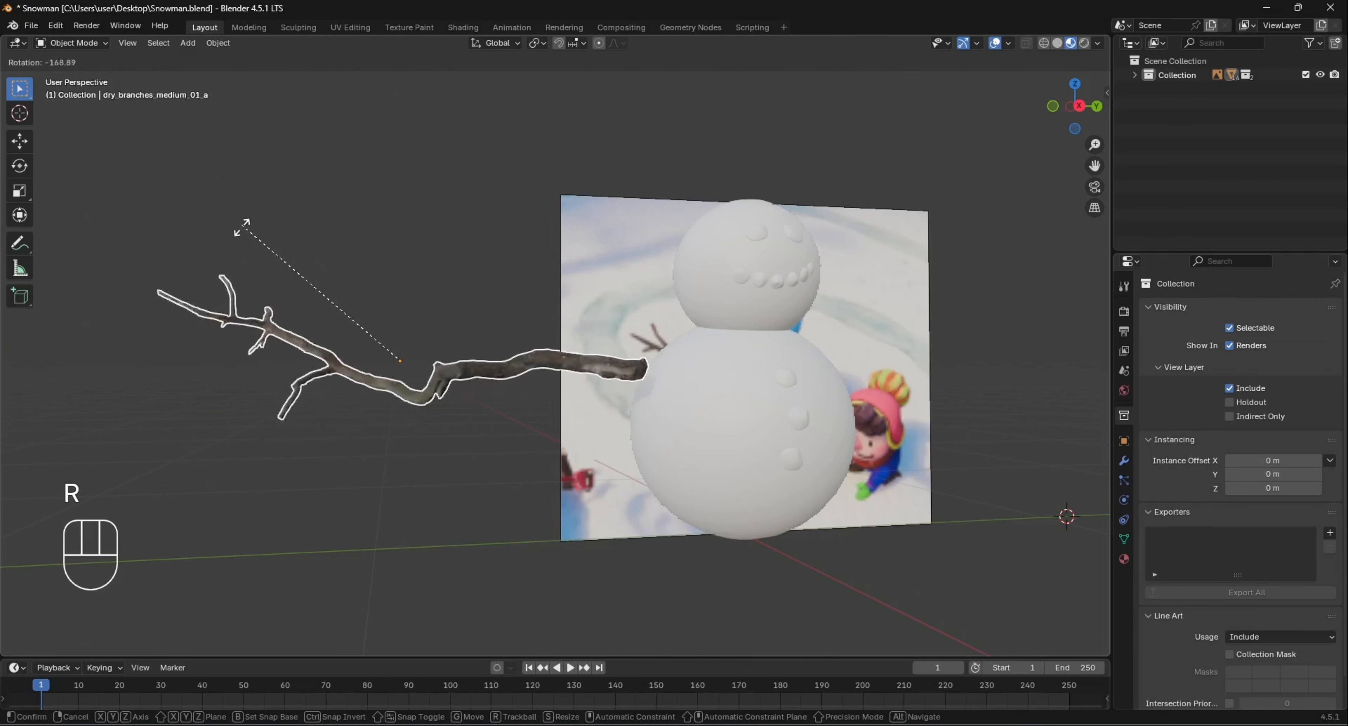
left_click(238, 245)
middle_click_drag(325, 259, 721, 430)
key("r")
key("r")
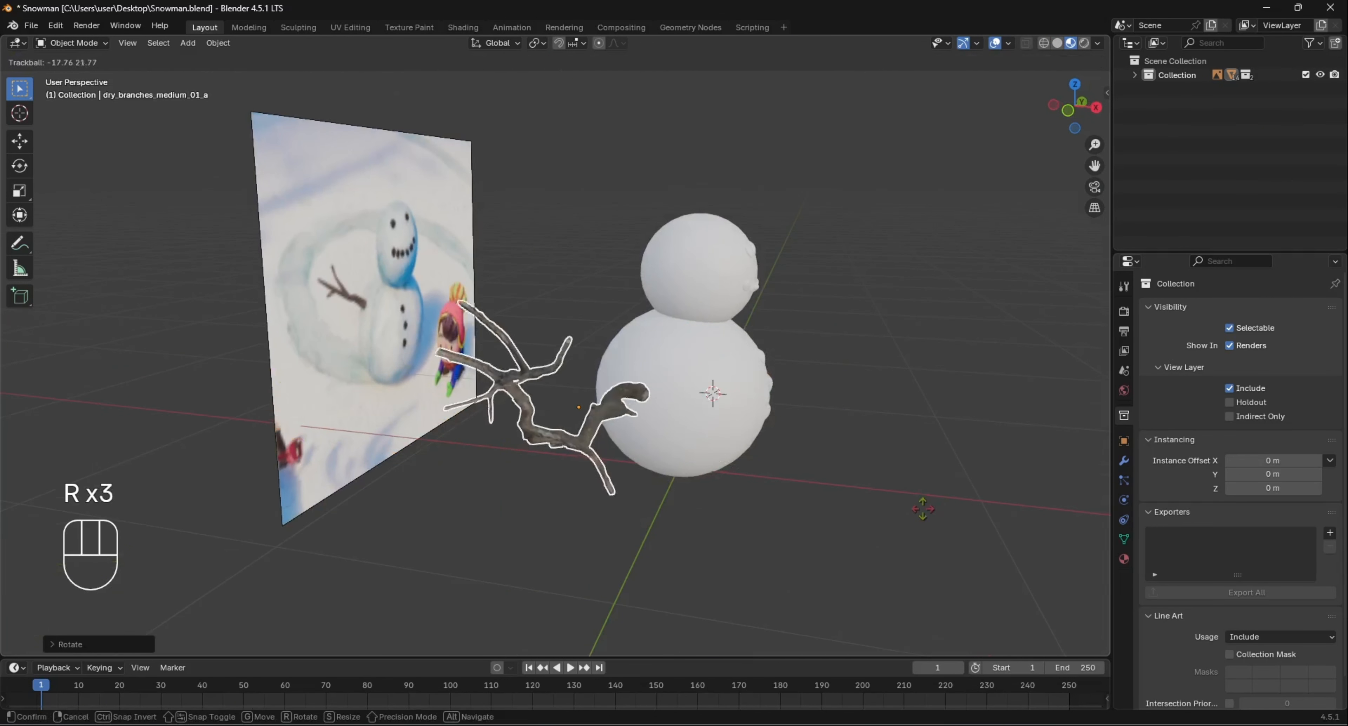
left_click(923, 489)
key("s")
left_click(751, 470)
middle_click_drag(751, 470, 635, 448)
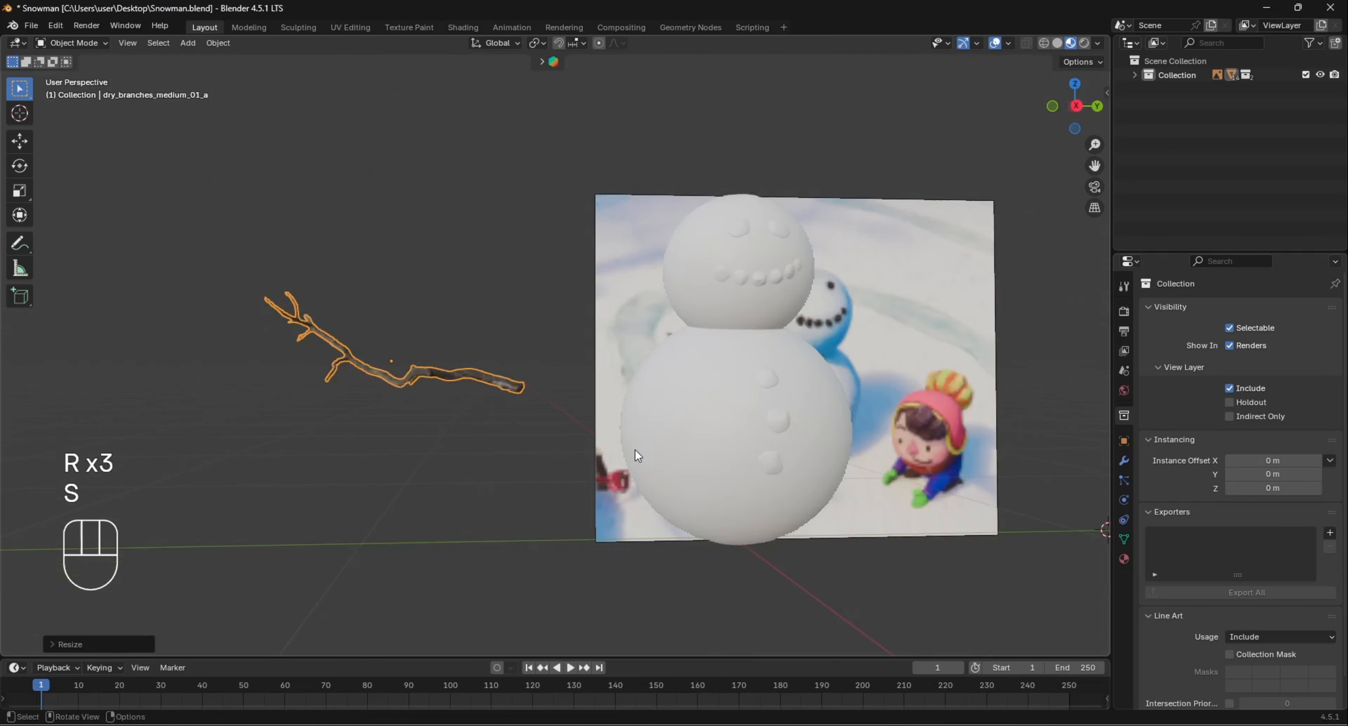
Move the branch's thick end into the side of the snowman's body so the forked twigs stick out as an arm
key("g")
left_click(852, 487)
middle_click_drag(852, 487, 670, 414)
key("g")
left_click(660, 419)
key("g")
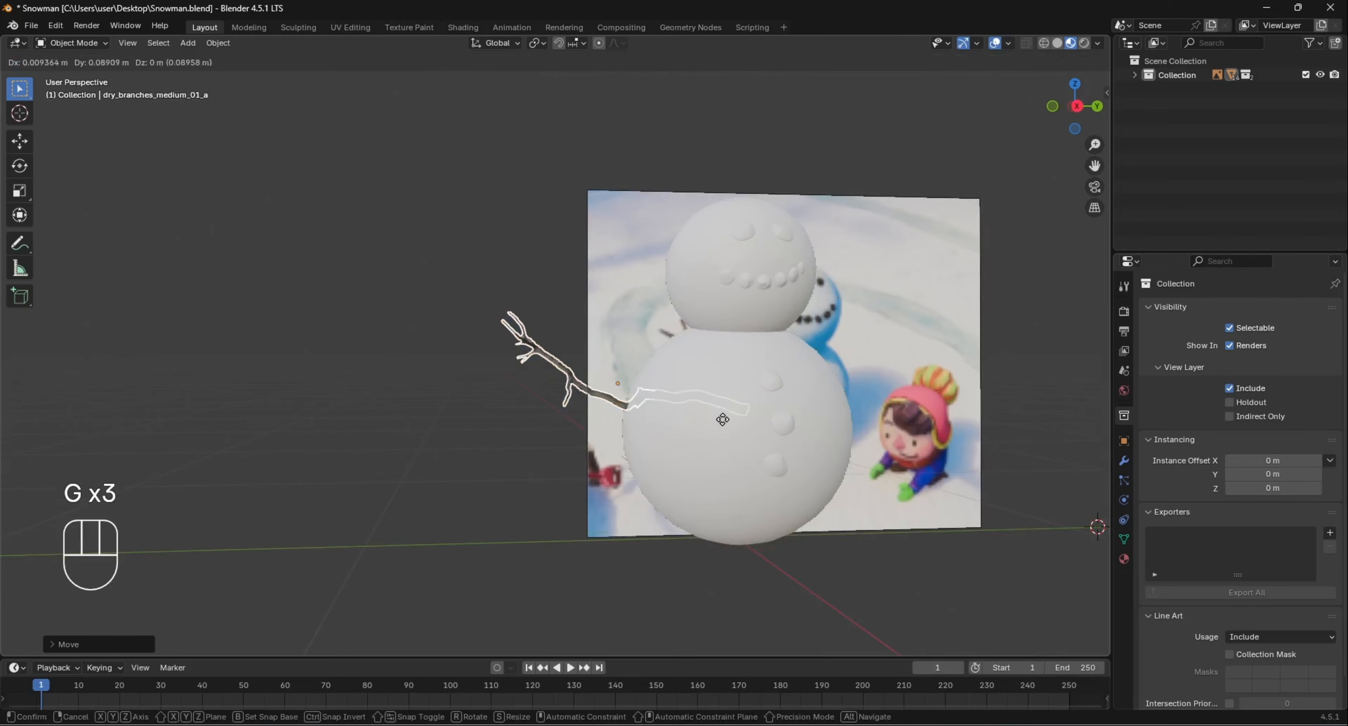
left_click(701, 419)
middle_click_drag(901, 605, 850, 551)
left_click(851, 551)
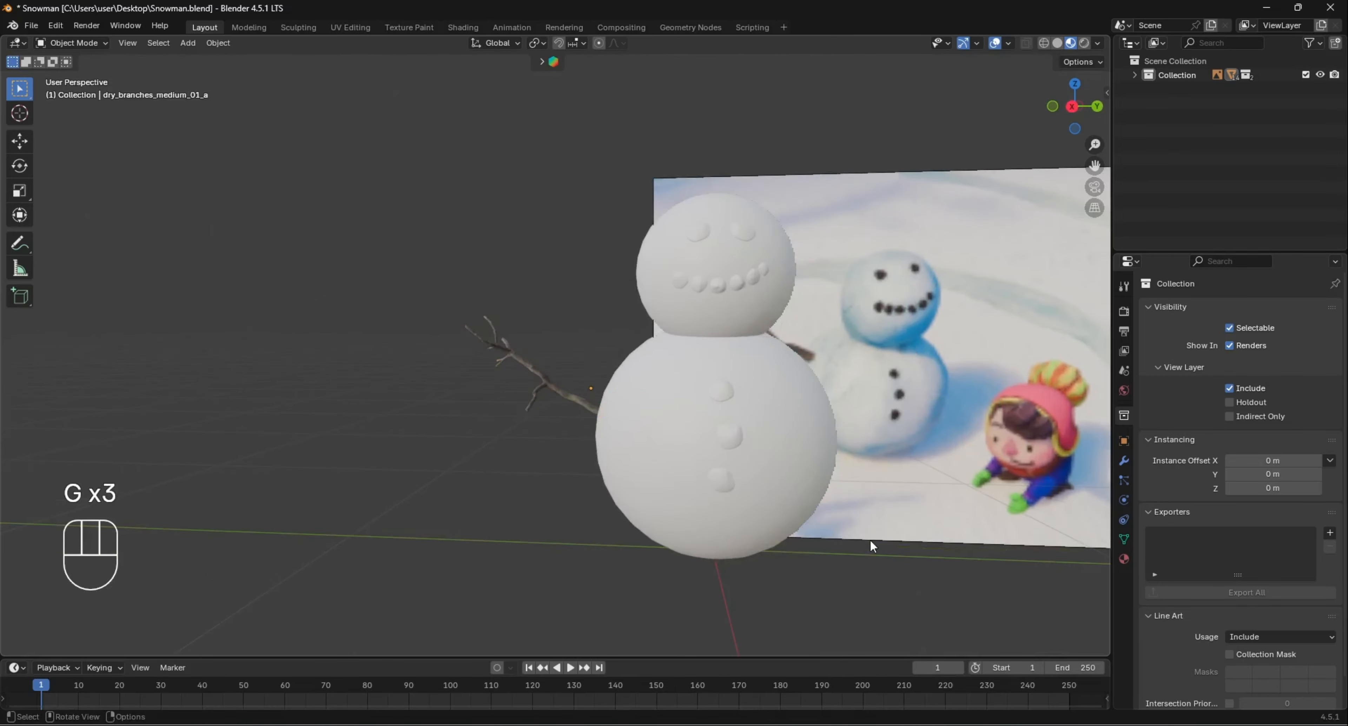
Adjust the arm's tilt with trackball rotations in the Right view, using the reference arm as a guide
key("KP_3")
key("r")
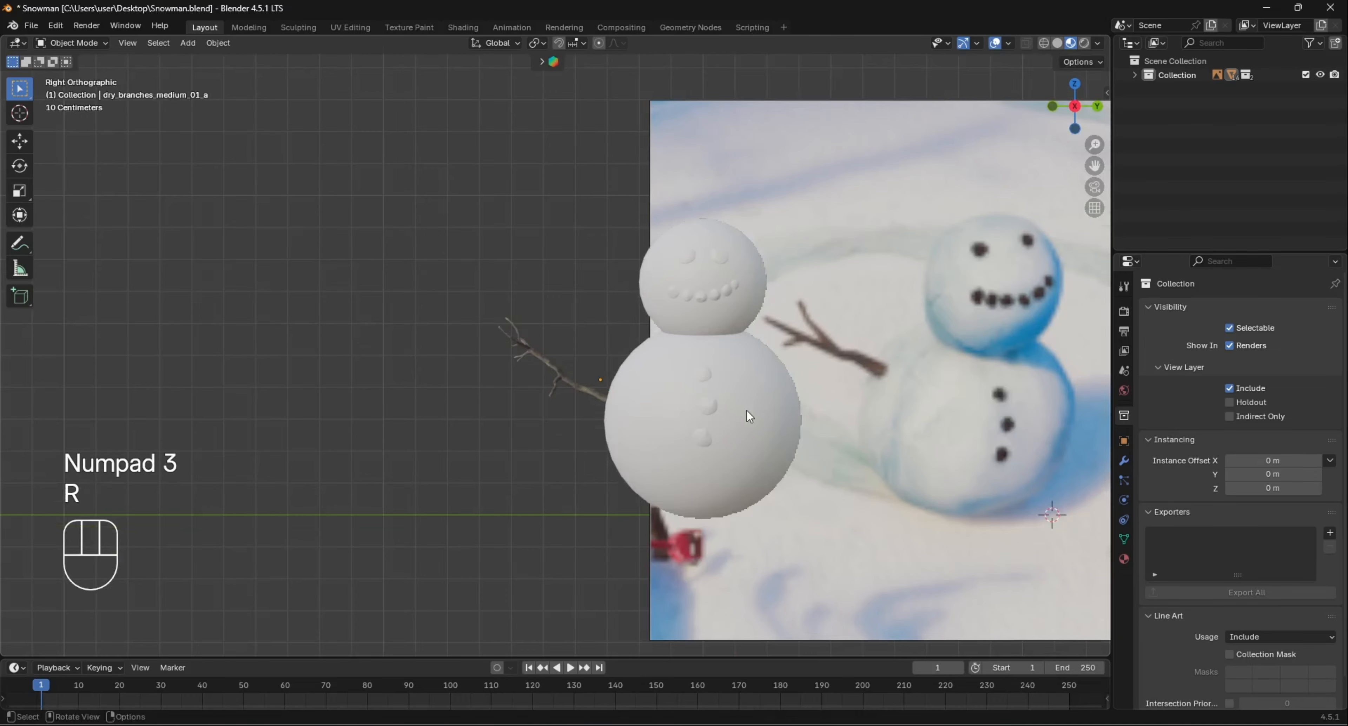
key("r")
left_click(591, 394)
key("r")
key("r")
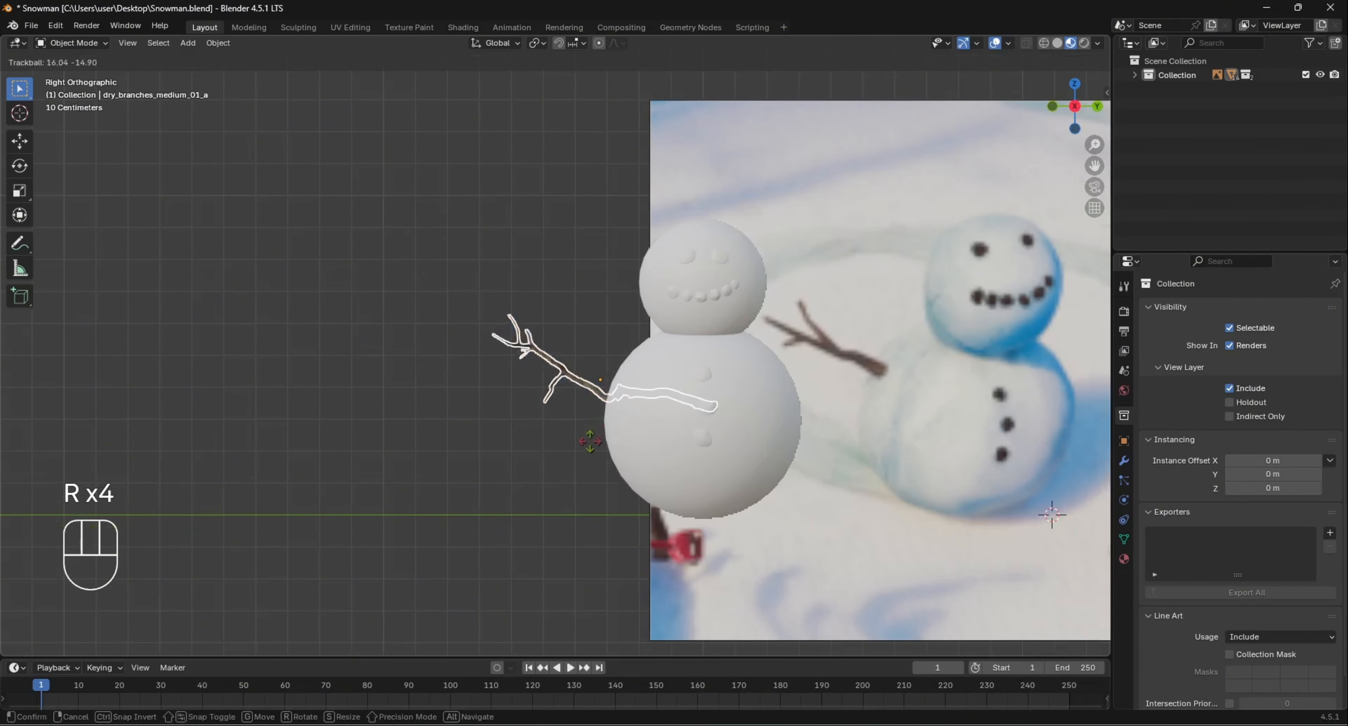
left_click(574, 463)
left_click(571, 496)
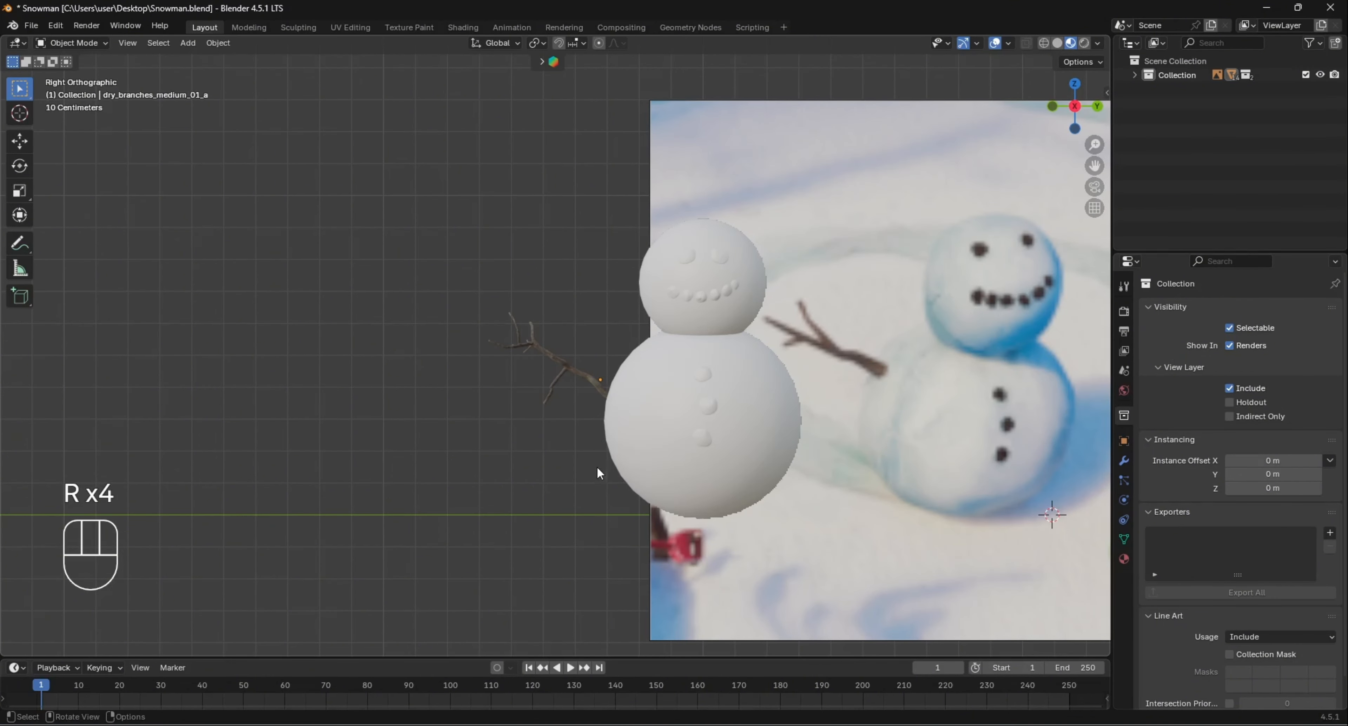
In the Front view, shift the arm toward the snowman's buttoned side and tilt it with a trackball rotation
middle_click_drag(597, 466, 784, 453)
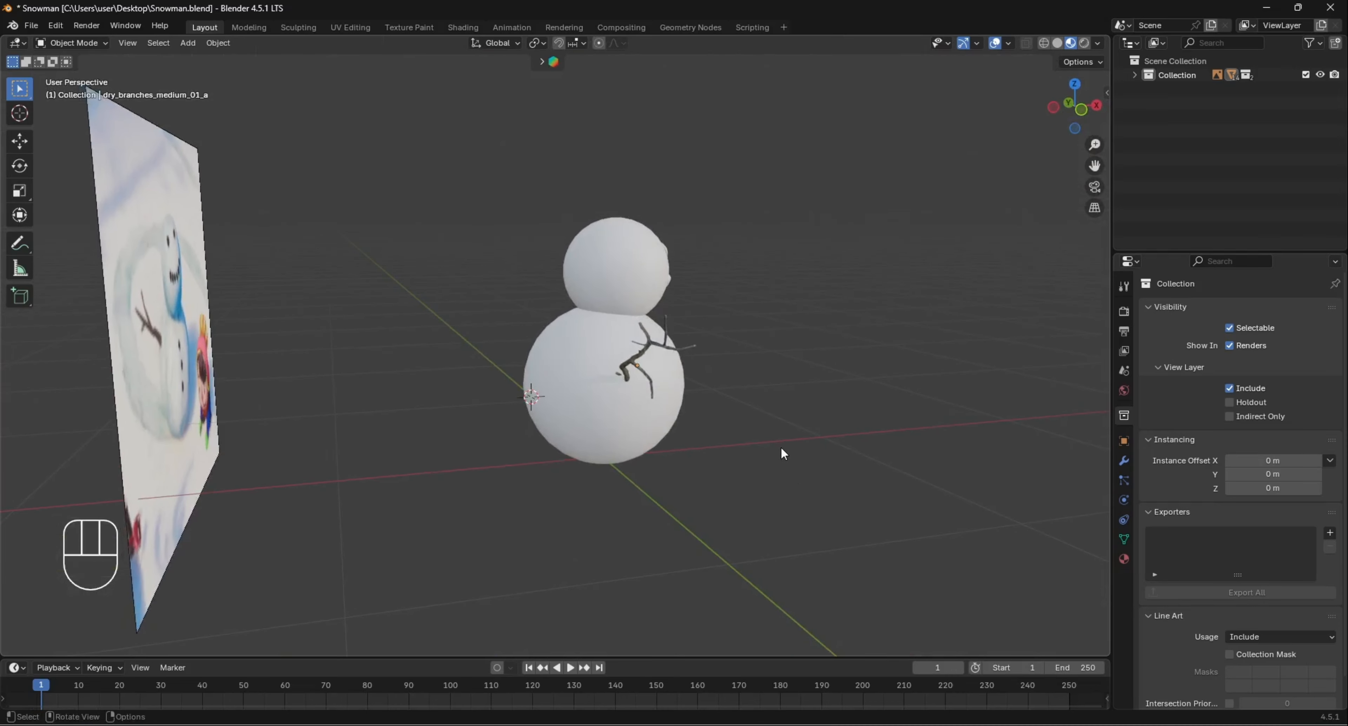
key("KP_1")
left_click(694, 393)
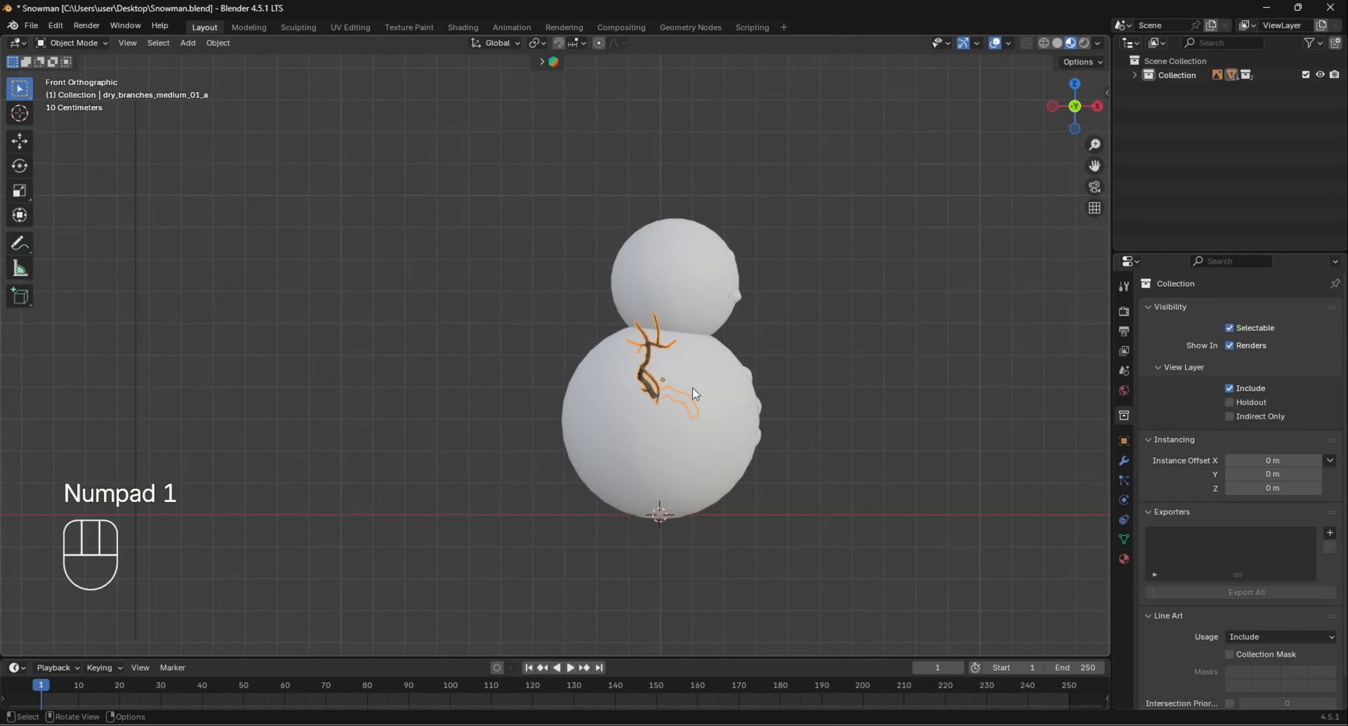
key("g")
left_click(754, 406)
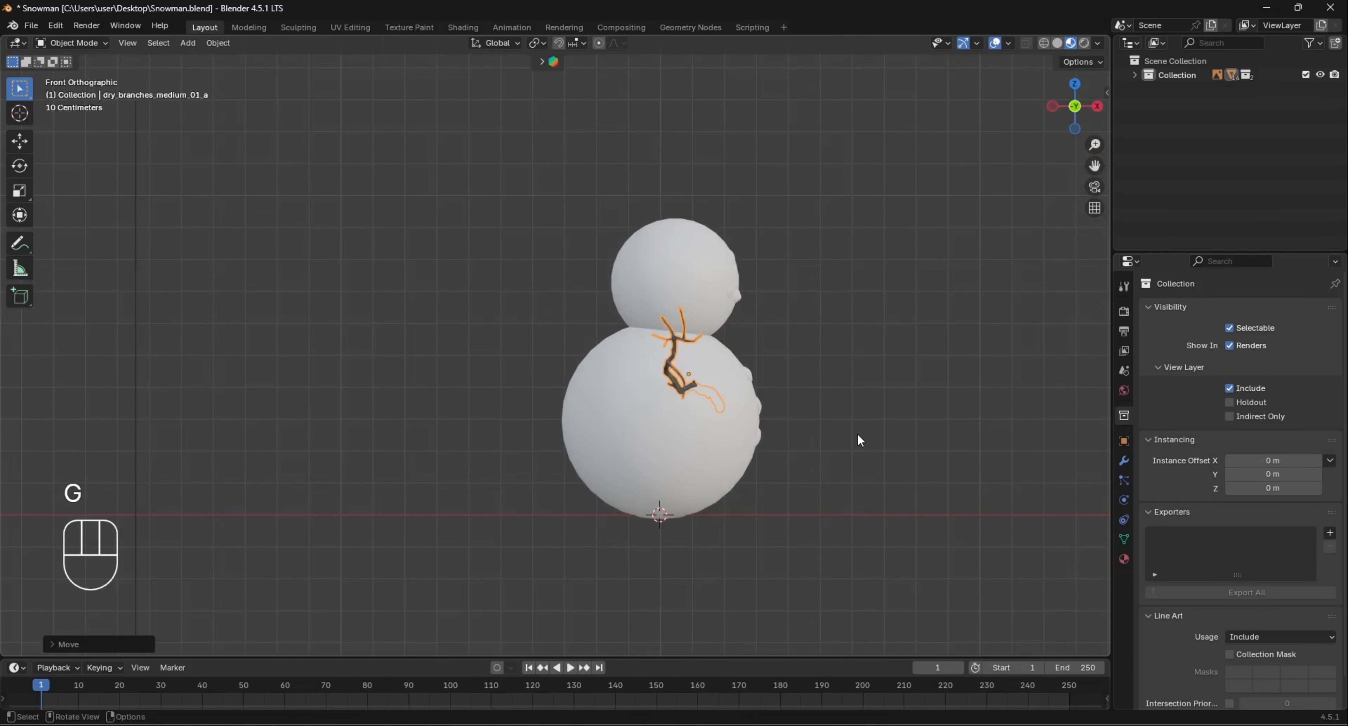
left_click(683, 393)
key("r")
key("r")
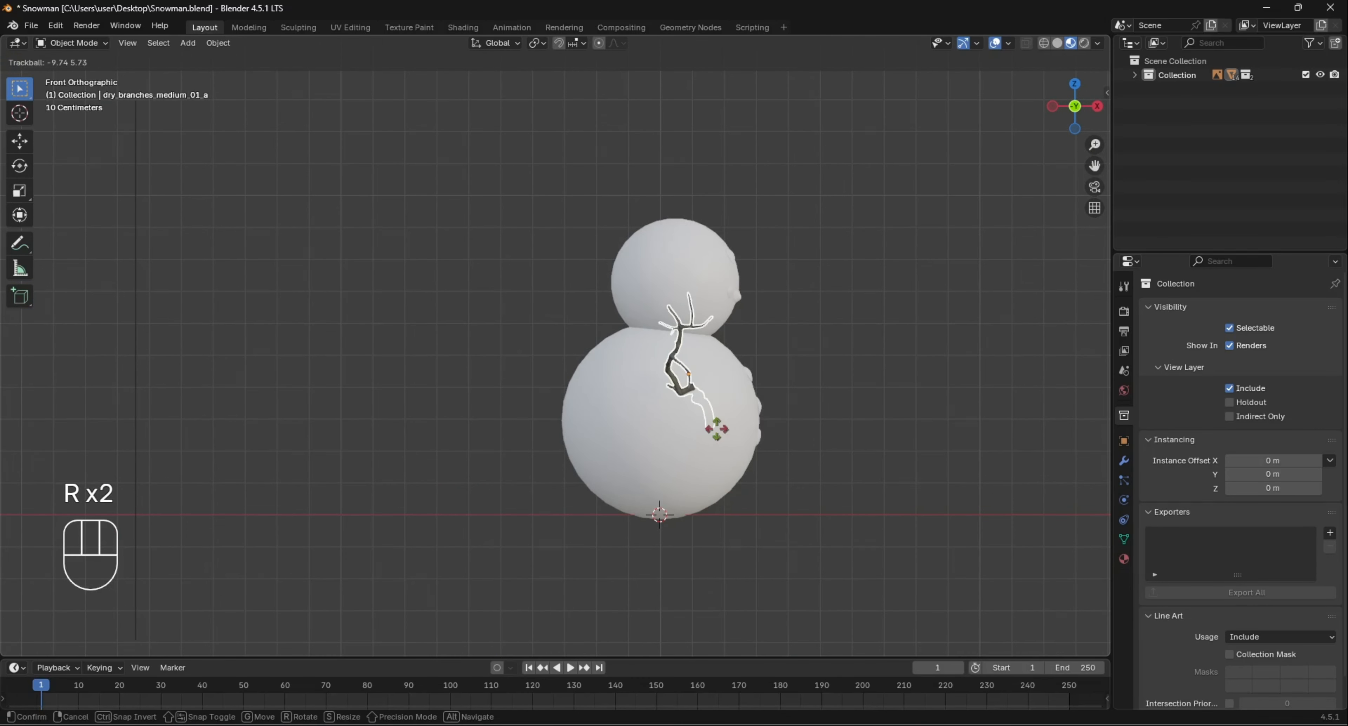
left_click(720, 428)
Reposition the arm slightly against the side of the snowman's body
middle_click_drag(904, 421, 583, 398)
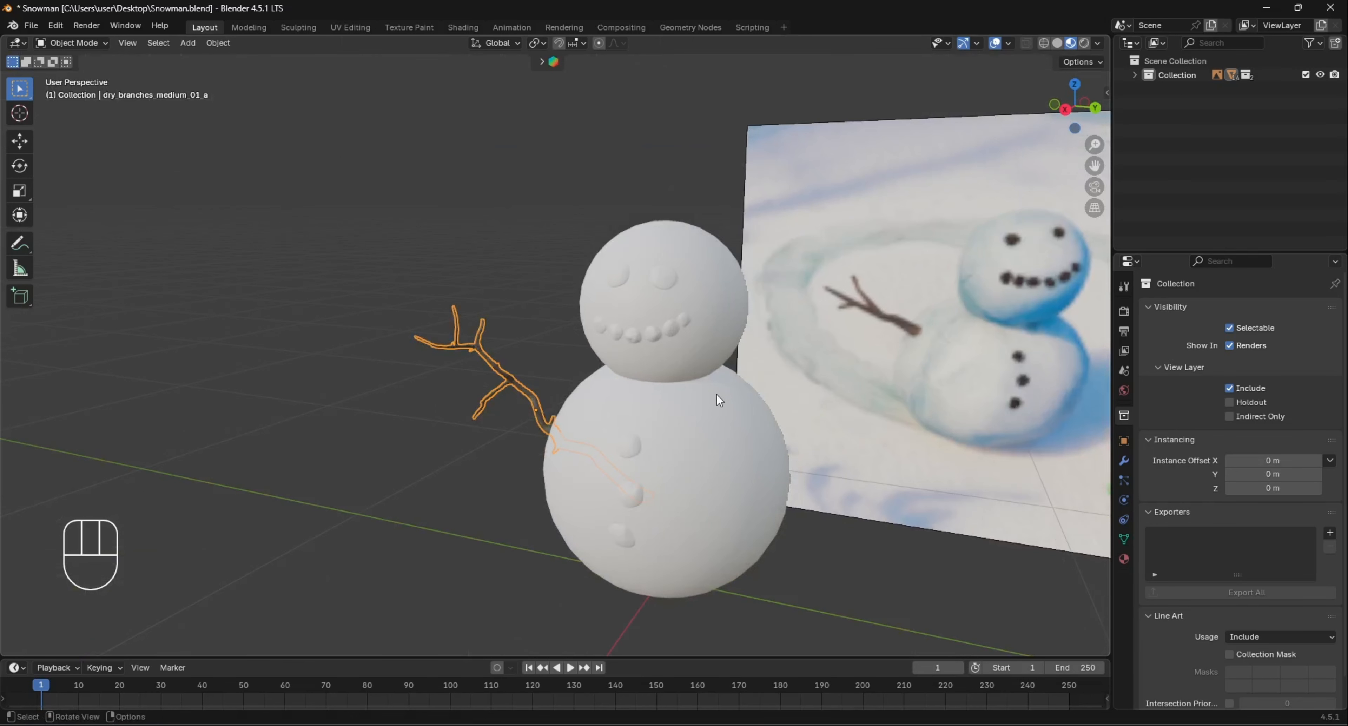
middle_click_drag(717, 393, 786, 371)
key("g")
left_click(823, 379)
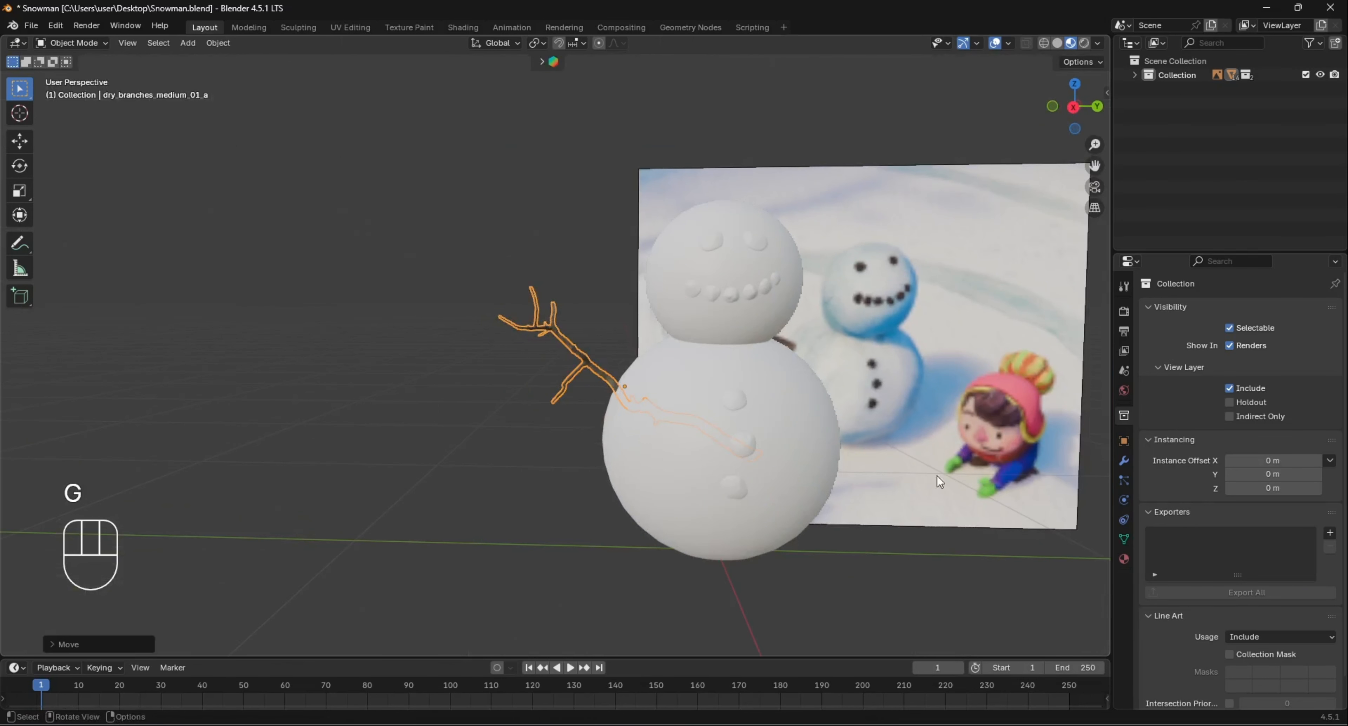
key("r")
key("r")
right_click(888, 506)
Check the arm's placement from several angles and stretch the branch slightly along the global Z axis
middle_click_drag(888, 559, 684, 352)
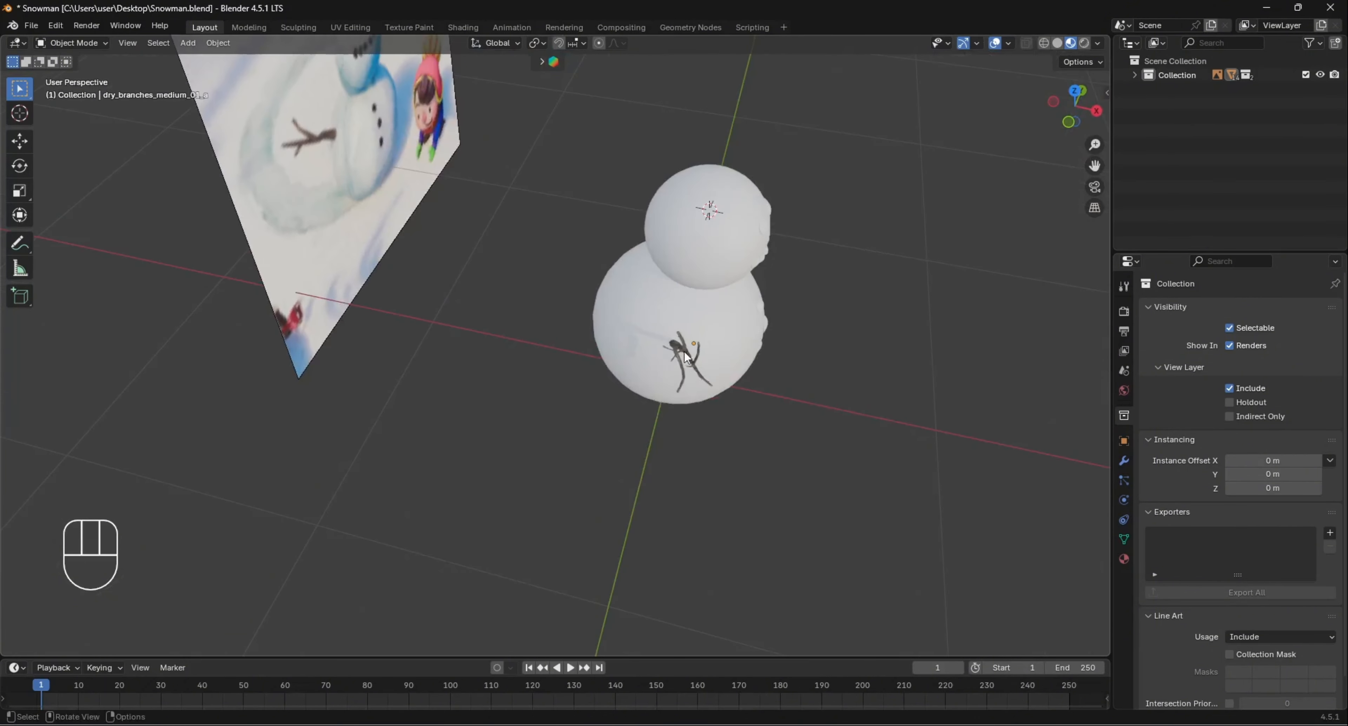
middle_click_drag(656, 425, 710, 333)
scroll(644, 386, "down", 4)
scroll(627, 365, "up", 3)
middle_click_drag(582, 362, 568, 378)
left_click(565, 368)
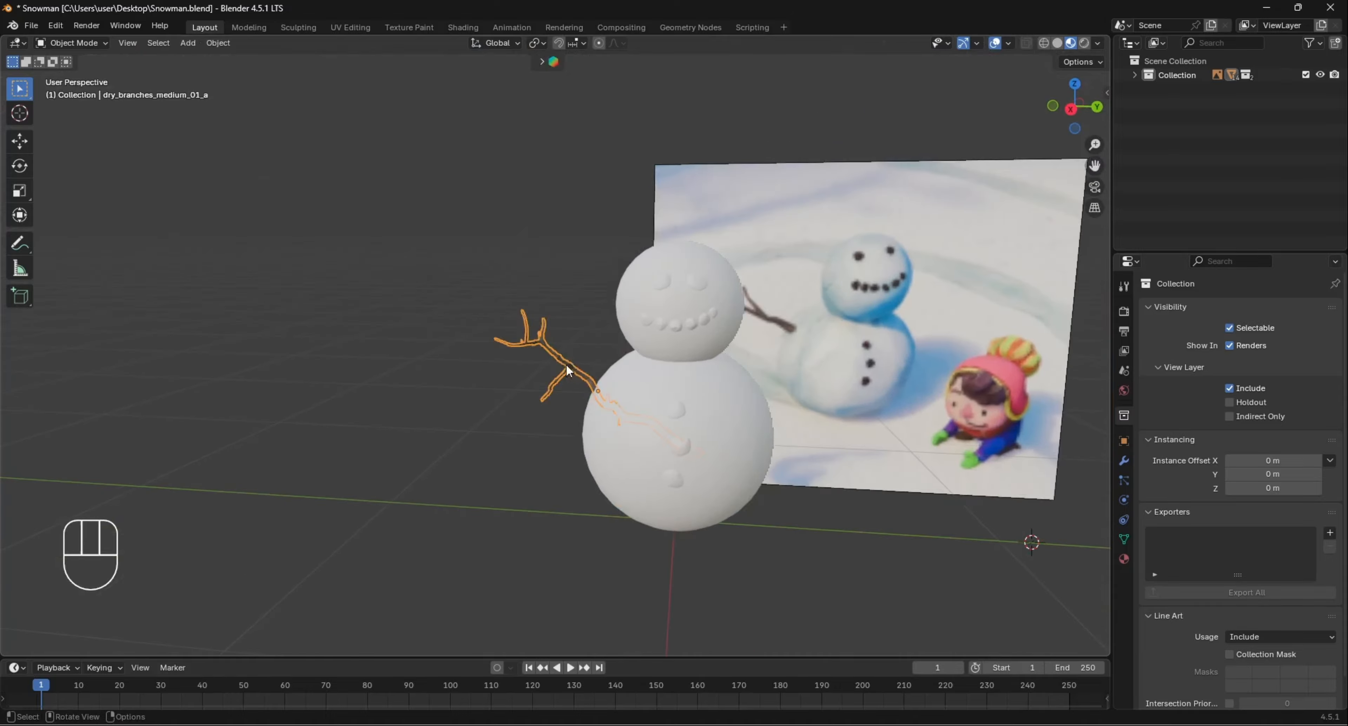
scroll(646, 393, "up", 5)
key("s")
key("z")
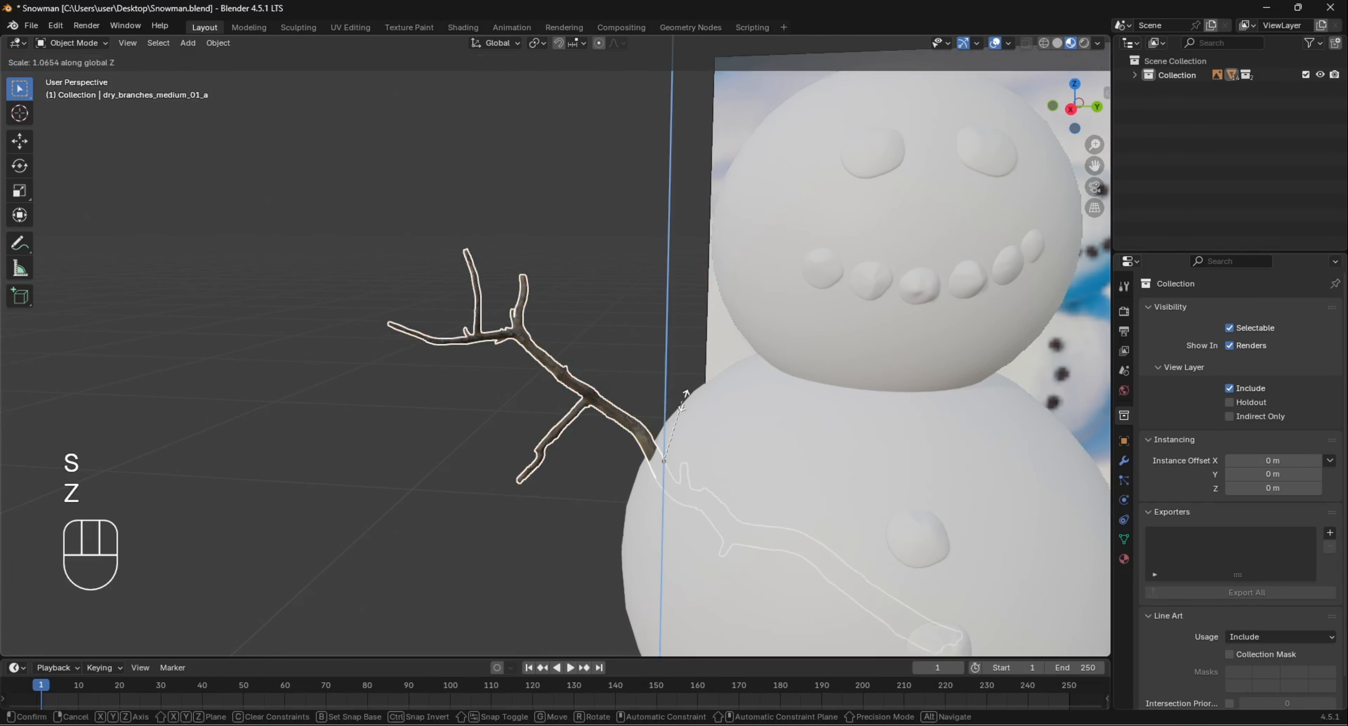
left_click(690, 395)
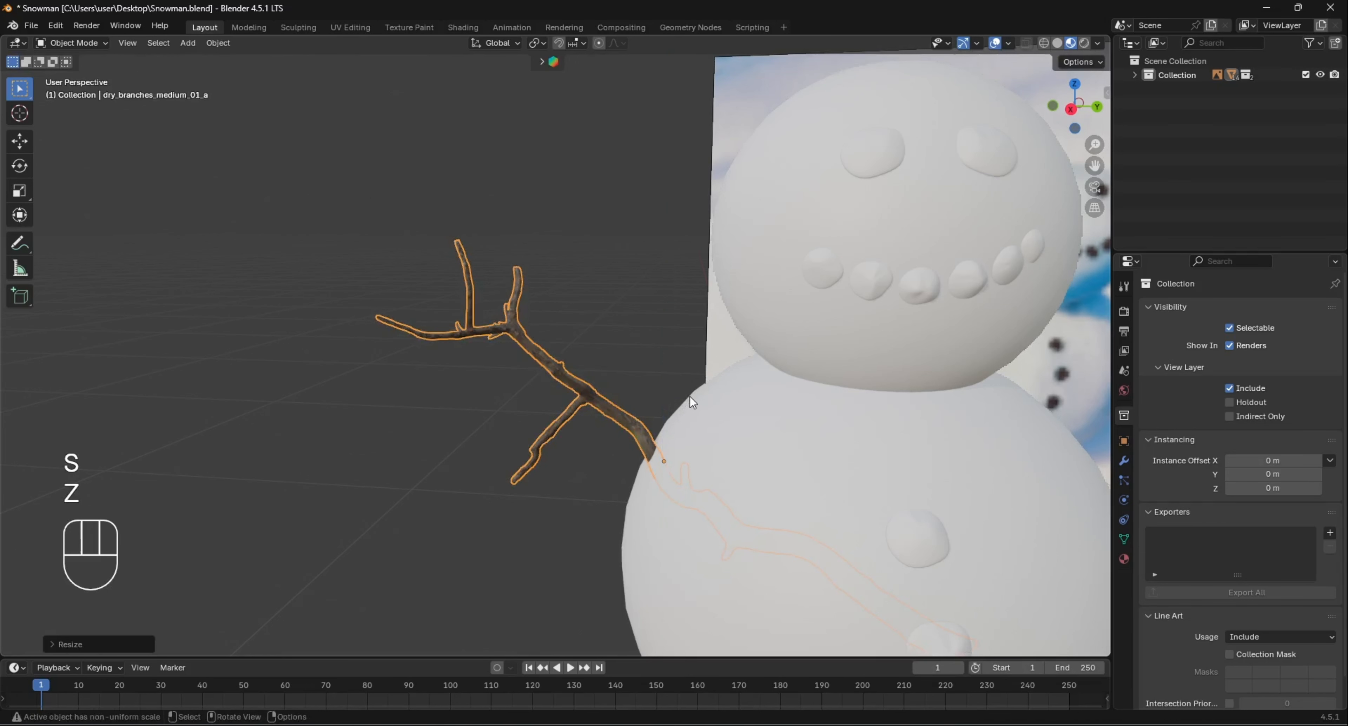
Scale the arm branch up along the global X axis
key("s")
key("x")
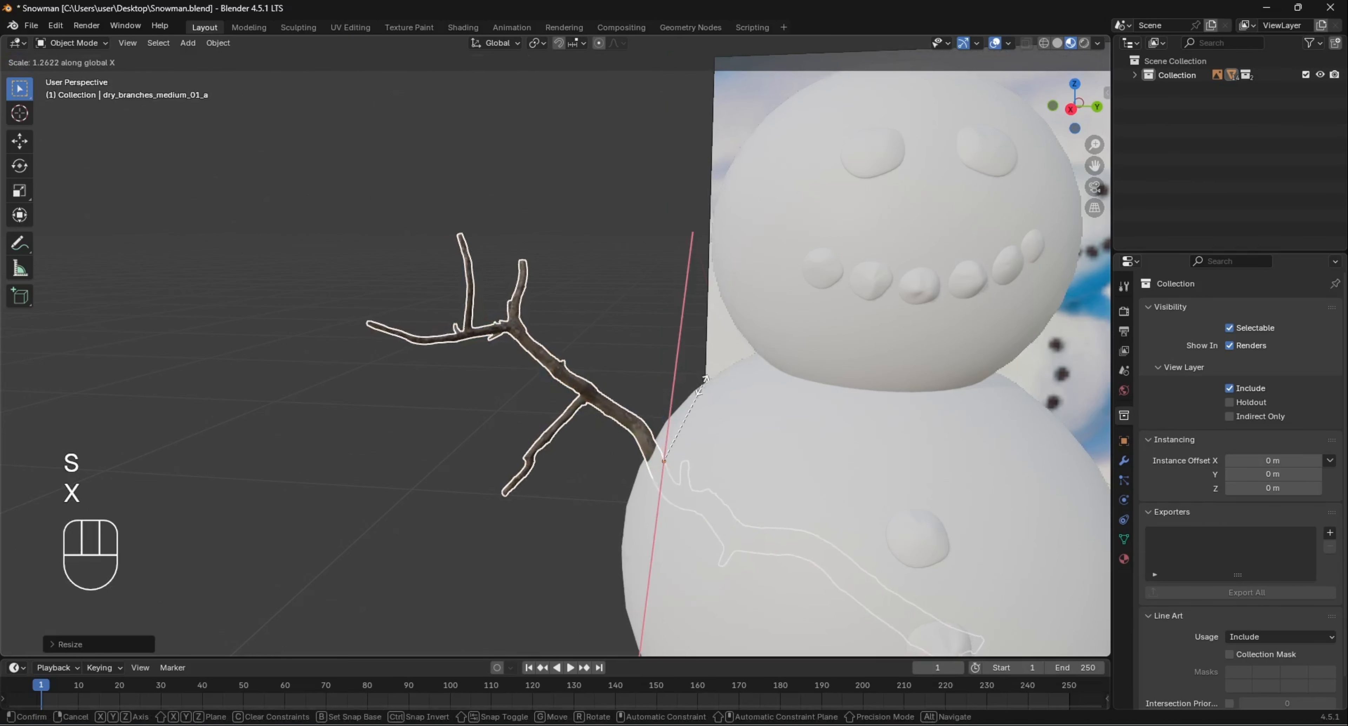
left_click(699, 393)
key("Tab")
key("Tab")
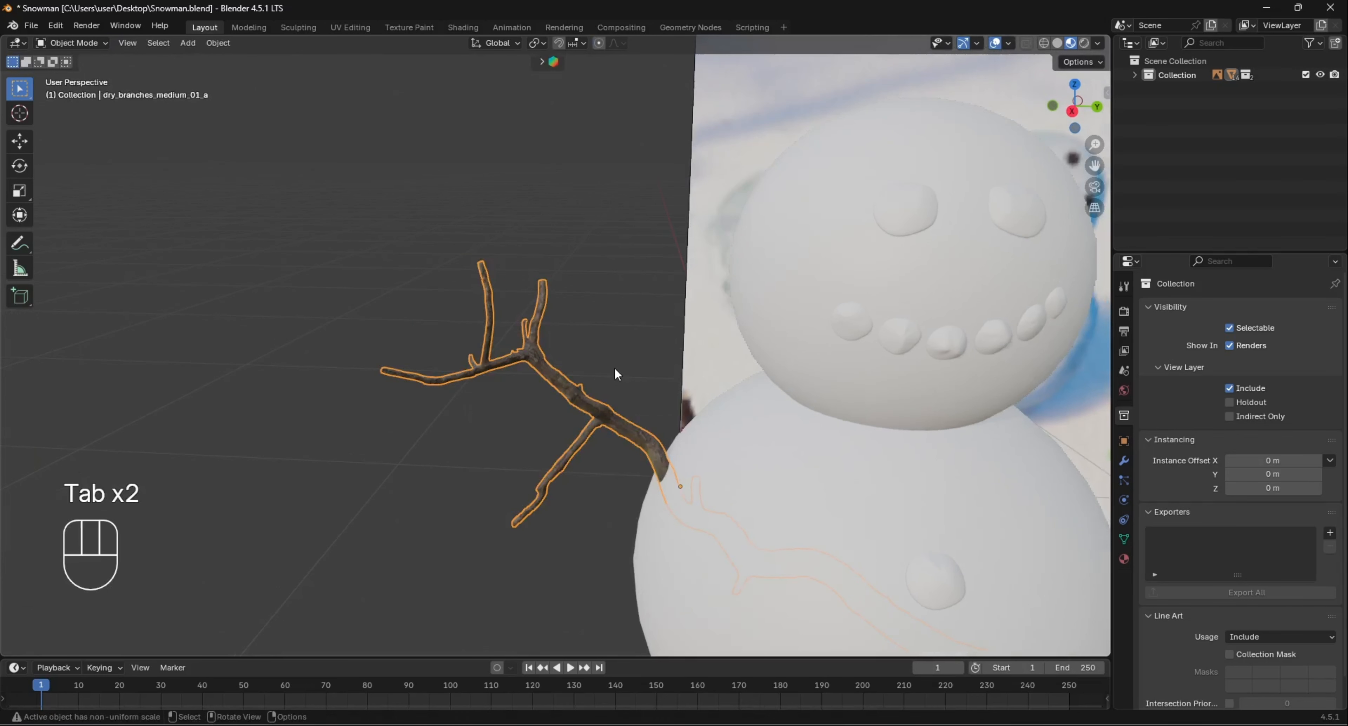
Check the branch arm's placement on the snowman from several angles against the reference image
middle_click_drag(613, 373, 784, 487)
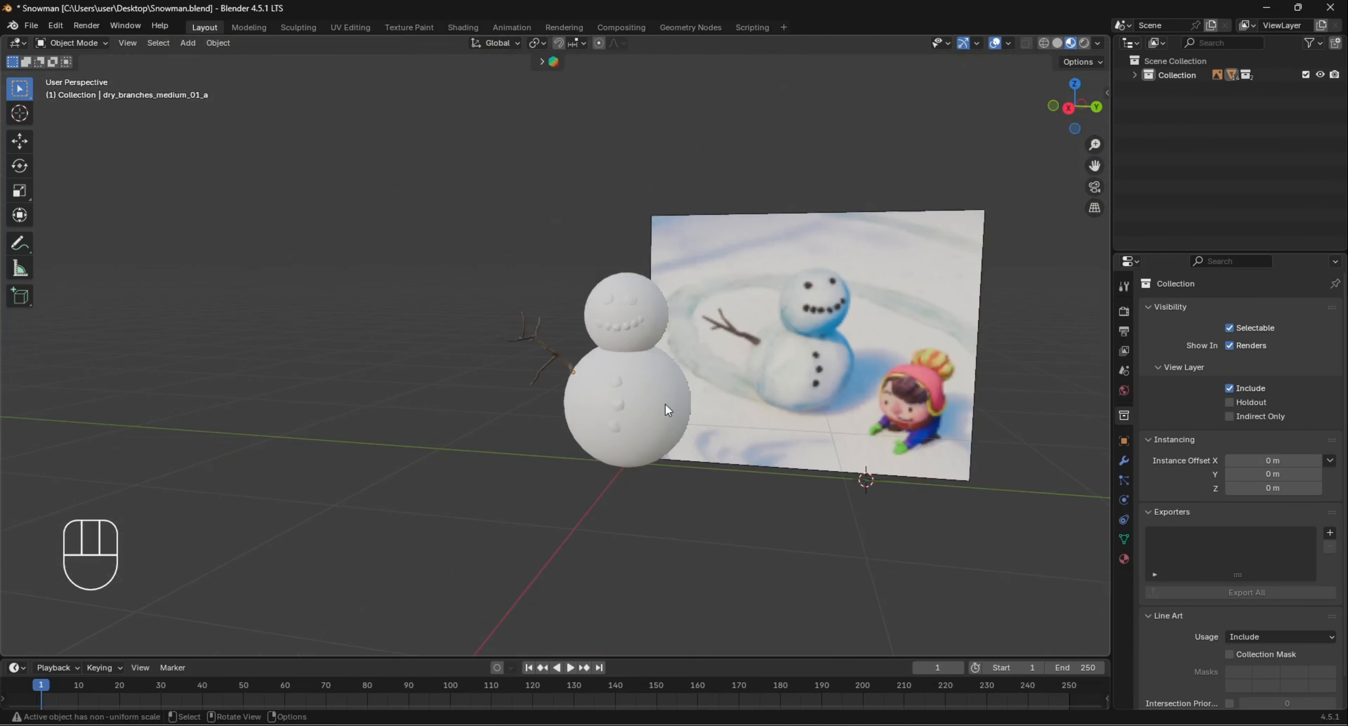
scroll(665, 404, "up", 4)
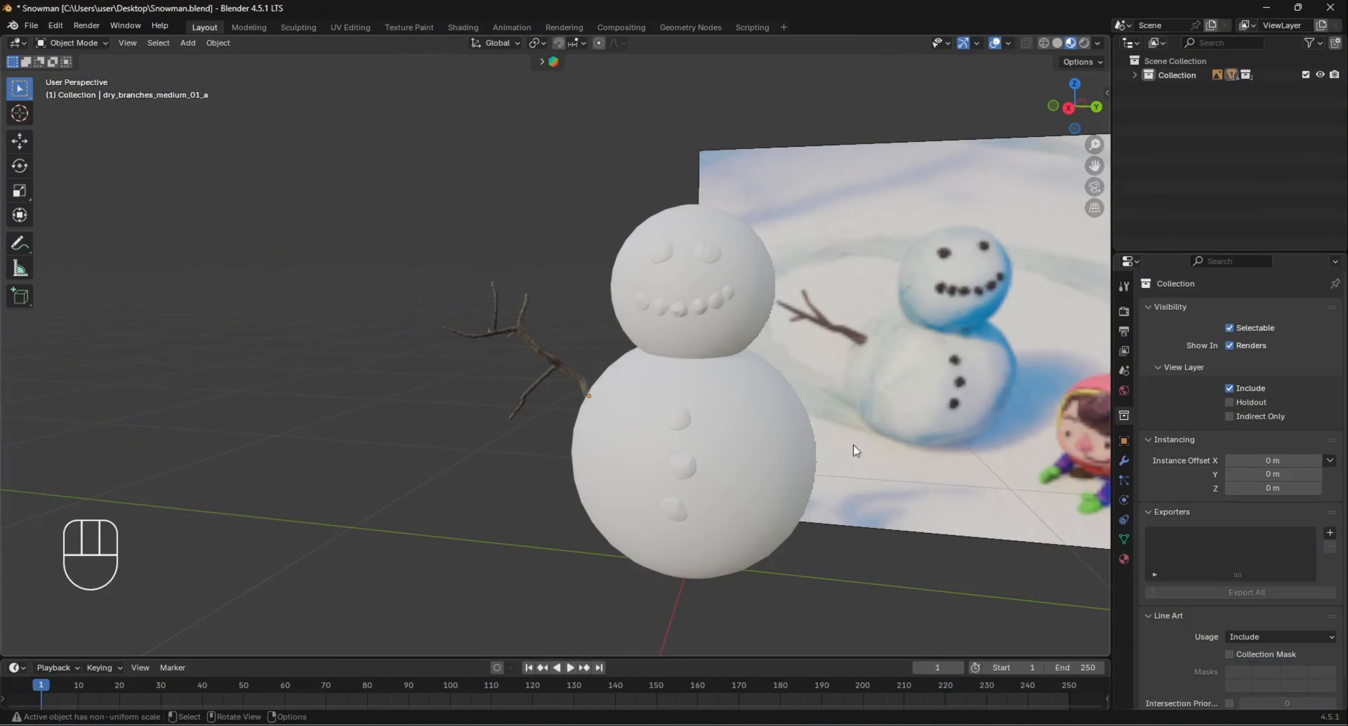
scroll(854, 450, "down", 1)
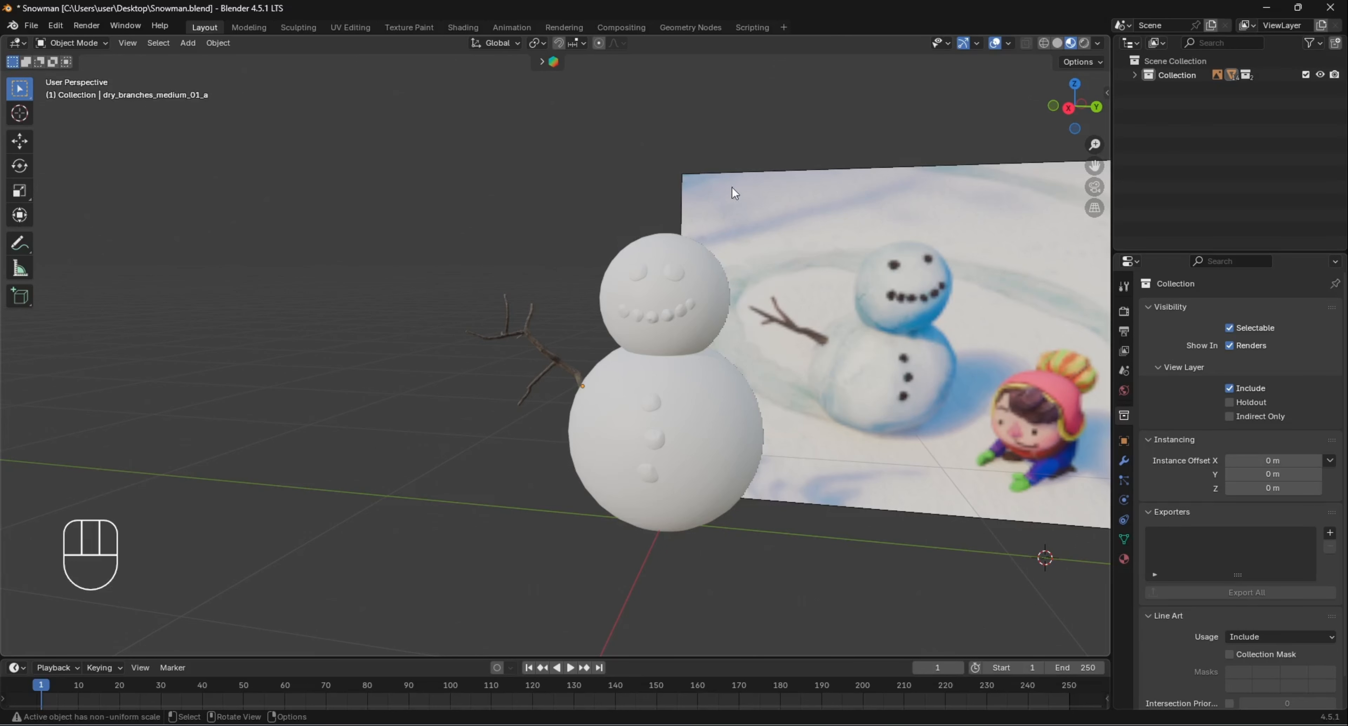
scroll(768, 257, "up", 4)
middle_click_drag(550, 411, 335, 235, "shift")
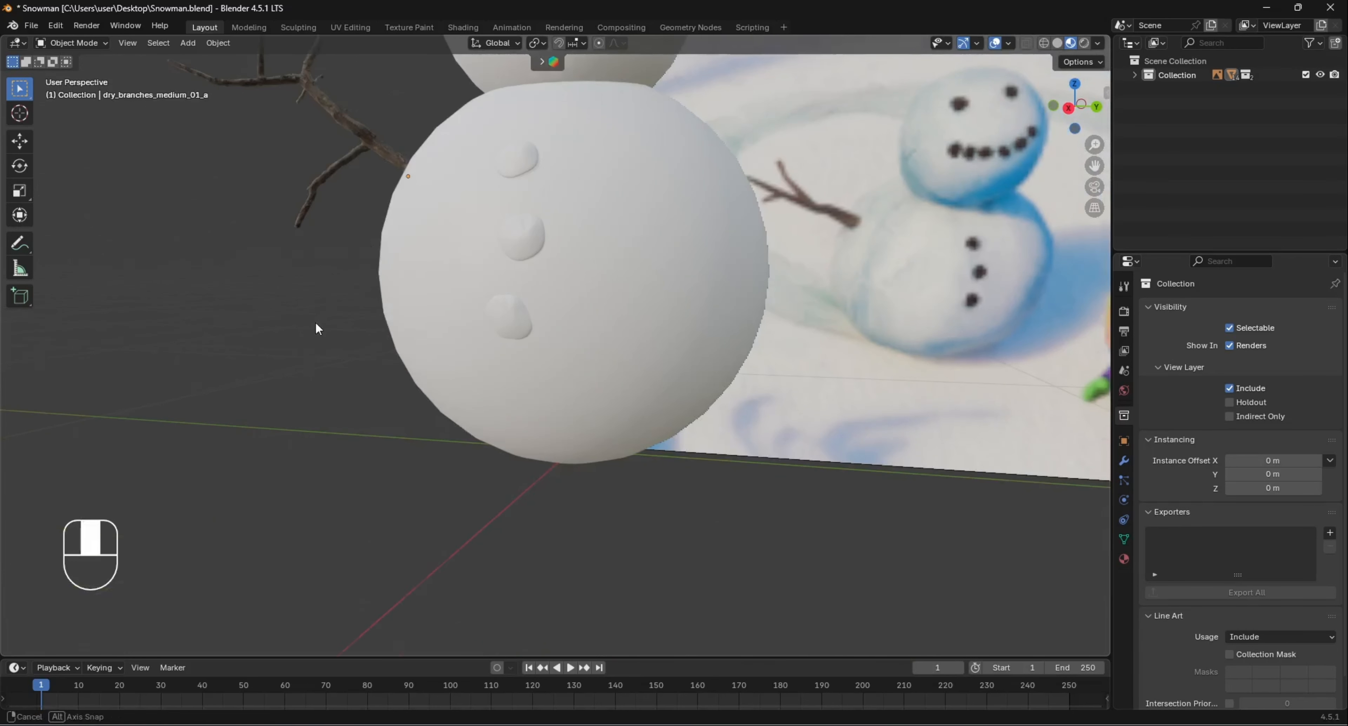
middle_click_drag(315, 322, 682, 350)
middle_click_drag(915, 406, 851, 437, "shift")
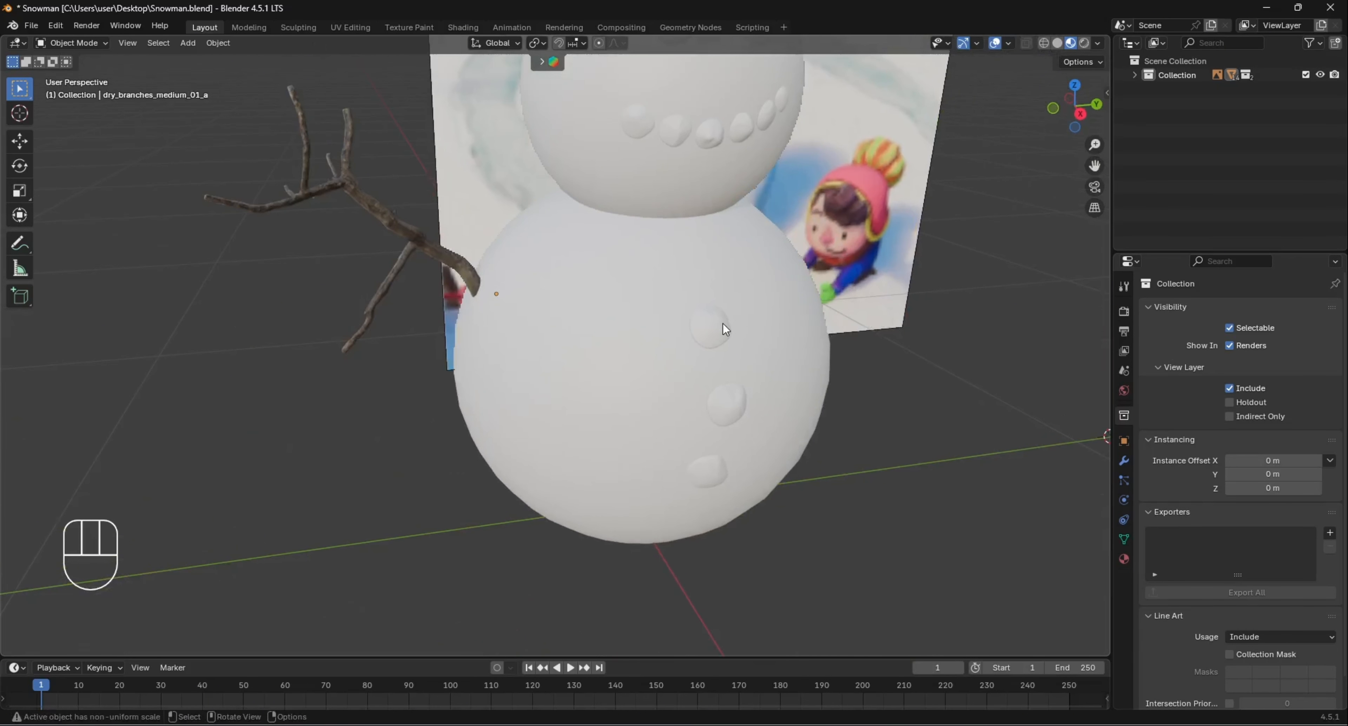
Enlarge the timeline area and switch it to the Shader Editor, with the snowman's top button selected
left_click_drag(330, 655, 264, 512)
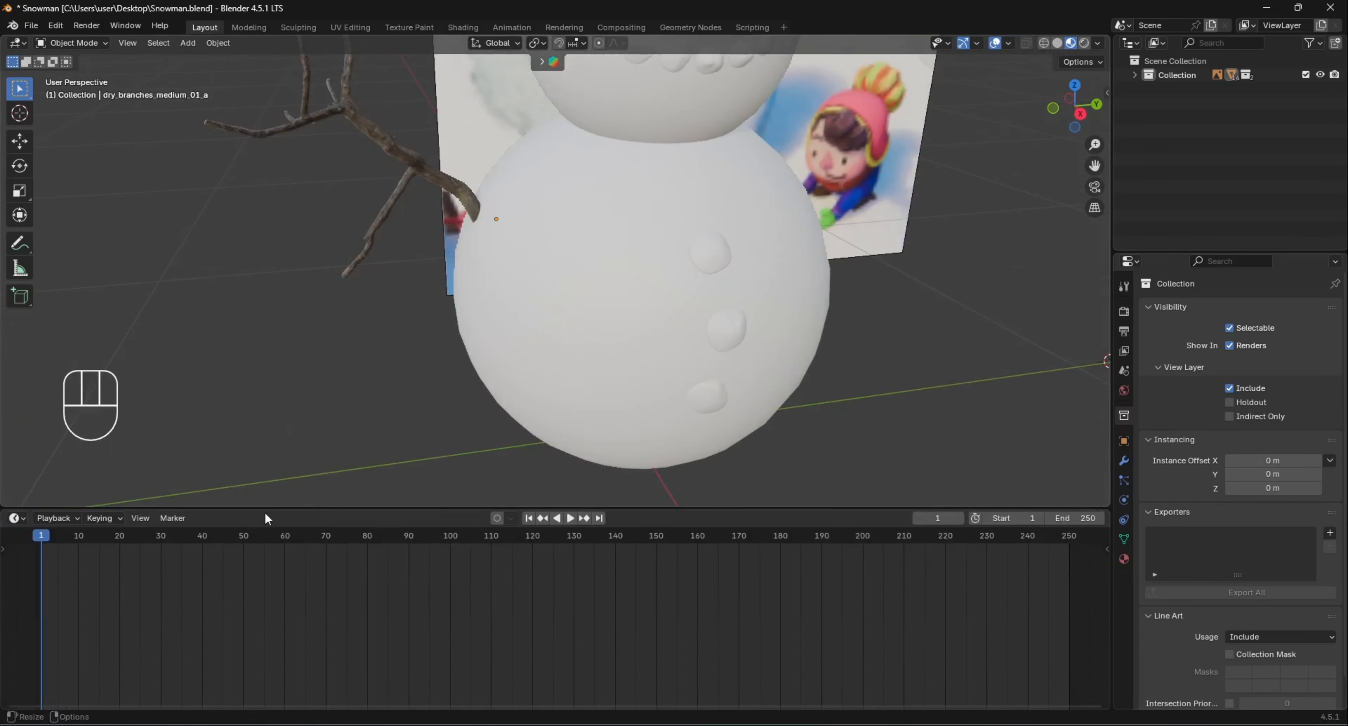
left_click(710, 250)
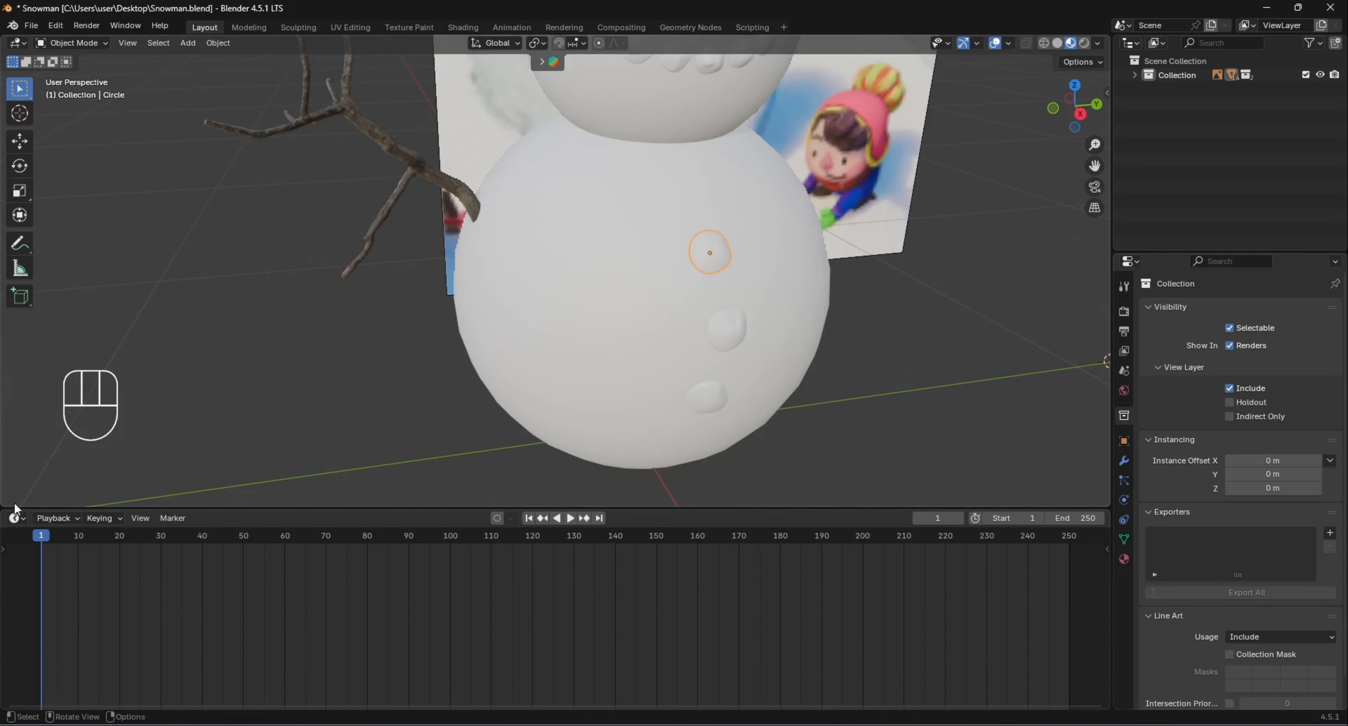
left_click(16, 518)
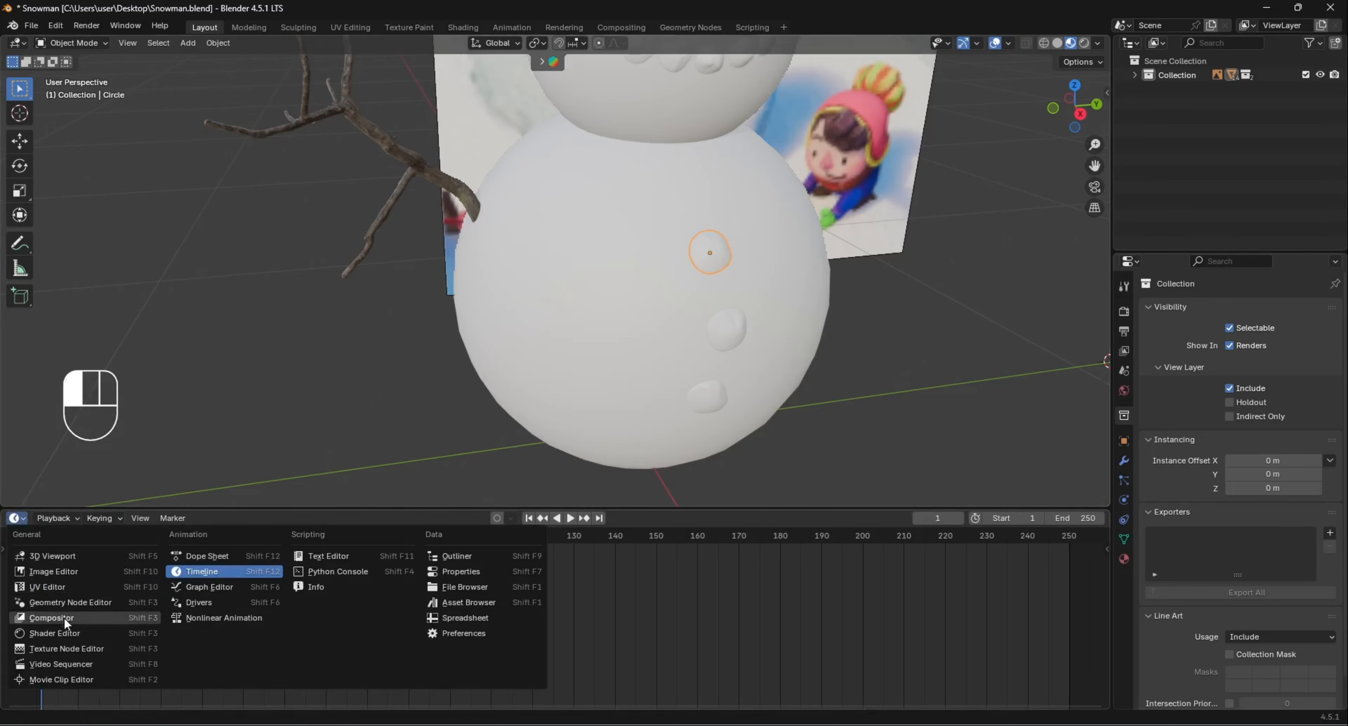
left_click(76, 634)
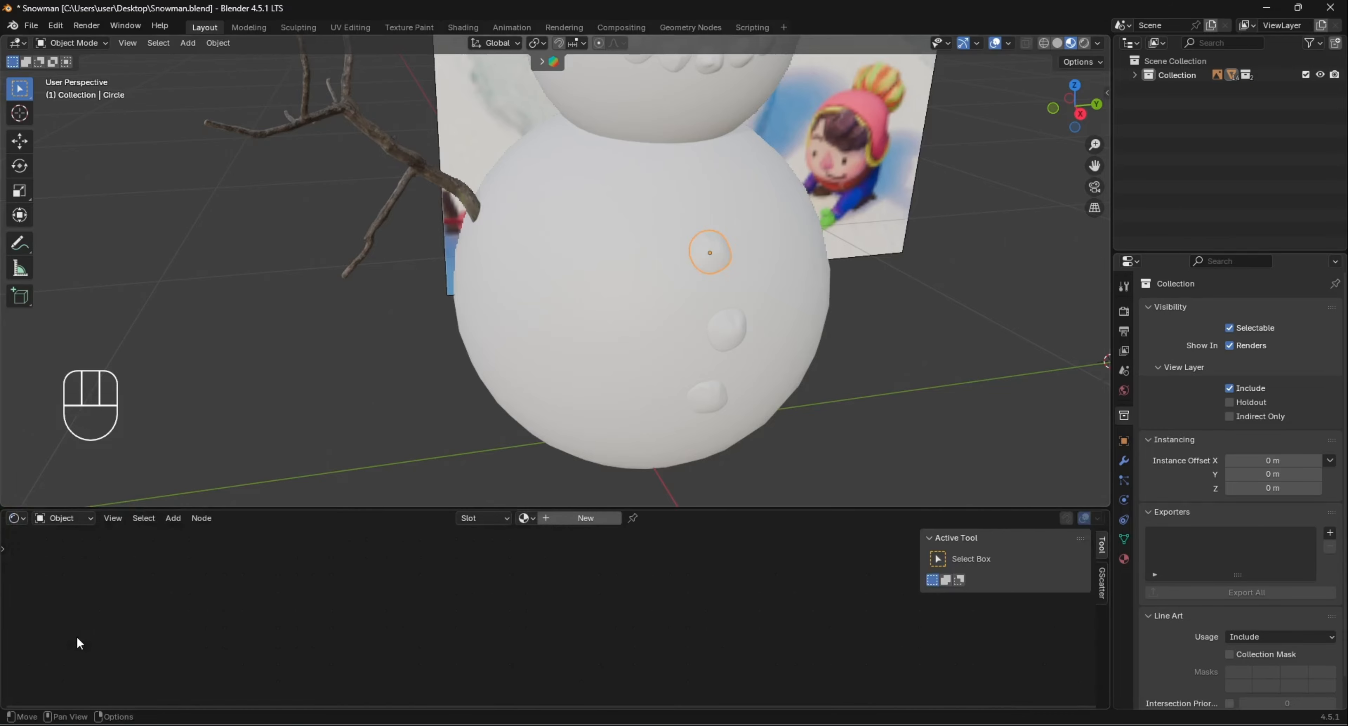
Create a new material on the top button and name it Button
left_click(600, 518)
left_click_drag(681, 508, 692, 477)
double_click(560, 487)
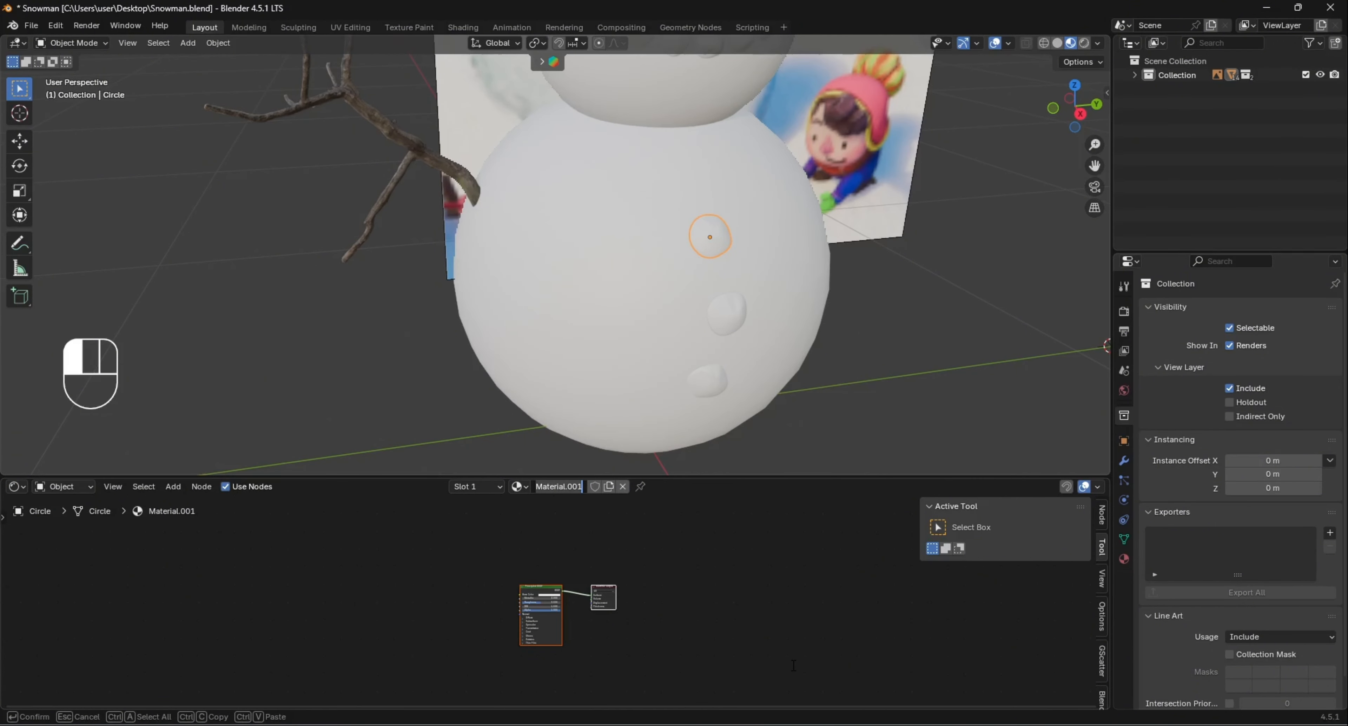
key("shift")
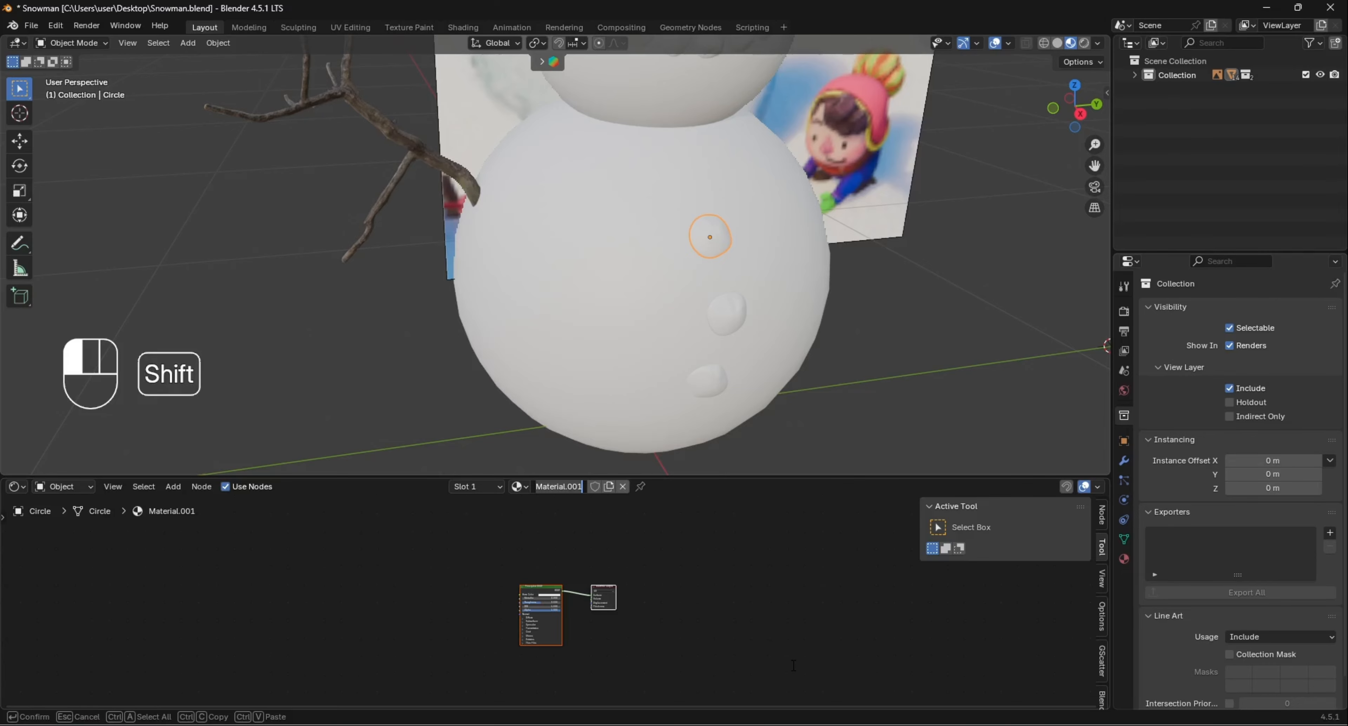
type("Butto")
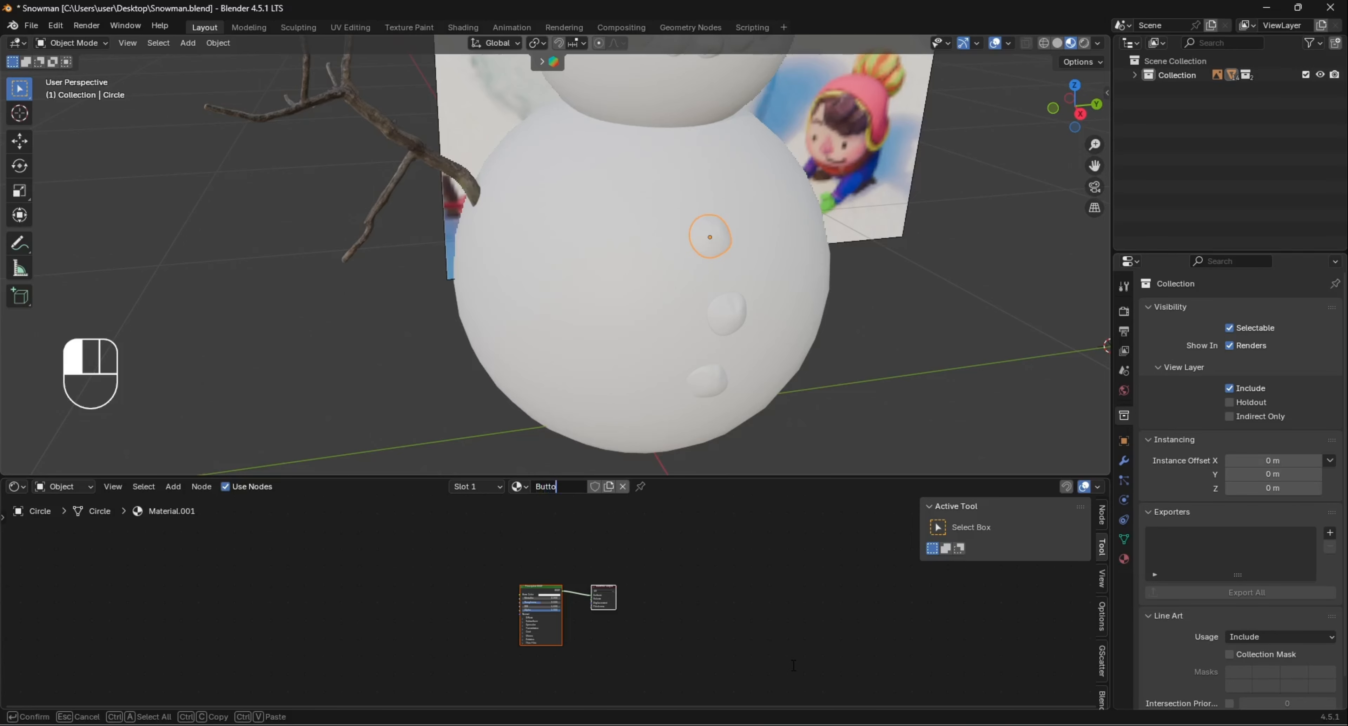
type("n")
key("Return")
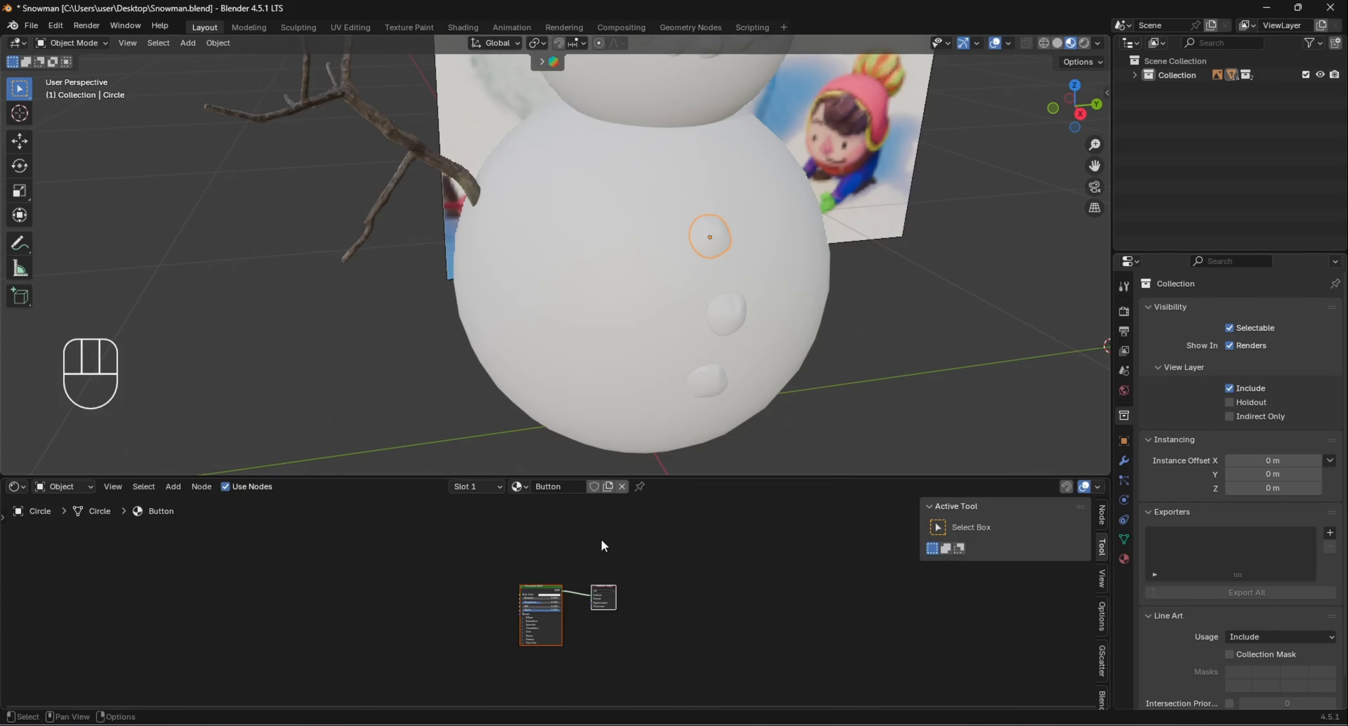
Set the Button material's base color to a very dark brown
scroll(558, 610, "up", 5)
middle_click_drag(605, 653, 663, 603)
scroll(558, 609, "up", 7)
left_click_drag(767, 476, 768, 462)
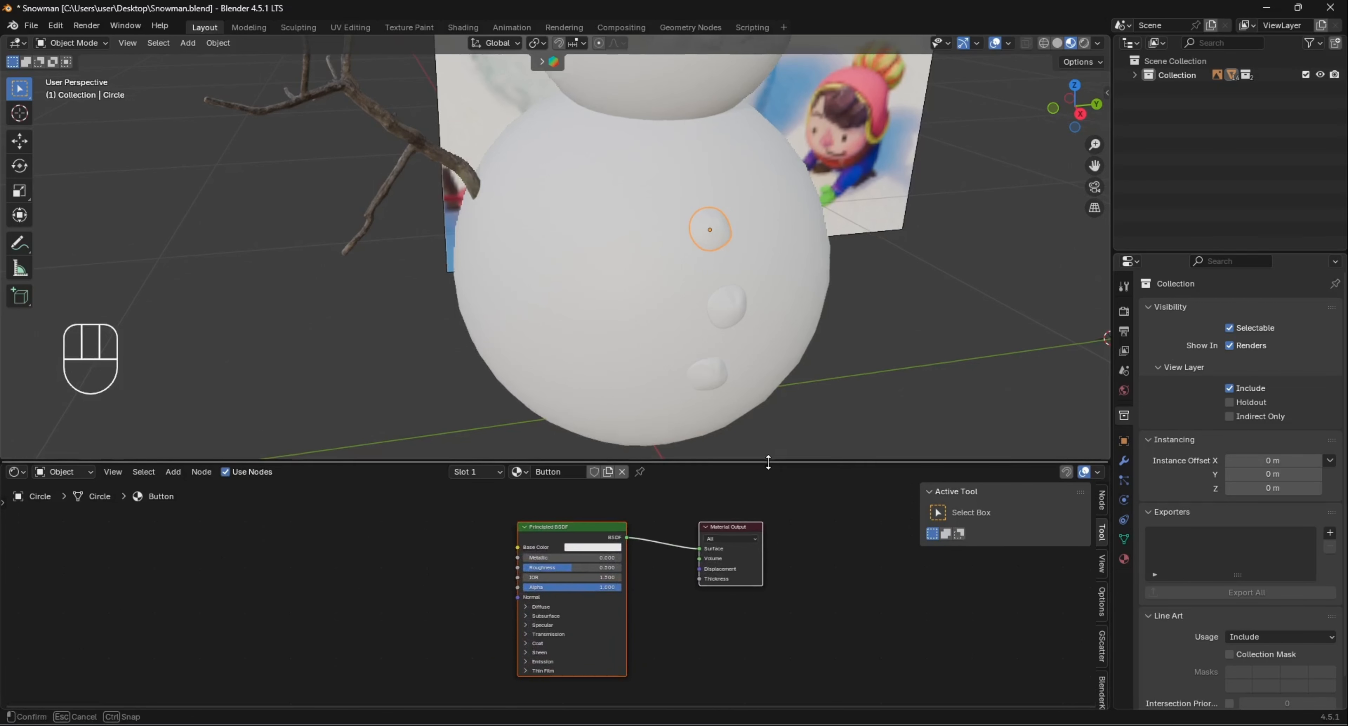
scroll(782, 256, "down", 4)
middle_click_drag(782, 254, 746, 244)
scroll(597, 215, "up", 3)
scroll(630, 258, "up", 2)
middle_click_drag(598, 215, 643, 253, "shift")
left_click(603, 547)
left_click_drag(575, 501, 643, 501)
mouse_move(626, 415)
left_mouse_down()
mouse_move(571, 446)
mouse_move(589, 466)
left_mouse_up()
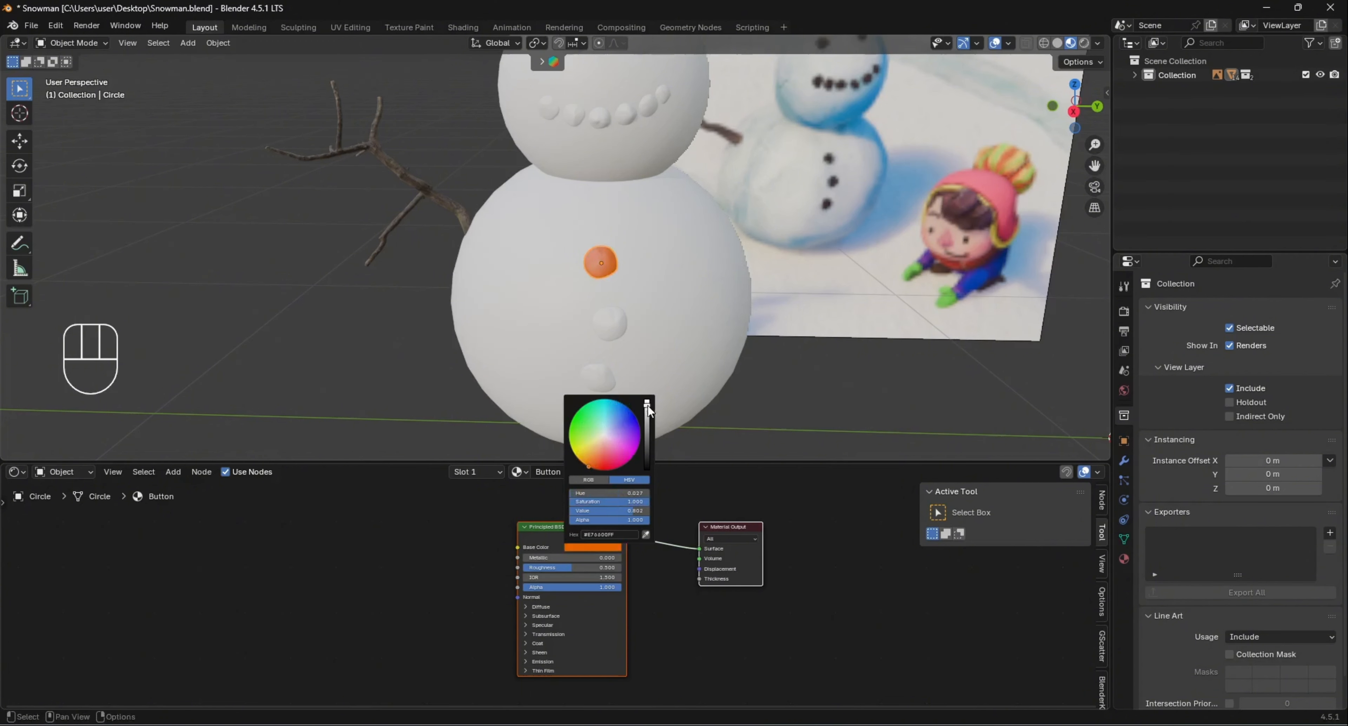
left_click_drag(647, 403, 646, 454)
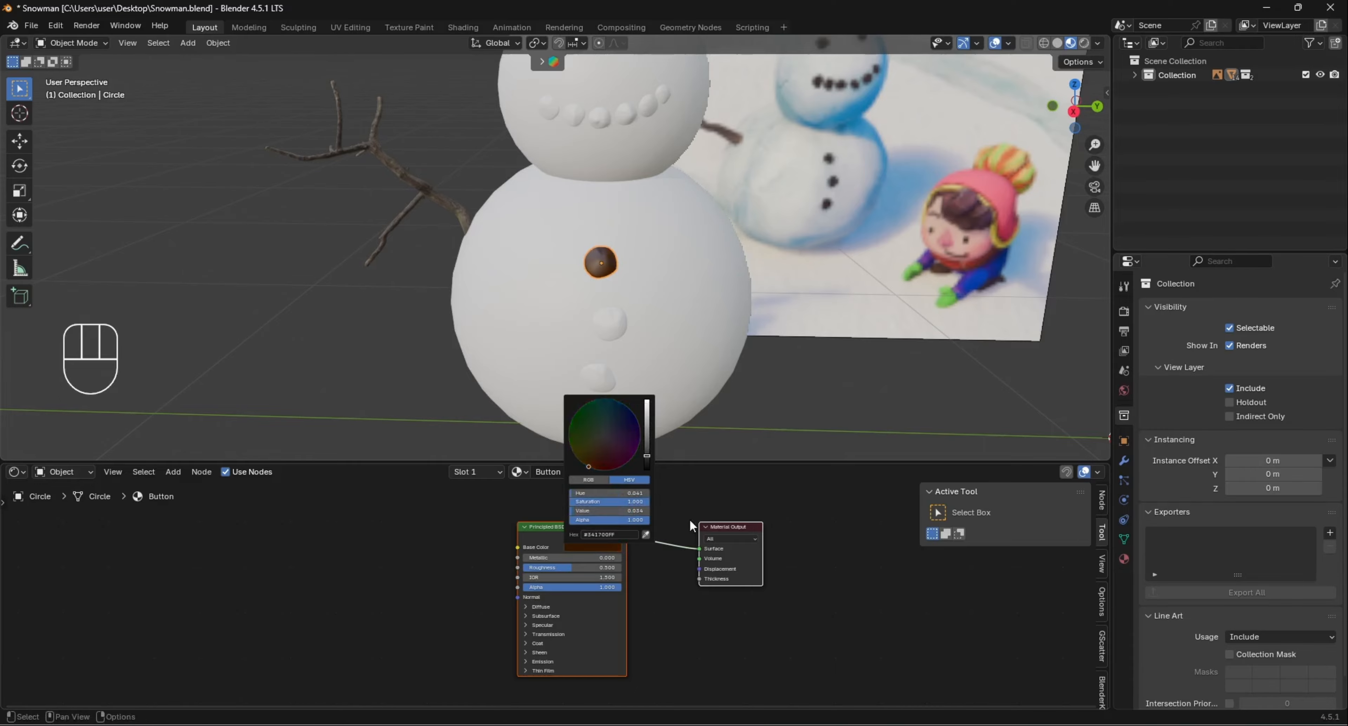
left_click(682, 508)
Inspect the colored button up close and raise the Button material's roughness to about 0.709
scroll(596, 251, "up", 5)
middle_click_drag(623, 279, 605, 302)
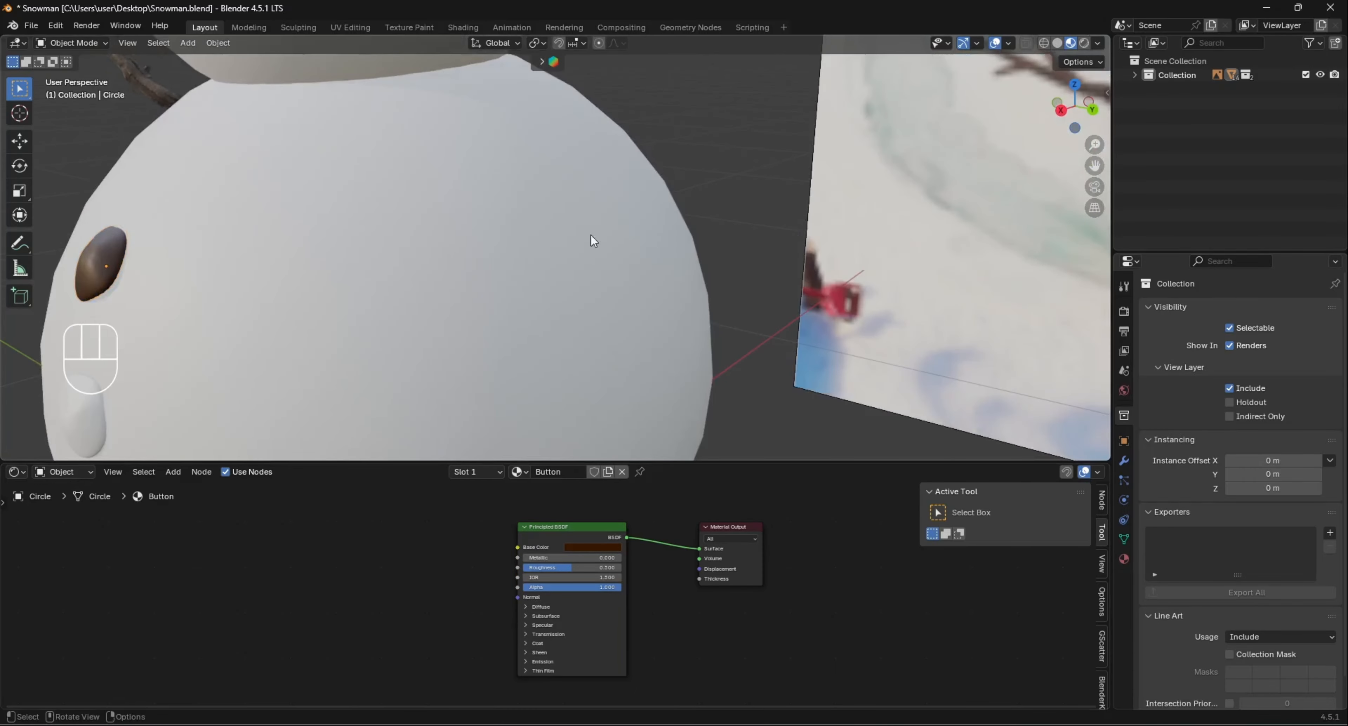
middle_click_drag(593, 247, 545, 250)
scroll(607, 292, "up", 3)
scroll(608, 291, "down", 5)
middle_click_drag(660, 298, 619, 243)
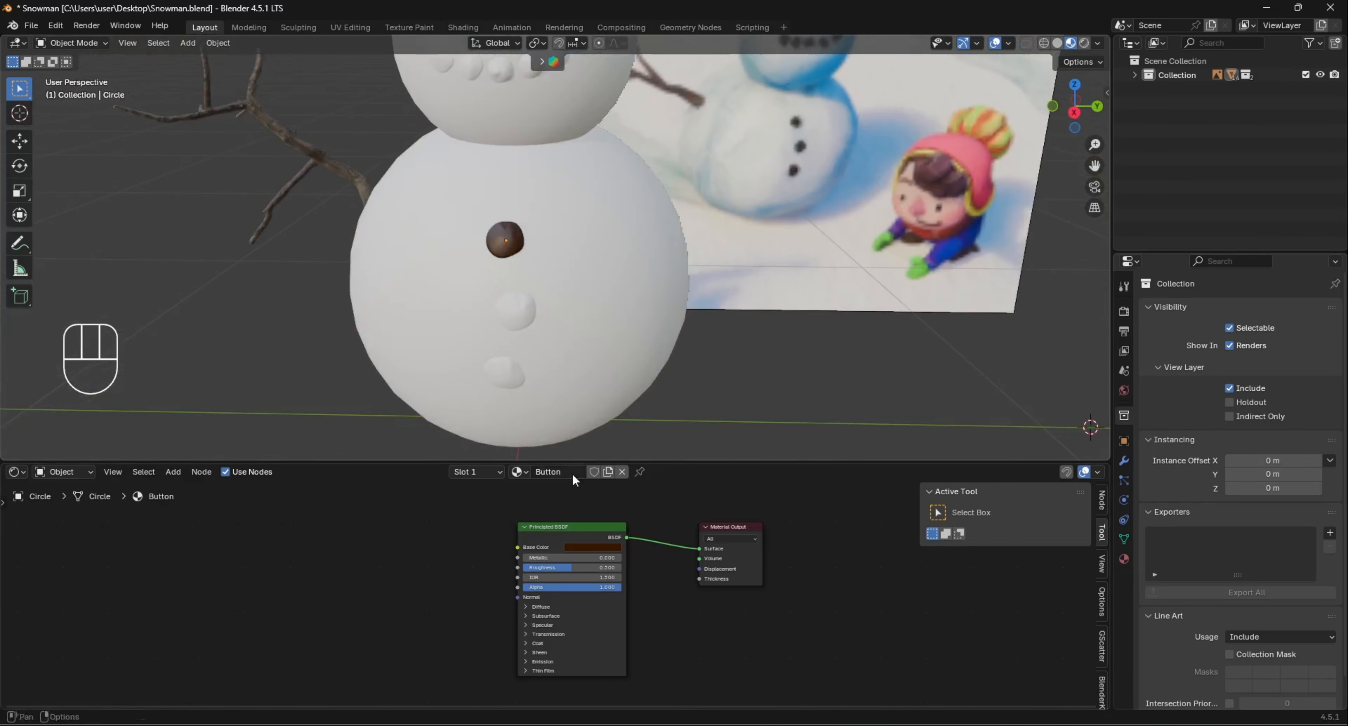
mouse_move(545, 568)
left_mouse_down()
mouse_move(497, 568)
mouse_move(567, 568)
left_mouse_up()
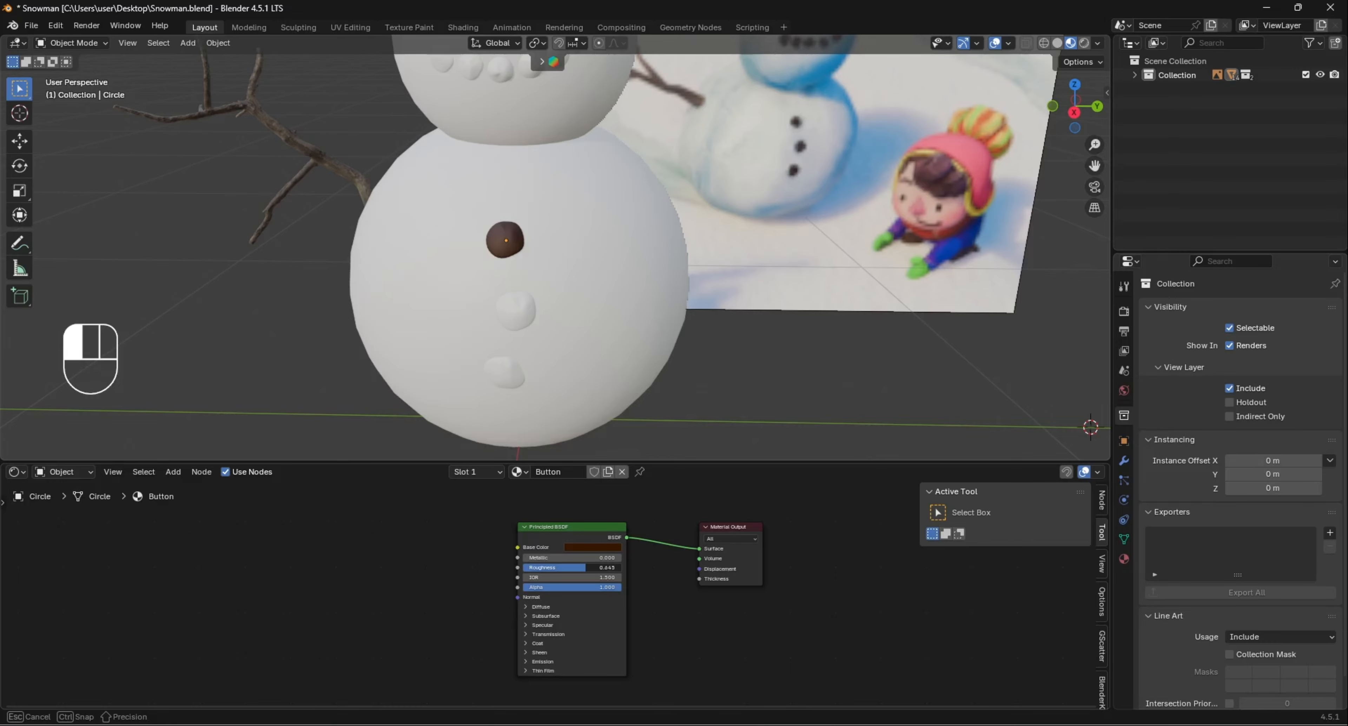
left_click_drag(579, 568, 621, 558)
middle_click_drag(535, 346, 515, 281)
left_click_drag(557, 558, 591, 568)
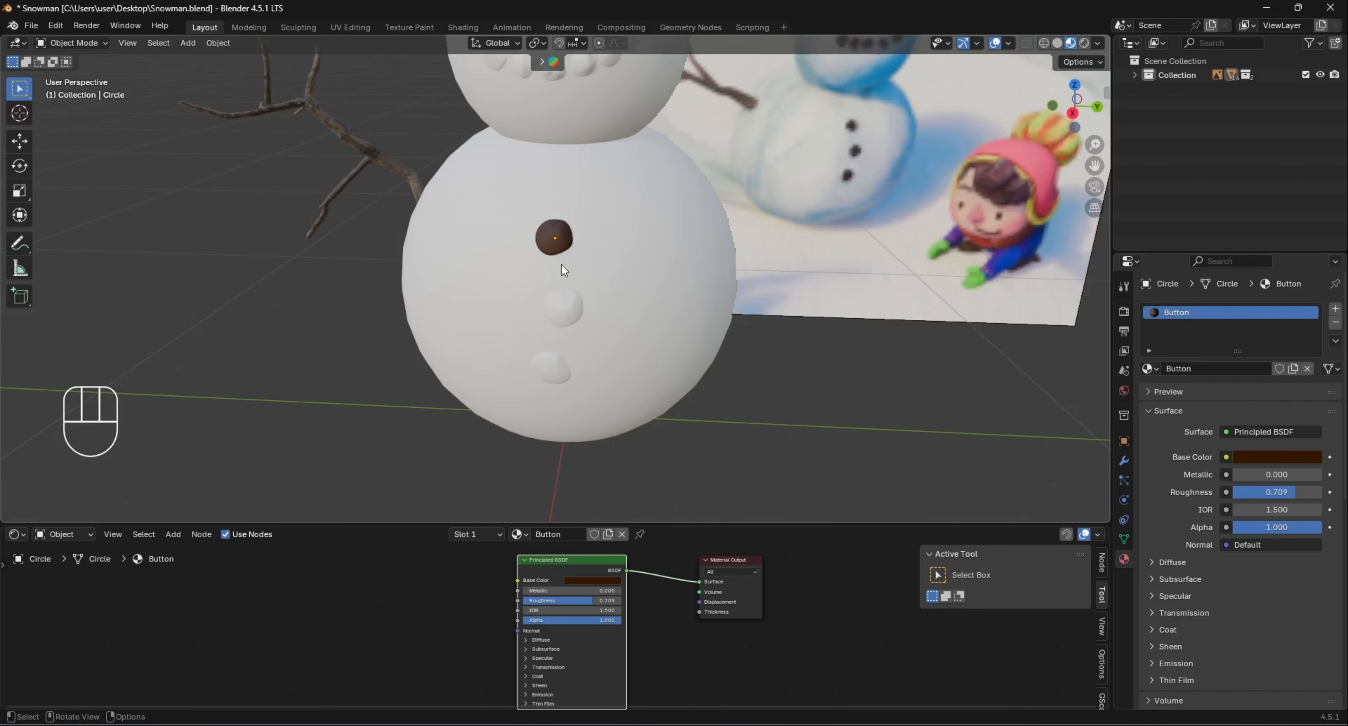
Link the top button's material to the other two buttons, all the mouth pebbles and both eyes
middle_click_drag(601, 206, 588, 320, "shift")
scroll(705, 224, "down", 1)
scroll(766, 378, "down", 3)
scroll(589, 327, "up", 1)
left_click(501, 377)
left_click(512, 342, "shift")
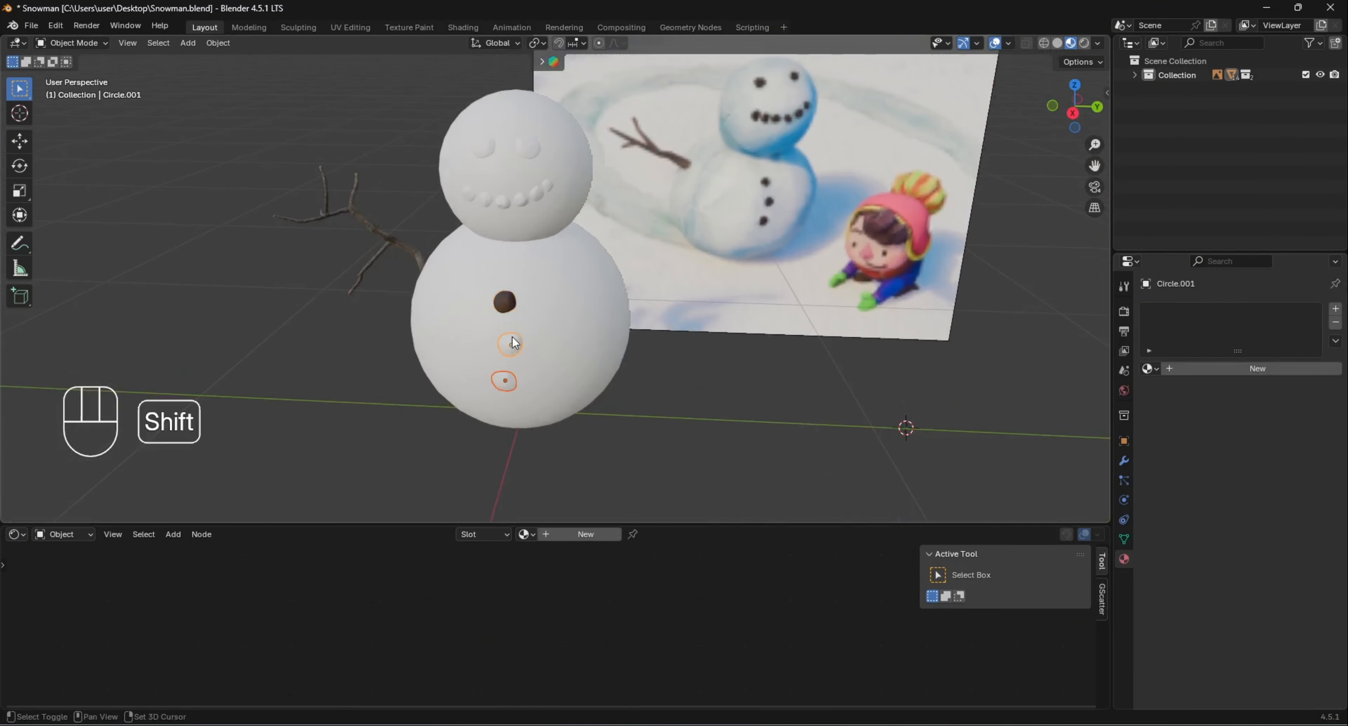
left_click(469, 193, "shift")
left_click(504, 201, "shift")
left_click(521, 200, "shift")
left_click(548, 184, "shift")
left_click(528, 148, "shift")
left_click(485, 148, "shift")
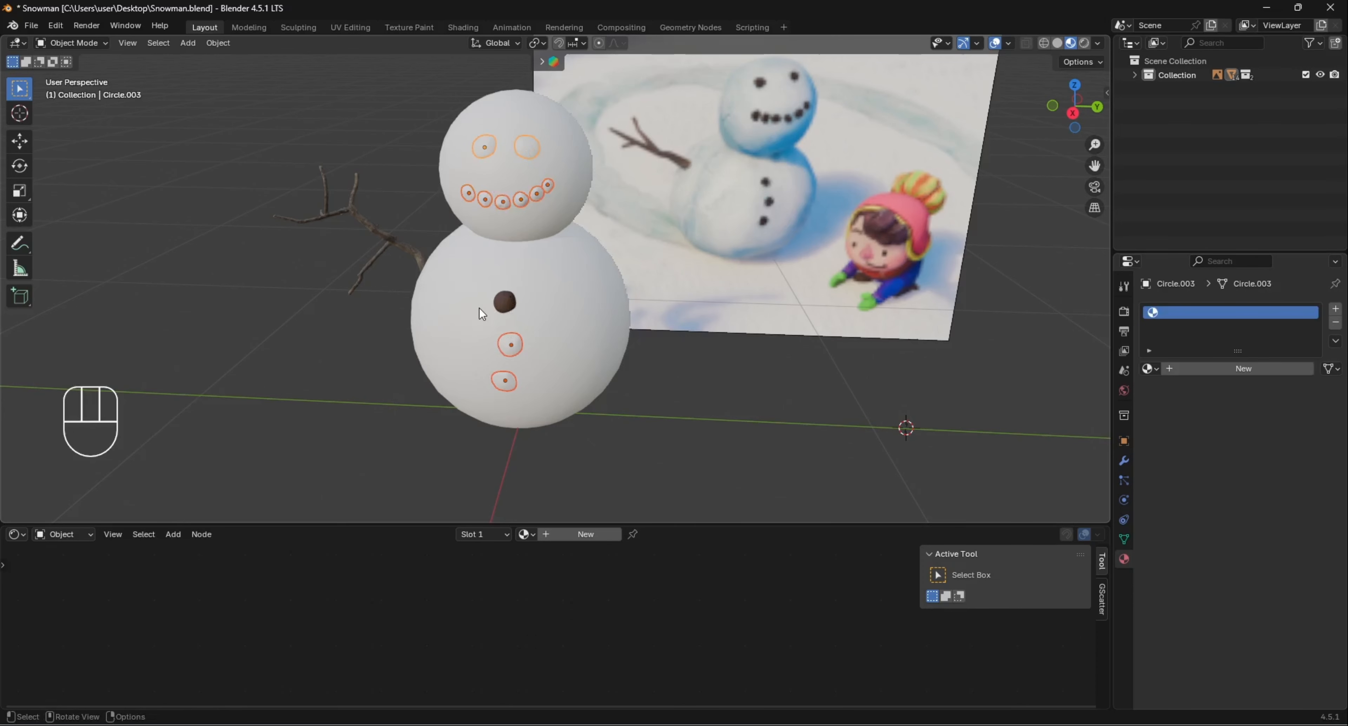
scroll(476, 308, "up", 2)
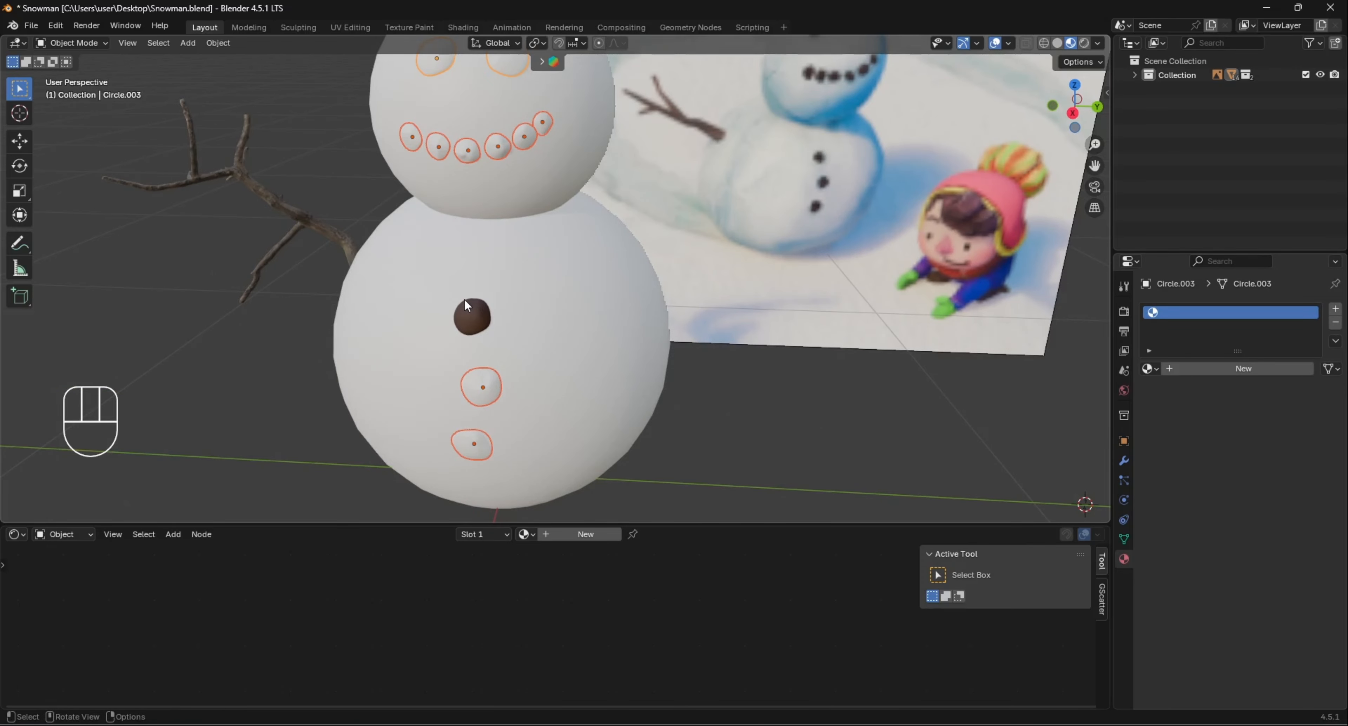
left_click(472, 308, "shift")
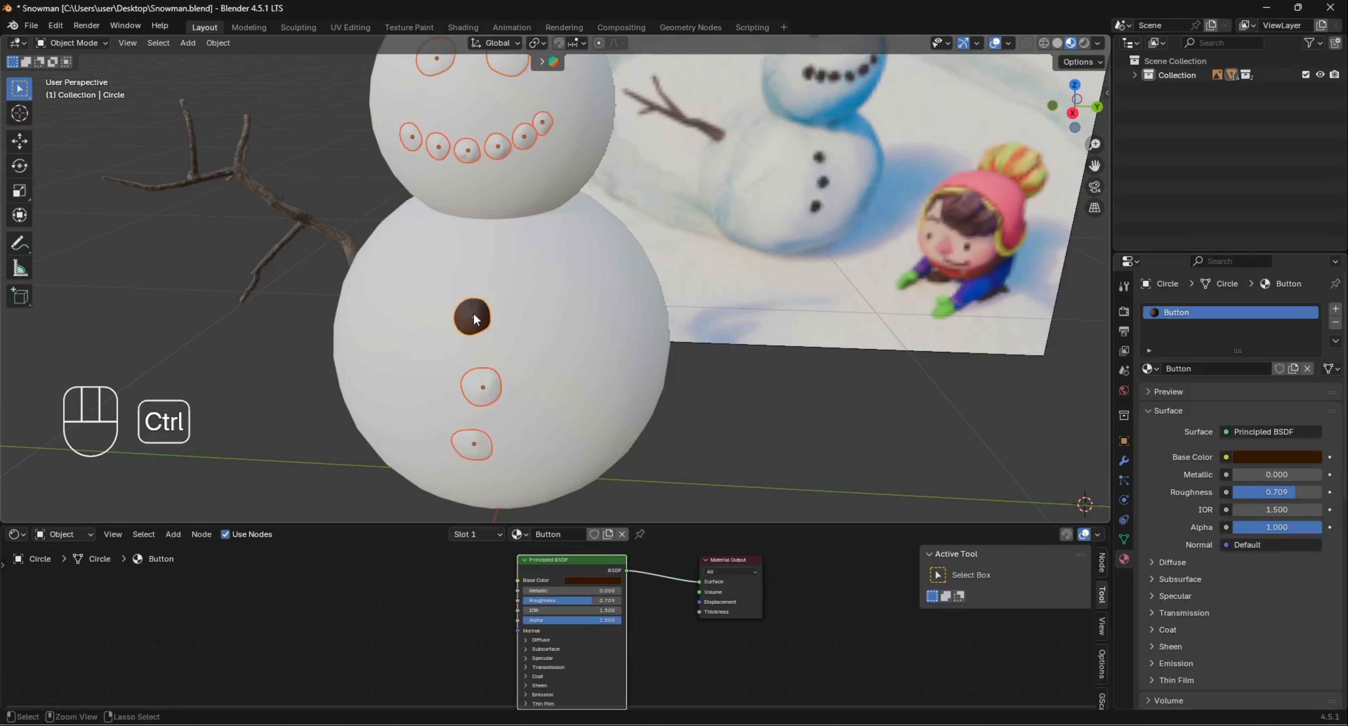
key("ctrl+l")
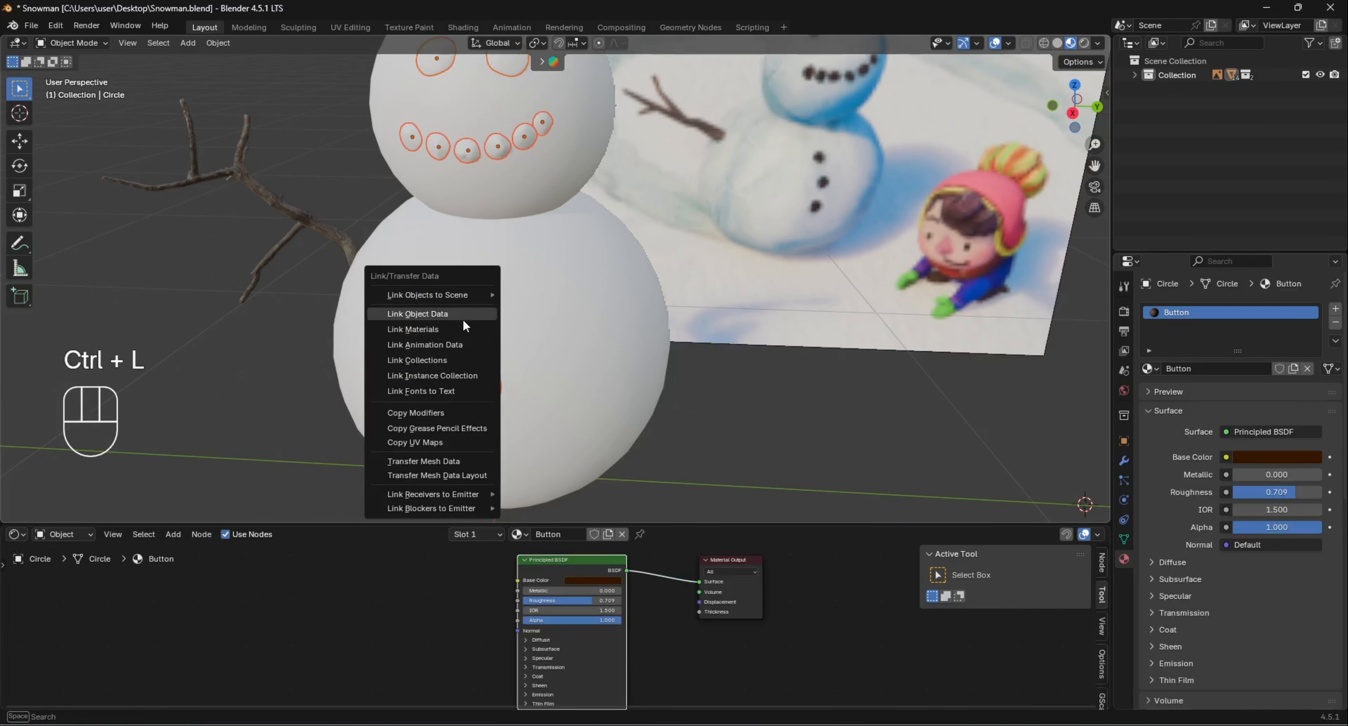
left_click(455, 330)
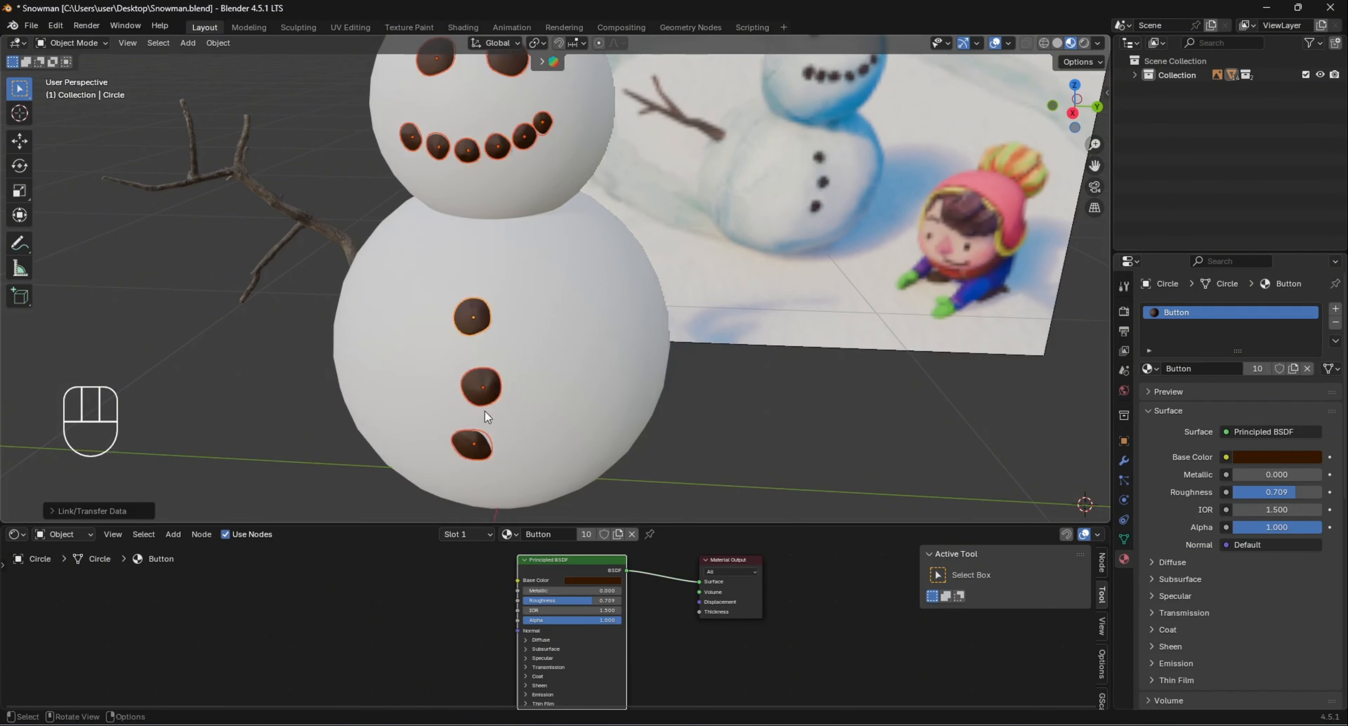
left_click(789, 394)
Examine the mesh density of the snowman's body and head spheres in Edit Mode and check them for modifiers
scroll(623, 334, "down", 4)
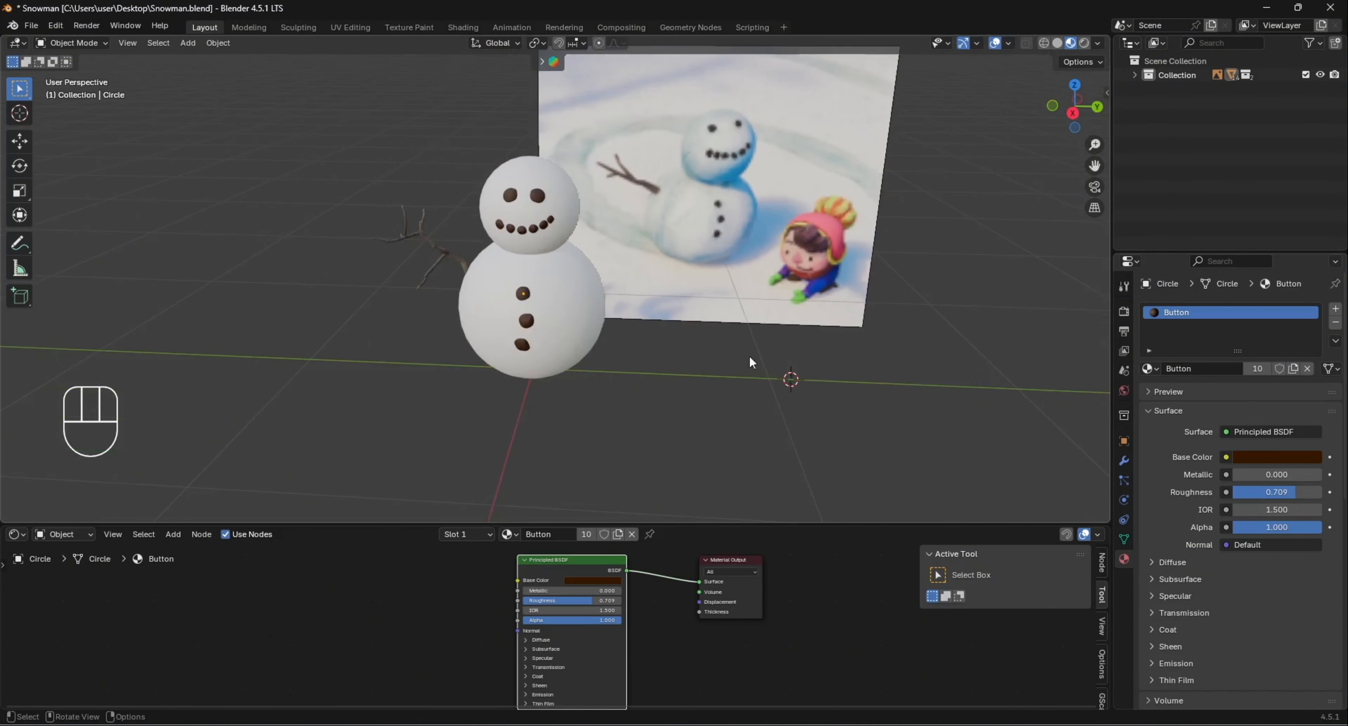
middle_click_drag(706, 336, 731, 376)
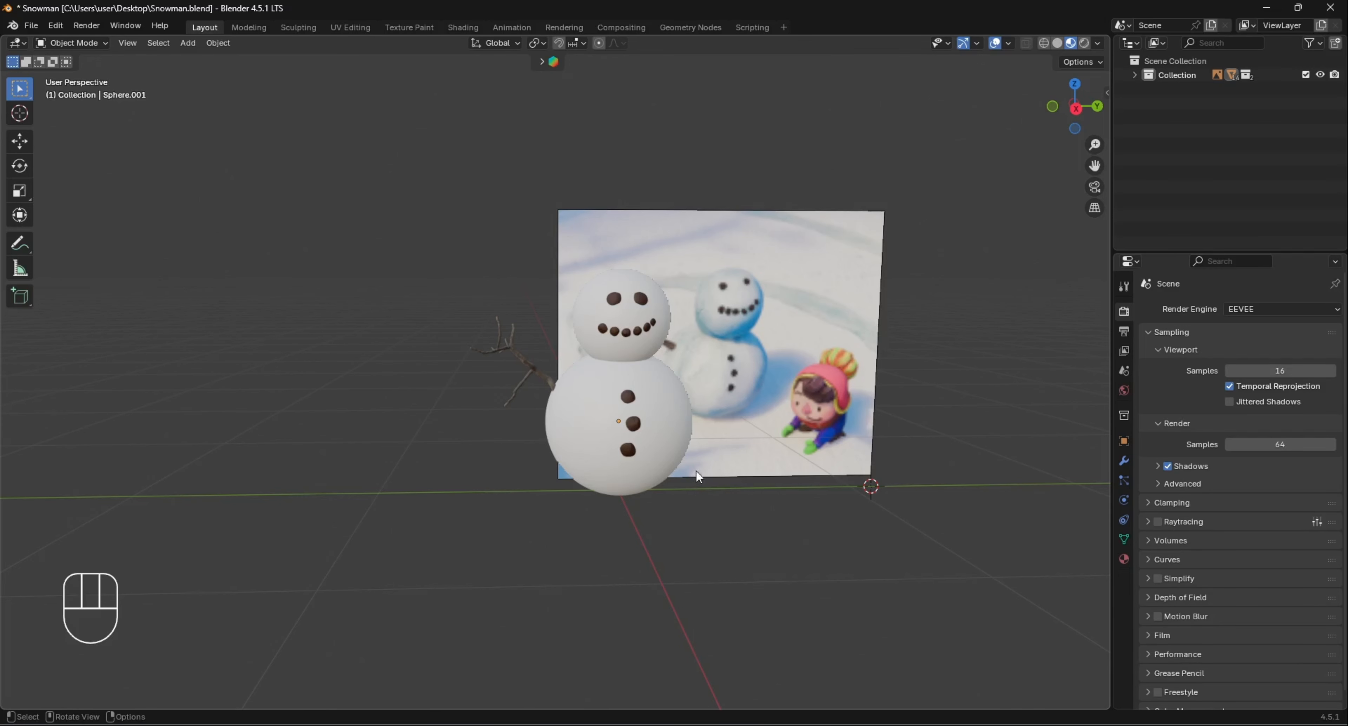
left_click(682, 412)
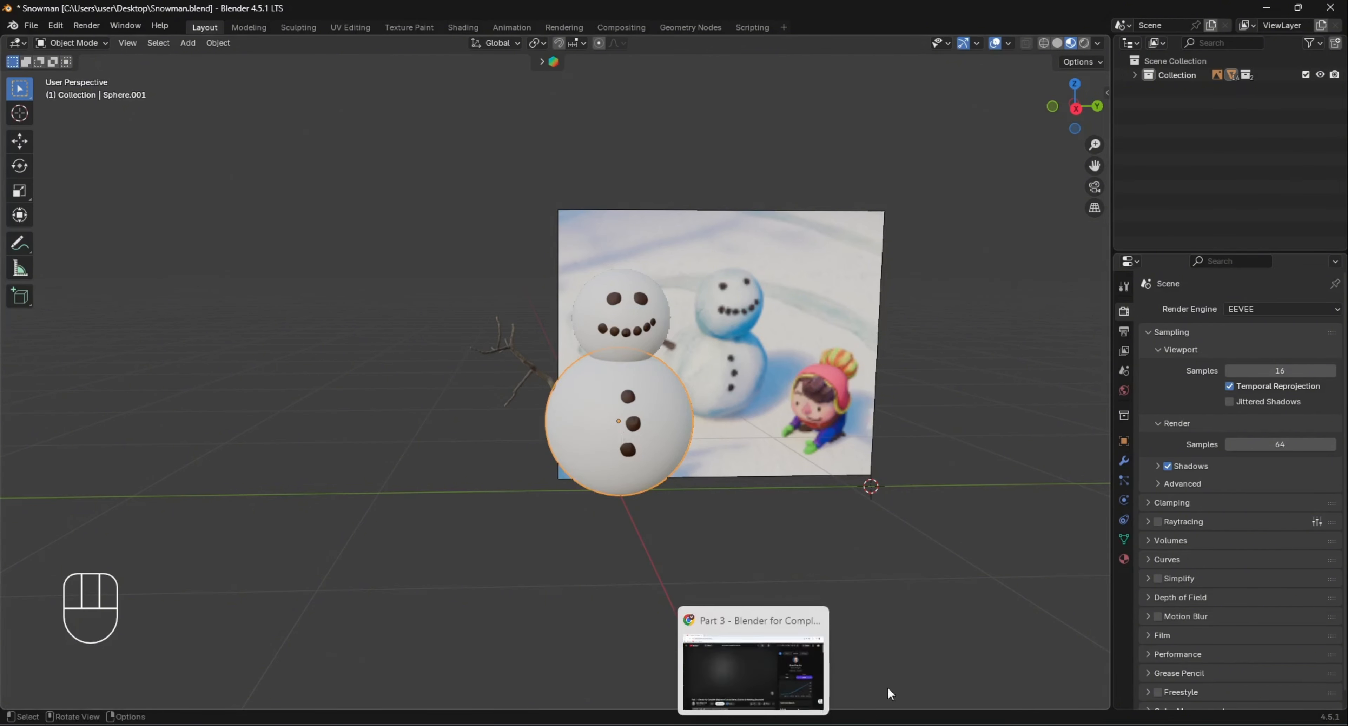
left_click(1124, 460)
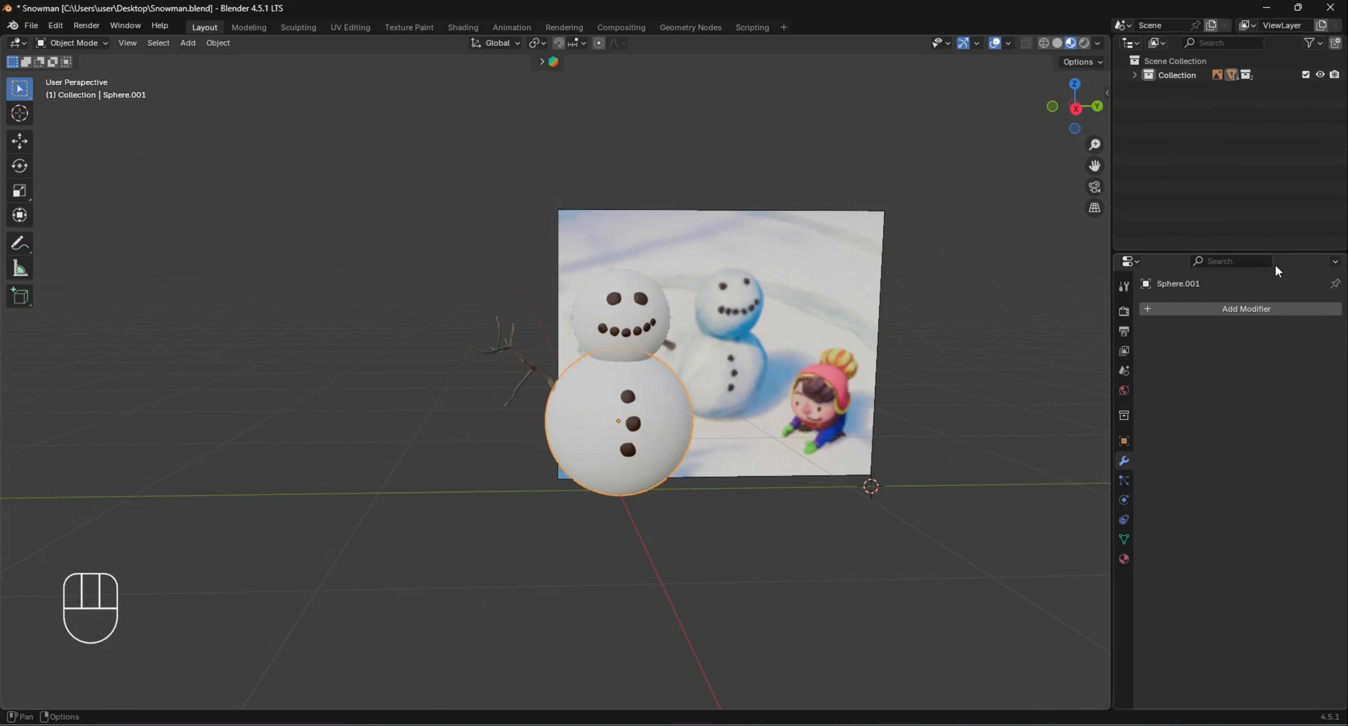
key("Tab")
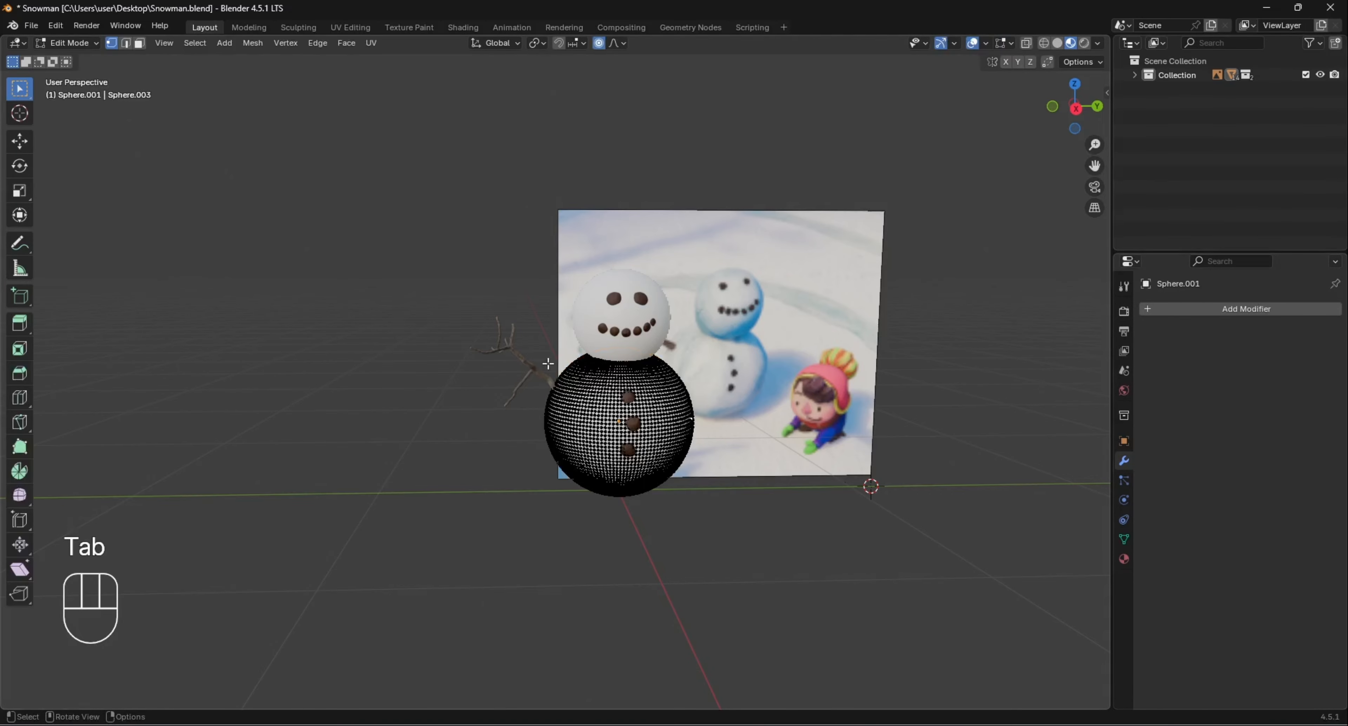
scroll(614, 444, "up", 5)
scroll(614, 443, "up", 2)
middle_click_drag(668, 361, 619, 343)
middle_click_drag(775, 392, 688, 391)
middle_click_drag(574, 487, 690, 290)
key("Tab")
left_click(726, 292)
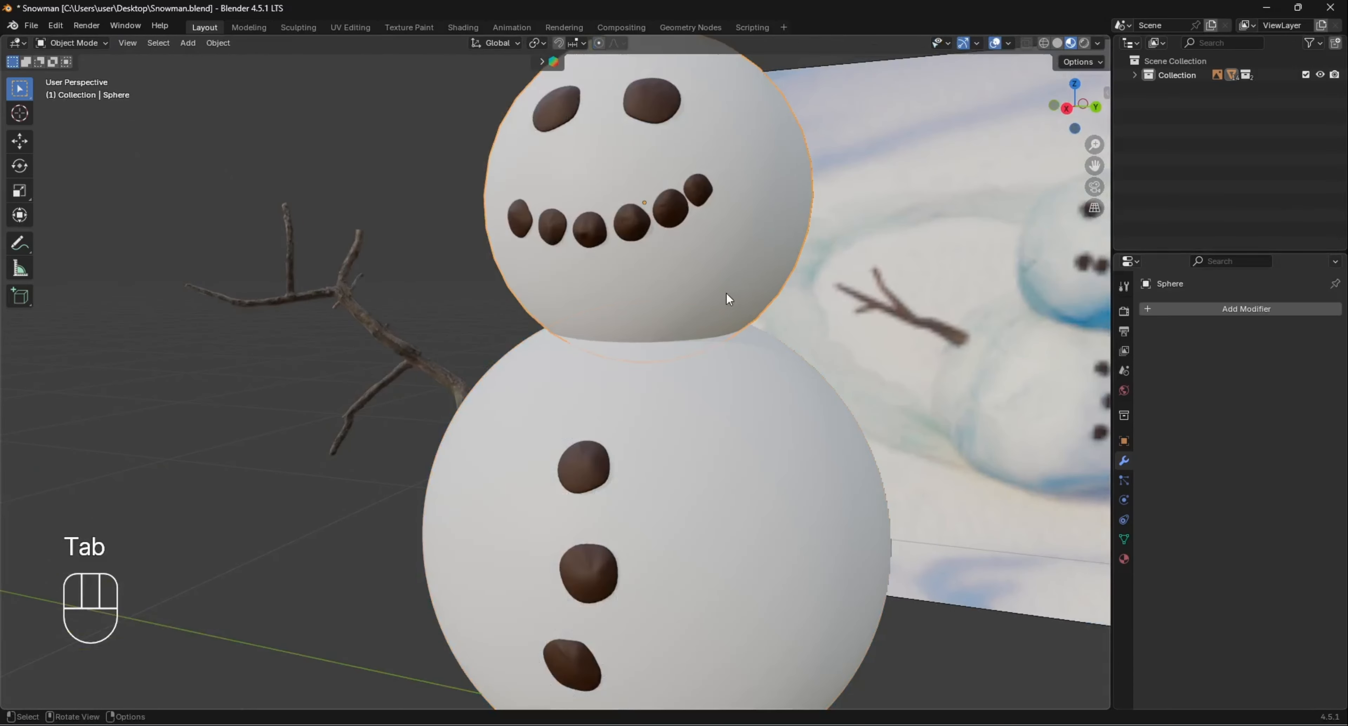
key("Tab")
key("Tab")
Add a Subdivision Surface modifier to the snowman's body sphere
left_click(697, 415)
key("Tab")
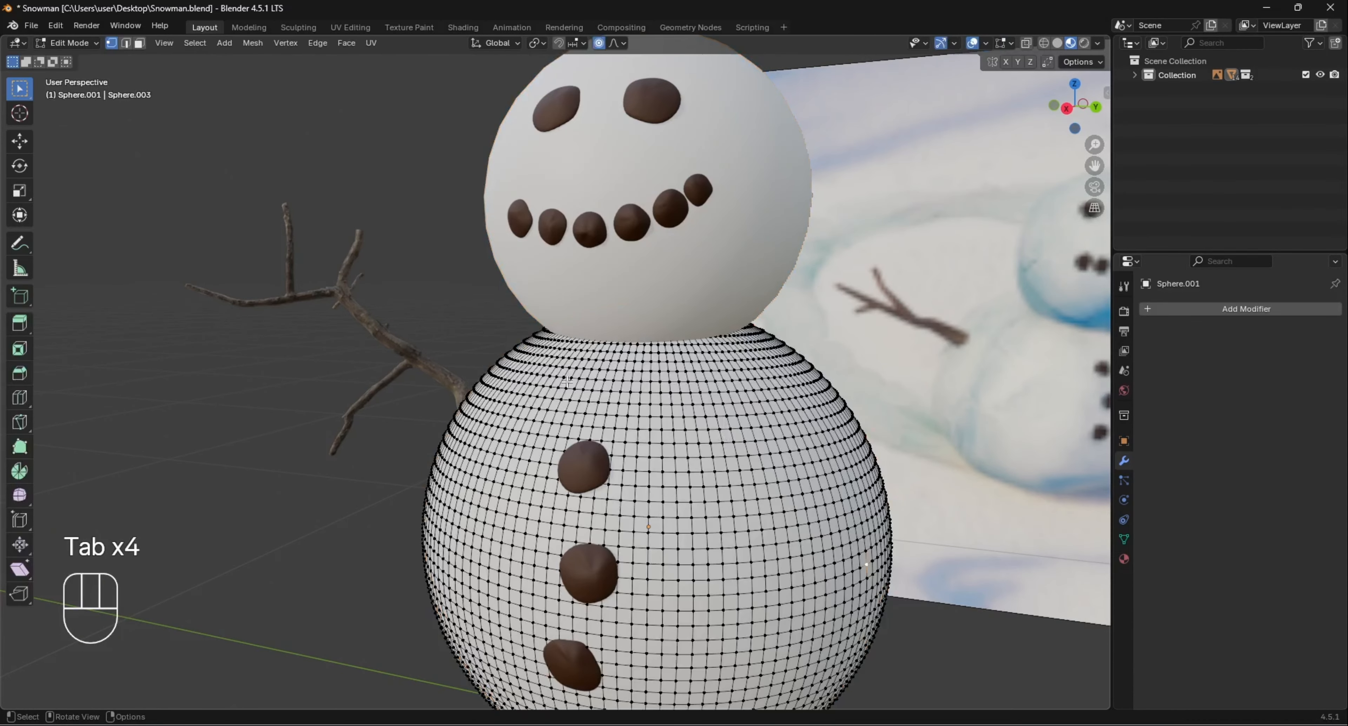
middle_click_drag(658, 425, 723, 429)
left_click(1275, 307)
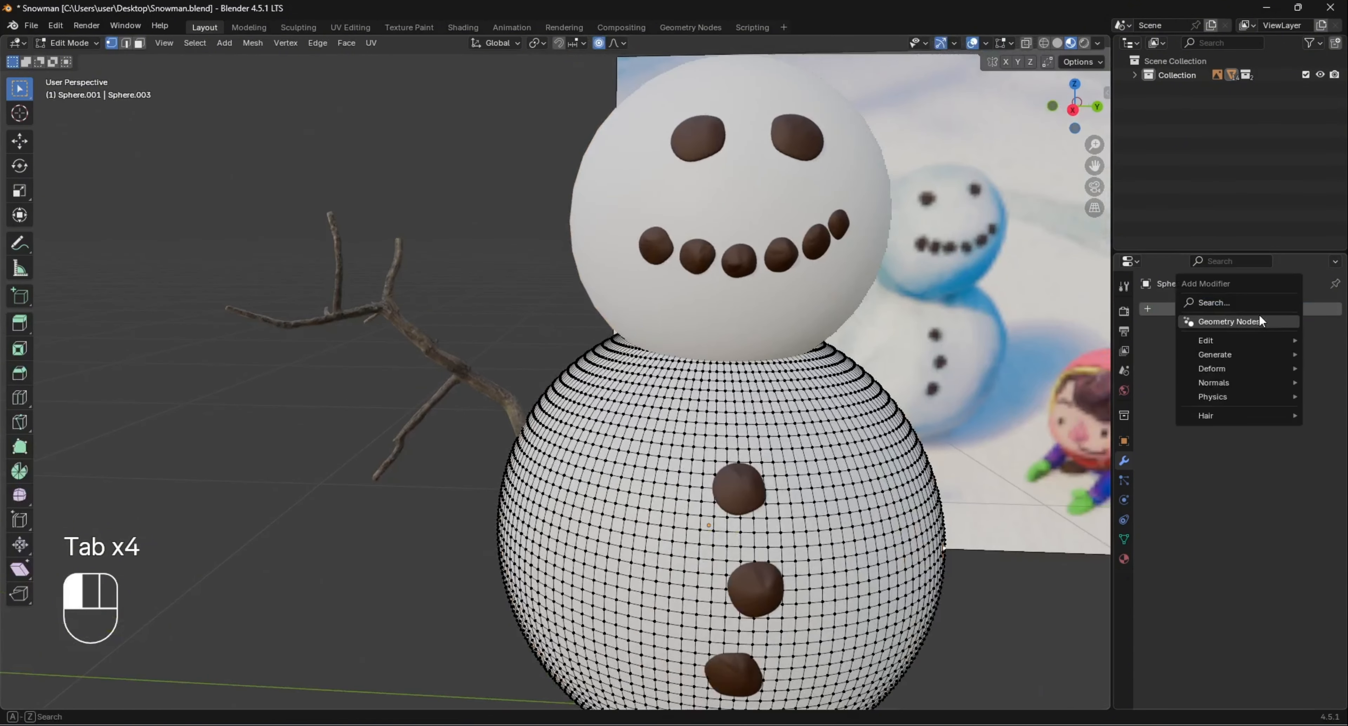
type("su")
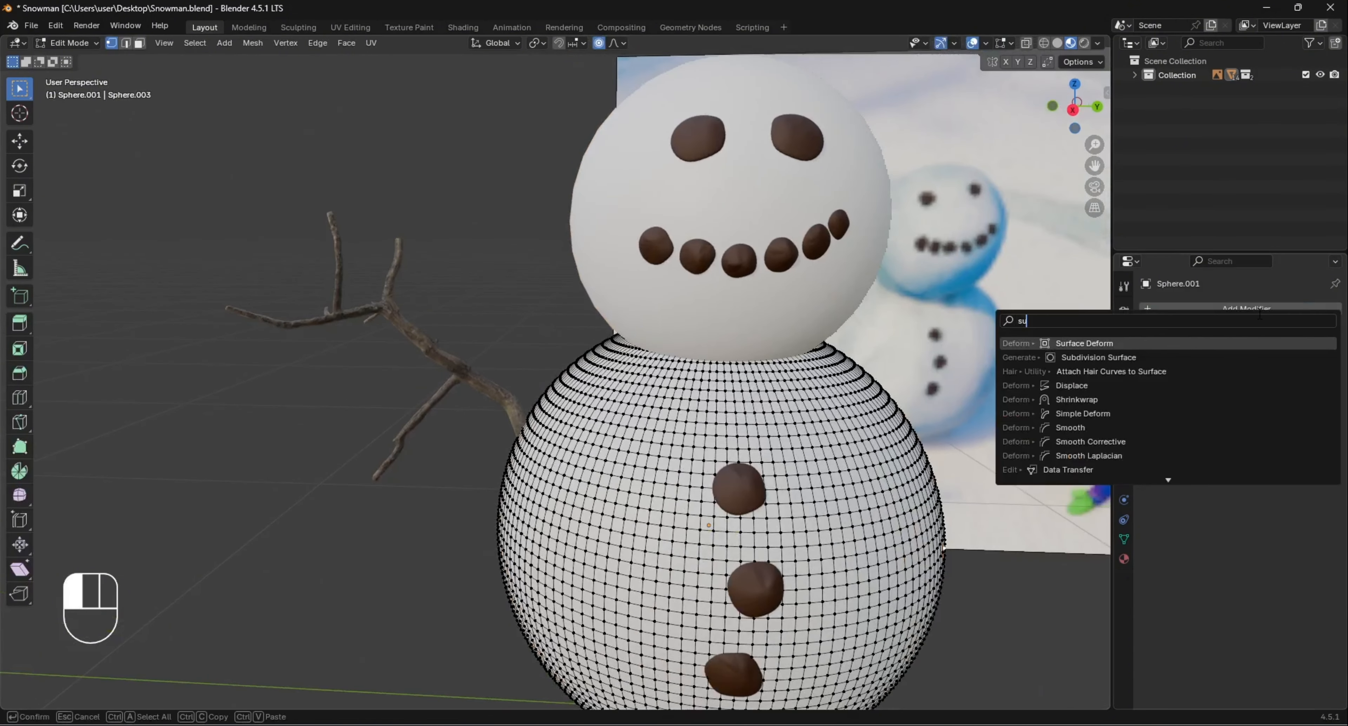
left_click(1180, 357)
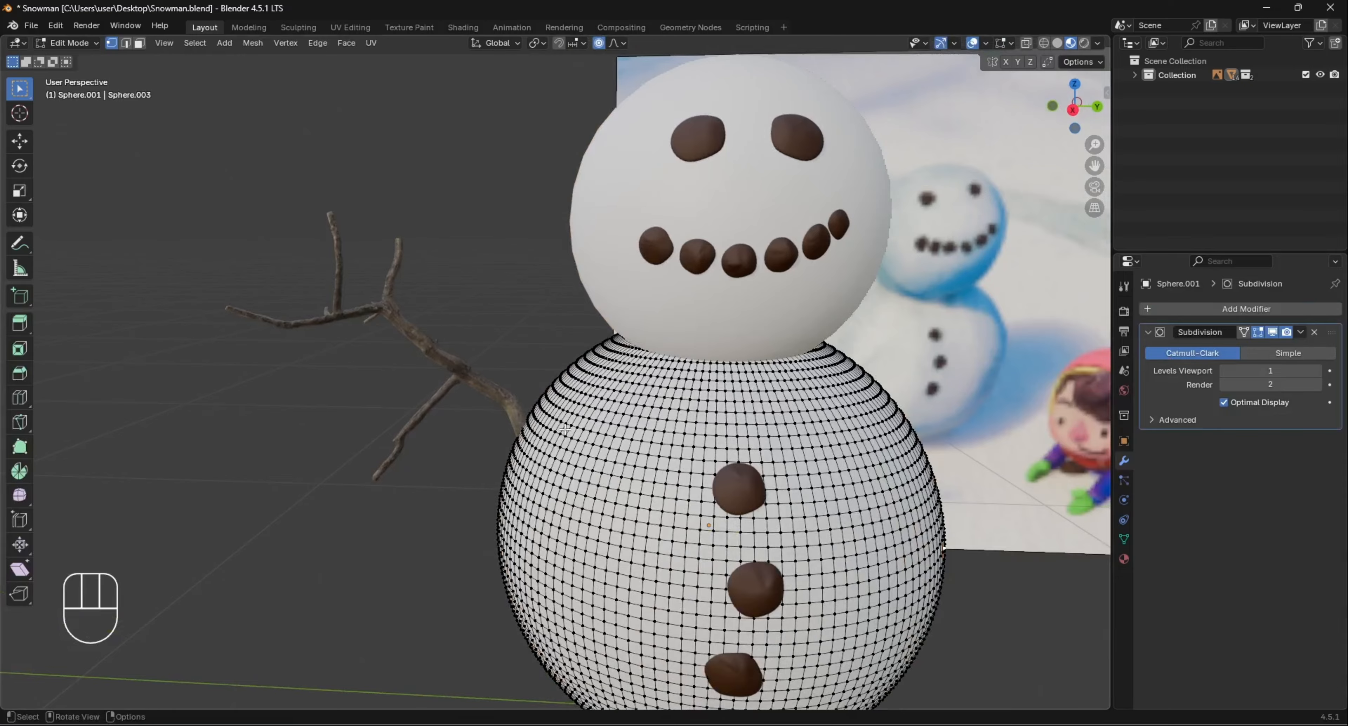
Apply the body sphere's Subdivision modifier in Object Mode and check the denser mesh
left_click(1301, 332)
left_click(1152, 398)
key("Tab")
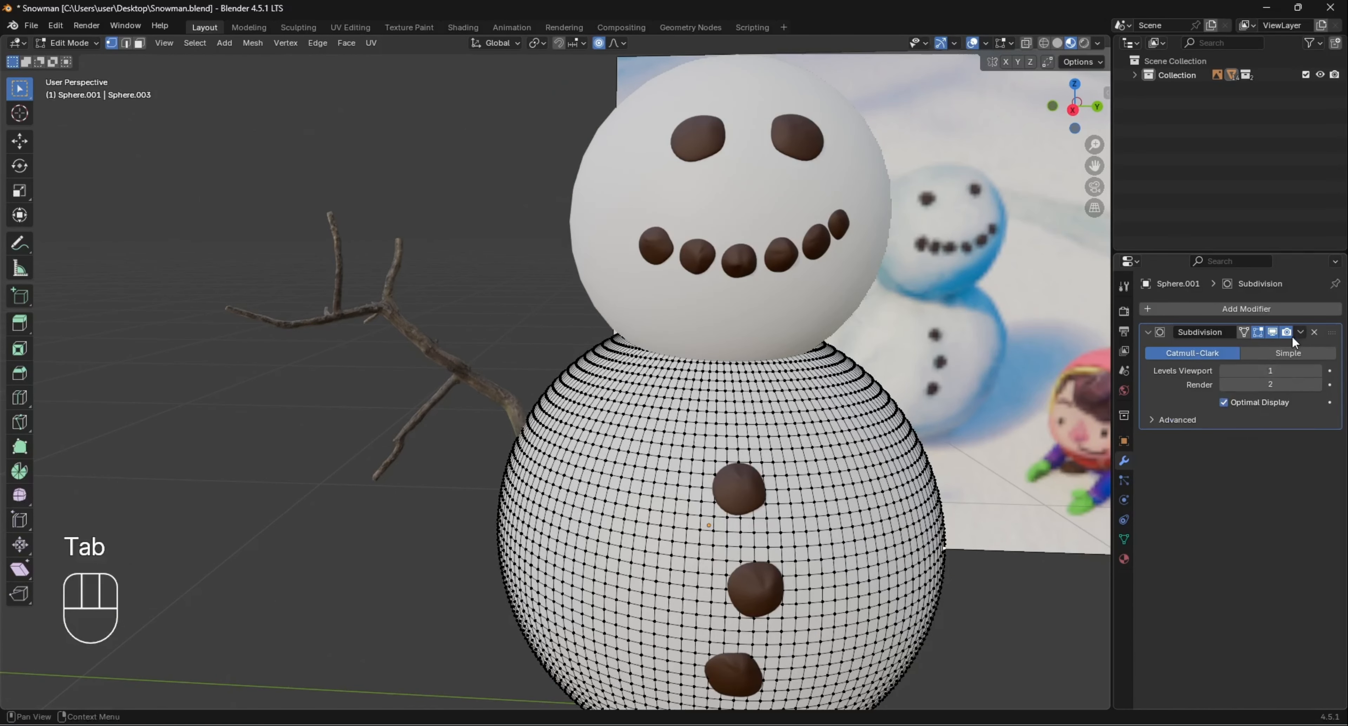
key("Tab")
left_click(1300, 332)
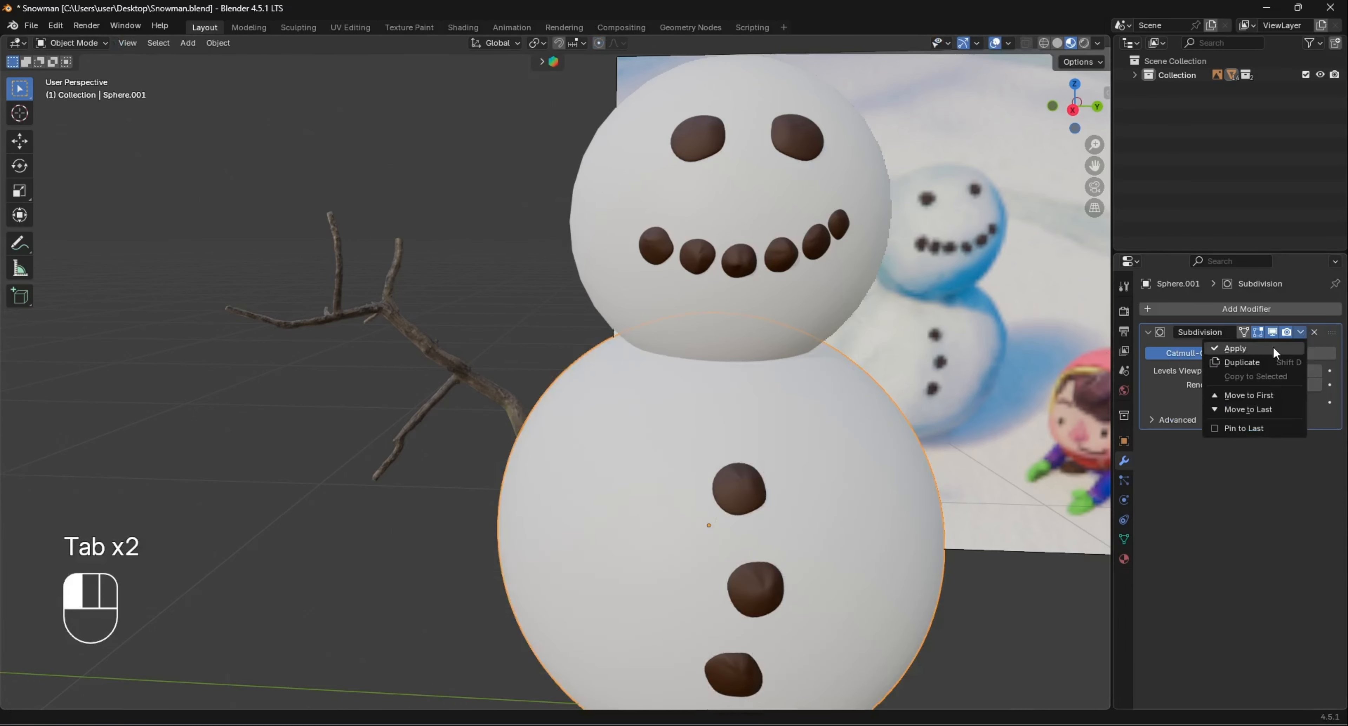
left_click(1235, 349)
key("Tab")
key("Tab")
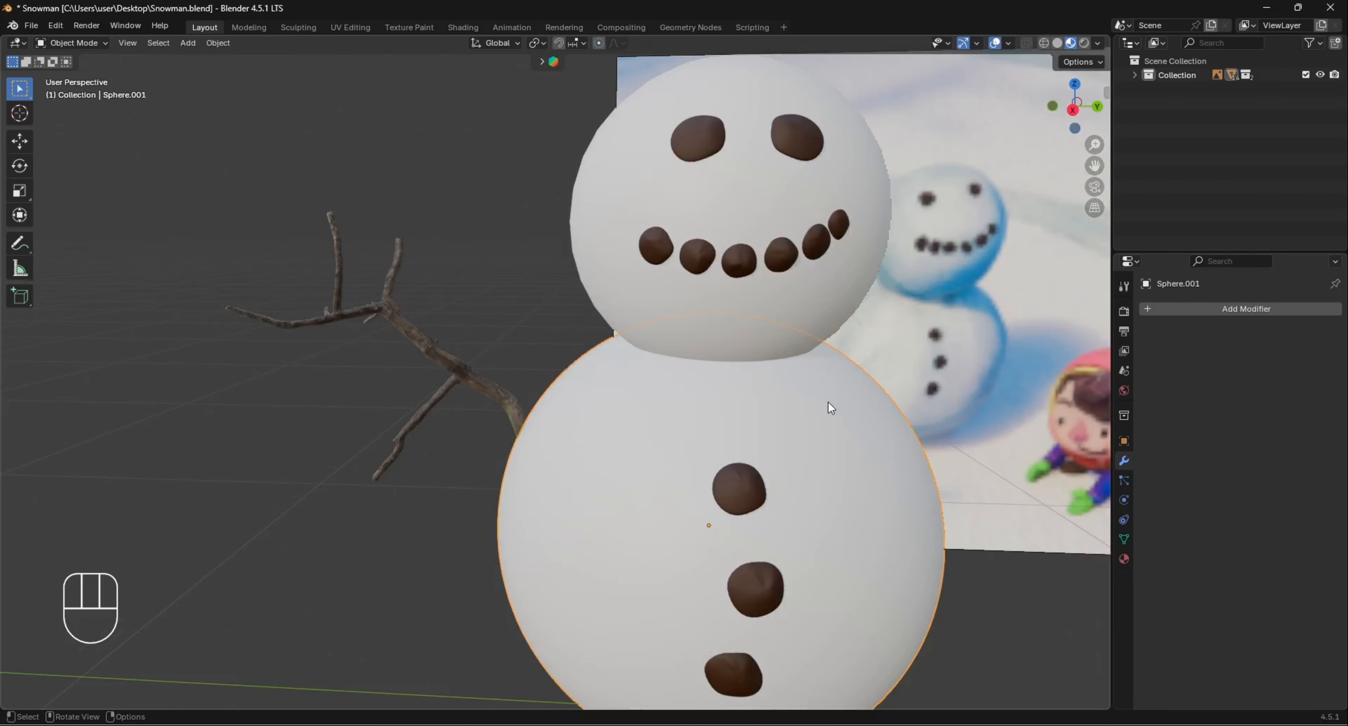
Add a Displace modifier to the snowman's body sphere
left_click(1267, 303)
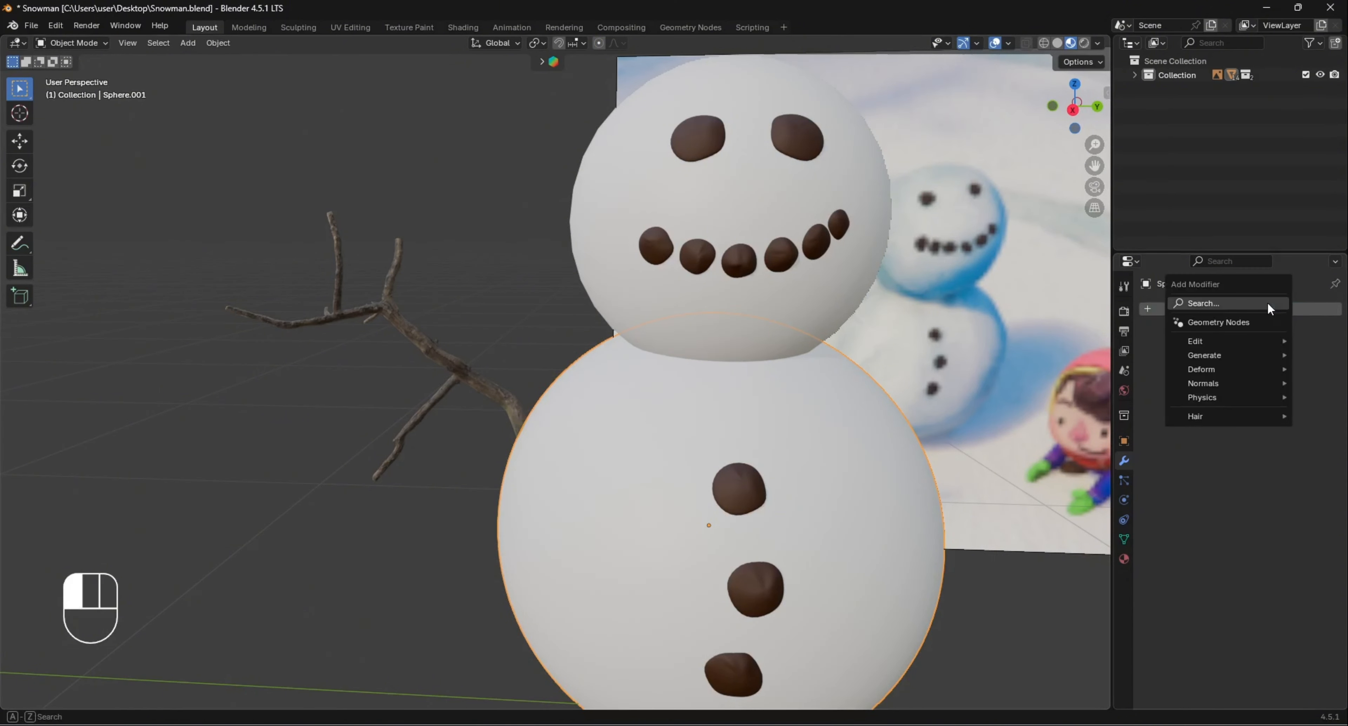
left_click(1269, 304)
type("di")
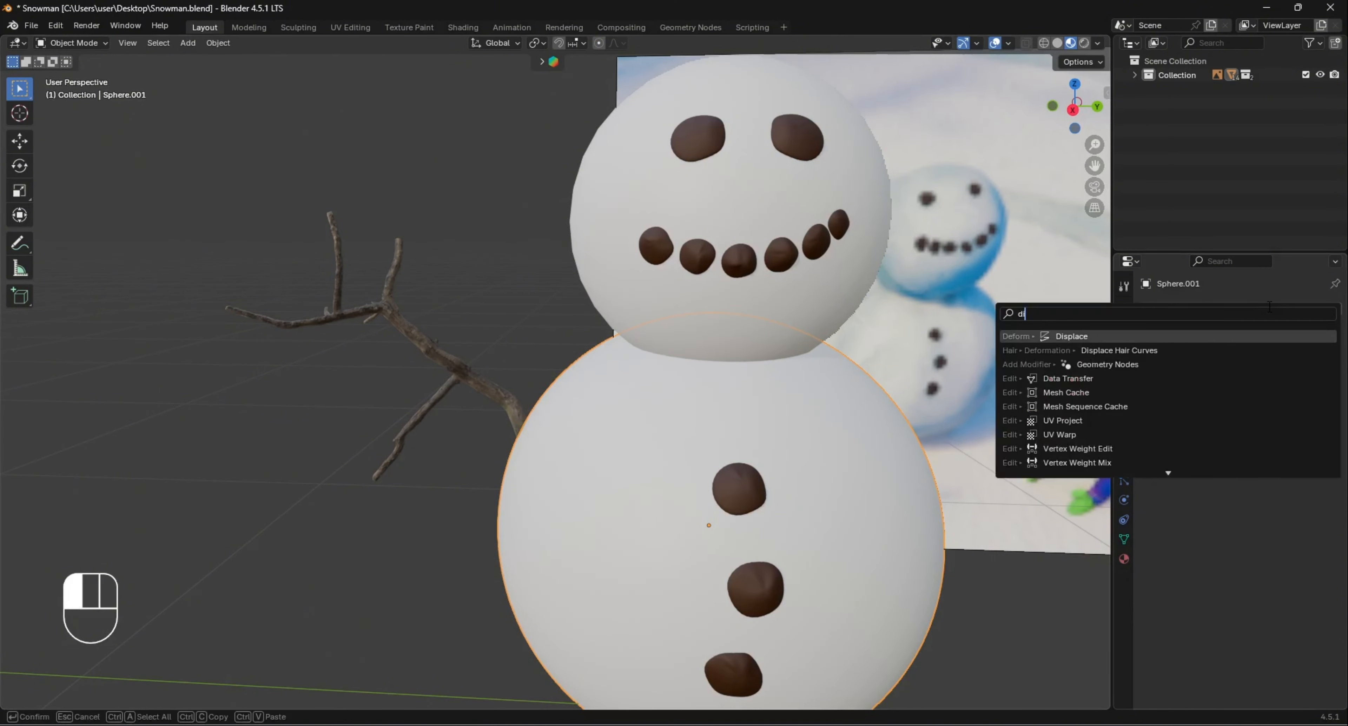
key("Escape")
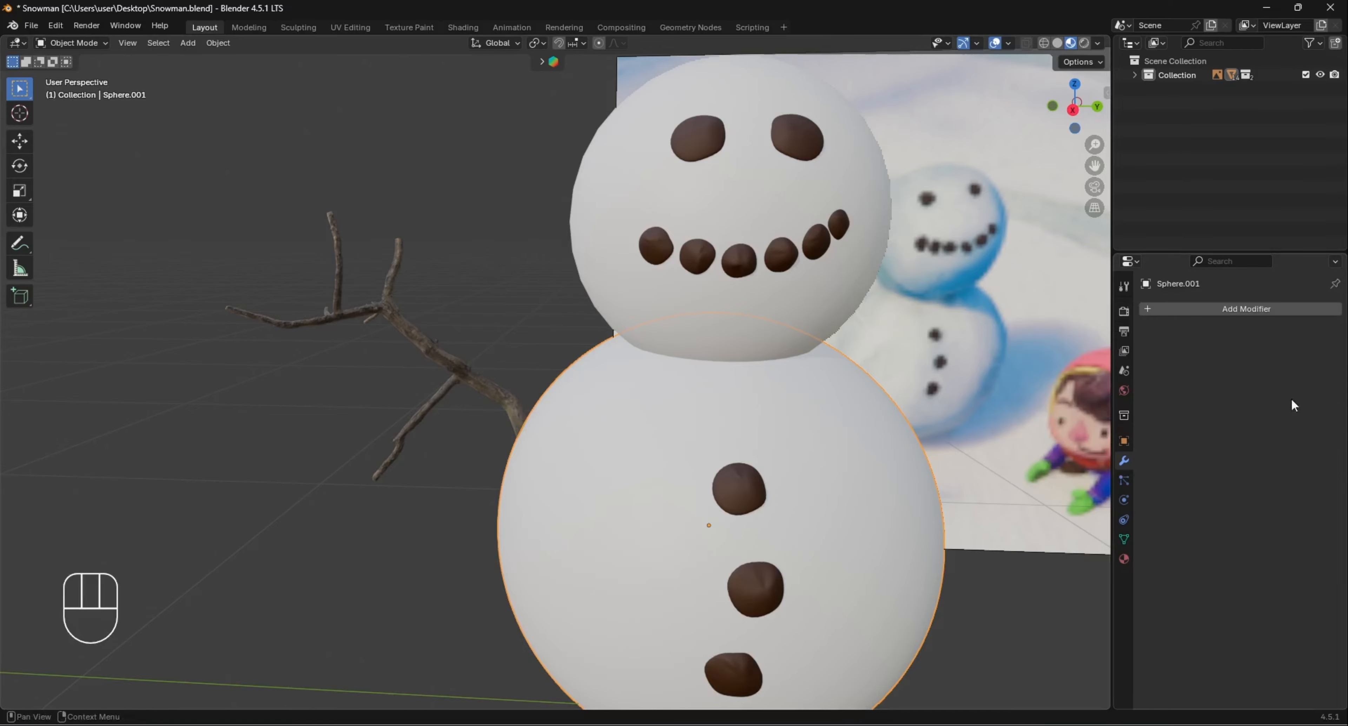
left_click(1257, 311)
mouse_move(1224, 378)
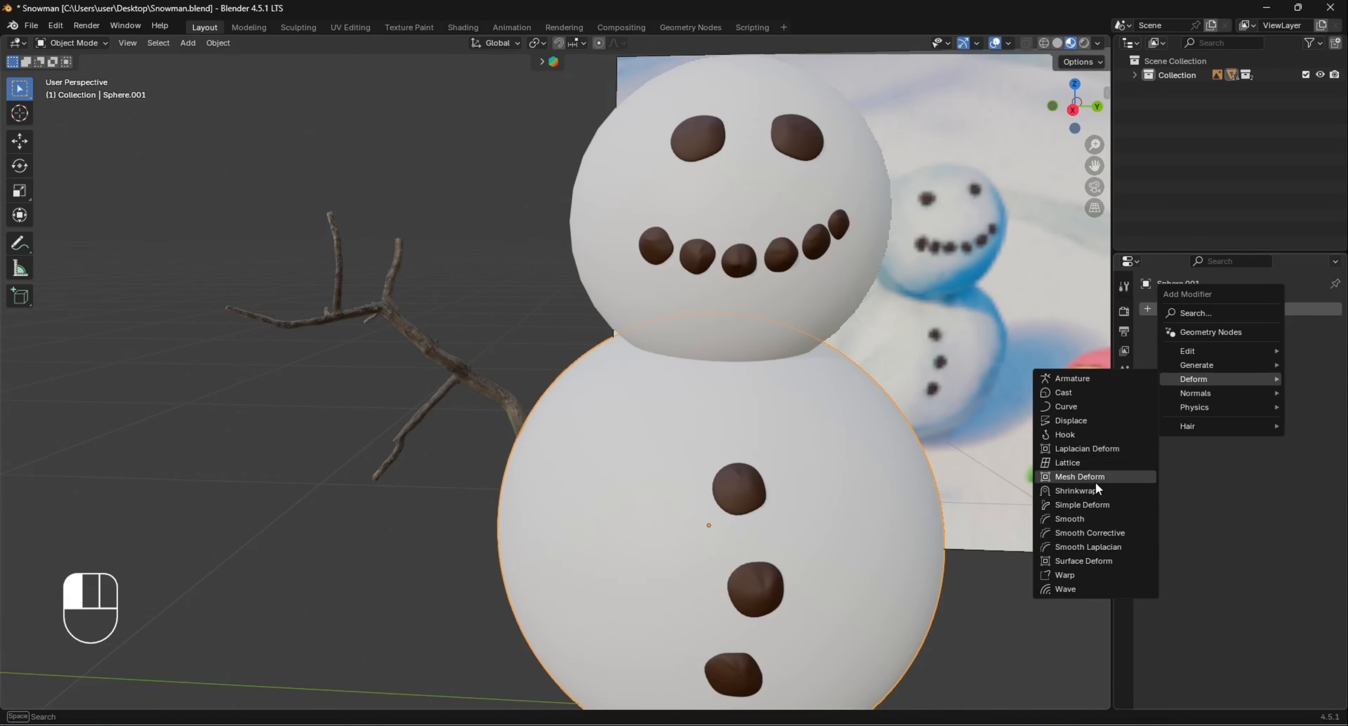
left_click(1097, 421)
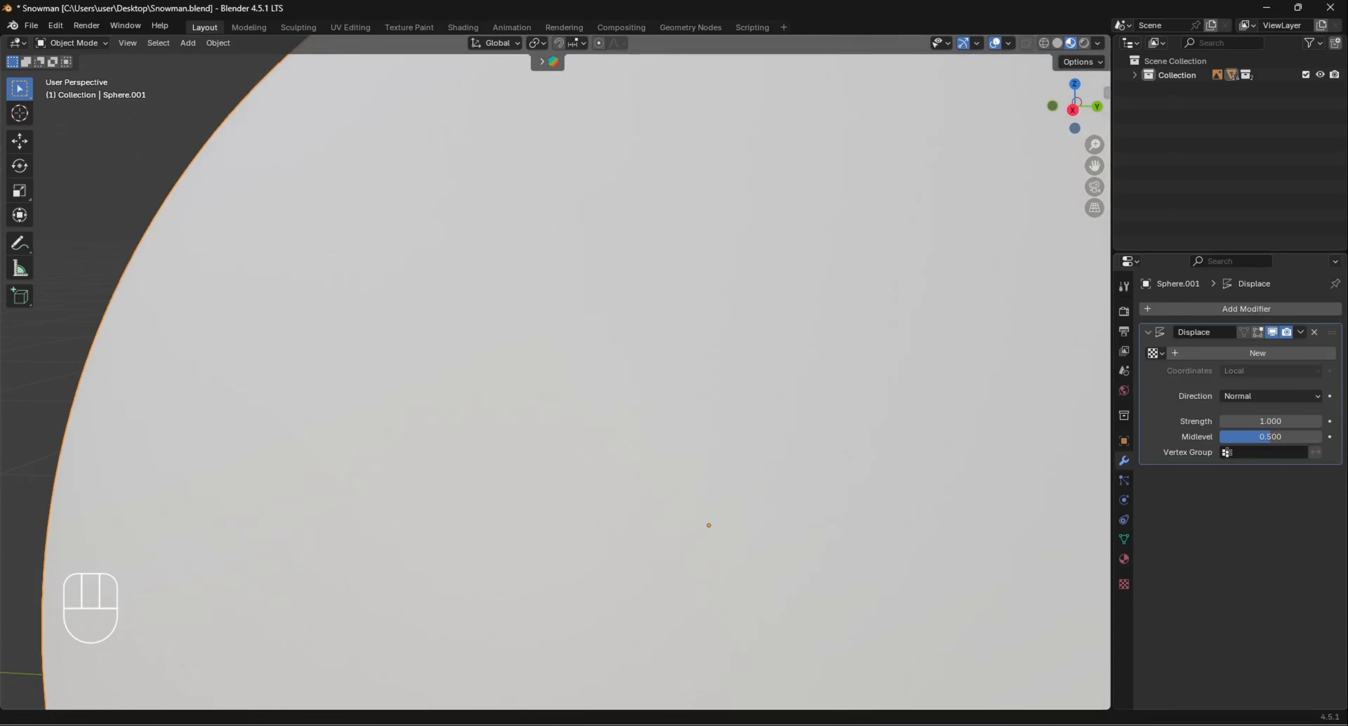
scroll(578, 376, "down", 6)
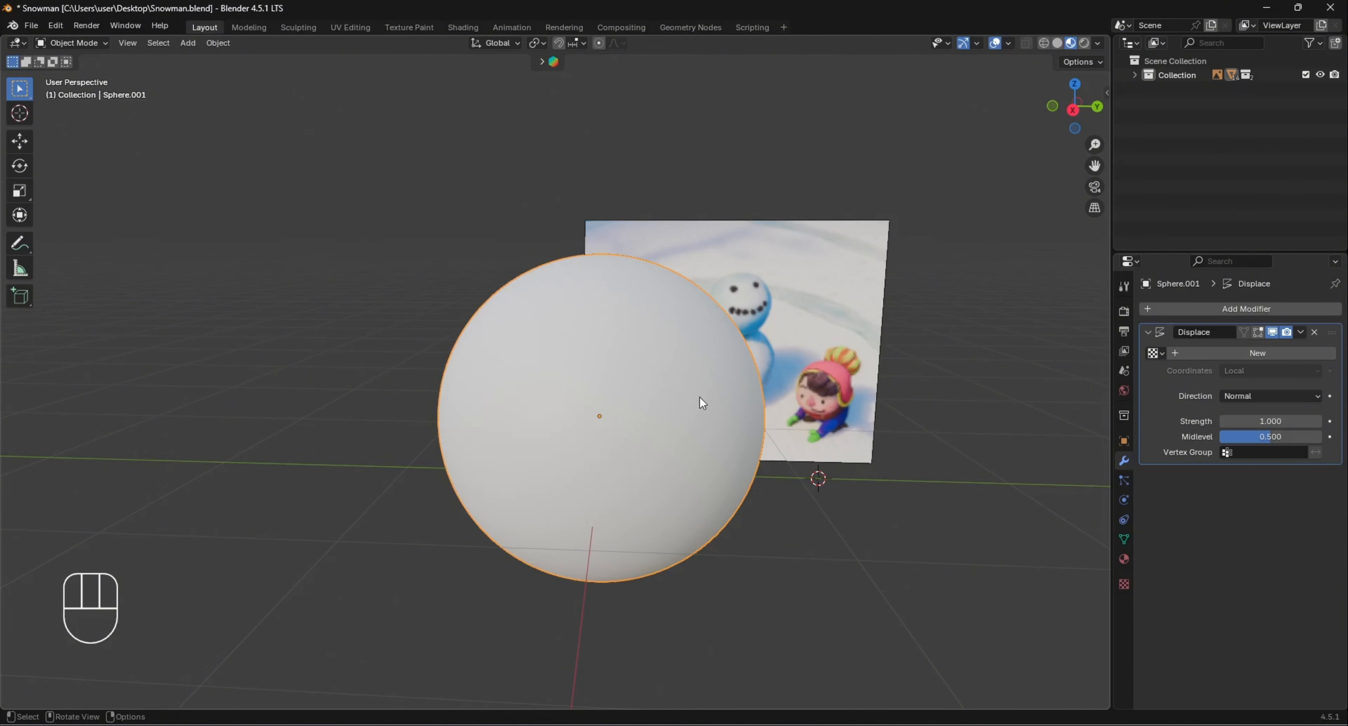
Create a new texture for the body's Displace modifier, with type Clouds and size 0.06
left_click(1157, 353)
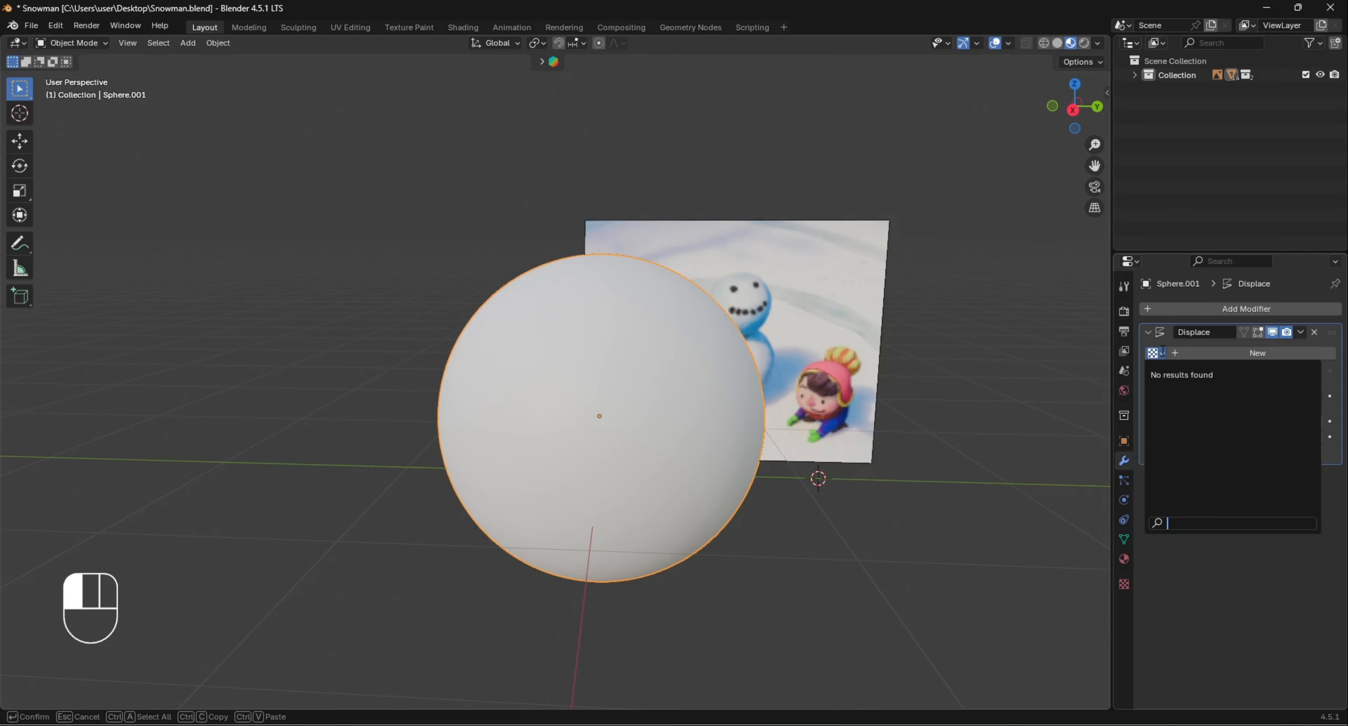
left_click(1208, 353)
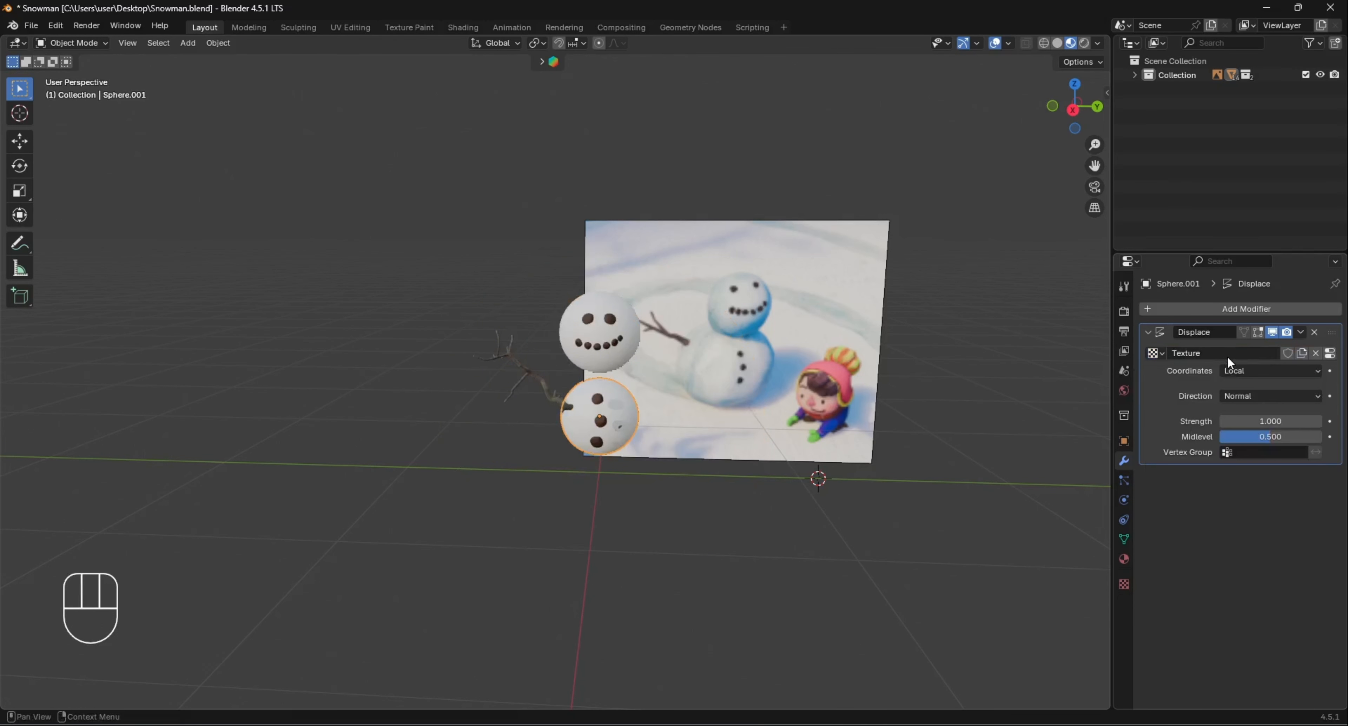
left_click(1330, 354)
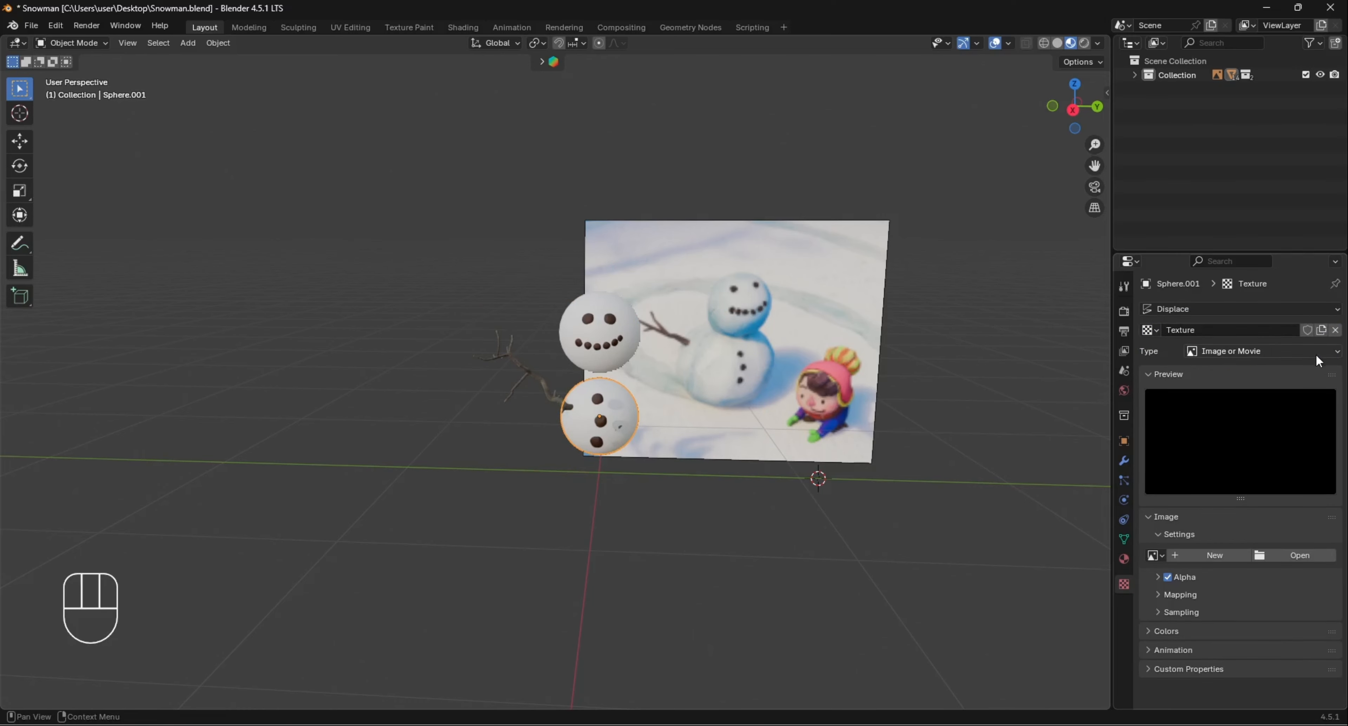
left_click(1292, 349)
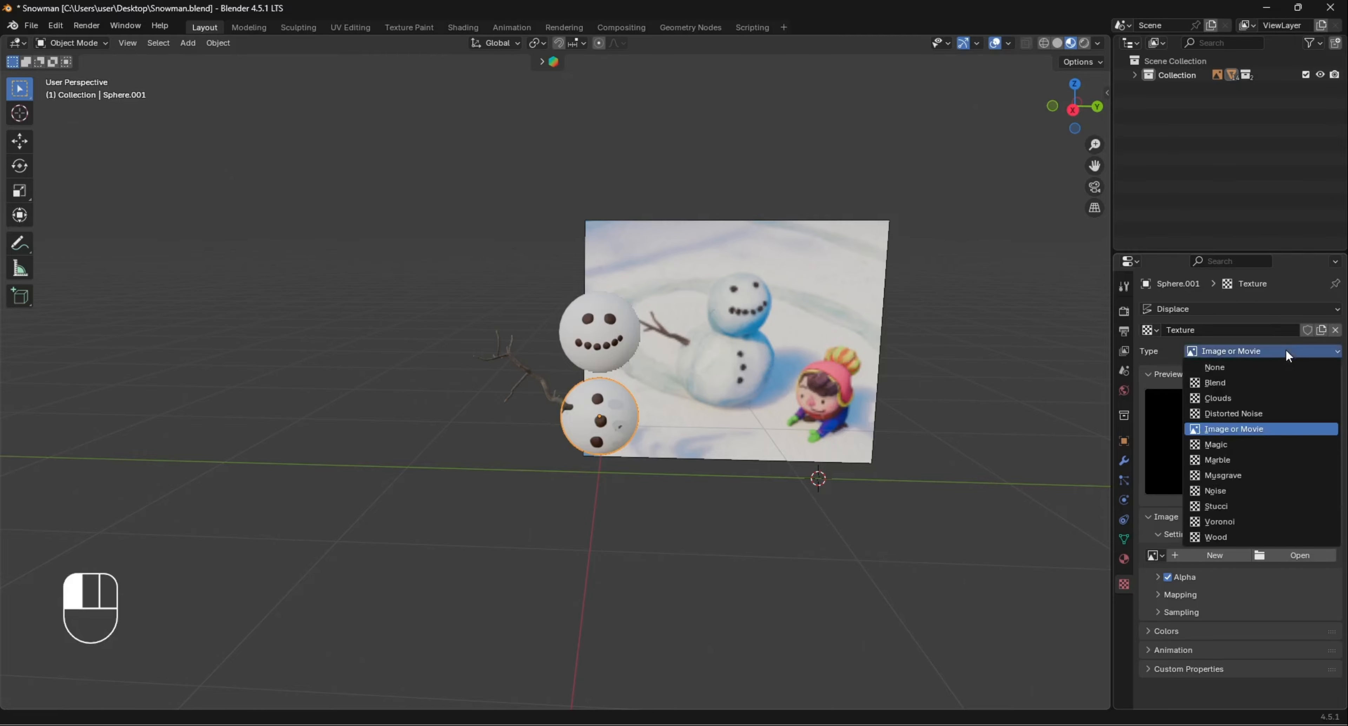
left_click(1251, 399)
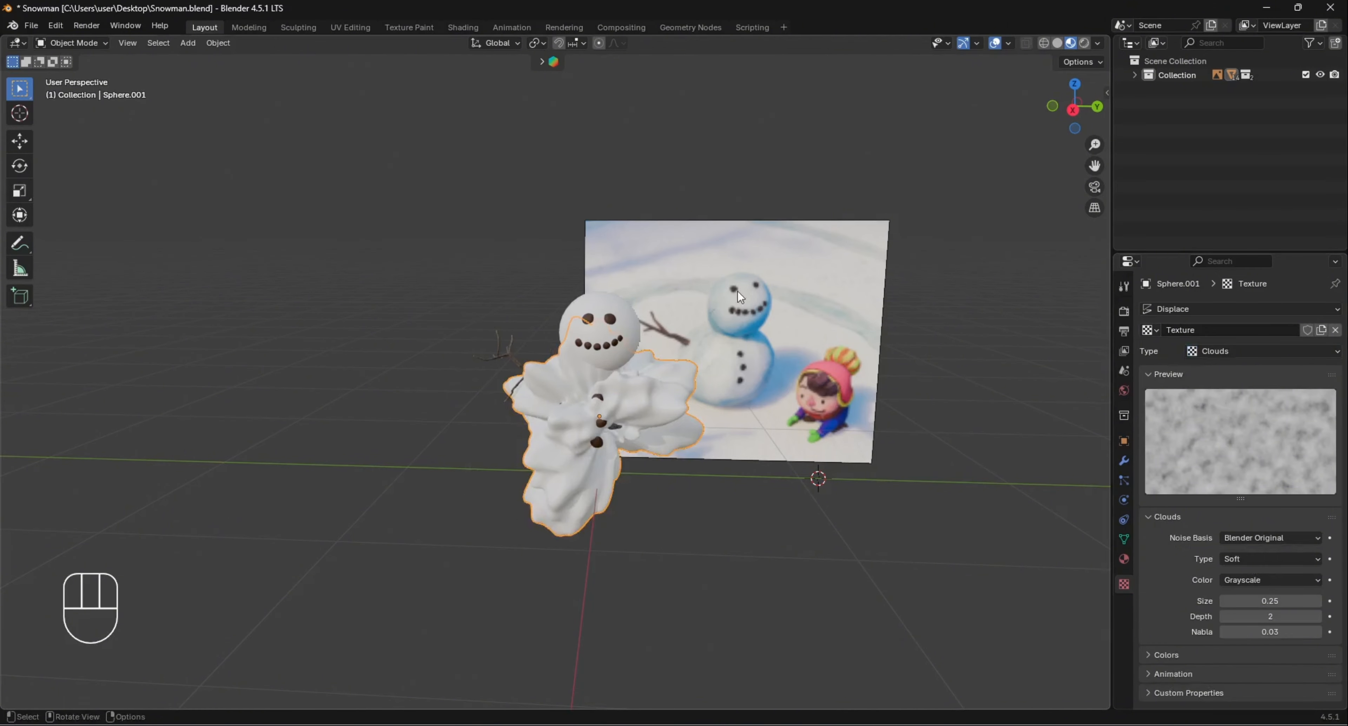
scroll(572, 295, "up", 5)
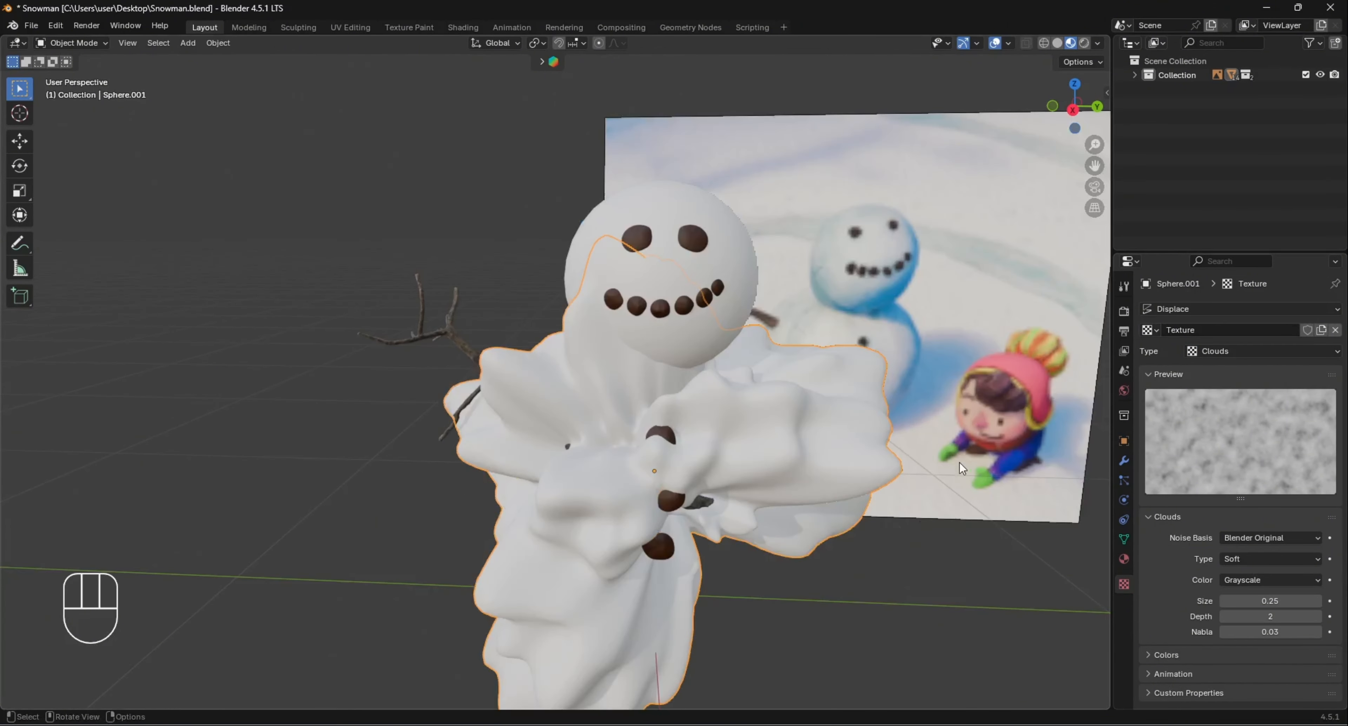
left_click_drag(1266, 600, 1230, 600)
middle_click_drag(976, 624, 1036, 553)
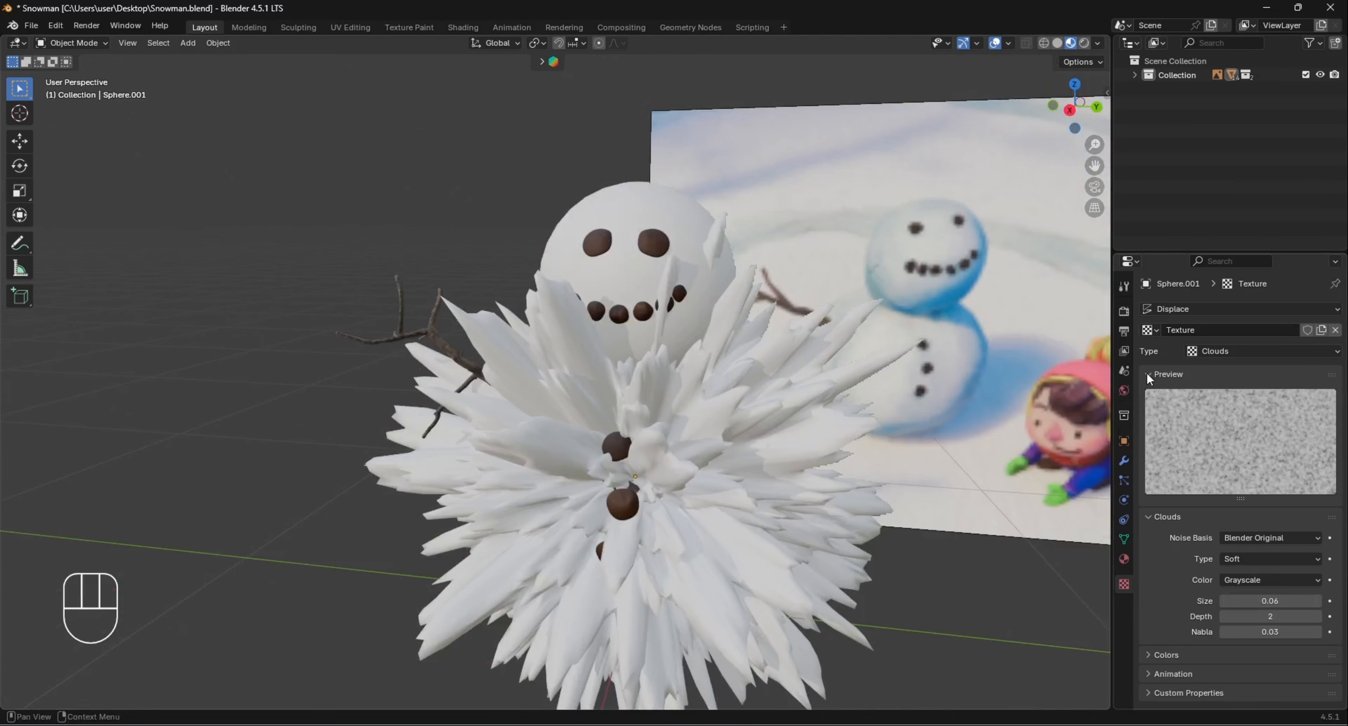
Lower the body's Displace strength to 0.030 and check the bumpy surface from several sides
left_click(1121, 460)
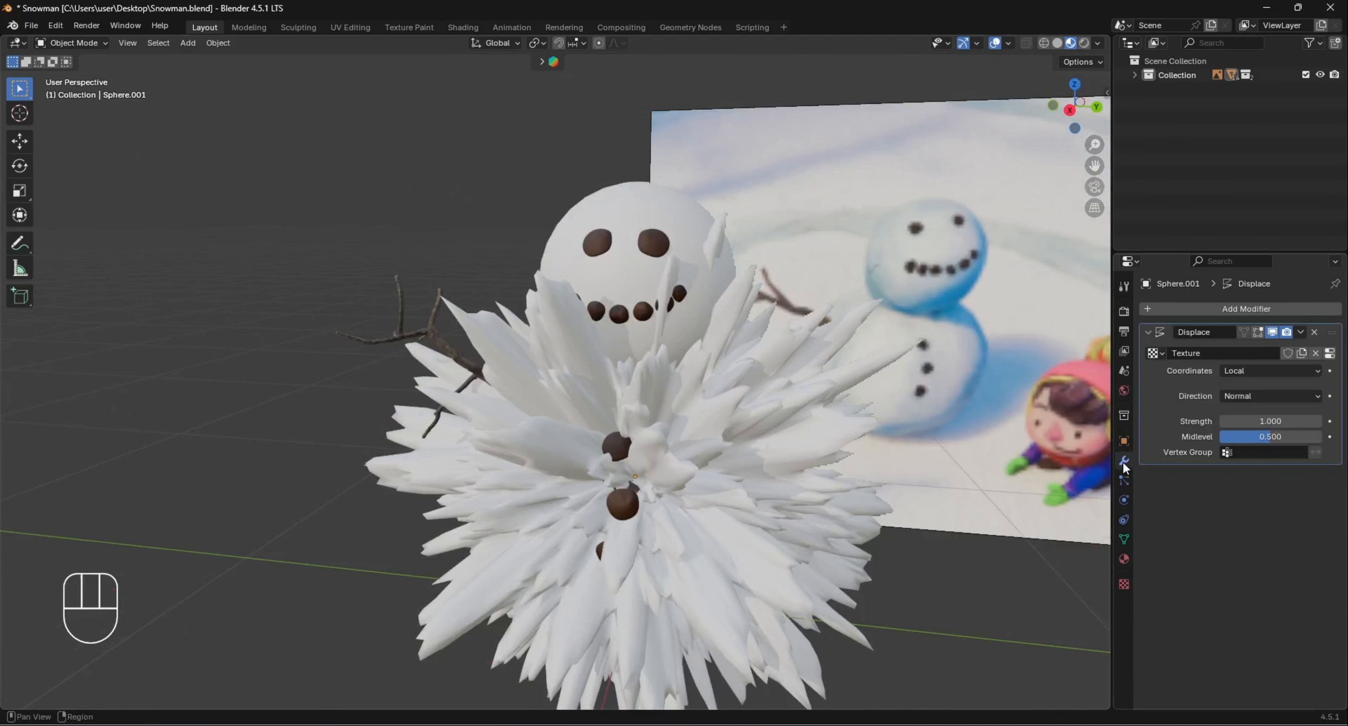
left_click_drag(1293, 421, 1272, 422)
left_click_drag(1270, 421, 1298, 422, "shift")
middle_click_drag(1009, 560, 905, 470)
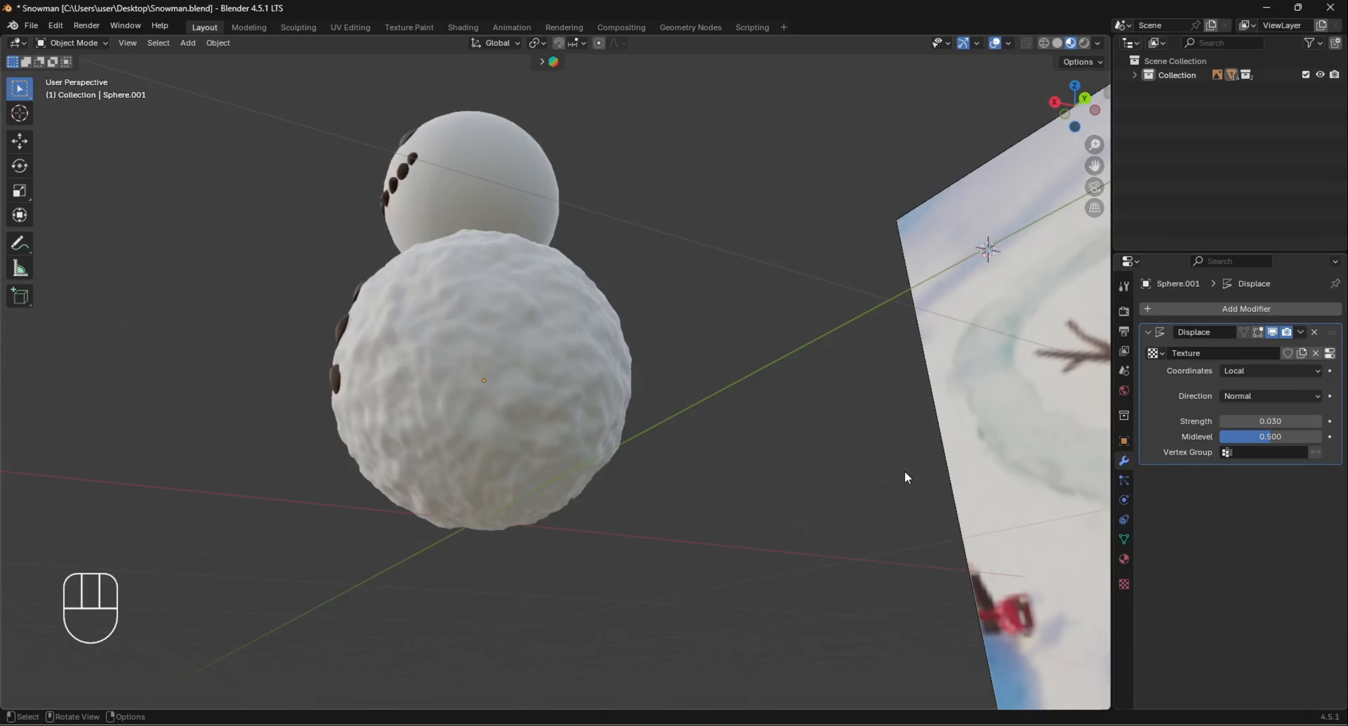
middle_click_drag(473, 397, 847, 413)
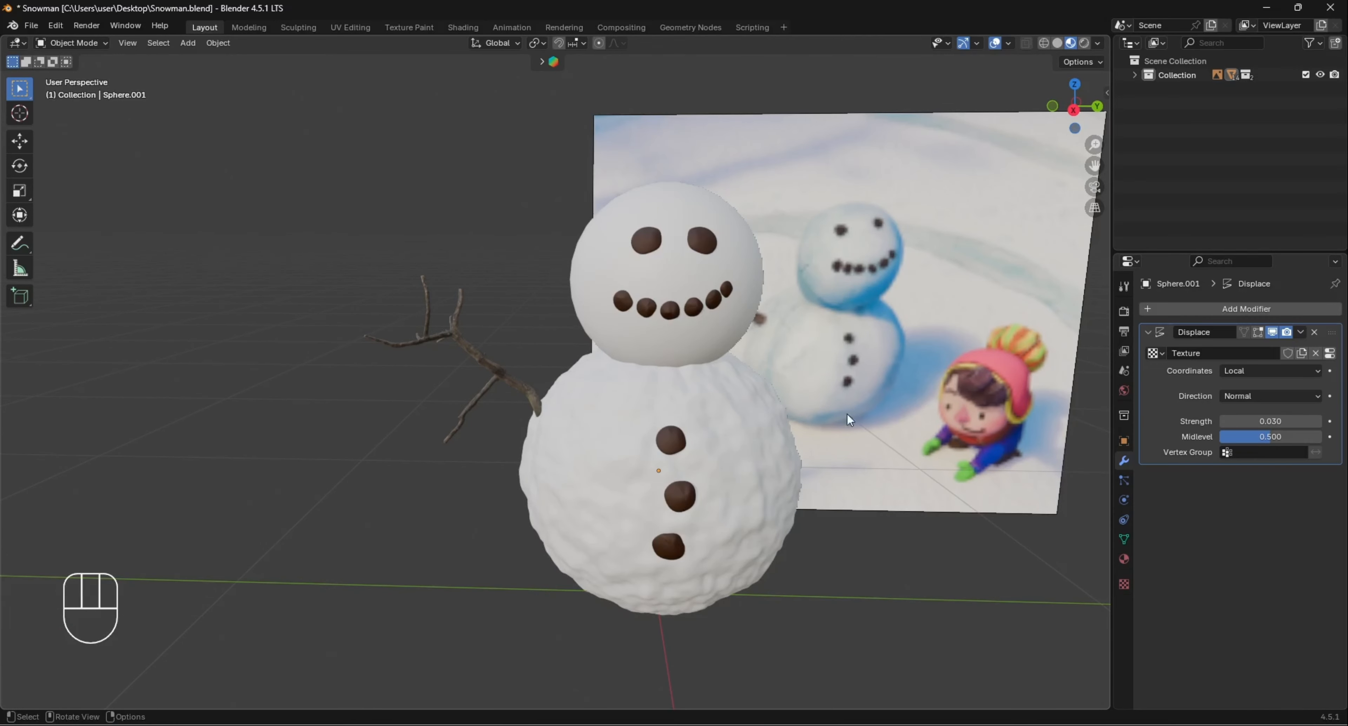
Change the body's displacement texture to Voronoi with an intensity of 0.200 and check the surface from behind
left_click(1123, 558)
left_click(1123, 584)
left_click(1286, 351)
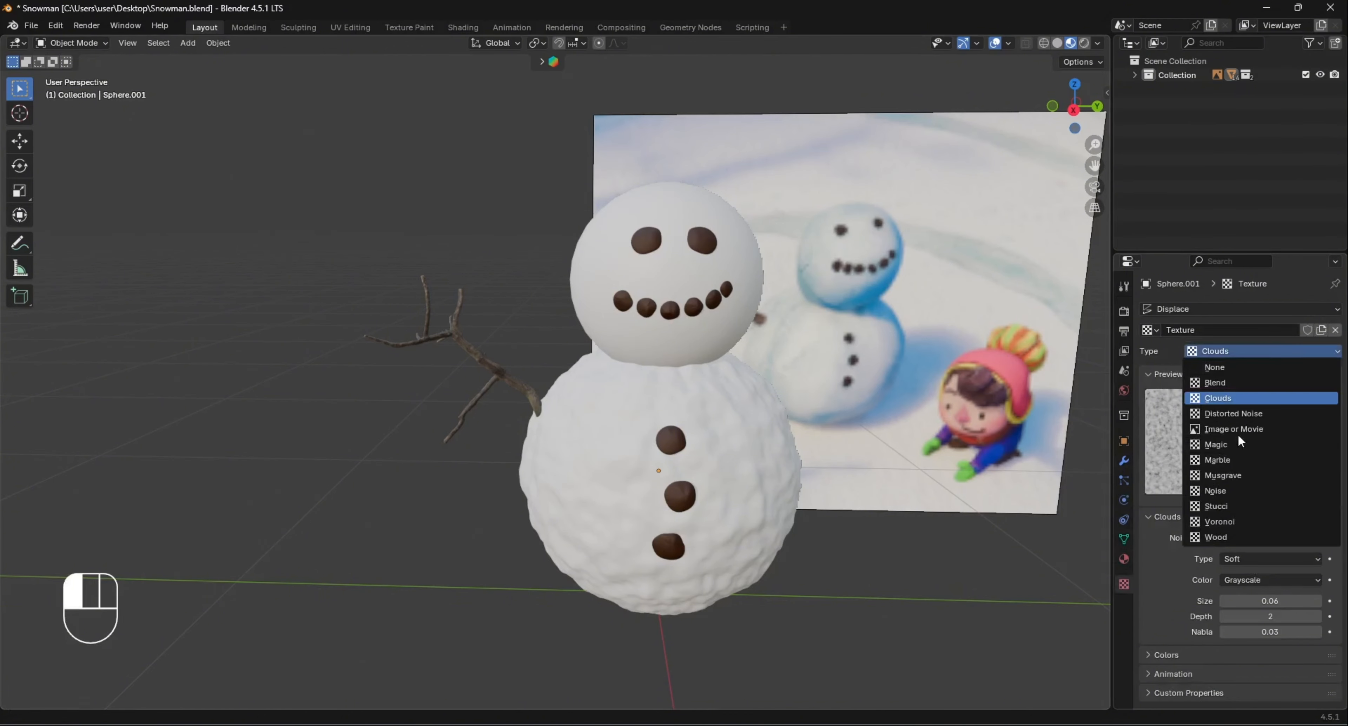
left_click(1230, 520)
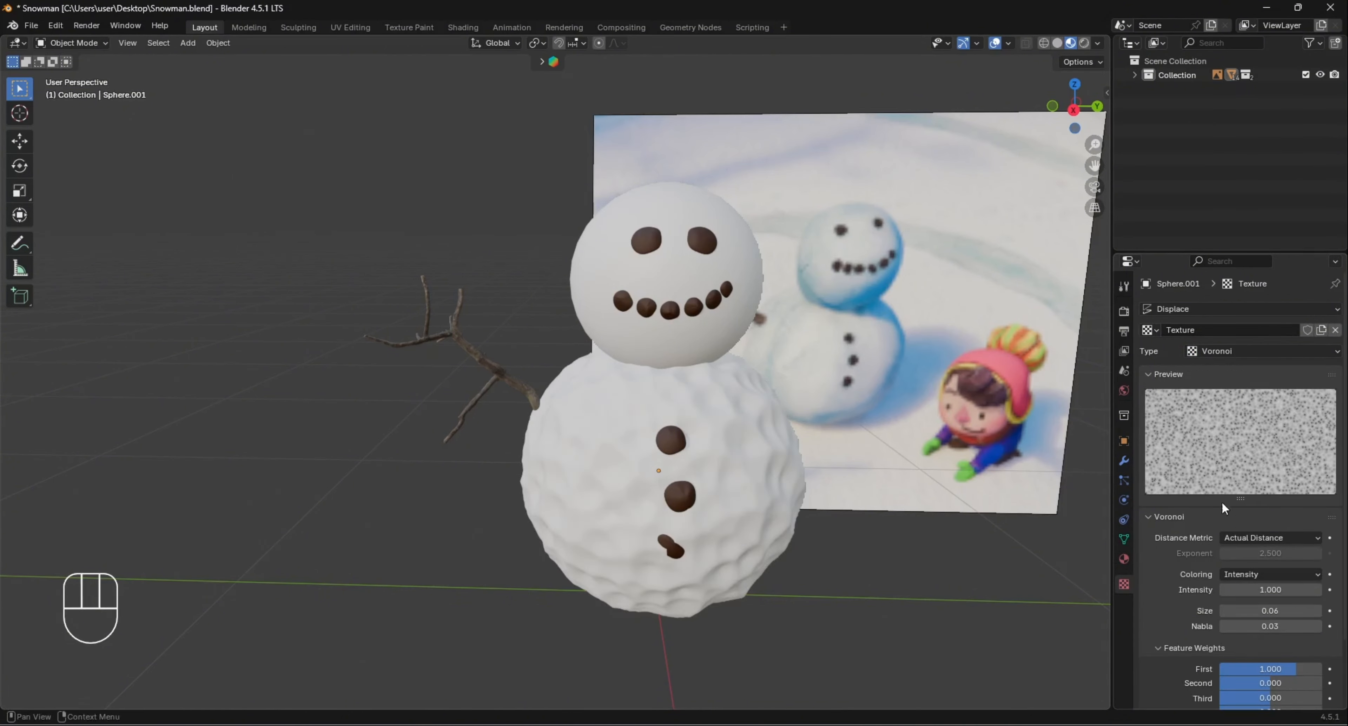
left_click_drag(1272, 589, 1225, 590)
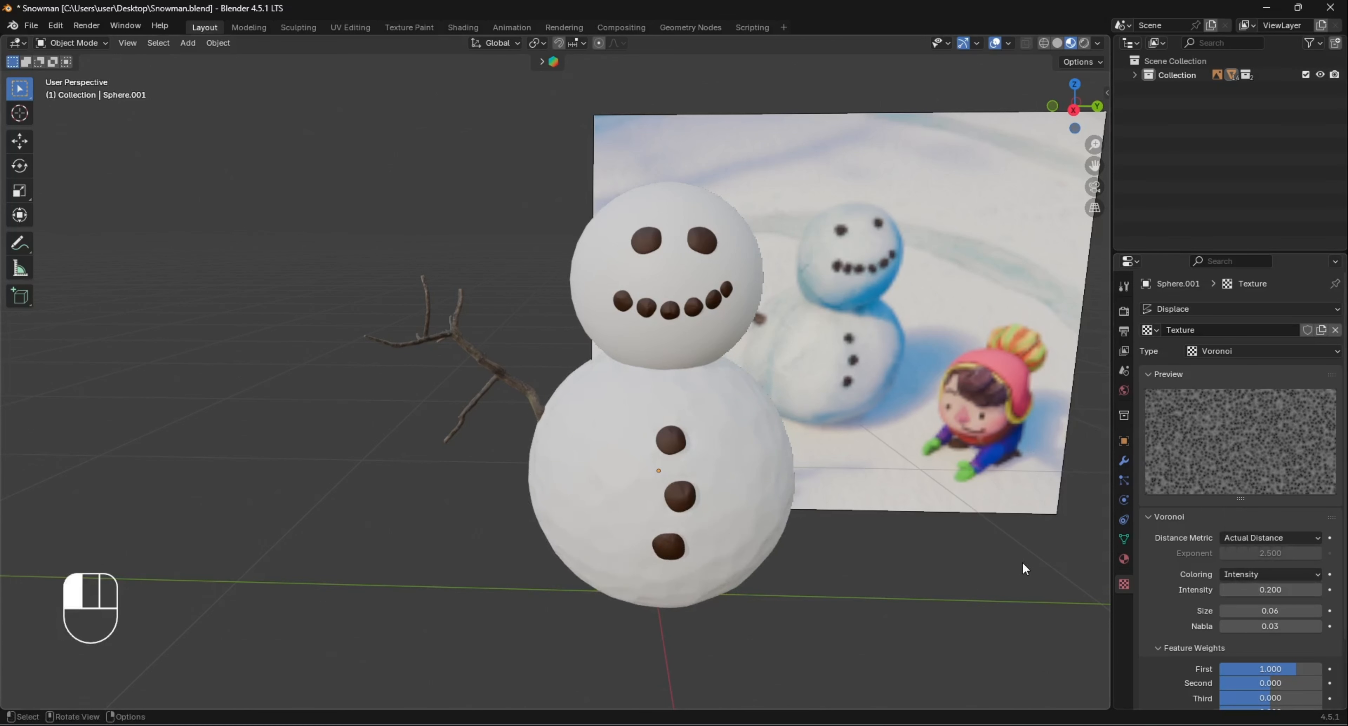
middle_click_drag(1023, 561, 398, 445)
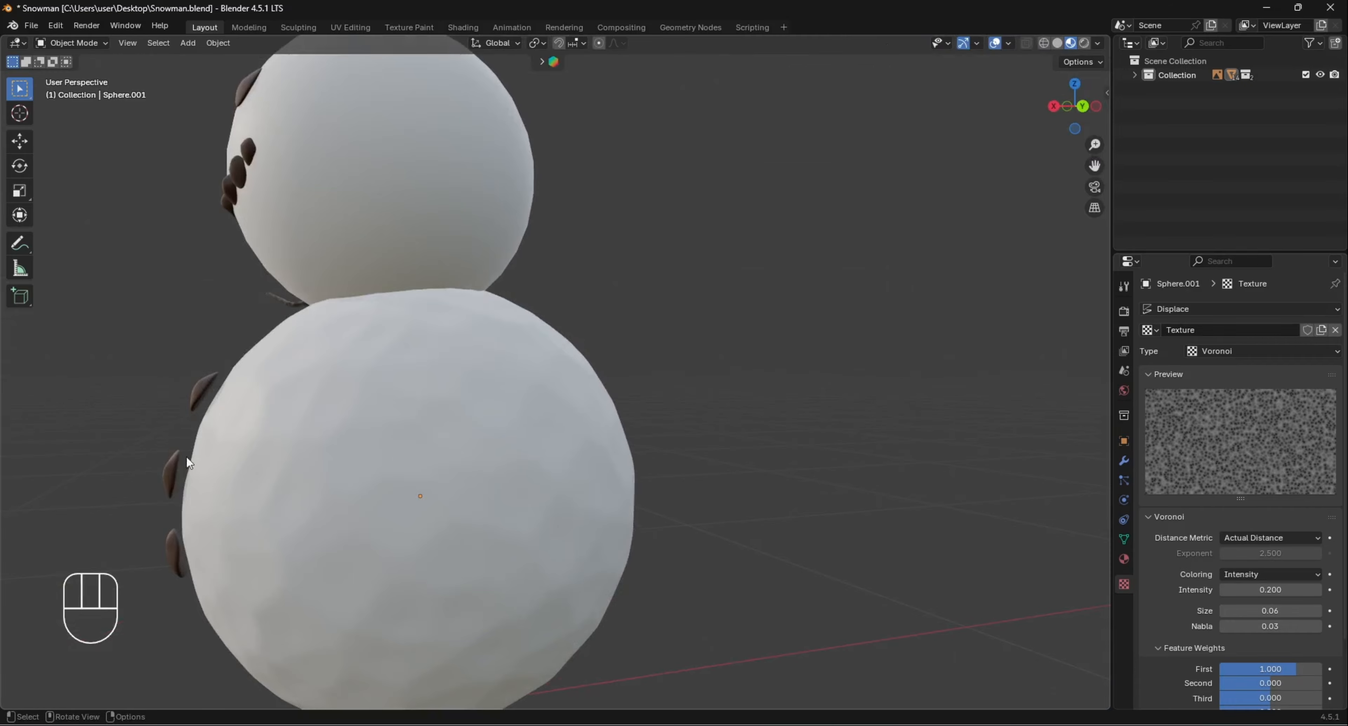
middle_click_drag(207, 361, 101, 486)
middle_click_drag(260, 412, 726, 430)
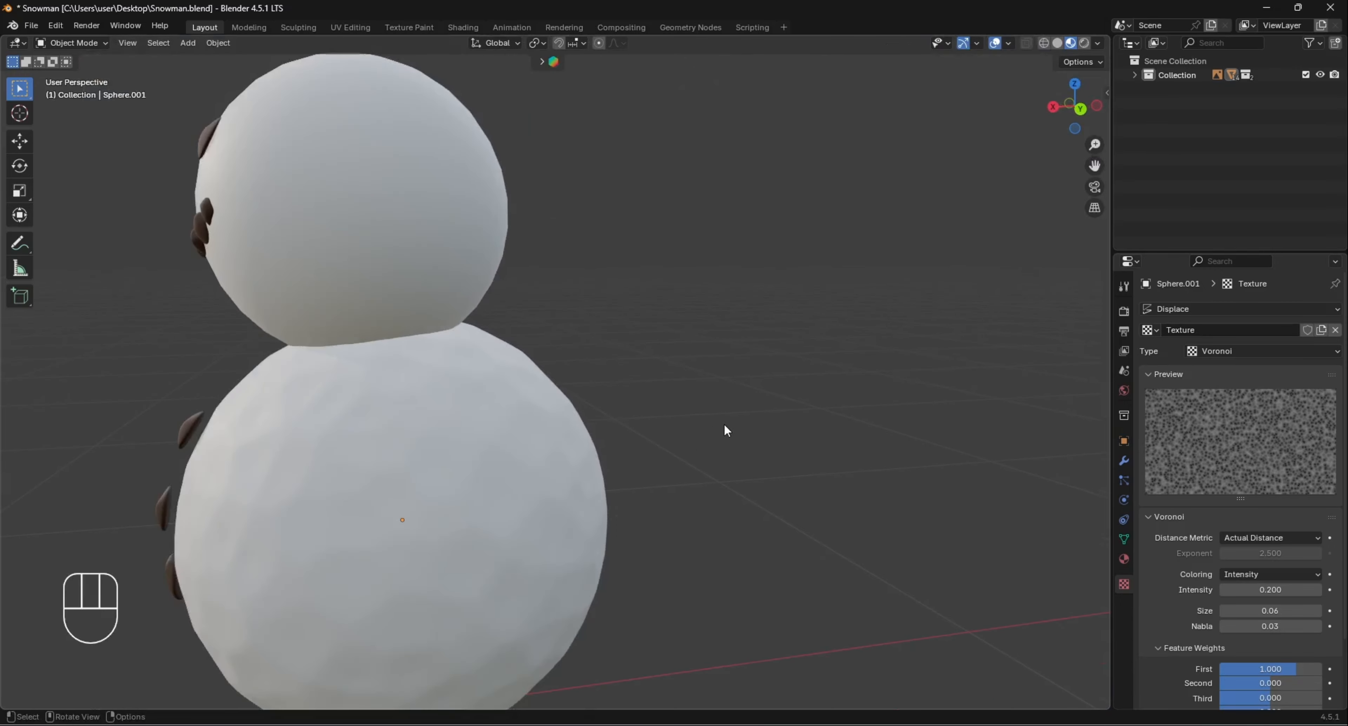
Move the three body buttons together along the X axis in front view until they sink partly into the body
middle_click_drag(330, 373, 383, 345, "shift")
key("KP_3")
key("KP_1")
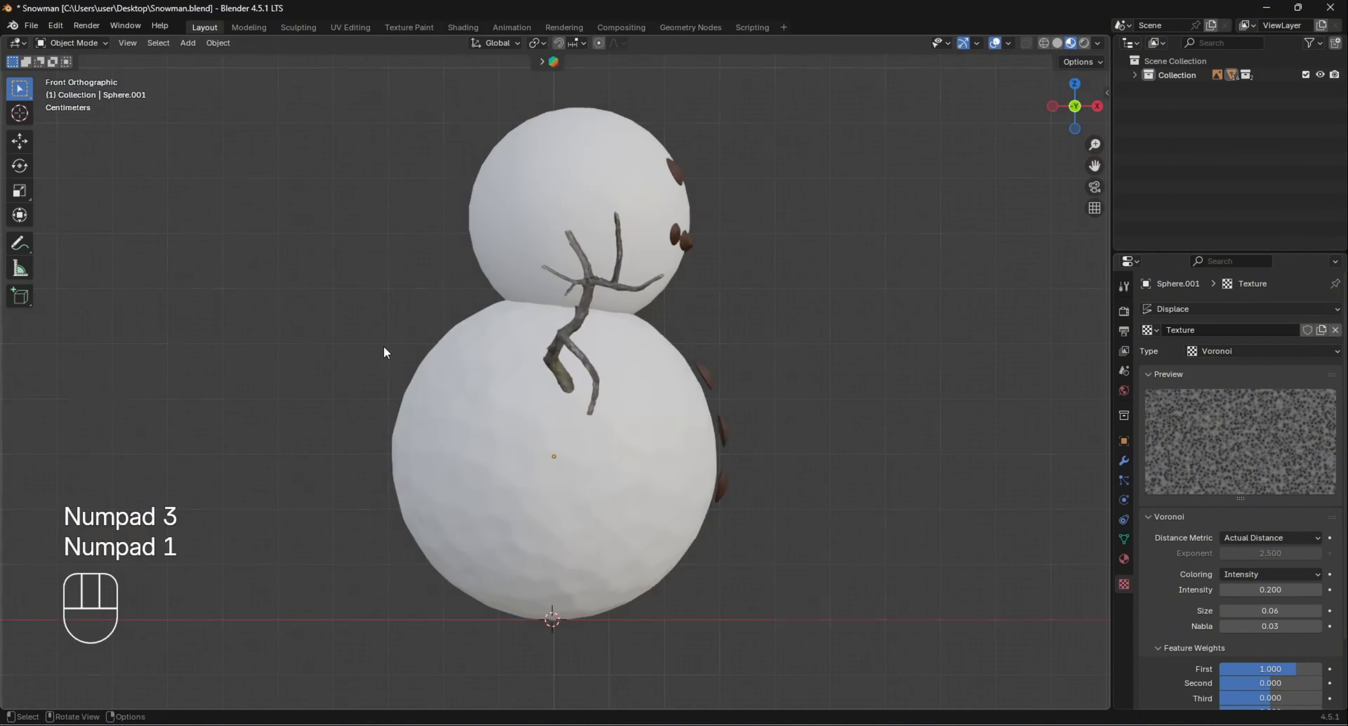
scroll(592, 268, "up", 5)
middle_click_drag(960, 407, 629, 278, "shift")
left_click(609, 258)
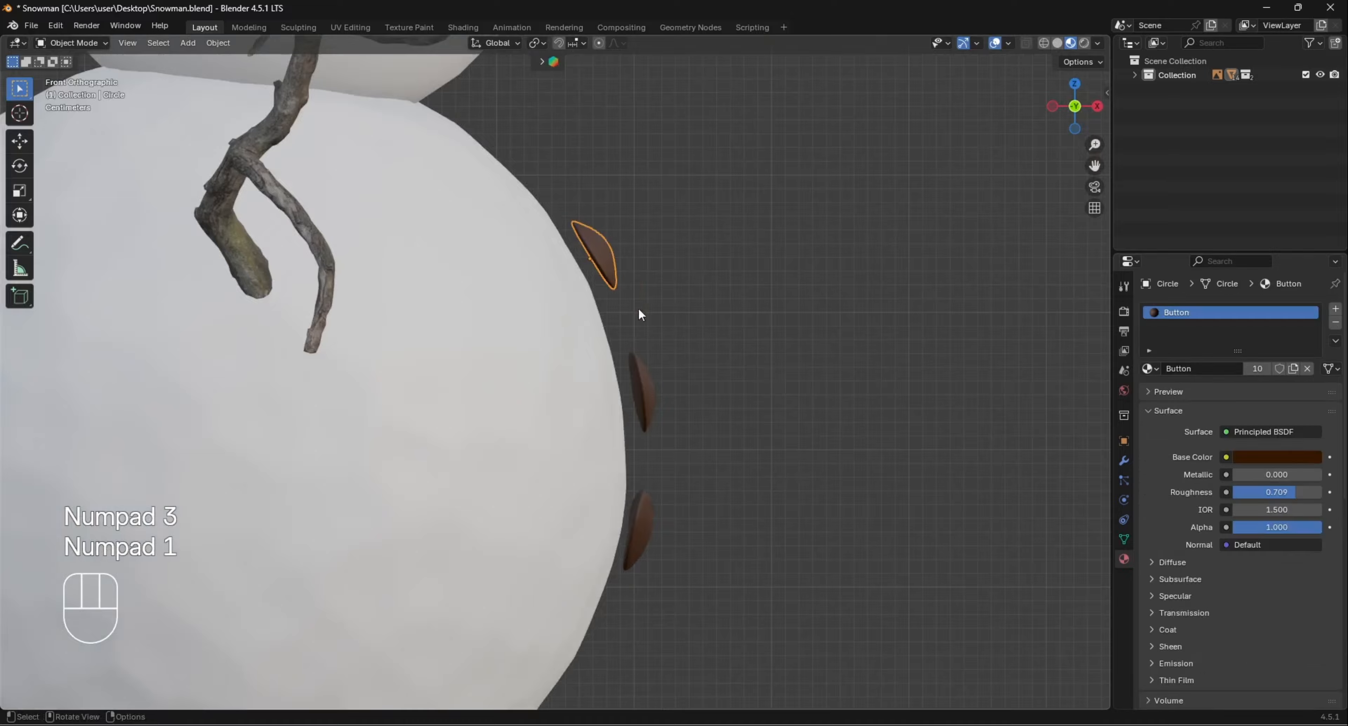
left_click(650, 393, "shift")
left_click(648, 522, "shift")
key("g")
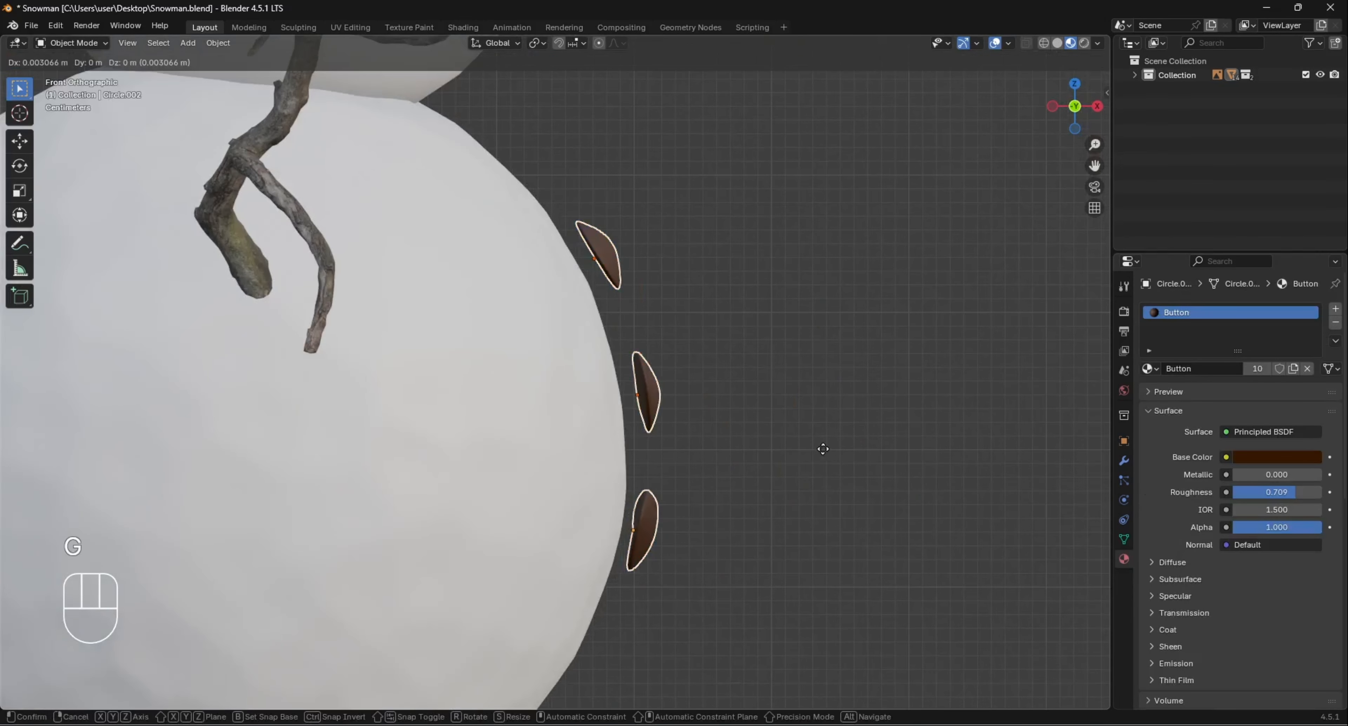
key("z")
key("x")
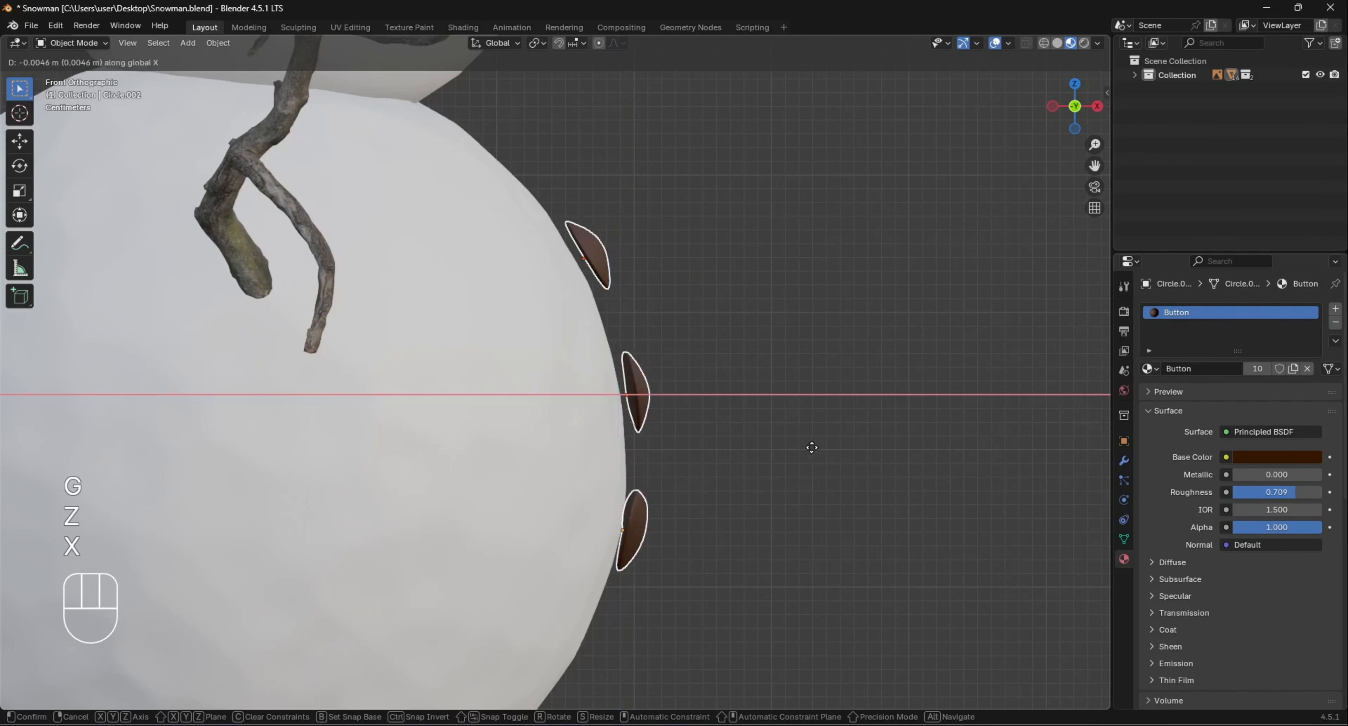
left_click(796, 449)
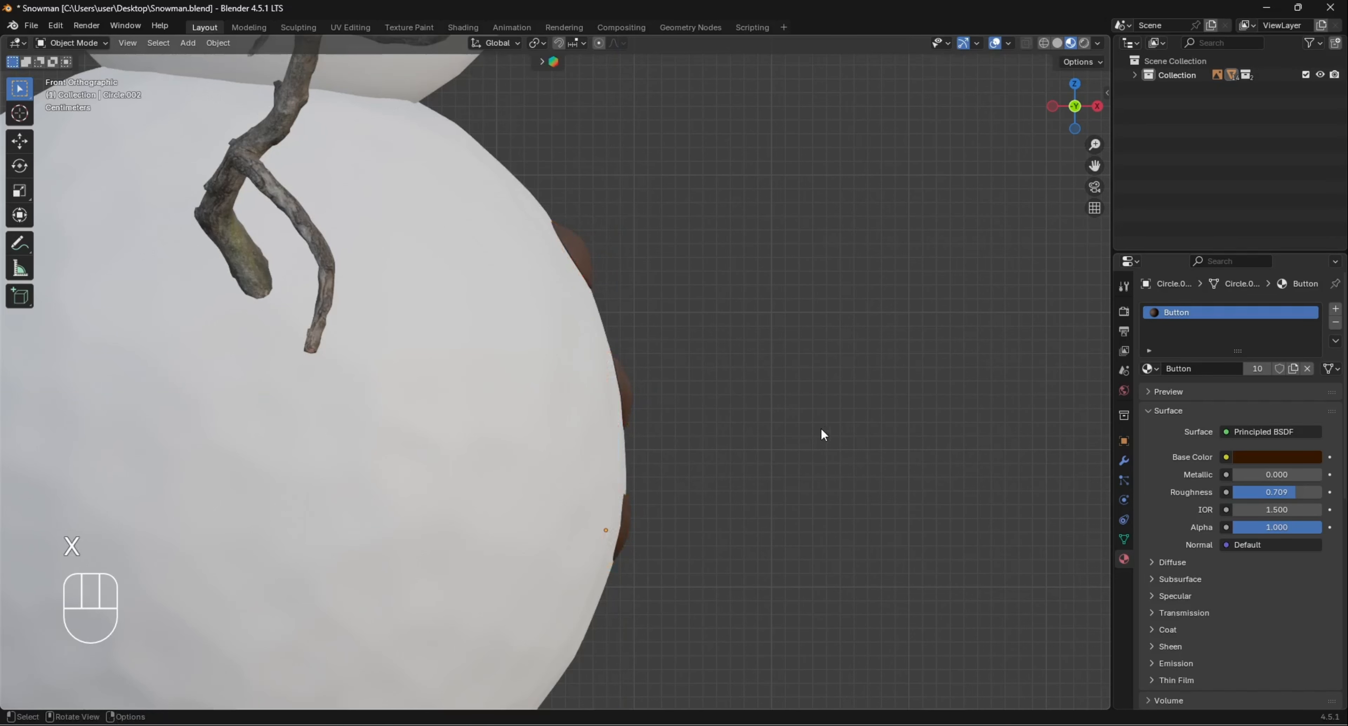
Add a Subdivision Surface modifier to the head with viewport and render levels of 3, keeping the Catmull-Clark method
middle_click_drag(822, 433, 499, 428)
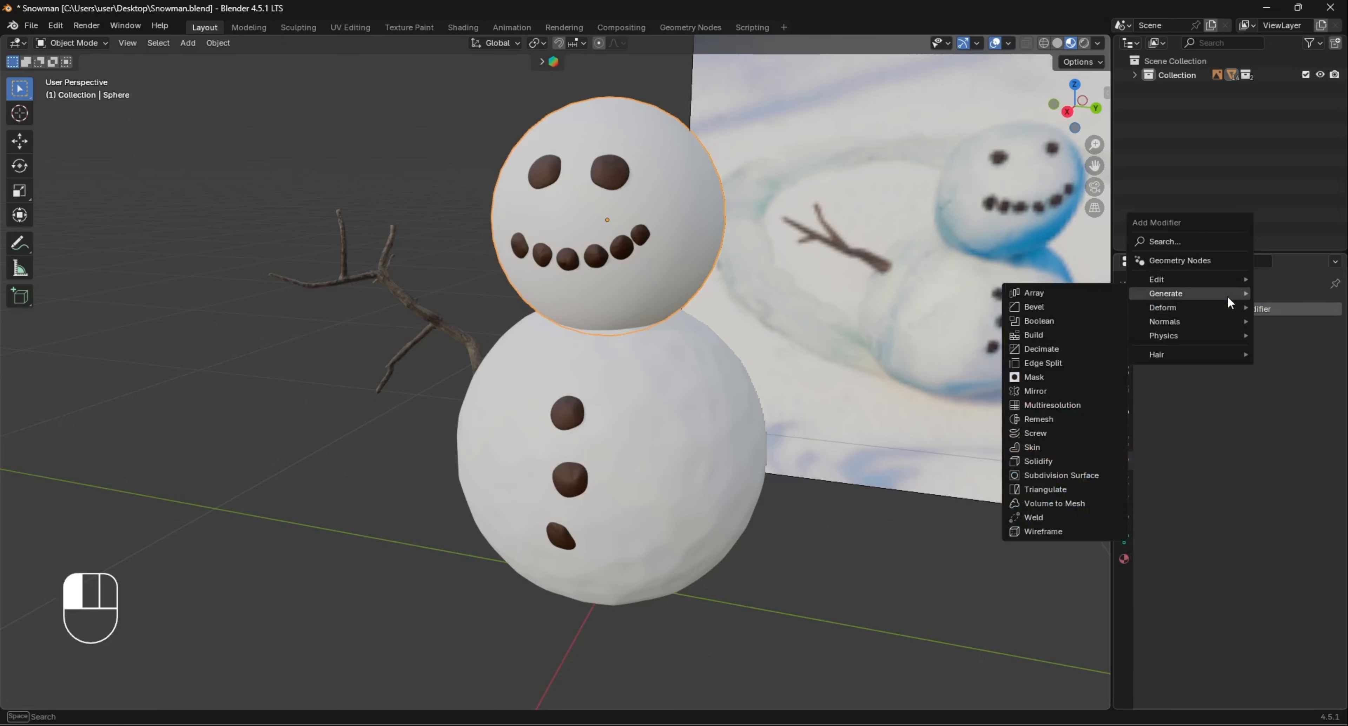
type("su")
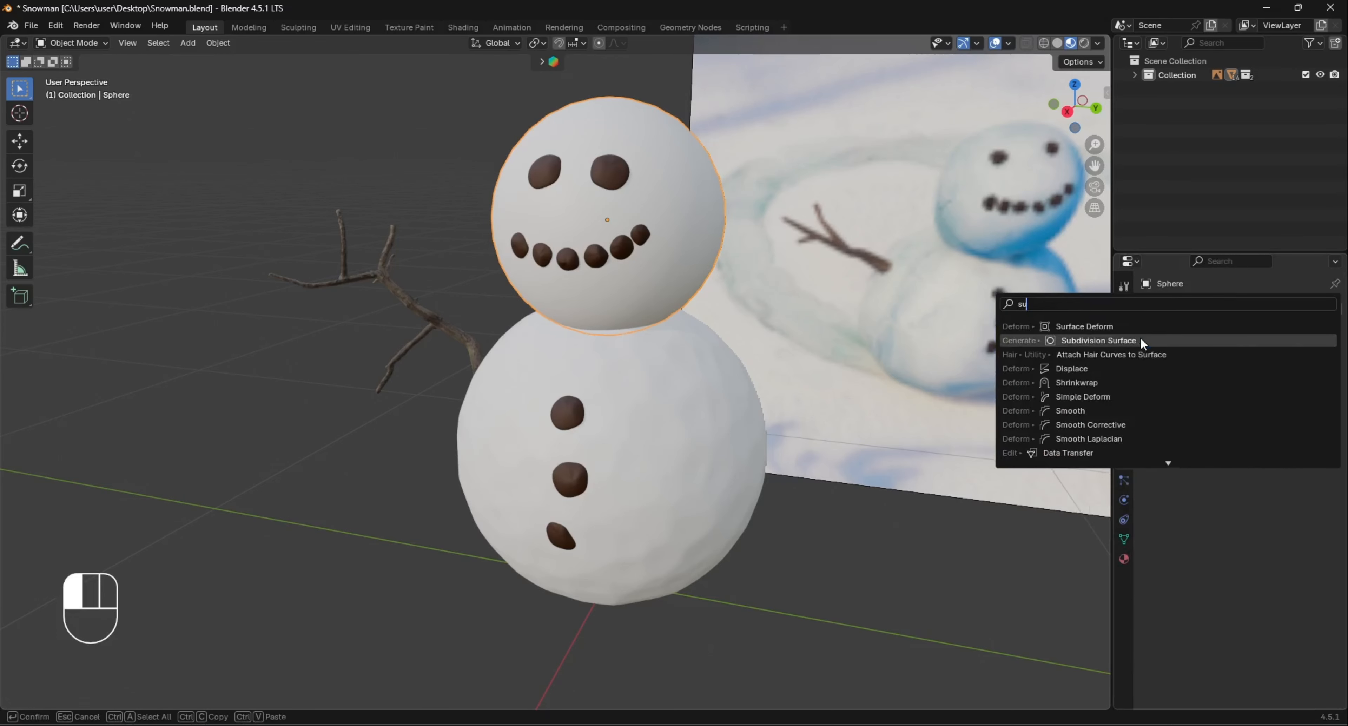
left_click(1142, 340)
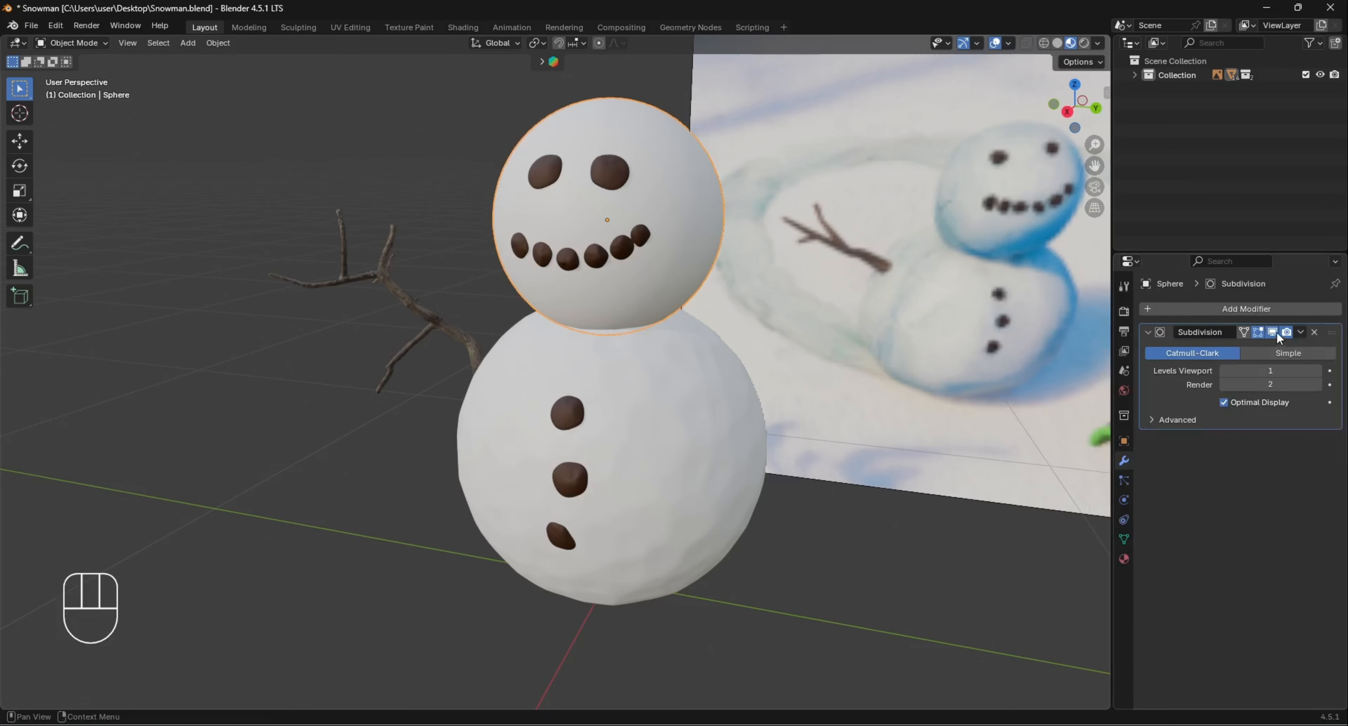
left_click(1318, 371)
left_click(1318, 385)
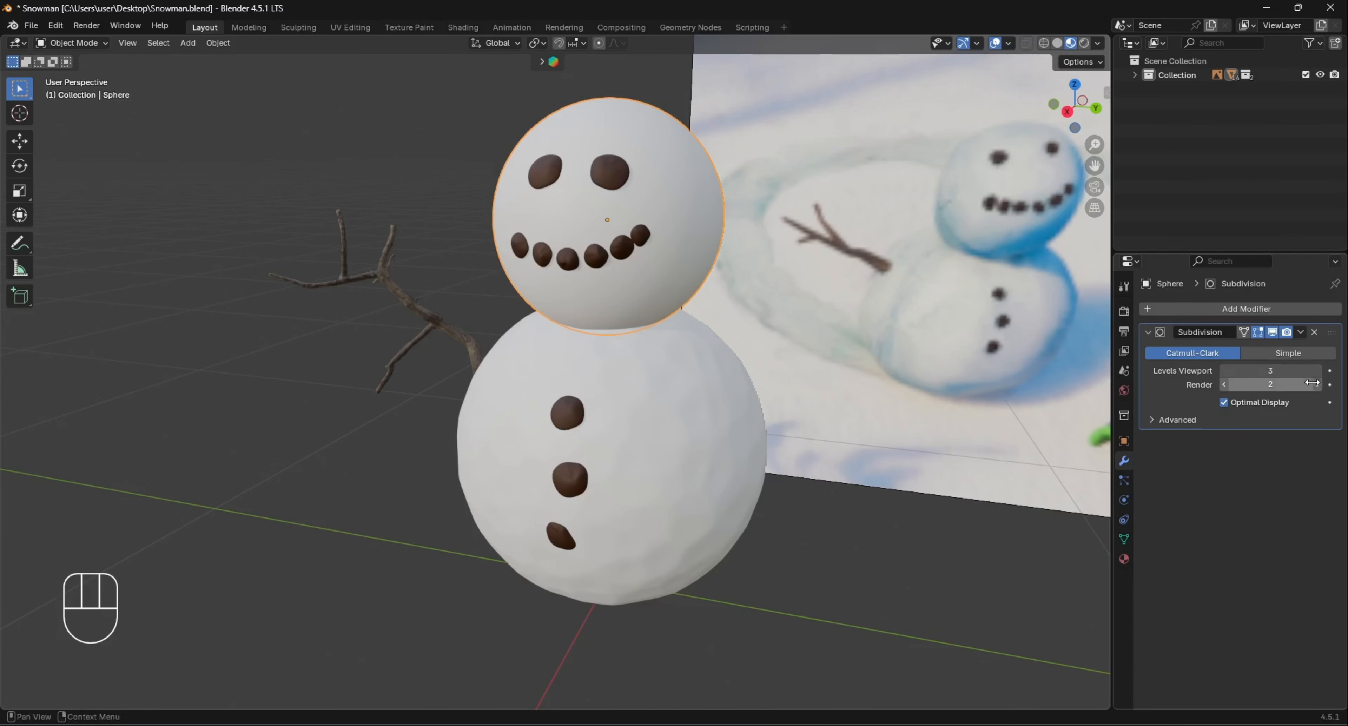
left_click(1312, 356)
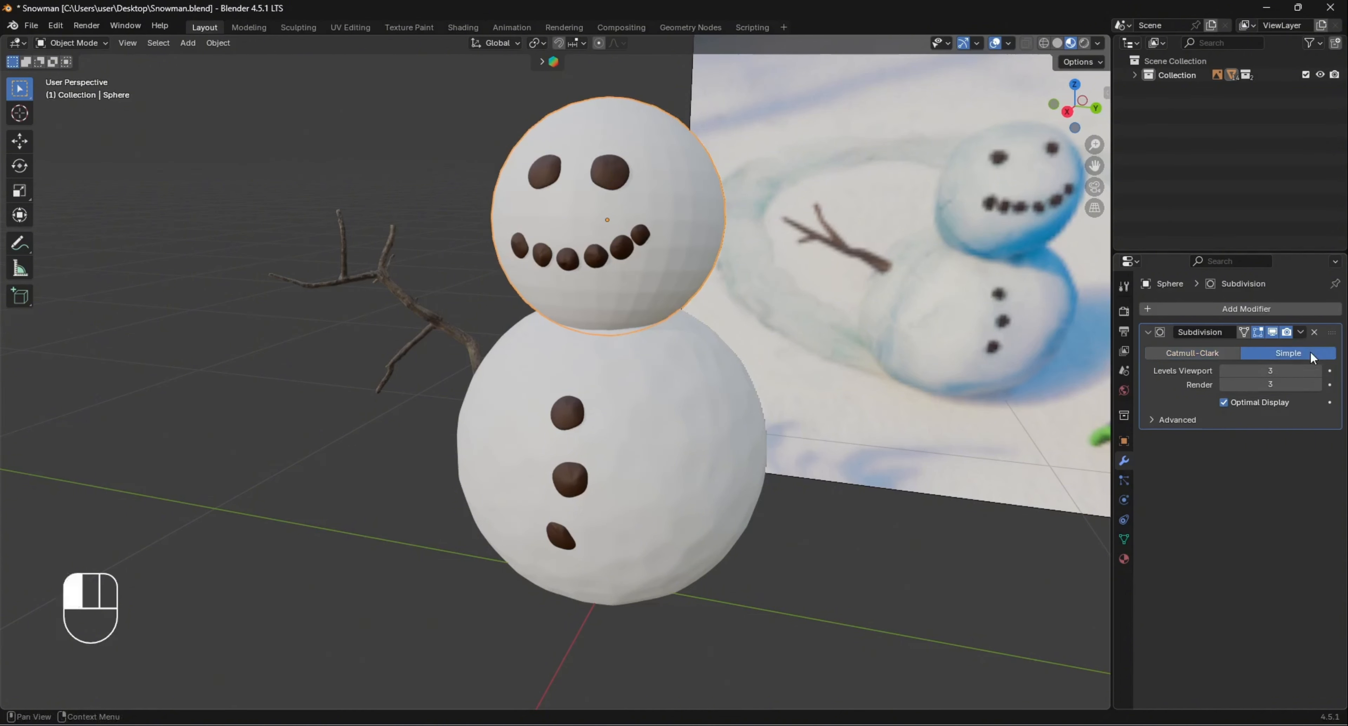
left_click(1206, 351)
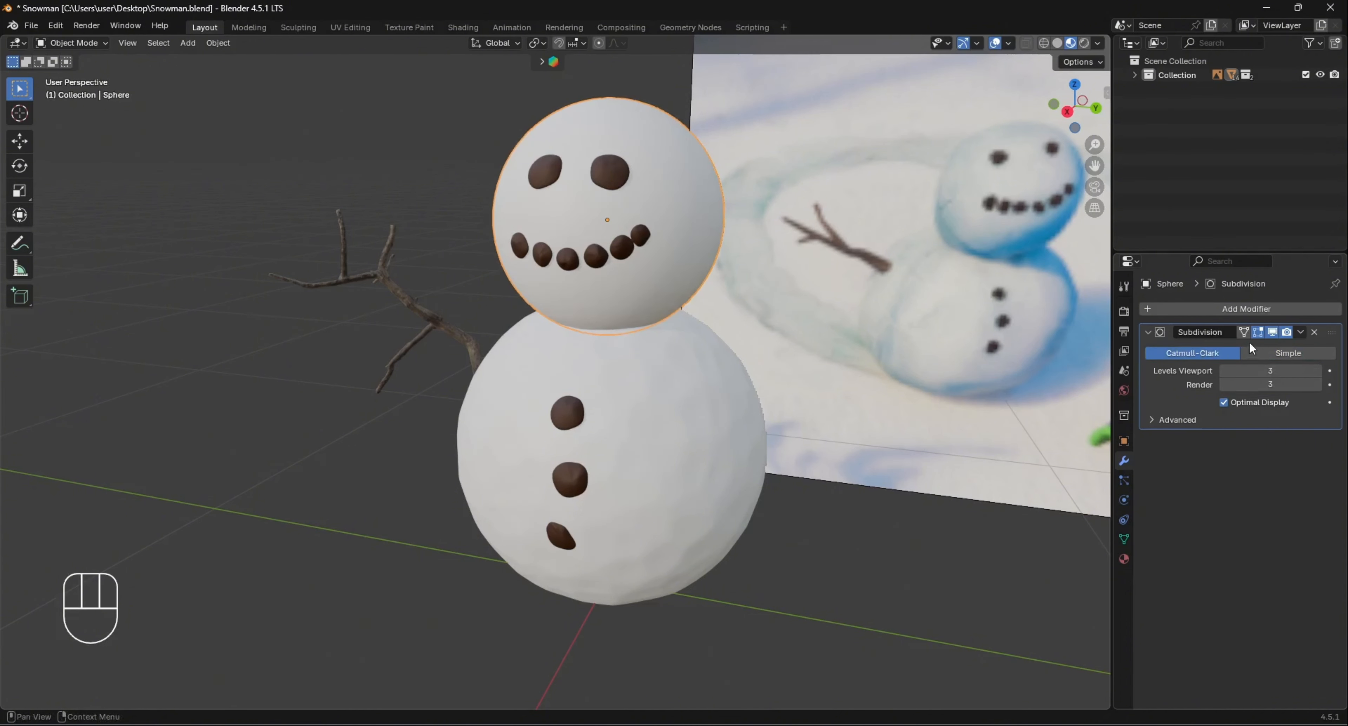
Apply the head's Subdivision modifier, check its mesh in Edit Mode and save the file
left_click(1302, 333)
left_click(1285, 351)
key("Tab")
key("Tab")
key("ctrl+s")
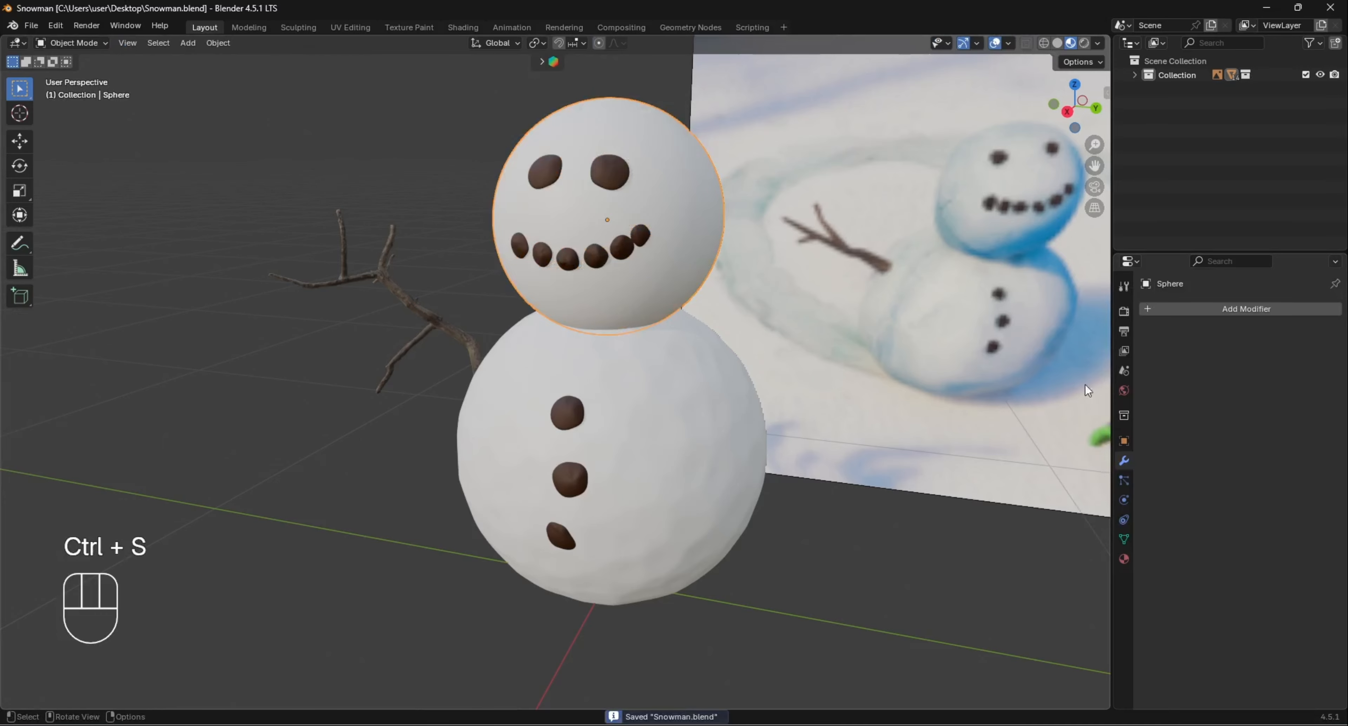
Add a Displace modifier to the head and create a new texture for it
left_click(1223, 309)
type("d")
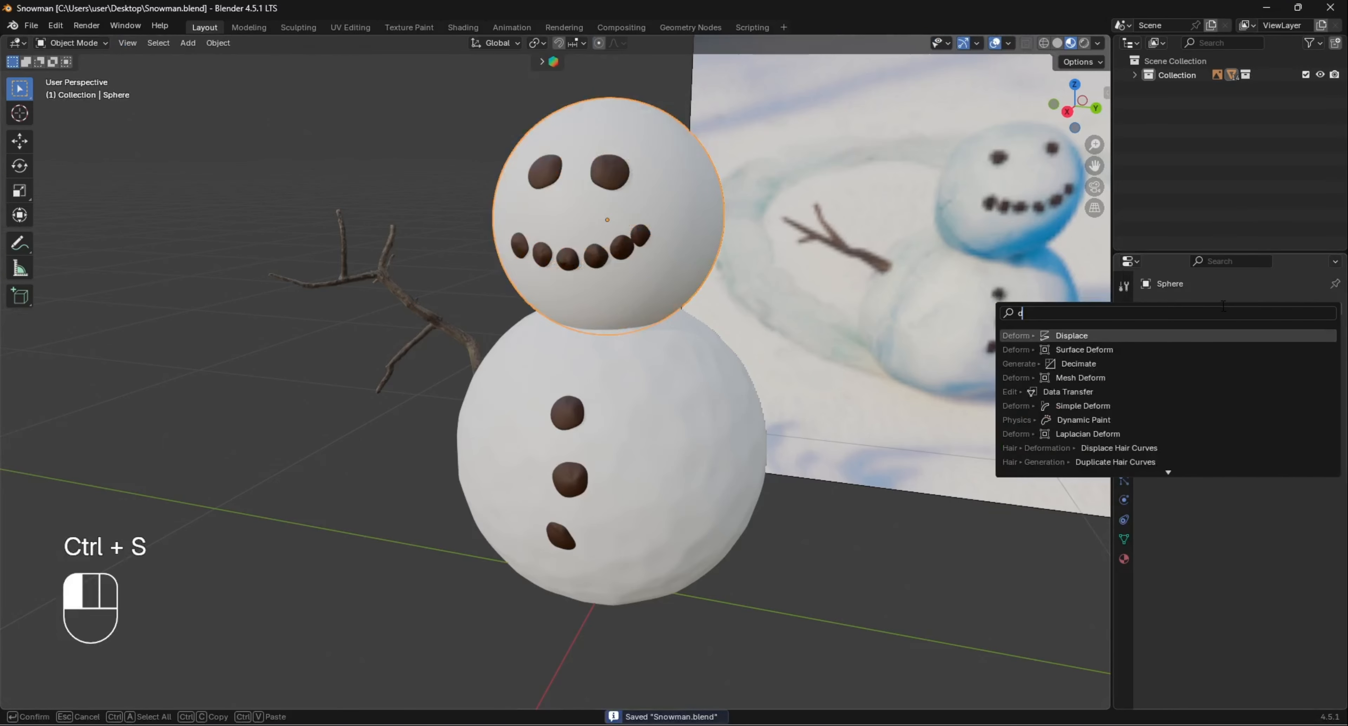
type("i")
key("Return")
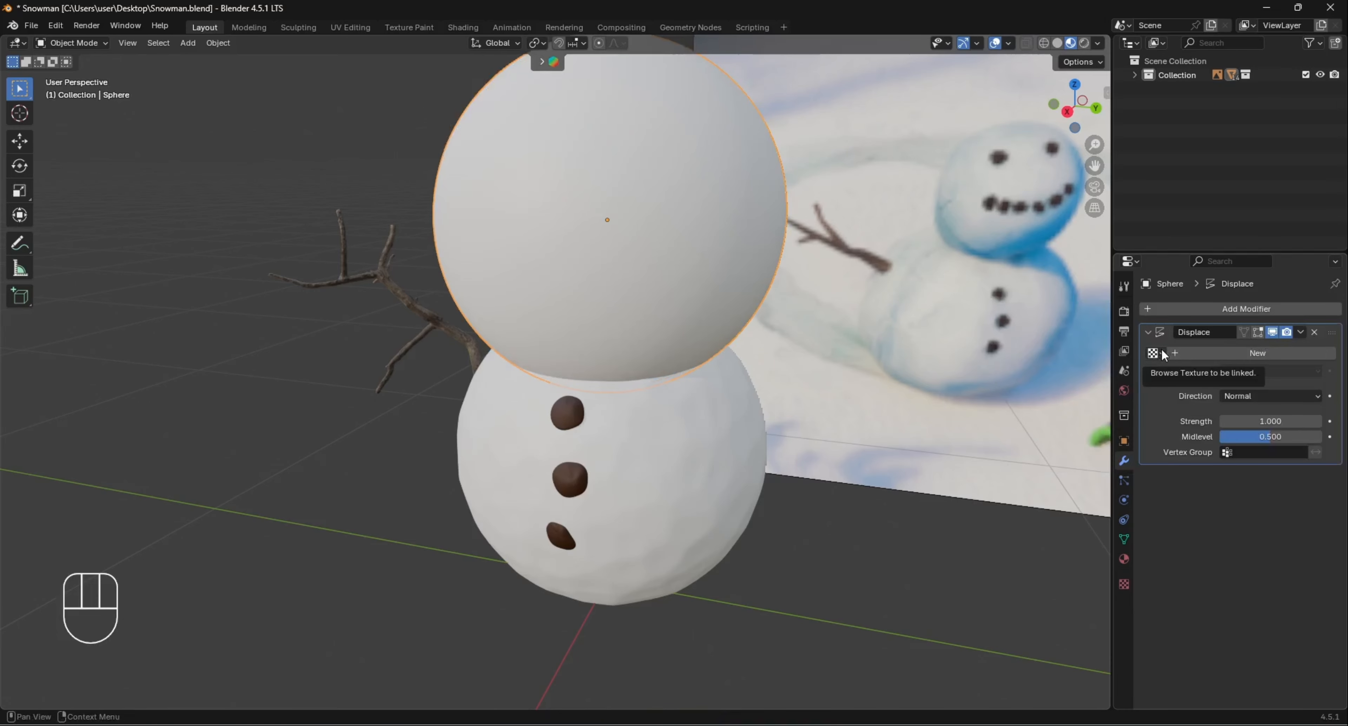
left_click(1219, 359)
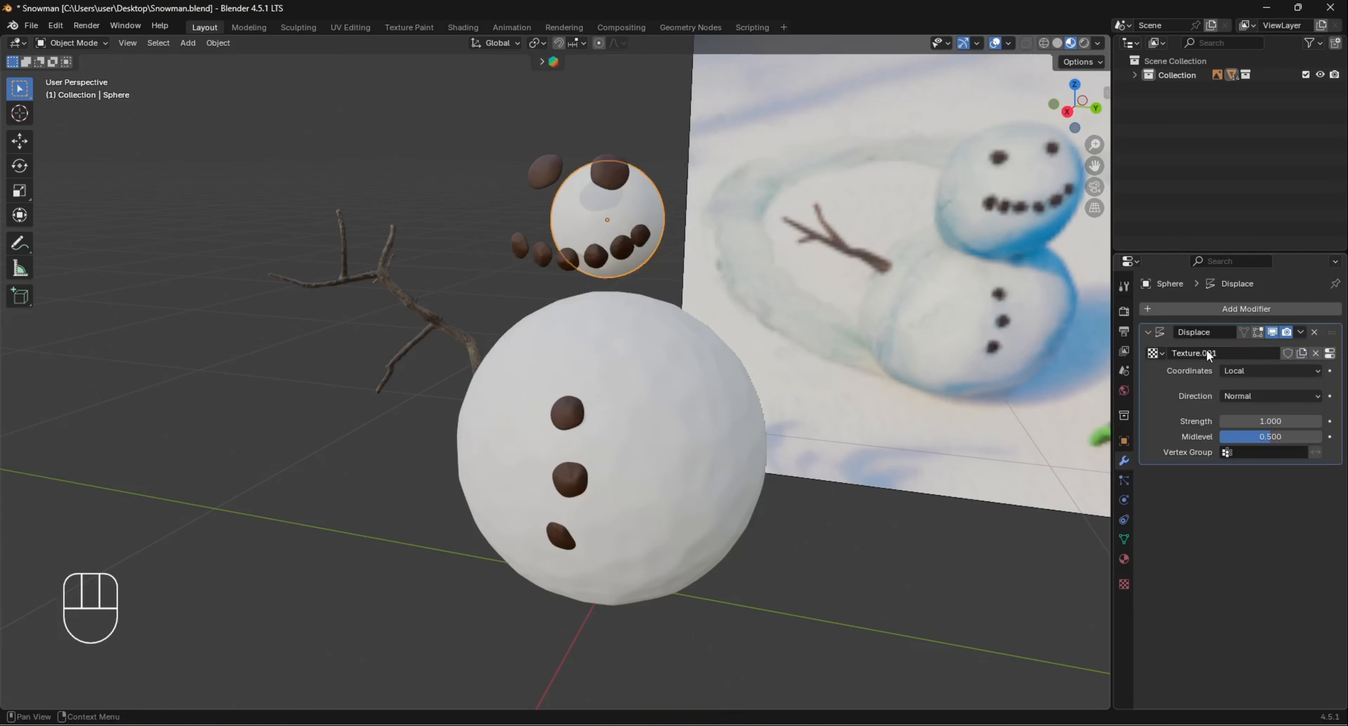
Set the head's displacement texture type to Marble and reduce the texture size
left_click(1330, 353)
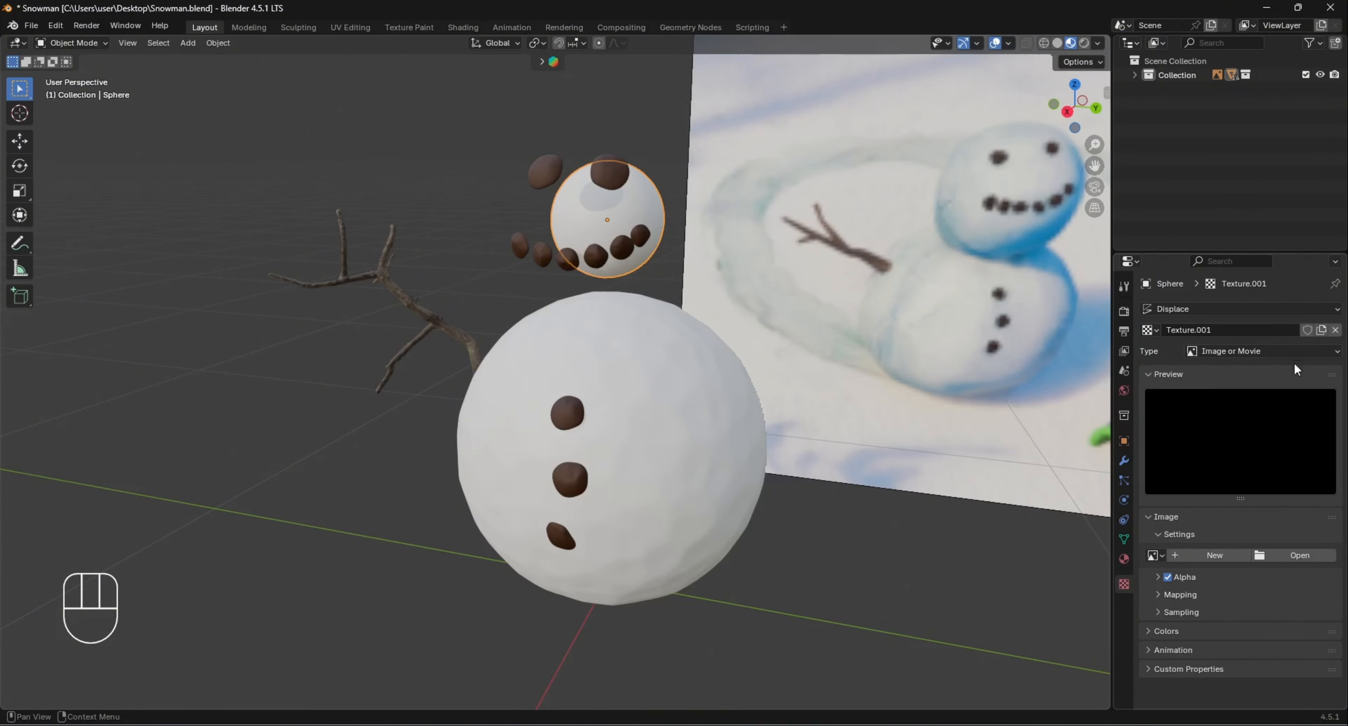
left_click_drag(1292, 348, 1244, 462)
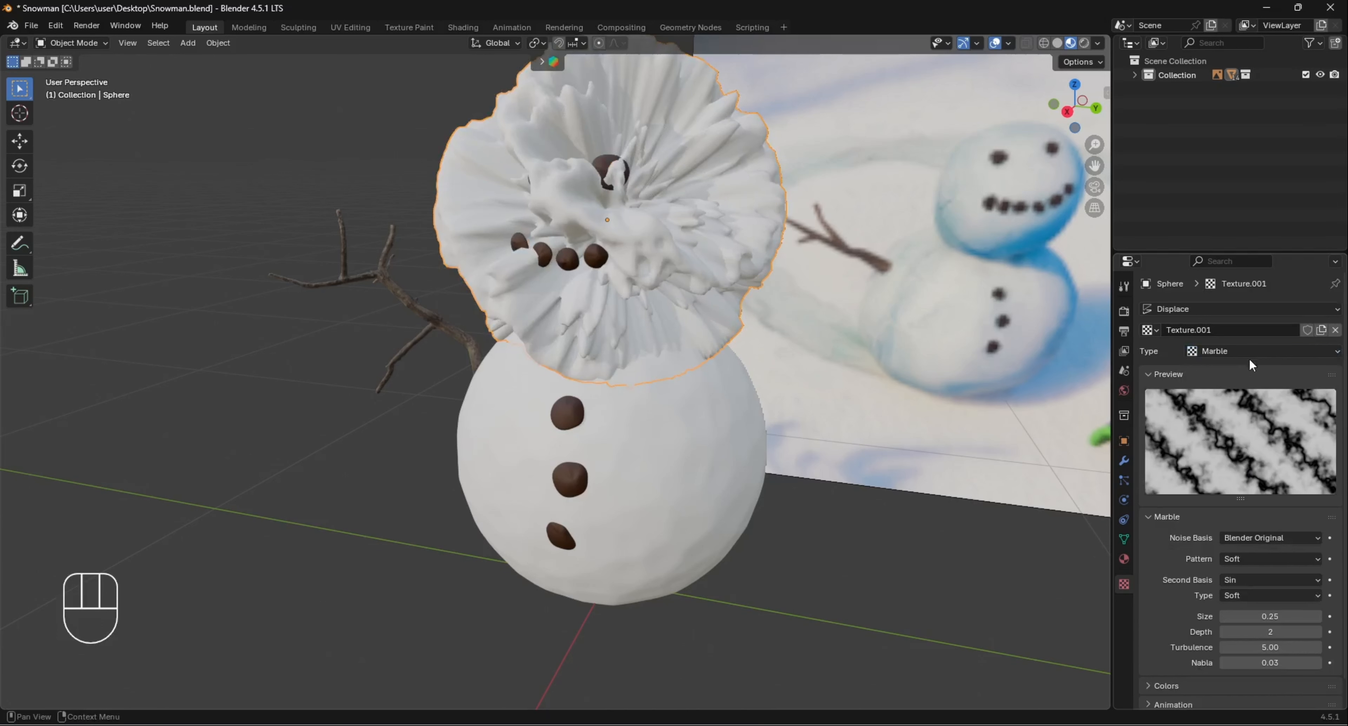
scroll(1226, 486, "down", 1)
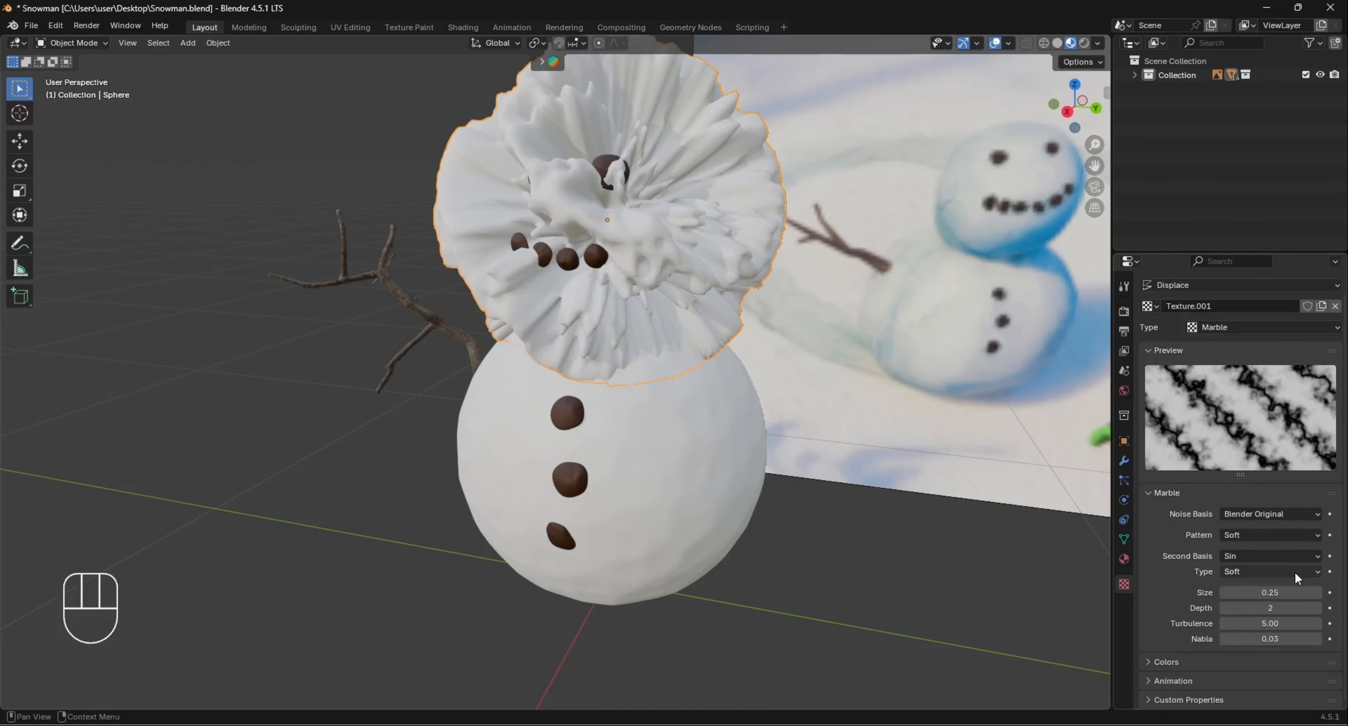
left_click_drag(1293, 593, 1269, 592)
Set the strength of the head's Displace modifier to 0.010
left_click(1123, 460)
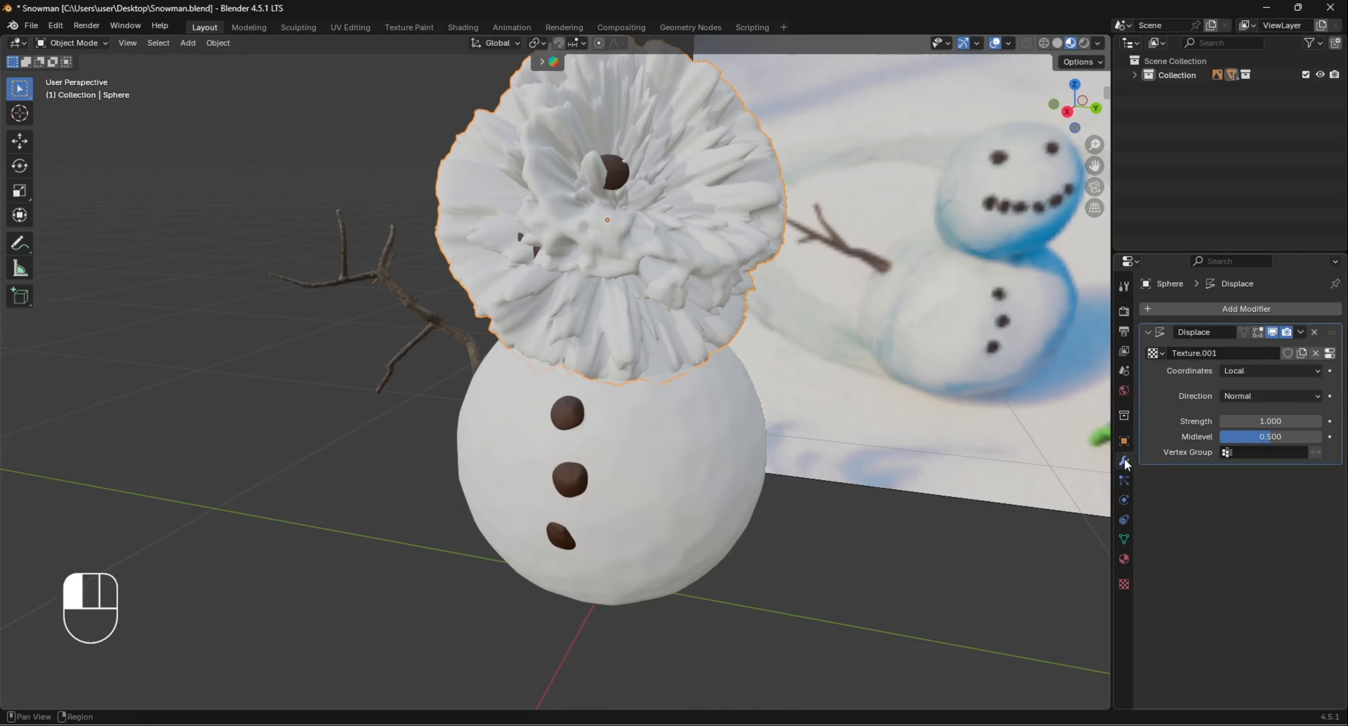
left_click_drag(1270, 436, 1244, 419)
left_click(1275, 423, "shift")
left_click(1234, 523)
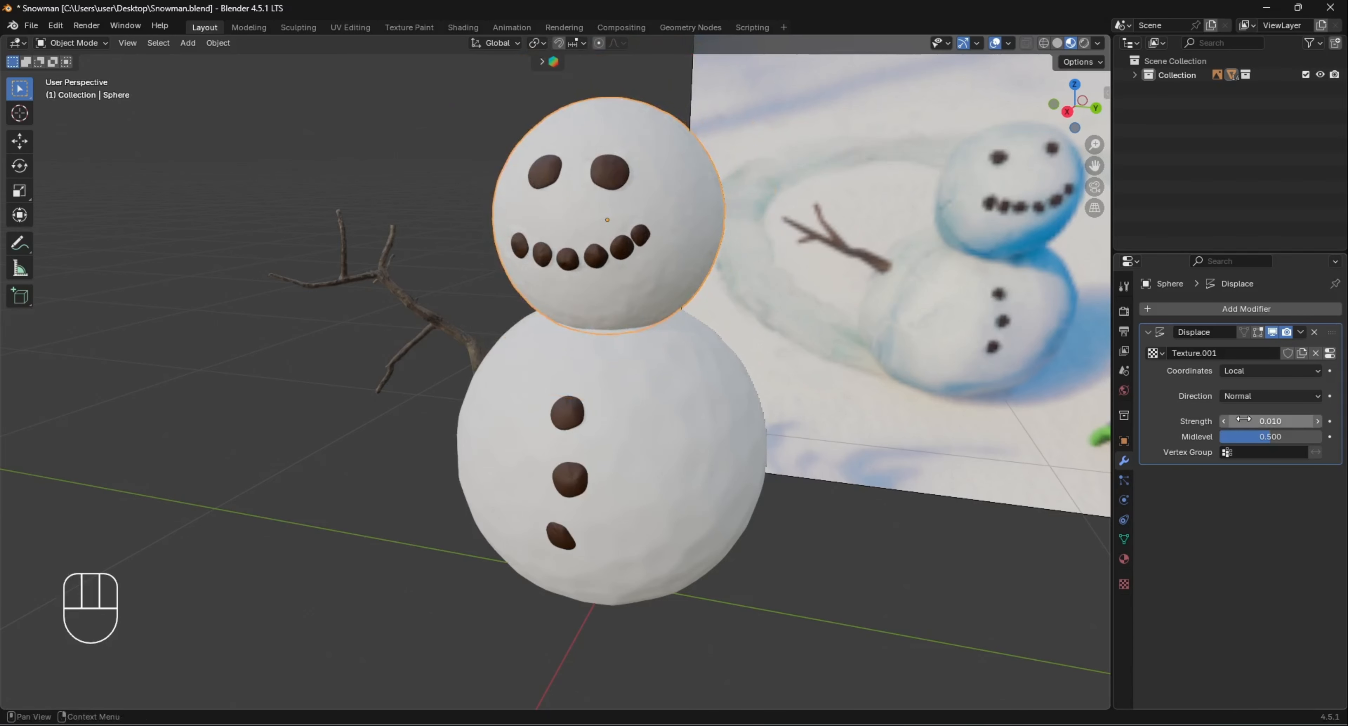
Move the reference image behind the snowman, to location X -1.634 m, Y 0.942 m, Z 0.58459 m
left_click(928, 490)
middle_click_drag(928, 490, 985, 464)
middle_click_drag(978, 132, 621, 289)
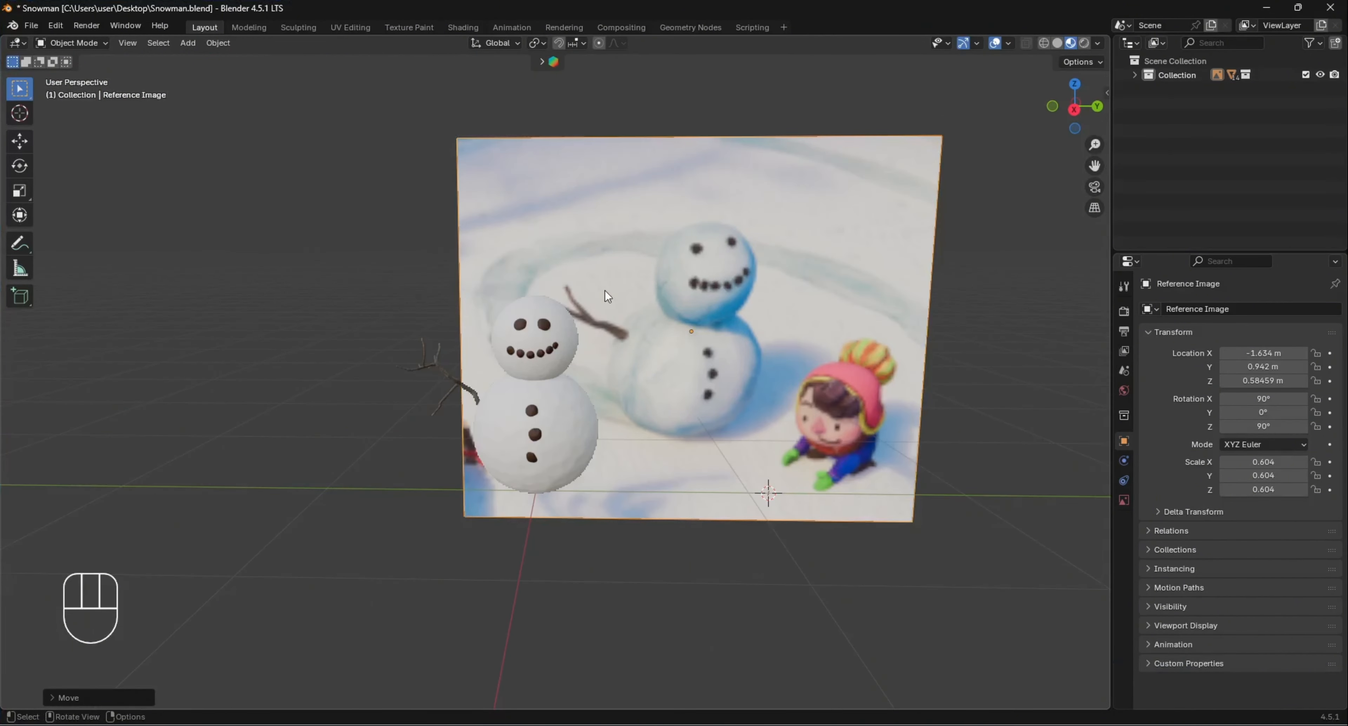
middle_click_drag(684, 597, 698, 613)
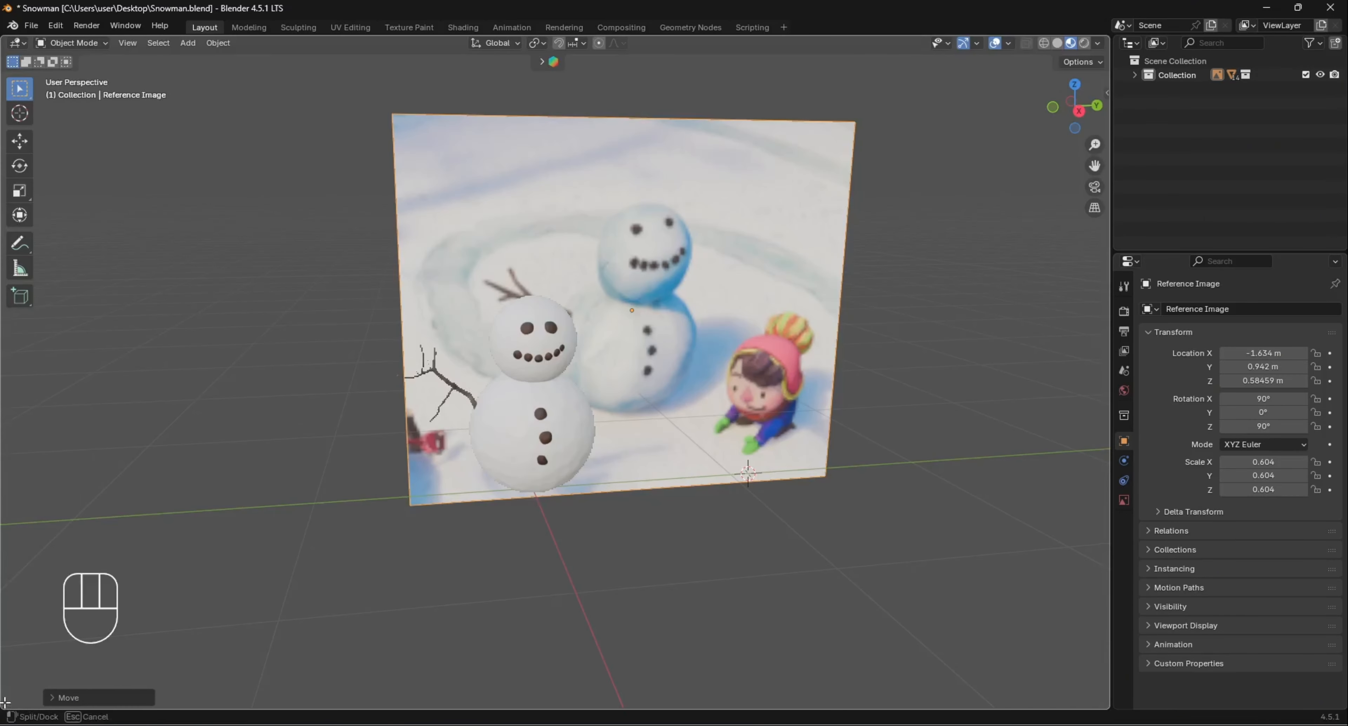
Split the 3D viewport into two side-by-side areas and turn the new one into a Shader Editor
left_click_drag(5, 710, 505, 700)
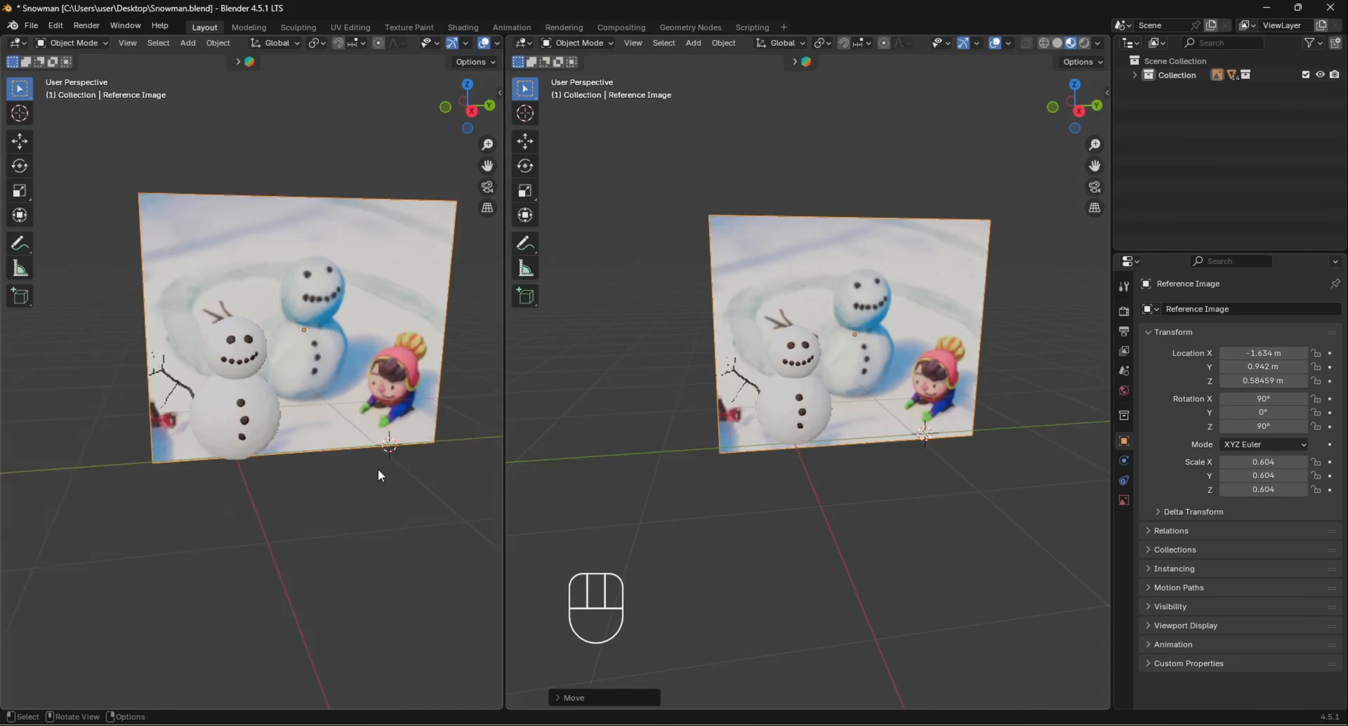
scroll(381, 476, "up", 3)
mouse_move(869, 429)
middle_mouse_down()
mouse_move(848, 405)
mouse_move(928, 445)
mouse_move(851, 440)
middle_mouse_up()
scroll(859, 429, "up", 3)
scroll(878, 442, "up", 5)
middle_click_drag(891, 511, 918, 457, "shift")
scroll(905, 436, "down", 3)
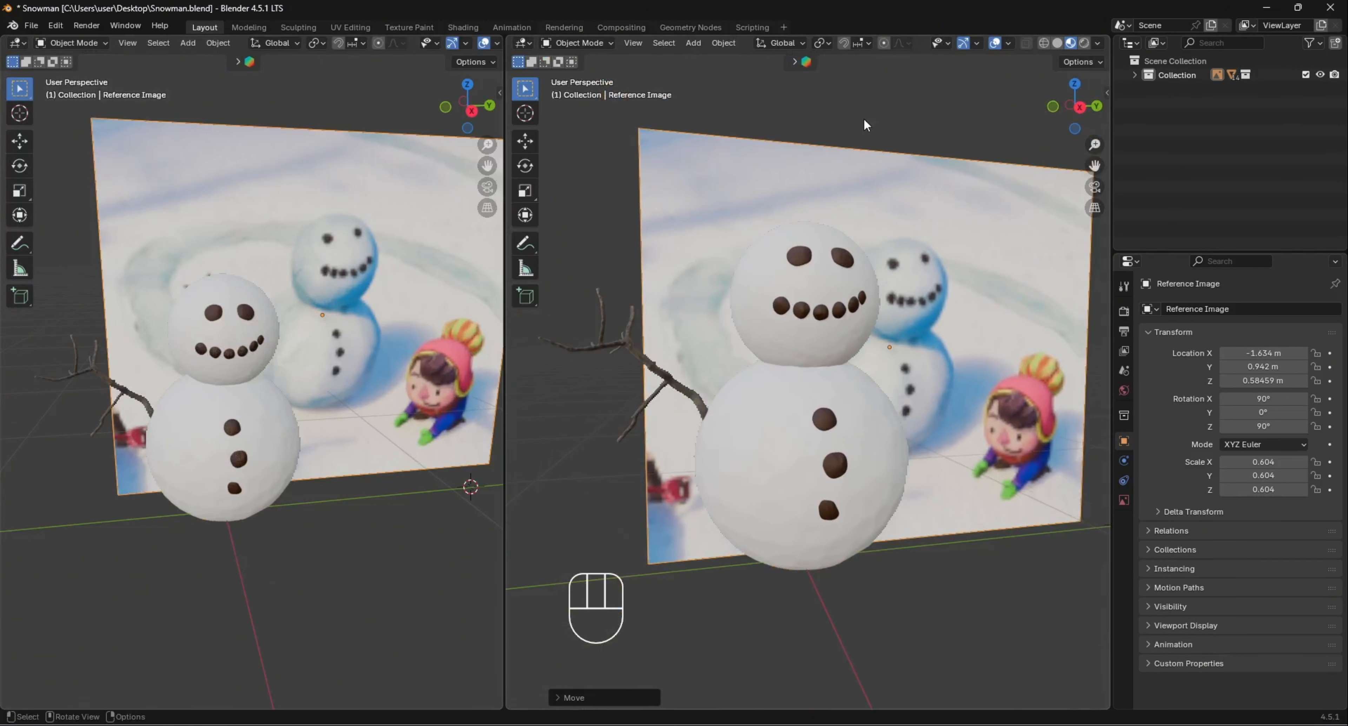
left_click(96, 46)
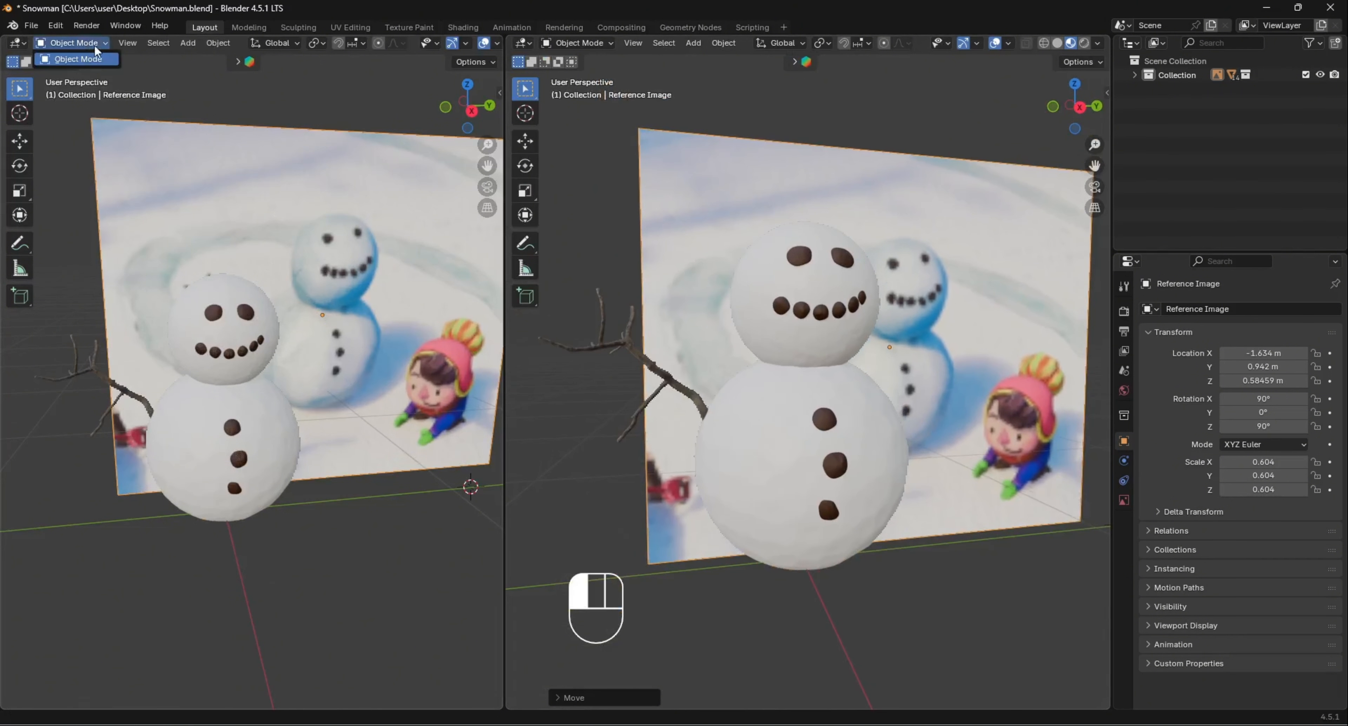
left_click(23, 44)
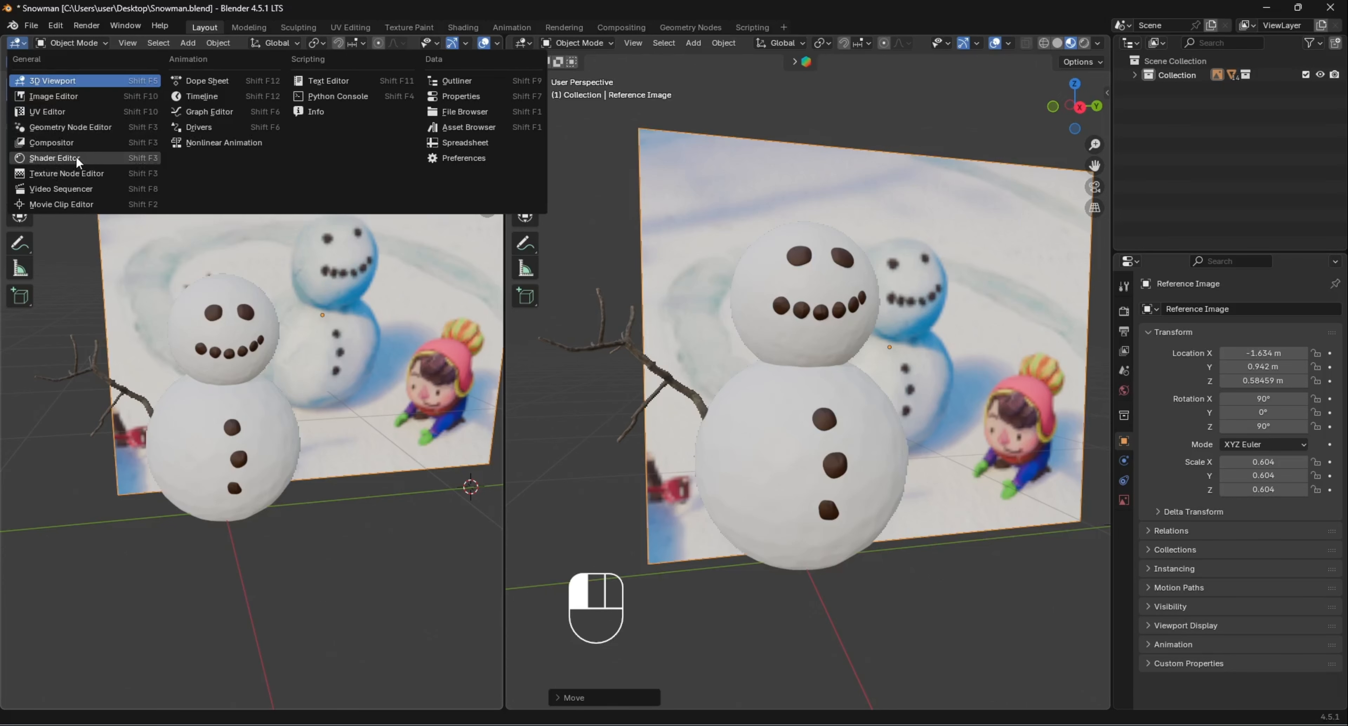
left_click(58, 158)
middle_click_drag(268, 165, 423, 118)
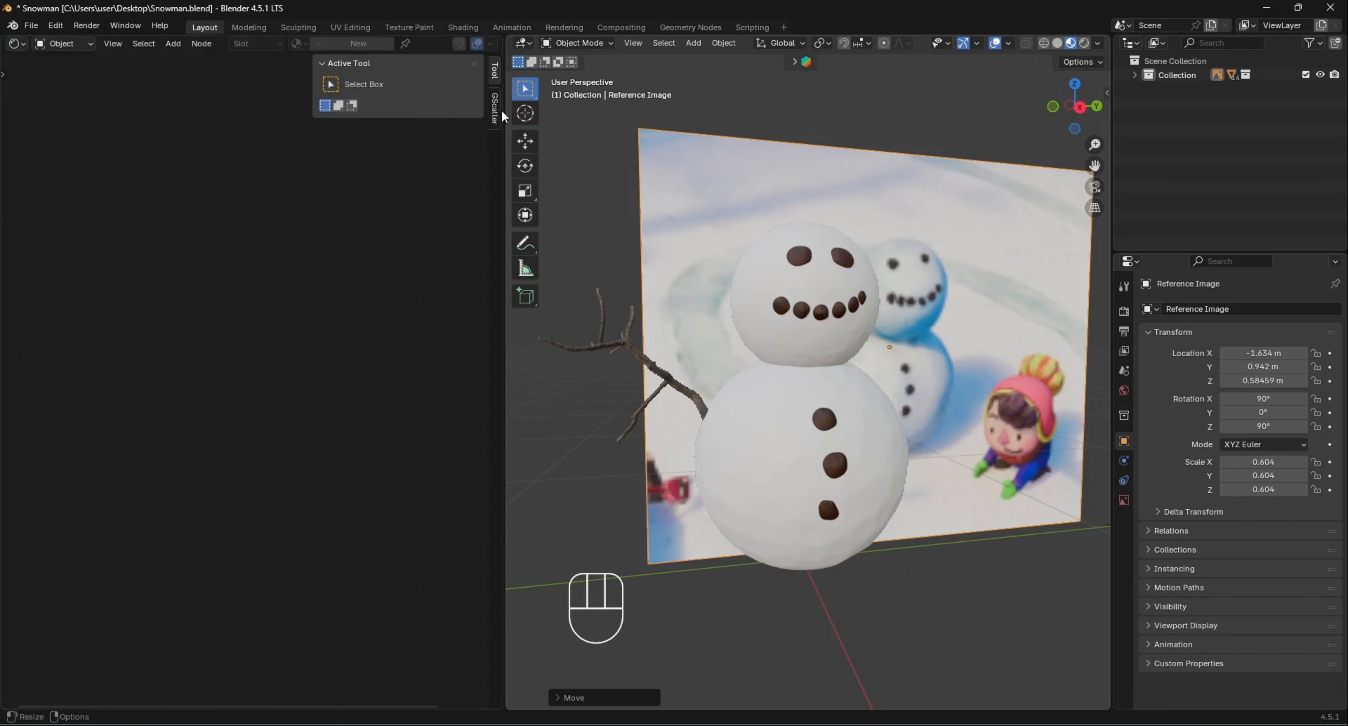
Create a new material for the snowman's body
left_click(777, 480)
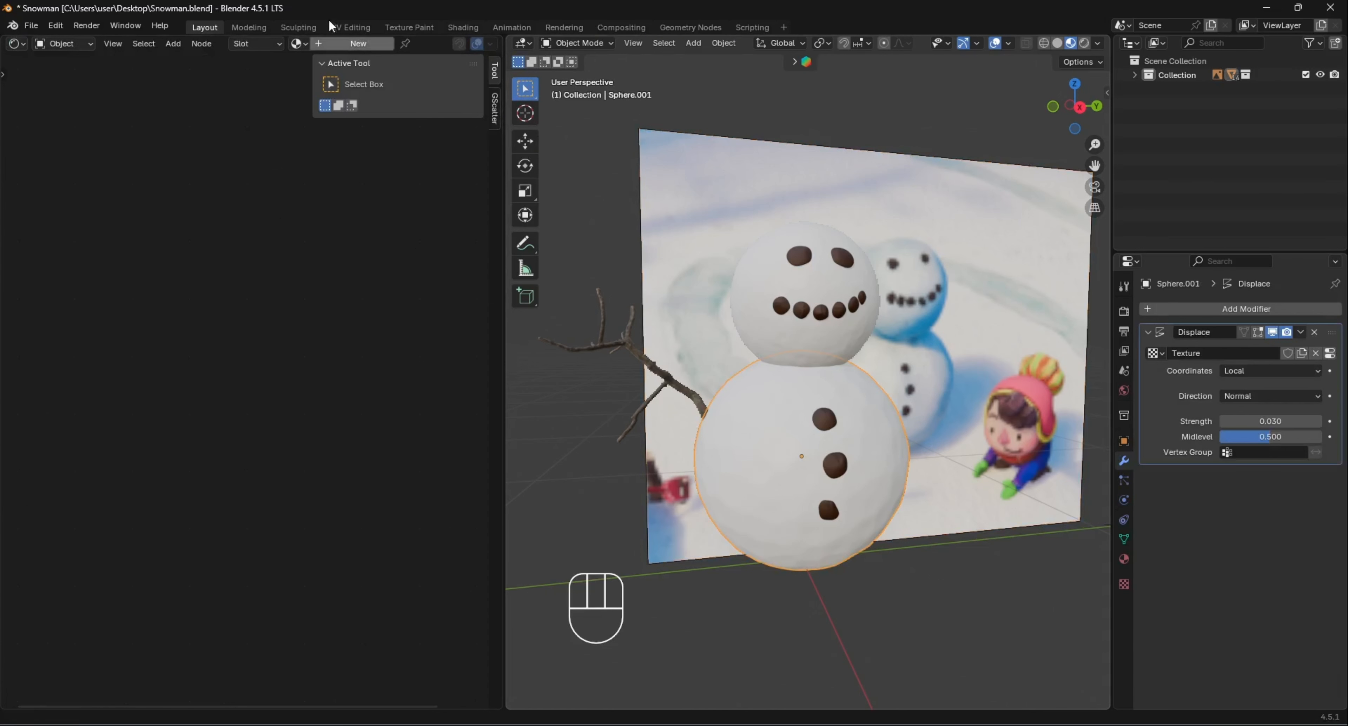
left_click(352, 45)
scroll(211, 298, "up", 2)
middle_click_drag(194, 254, 275, 341, "shift")
scroll(266, 203, "up", 1)
scroll(278, 335, "down", 1)
middle_click_drag(291, 273, 230, 197, "shift")
left_click(184, 307)
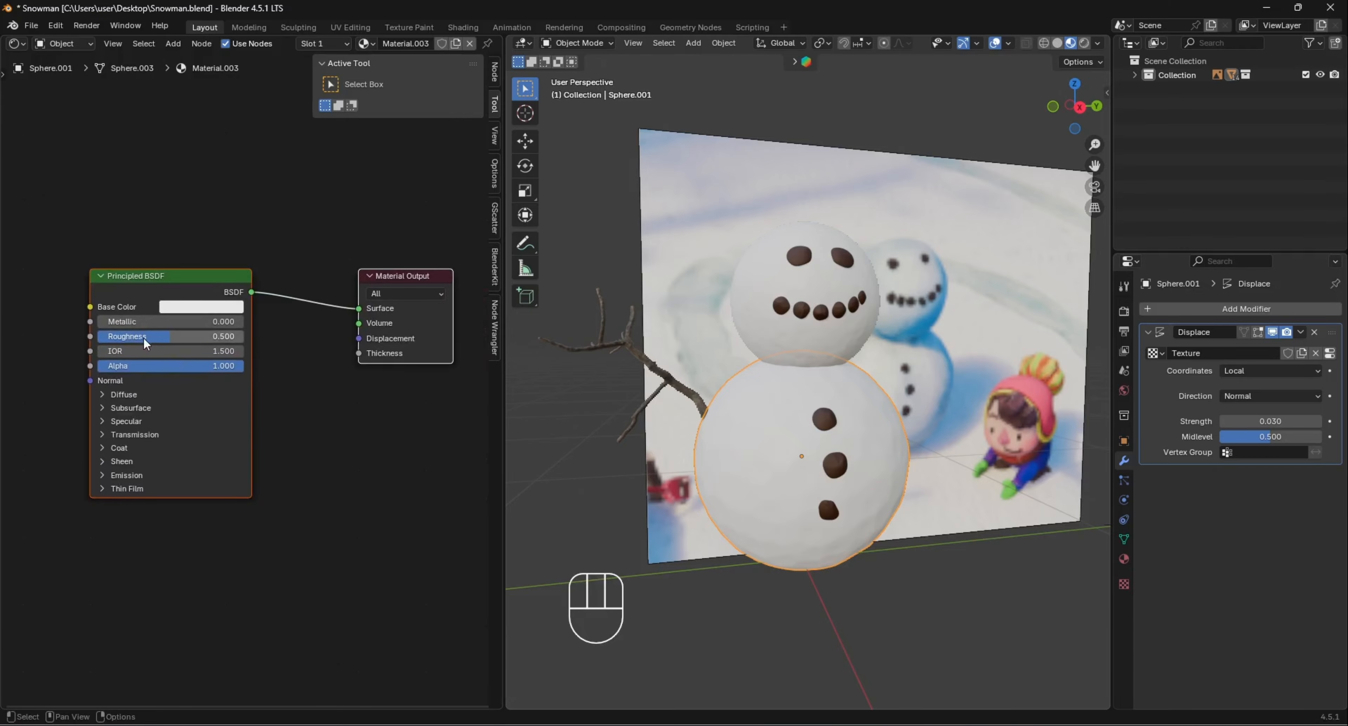
Lower the body material's roughness to 0.214 and check the shine from the side and the front
left_click_drag(144, 337, 76, 337)
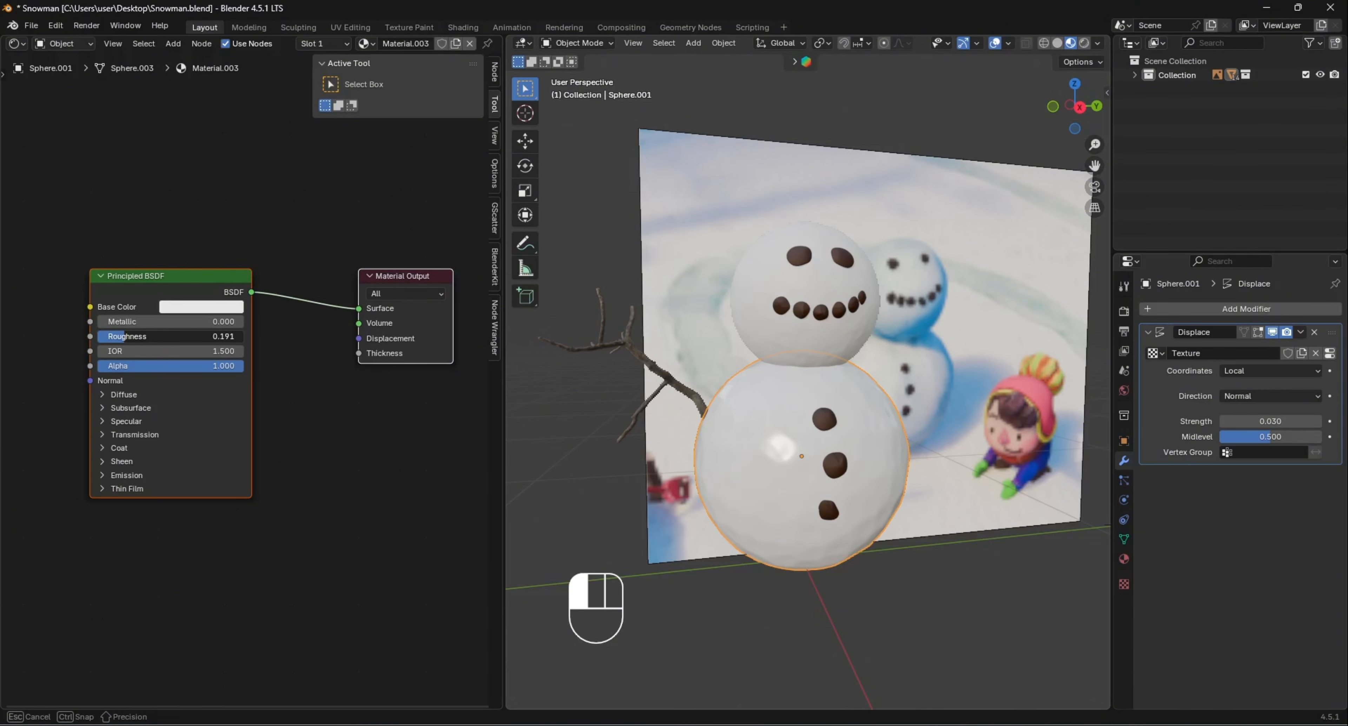
left_click_drag(129, 337, 129, 343)
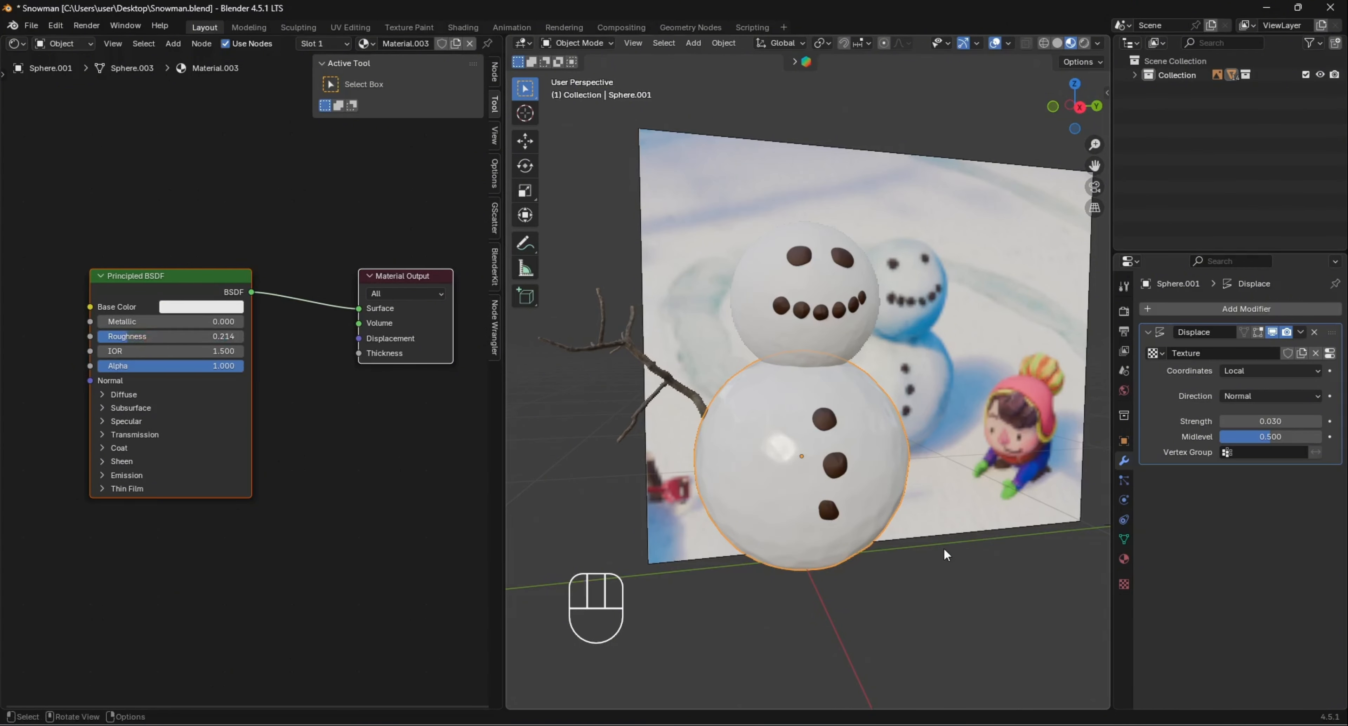
middle_click_drag(944, 547, 850, 447)
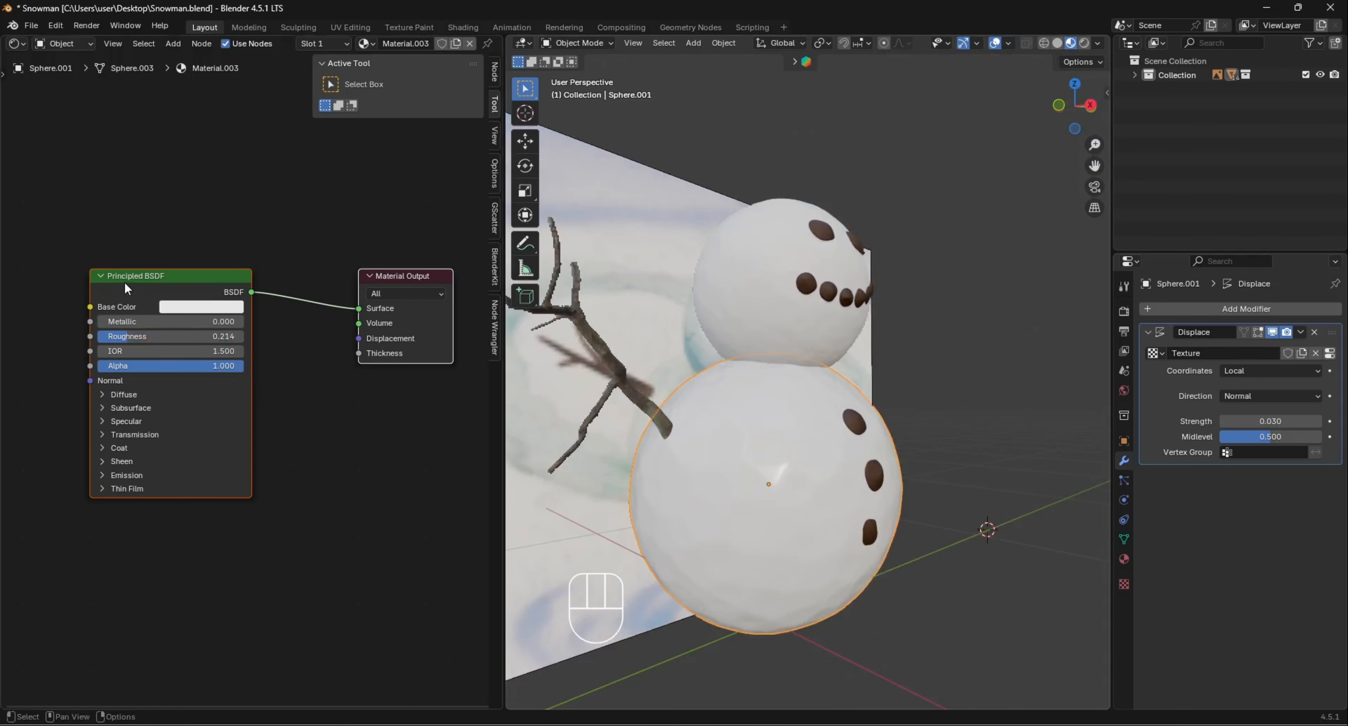
mouse_move(126, 288)
left_mouse_down()
mouse_move(171, 272)
mouse_move(150, 292)
left_mouse_up()
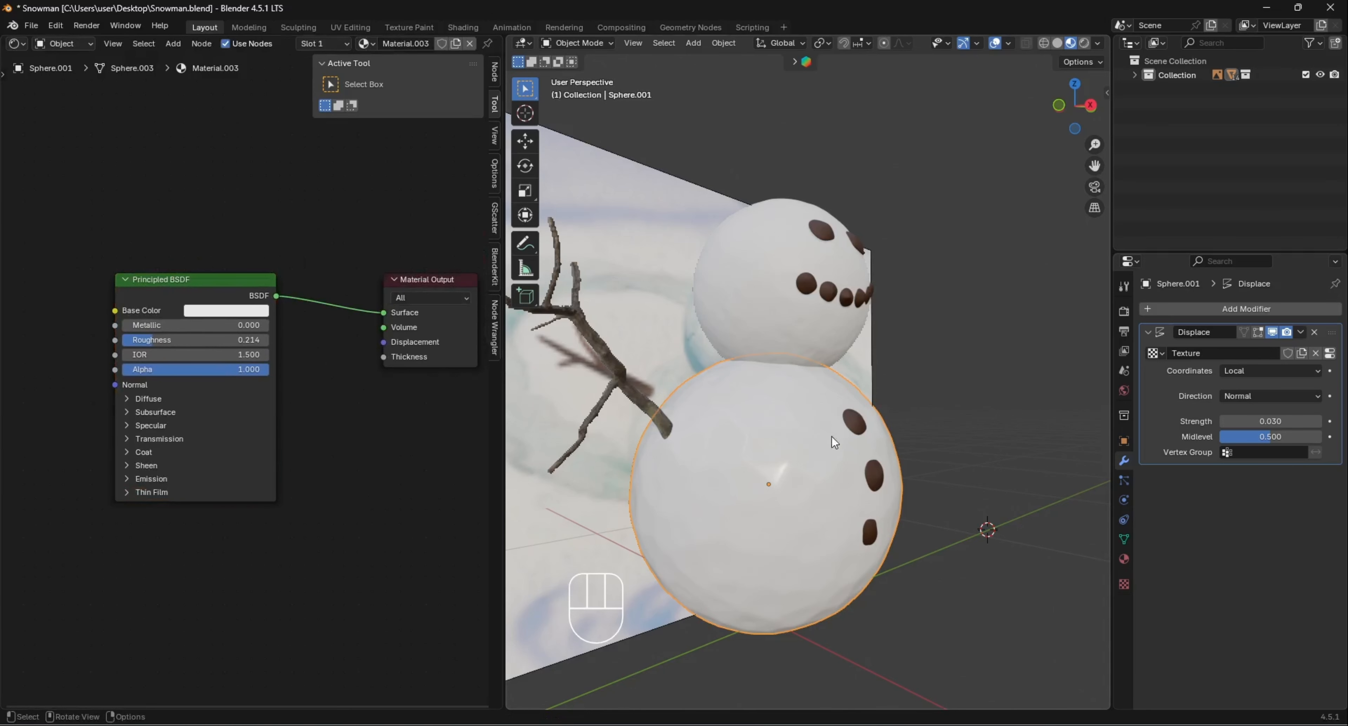
middle_click_drag(834, 442, 702, 406)
Try adding a Bump node to the body material and connecting it to the Normal input of the Principled BSDF
left_click_drag(111, 310, 81, 243)
type("rou")
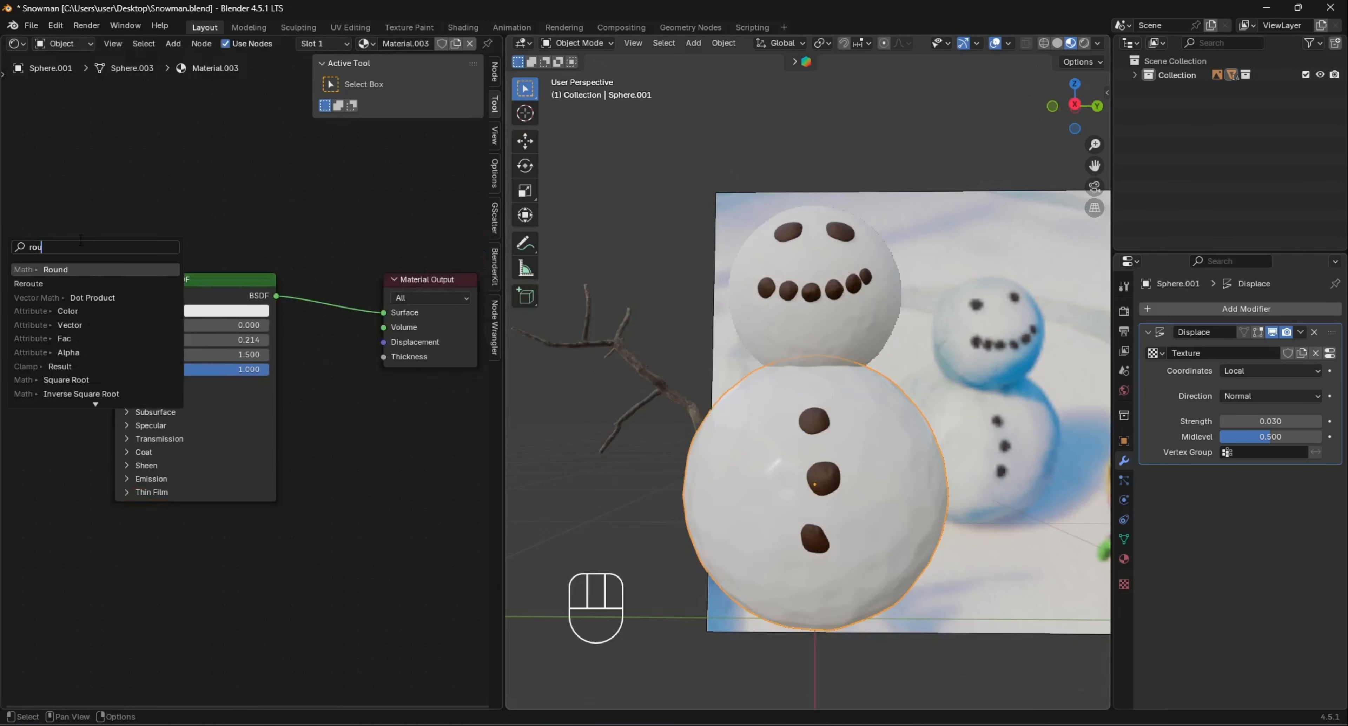
type("gn")
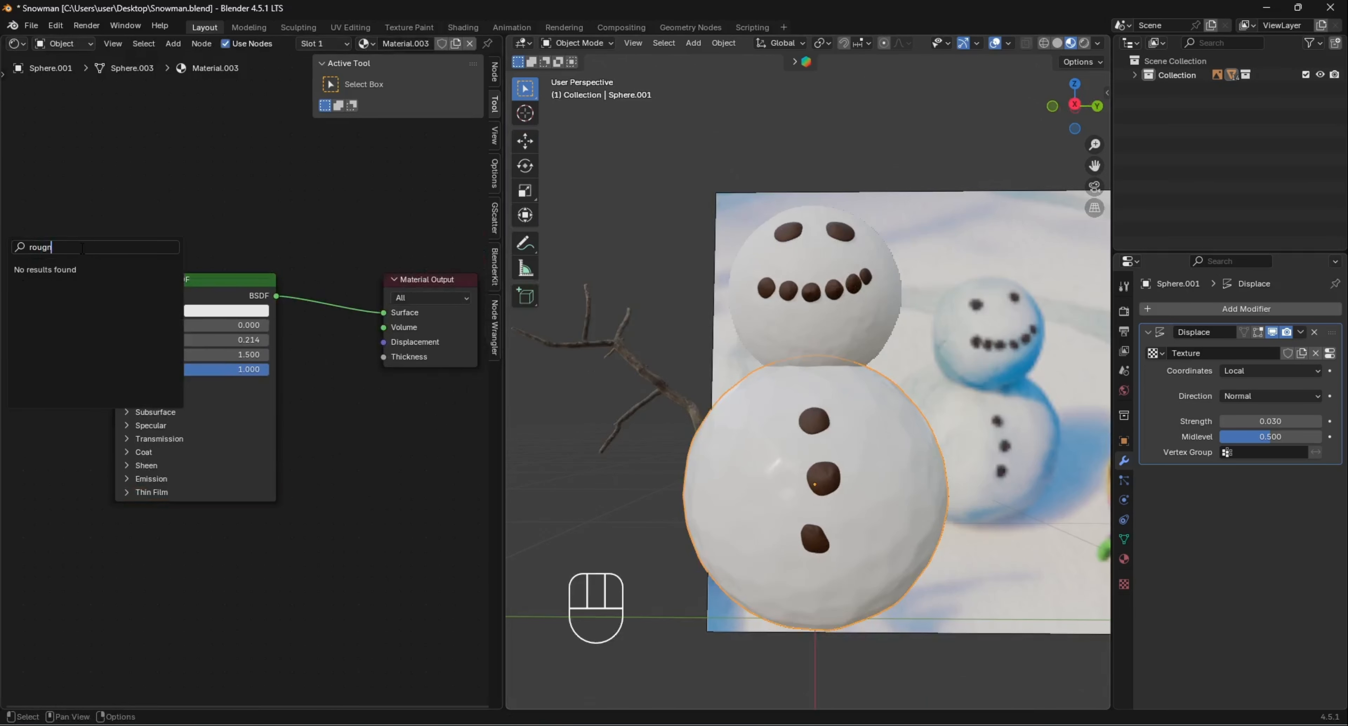
key("BackSpace")
key("BackSpace")
key("BackSpace")
key("BackSpace")
key("BackSpace")
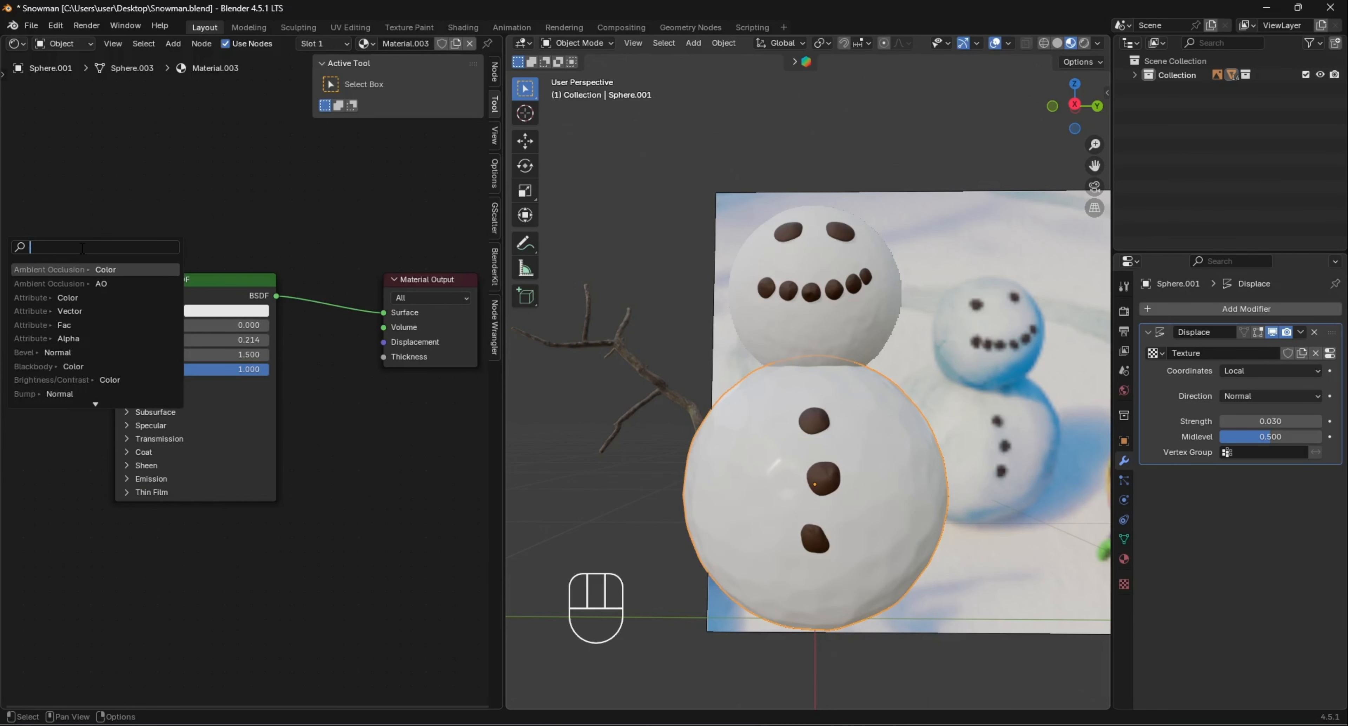
scroll(94, 391, "down", 3)
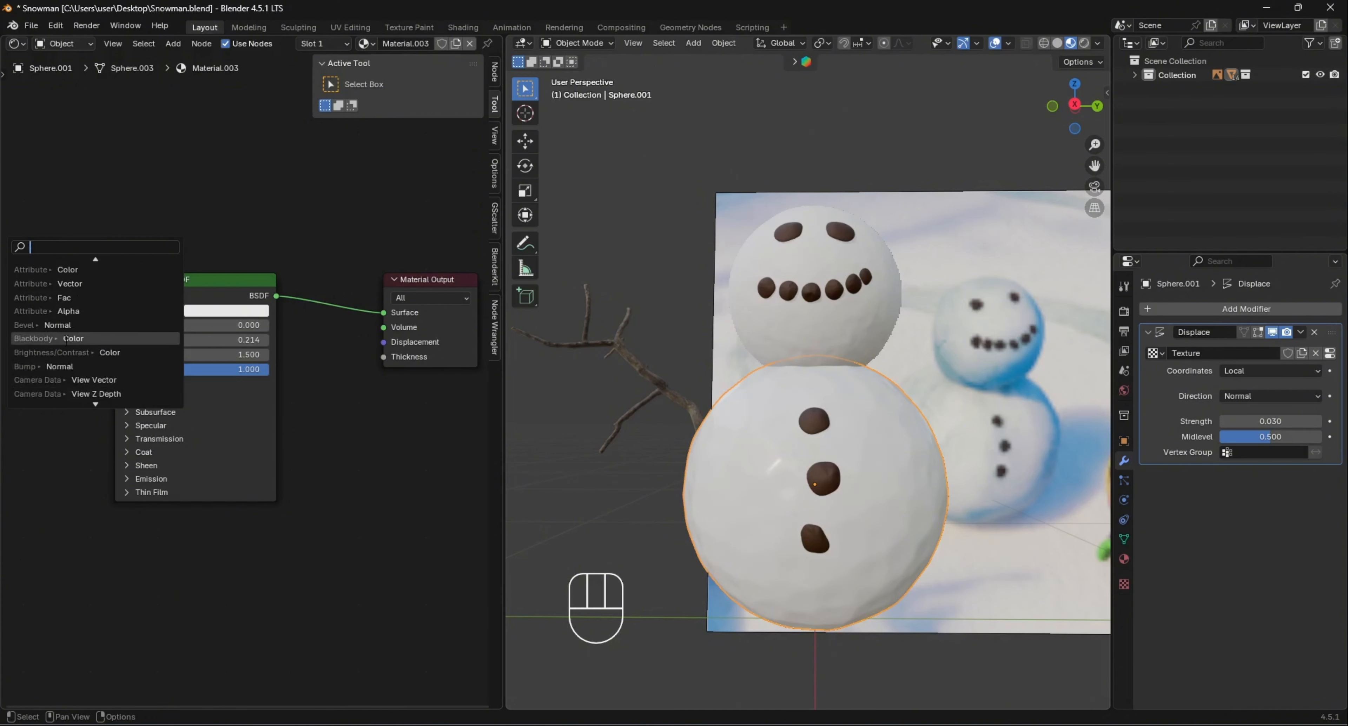
type("bump")
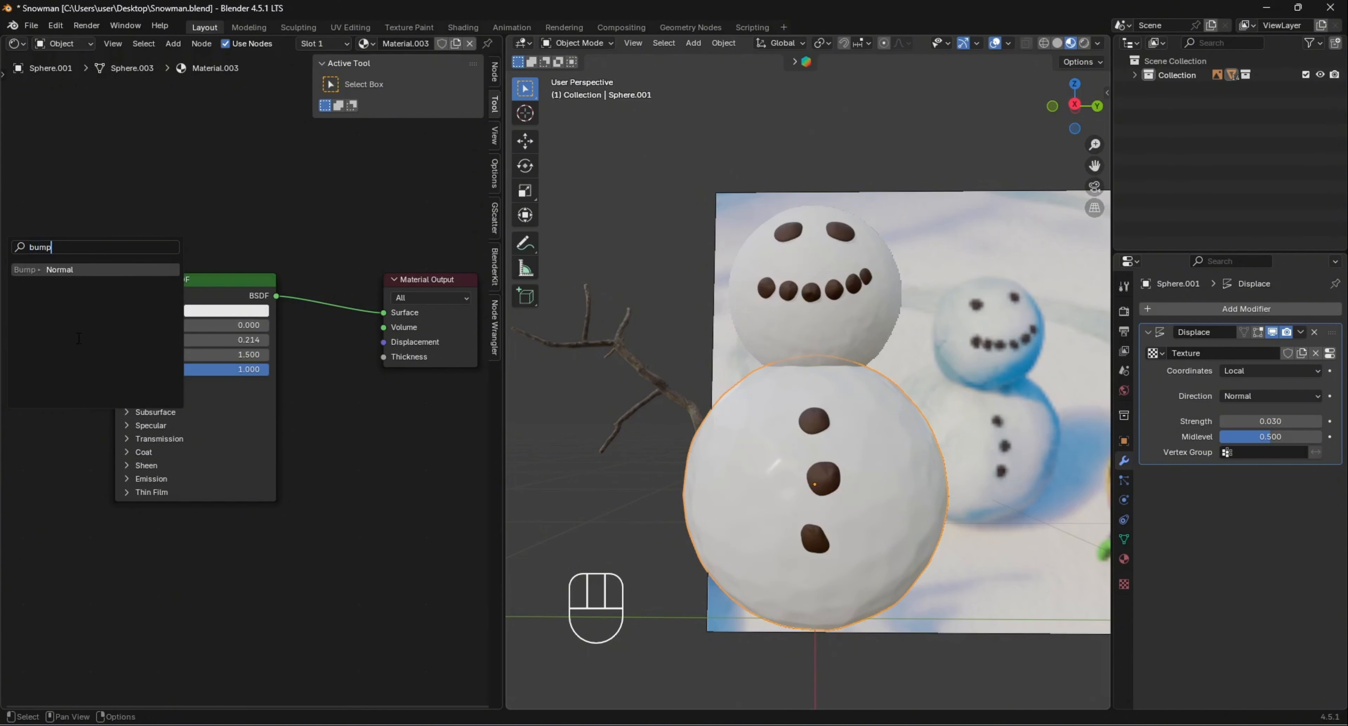
key("Return")
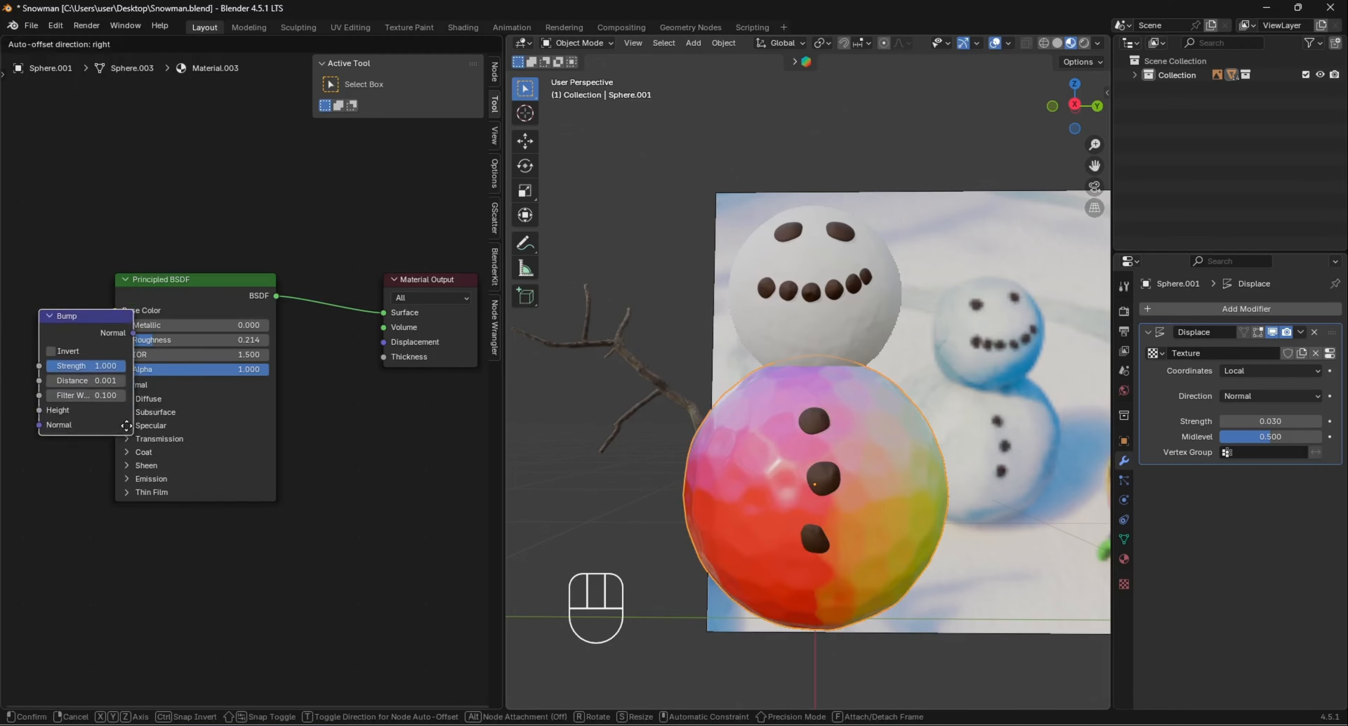
left_click(98, 552)
mouse_move(113, 309)
left_mouse_down()
mouse_move(97, 346)
mouse_move(114, 385)
left_mouse_up()
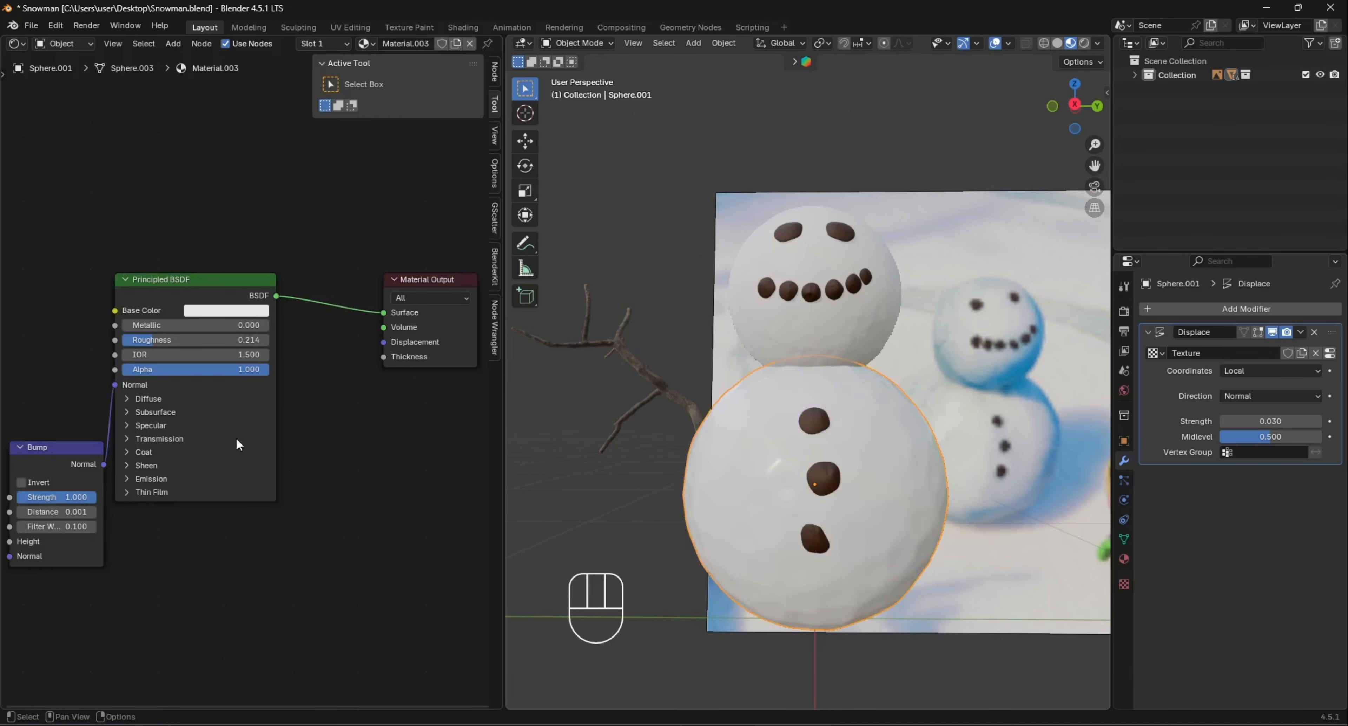
Try a Bump strength of 0.992, then delete the Bump node from the body material
left_click_drag(58, 446, 60, 441)
left_click_drag(55, 491, 55, 492)
left_click(318, 618)
left_click(65, 442)
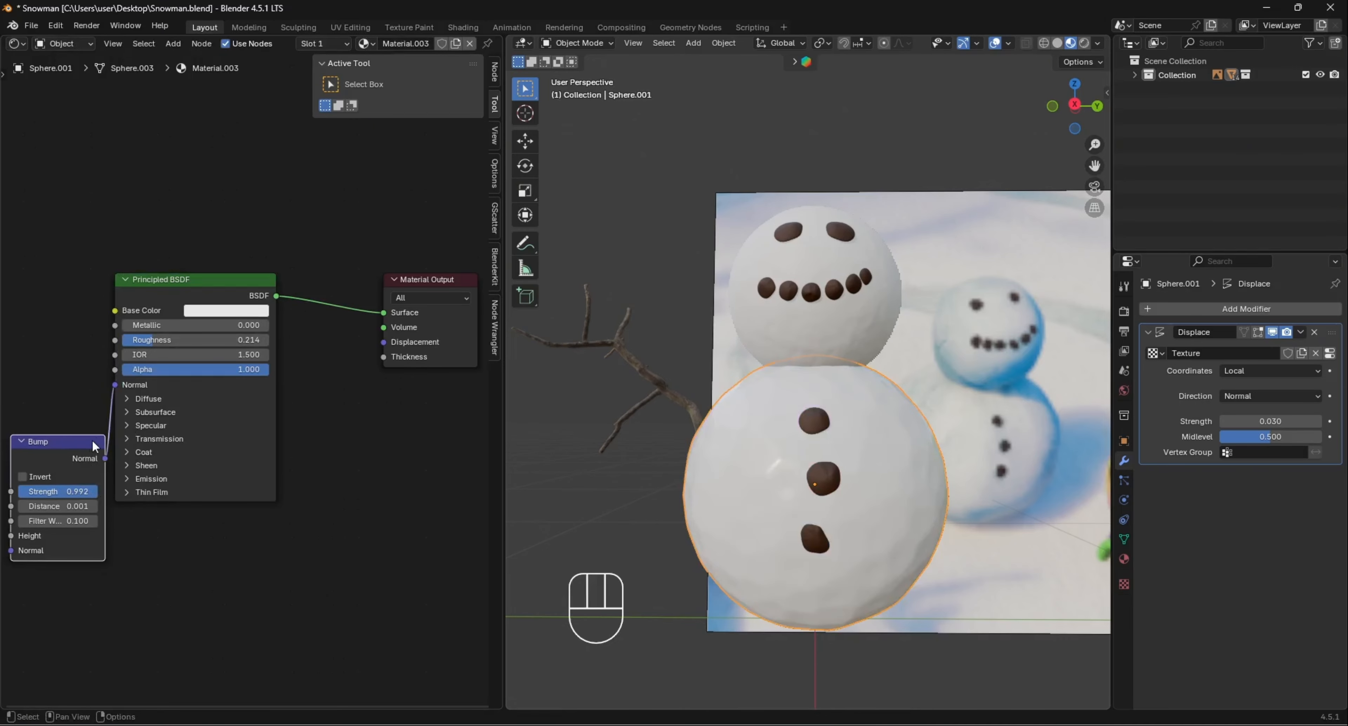
key("Delete")
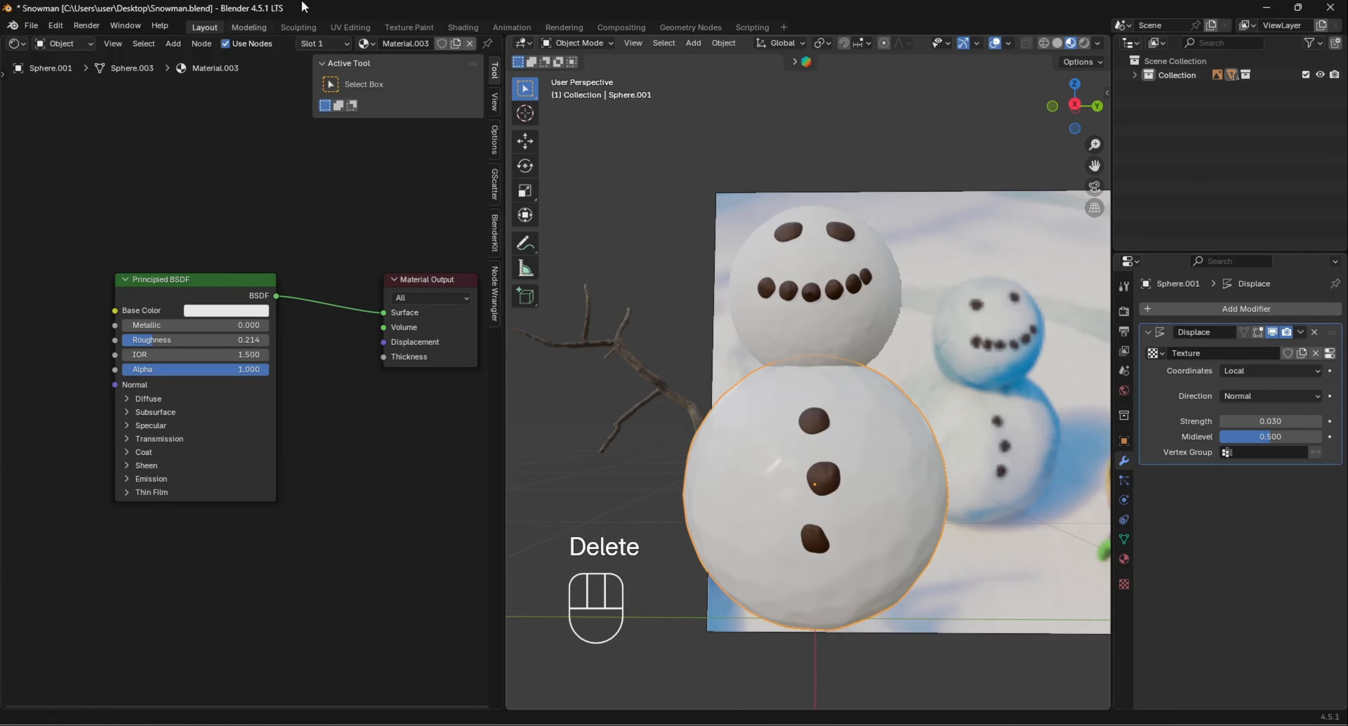
Link the body's material to the head and check both snowballs from another angle
left_click(866, 351)
left_click(879, 422)
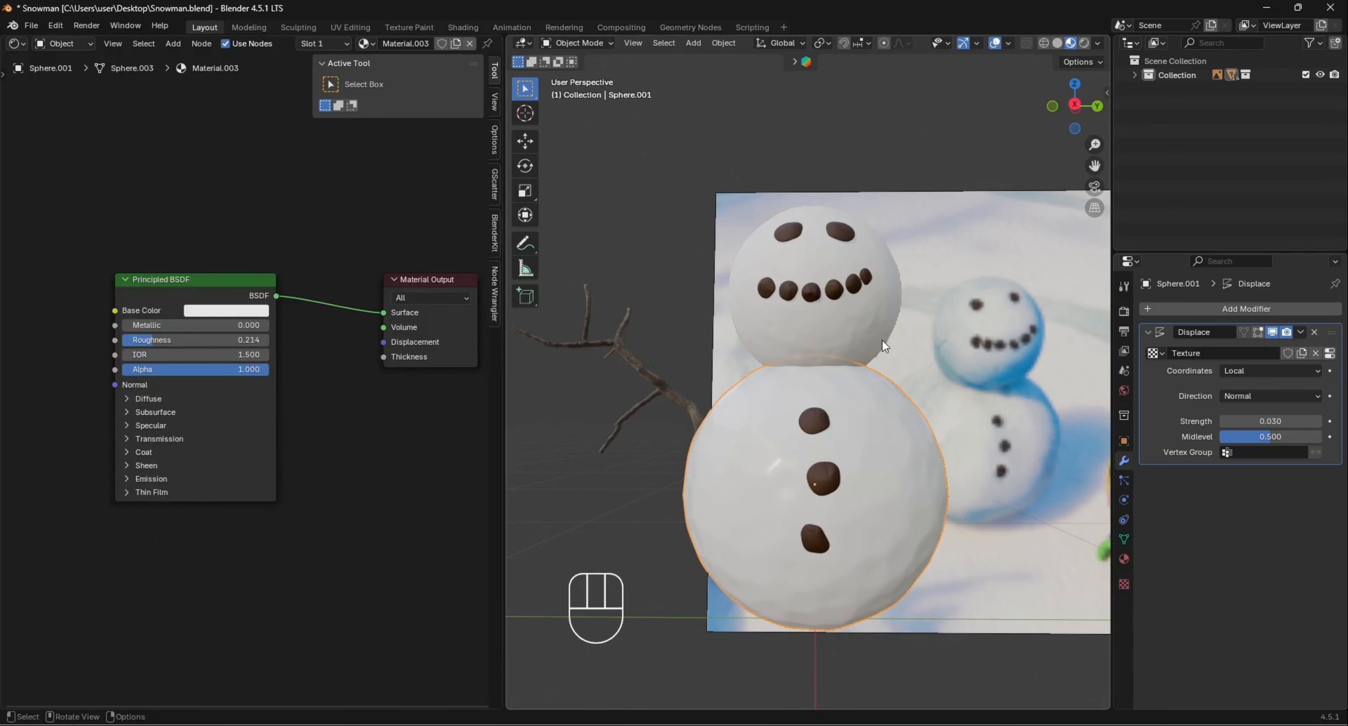
left_click(881, 339, "shift")
left_click(882, 409, "shift")
key("ctrl+l")
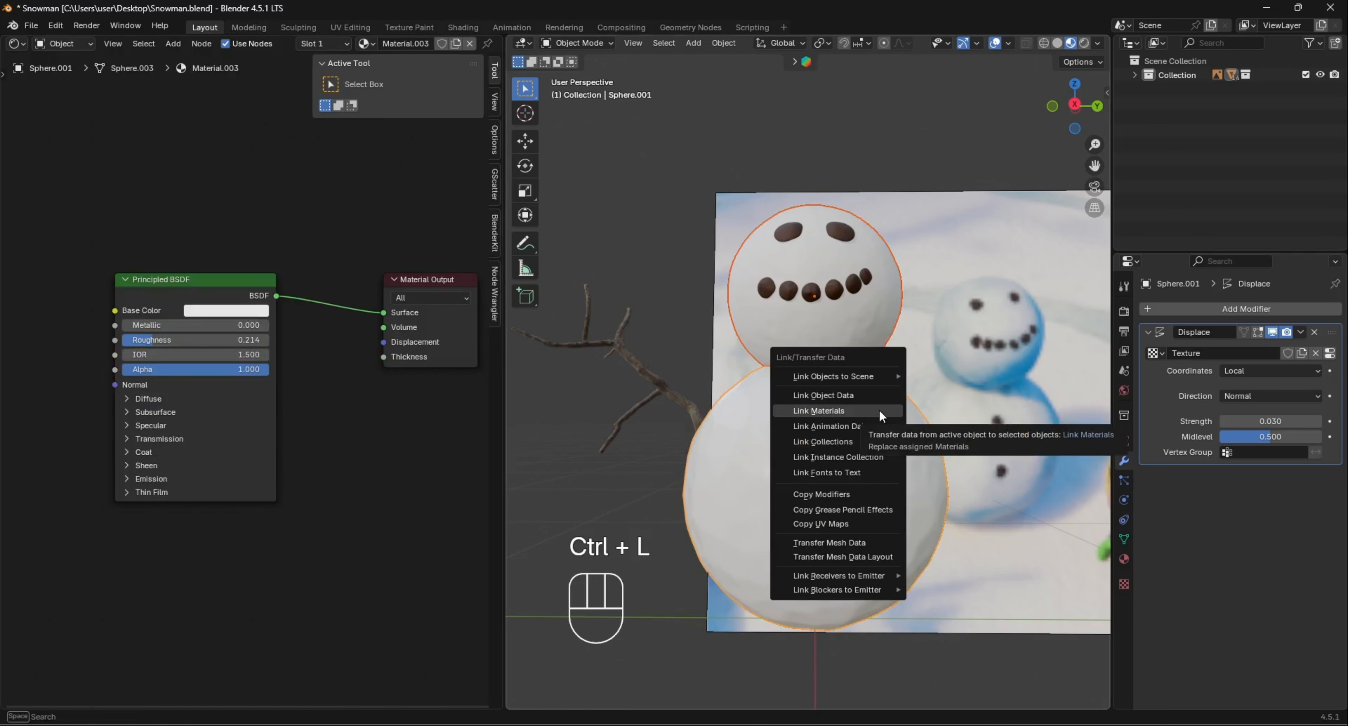
left_click(879, 410)
middle_click_drag(893, 580, 865, 406)
middle_click_drag(883, 418, 953, 551, "shift")
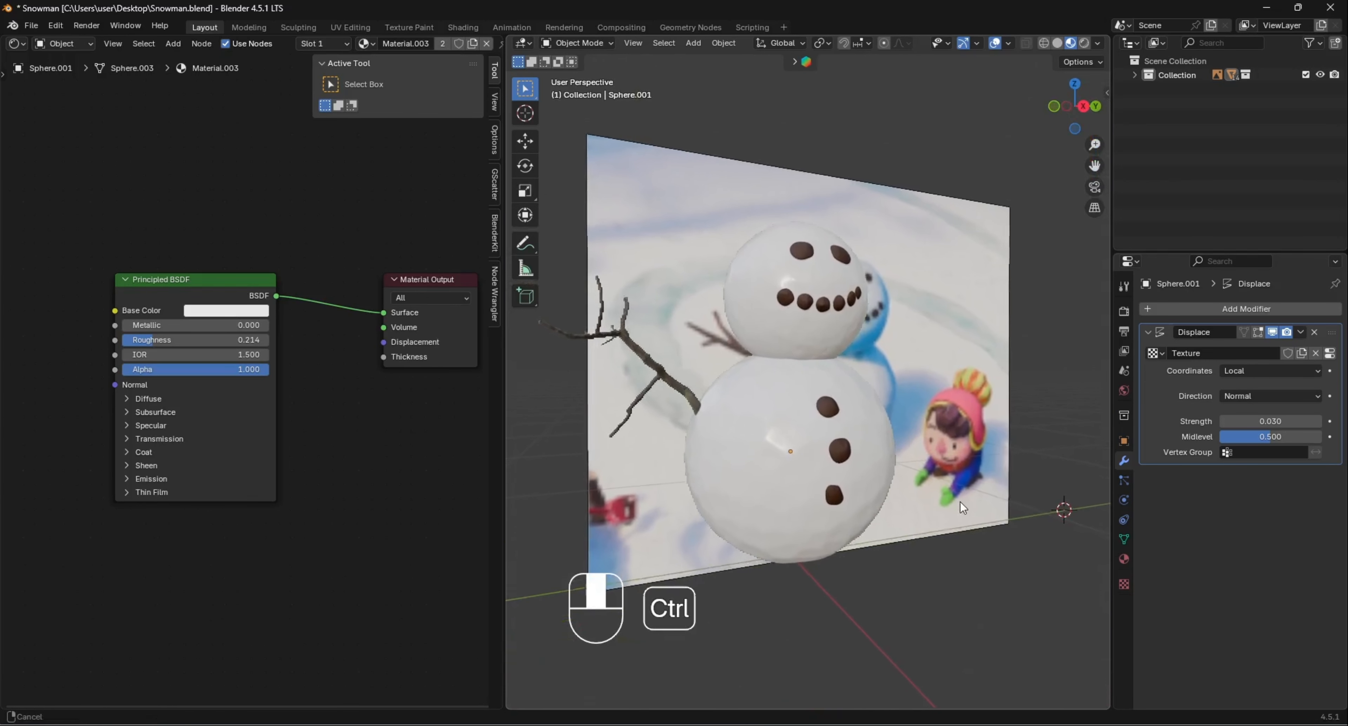